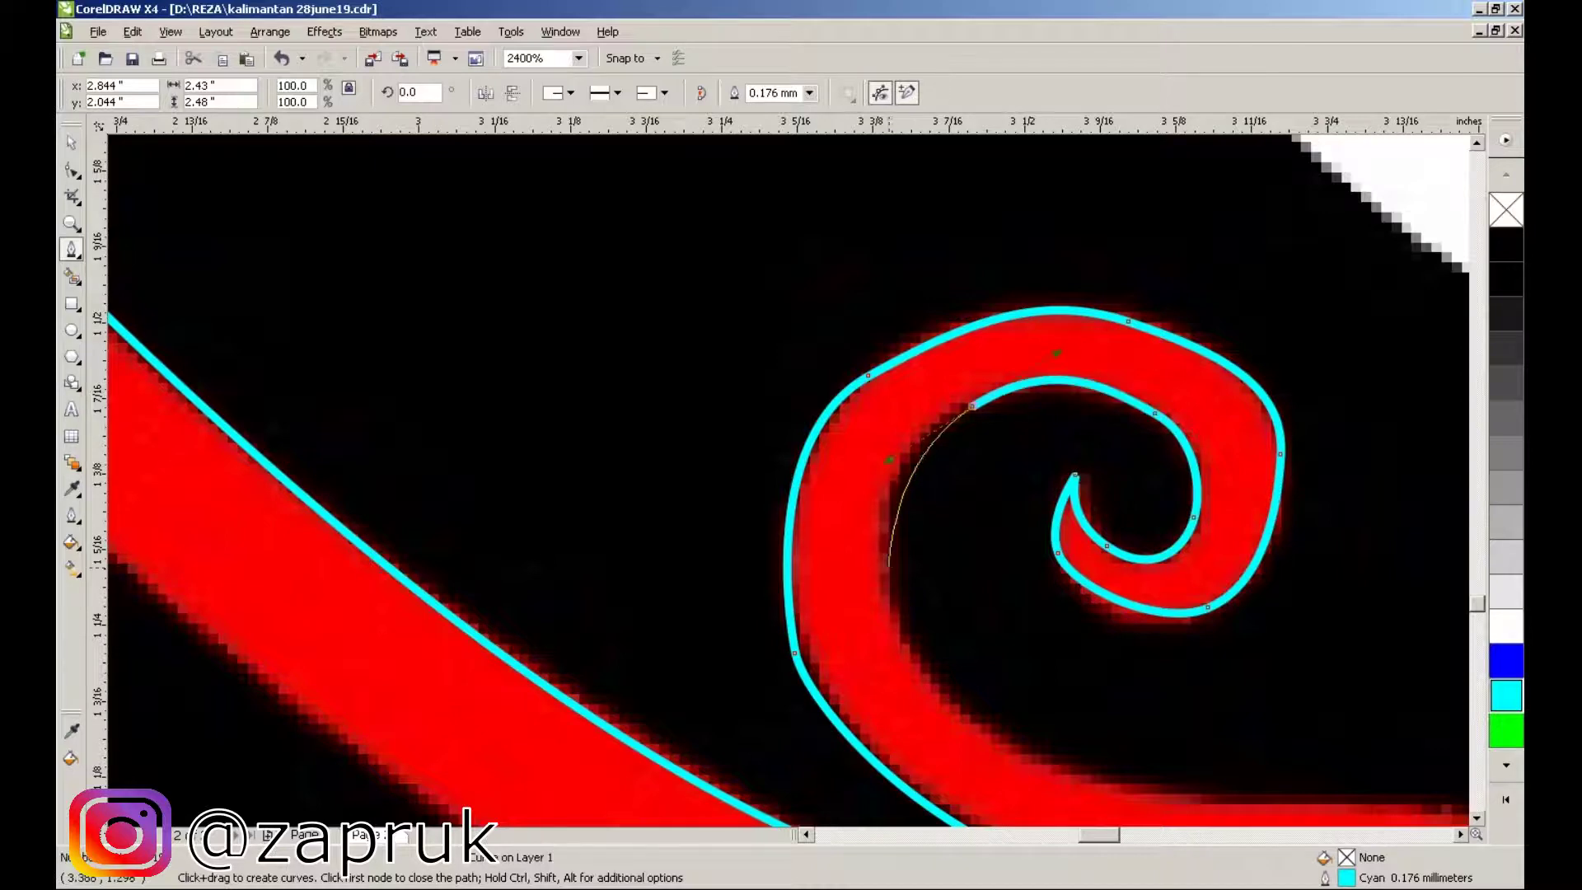
- Continue the outline along the large left curl's inner edge and its branch to the base of the small left curl
click(1072, 478)
scroll(841, 542, up, 2)
drag(882, 581, 1020, 609)
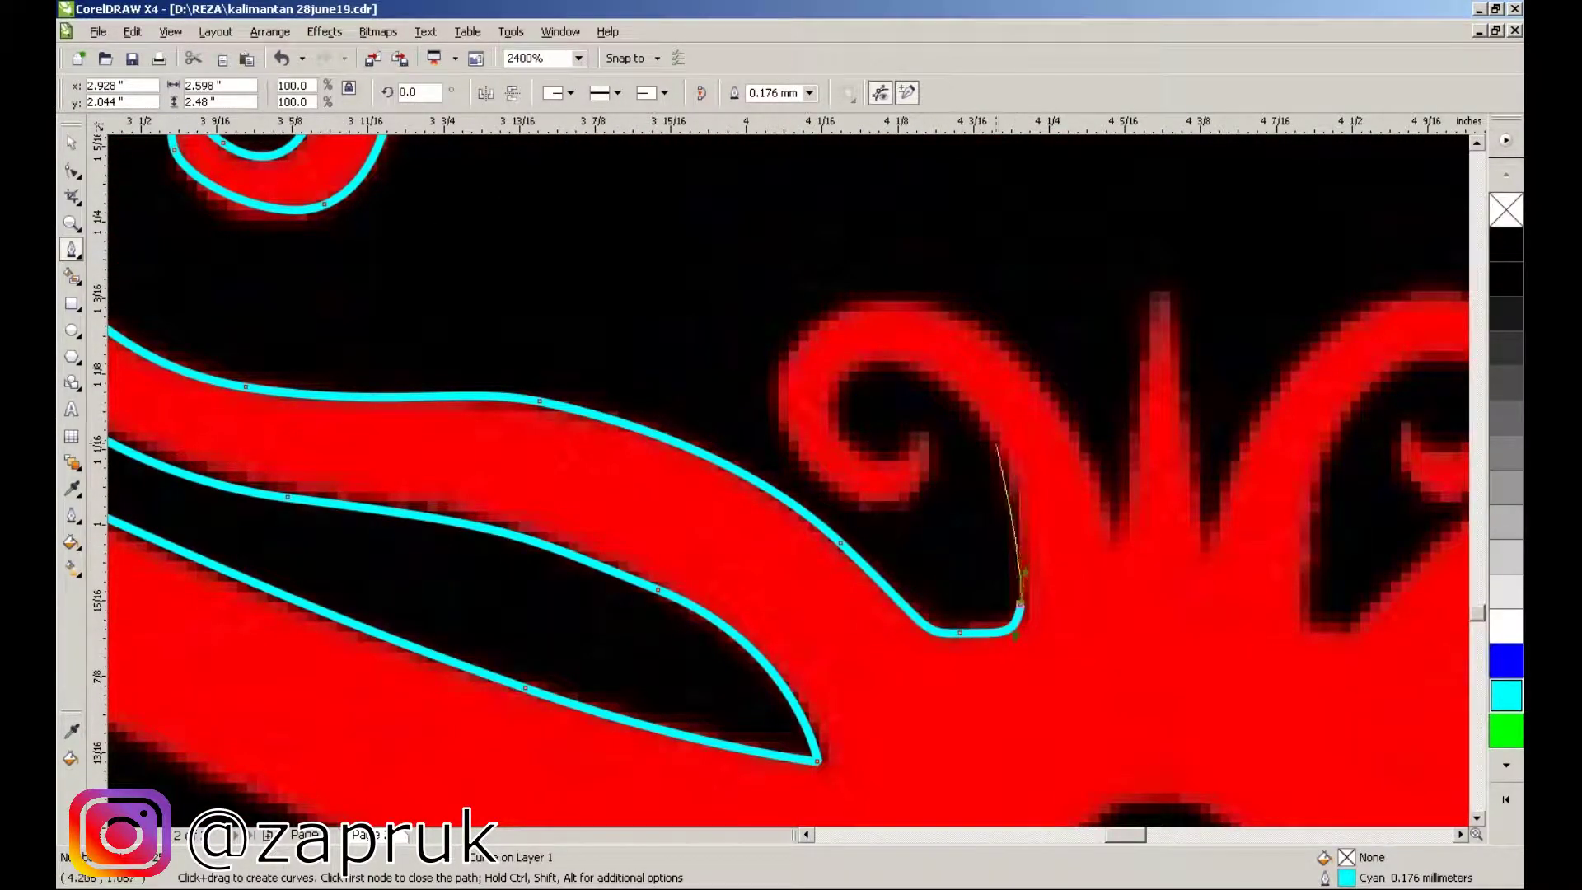
- Trace the small left curl's inner and outer edges down to its notch and up the central spike to the tip
drag(978, 418, 935, 366)
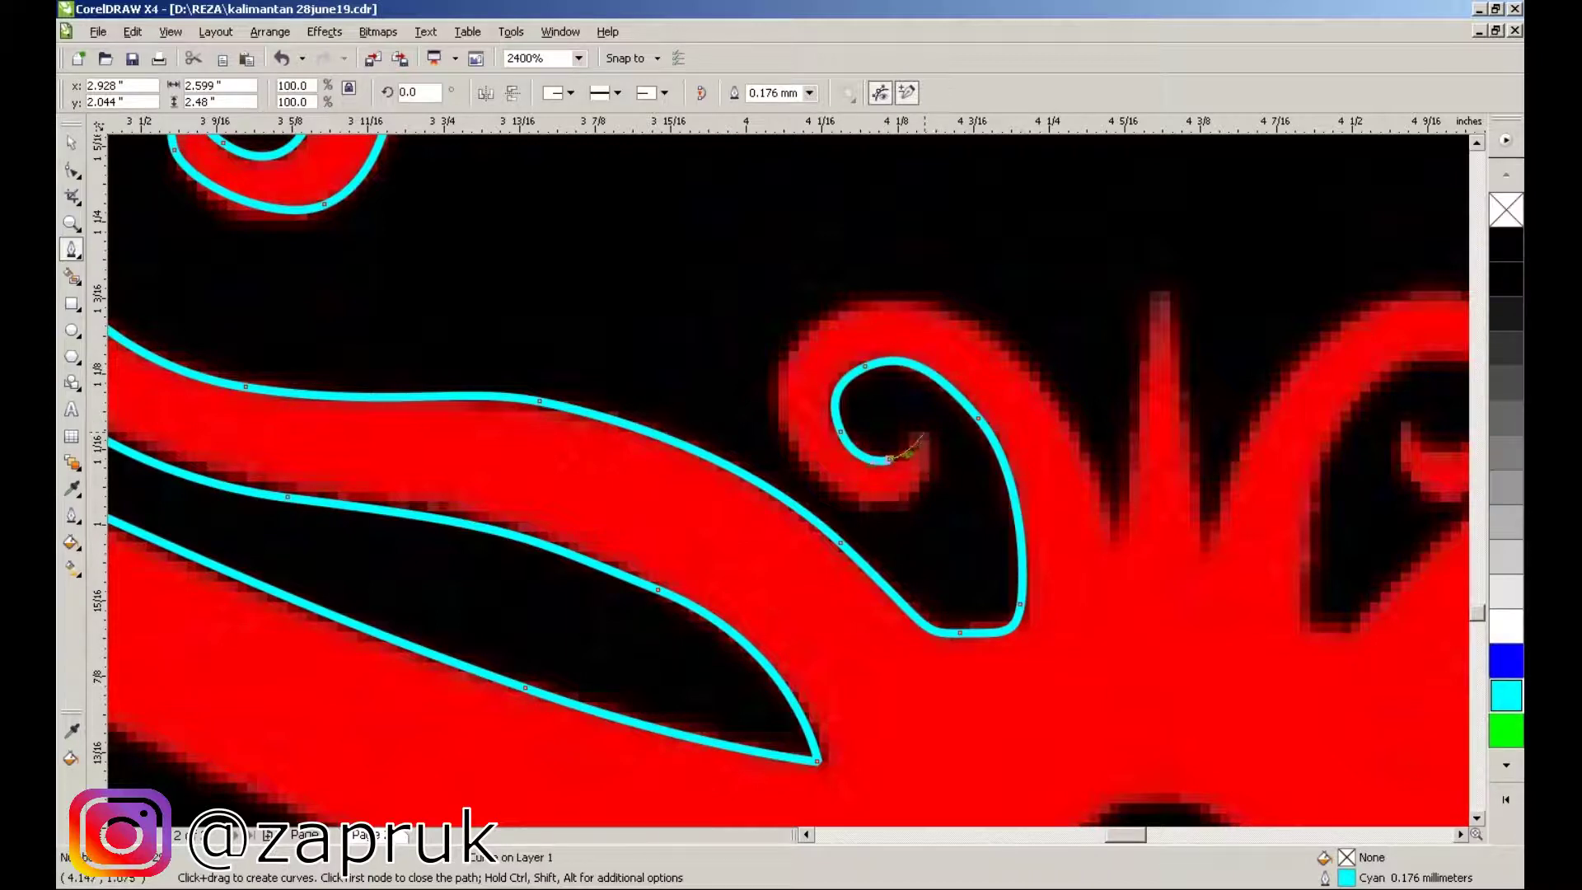
drag(784, 422, 776, 342)
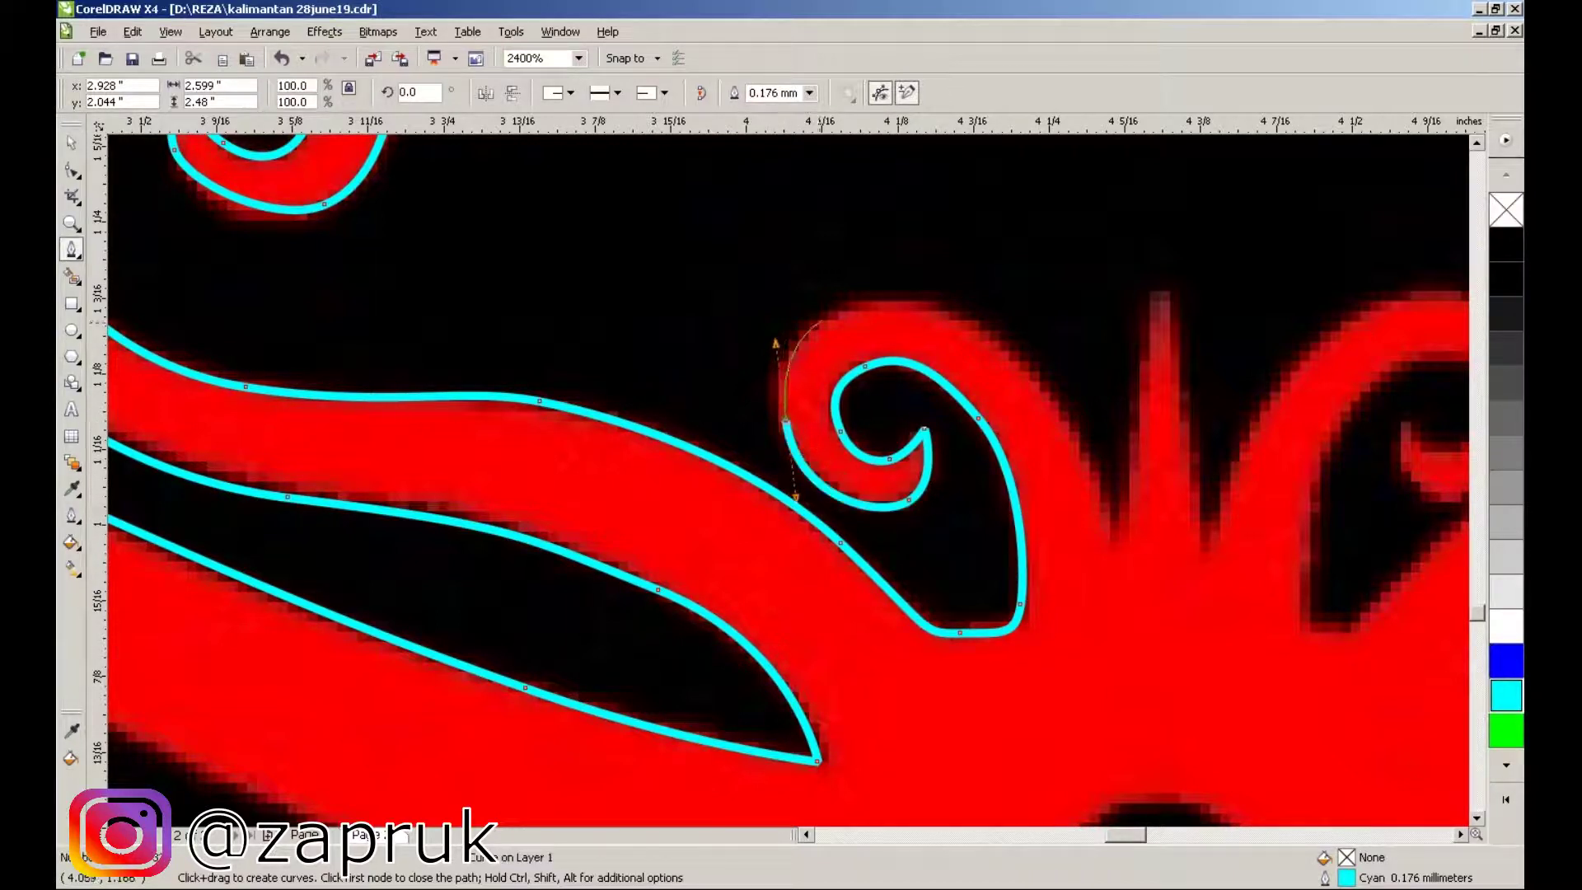
drag(1064, 419, 1063, 419)
drag(1105, 501, 1107, 548)
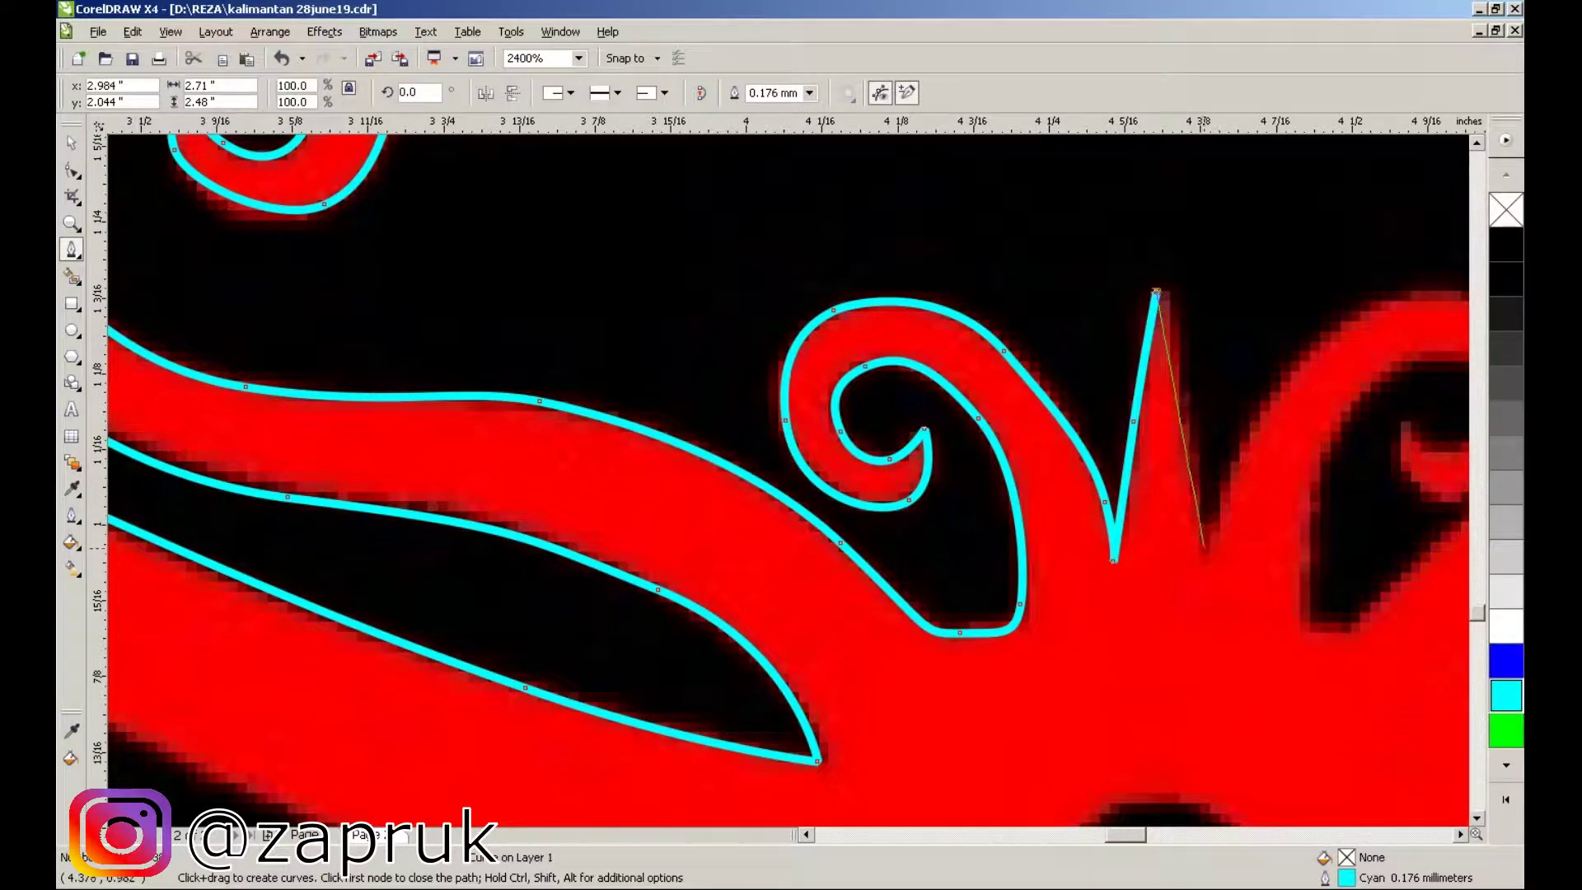
- Trace from the spike around the small right curl's outer edge, tip and inner edge to the notch below it
scroll(1156, 291, right, 5)
drag(961, 325, 1057, 384)
scroll(1057, 384, down, 1)
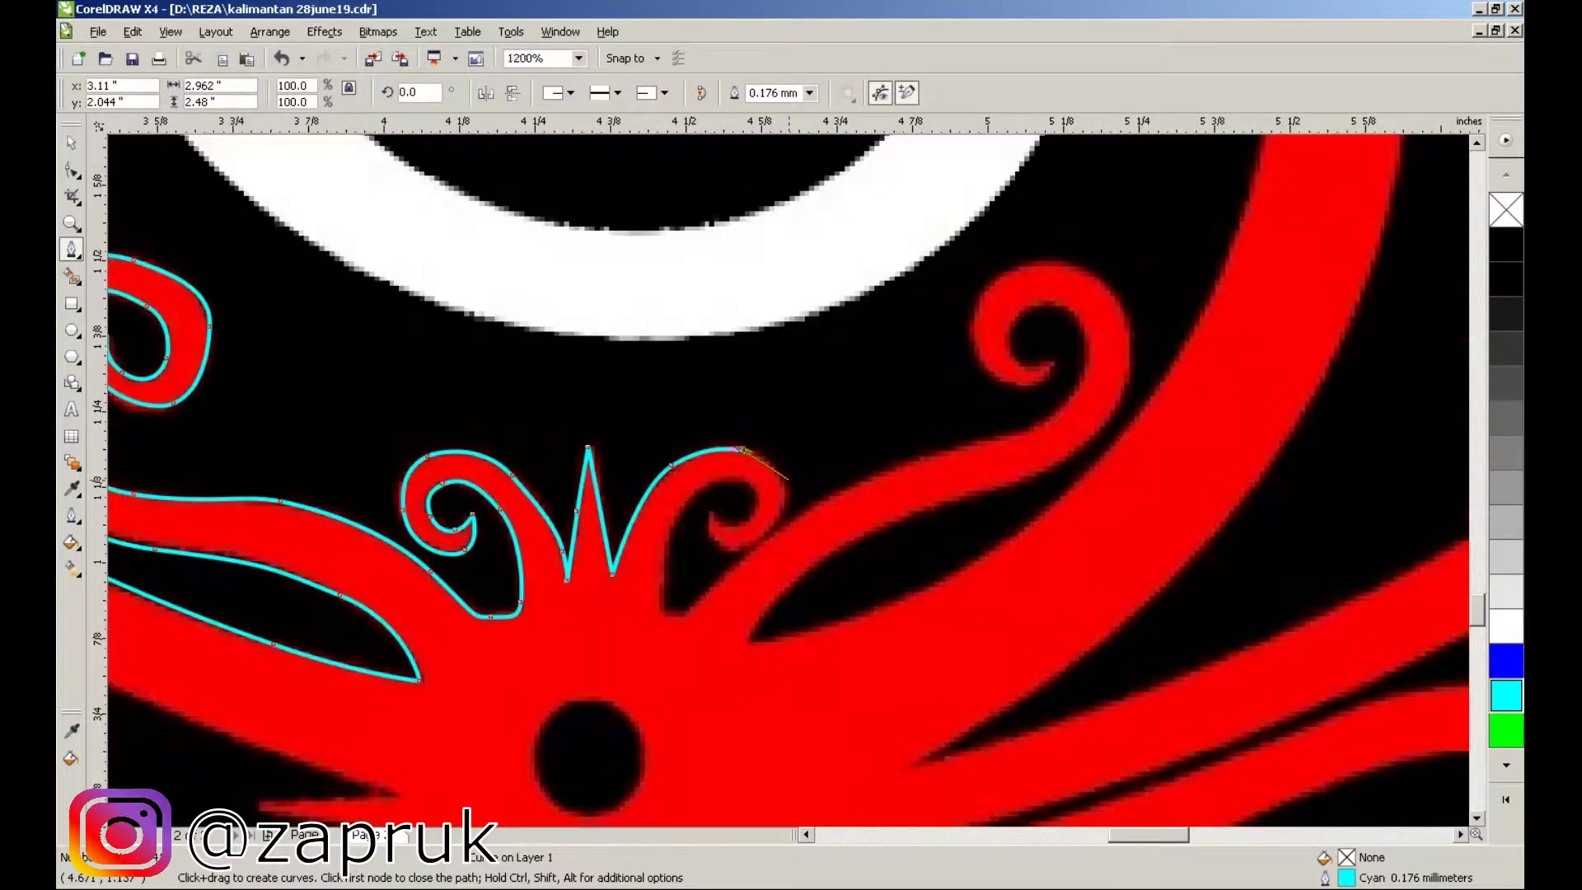
scroll(742, 449, down, 2)
scroll(822, 442, up, 3)
mouse_move(700, 408)
mouse_down()
mouse_move(766, 461)
mouse_move(741, 577)
mouse_move(623, 529)
mouse_up()
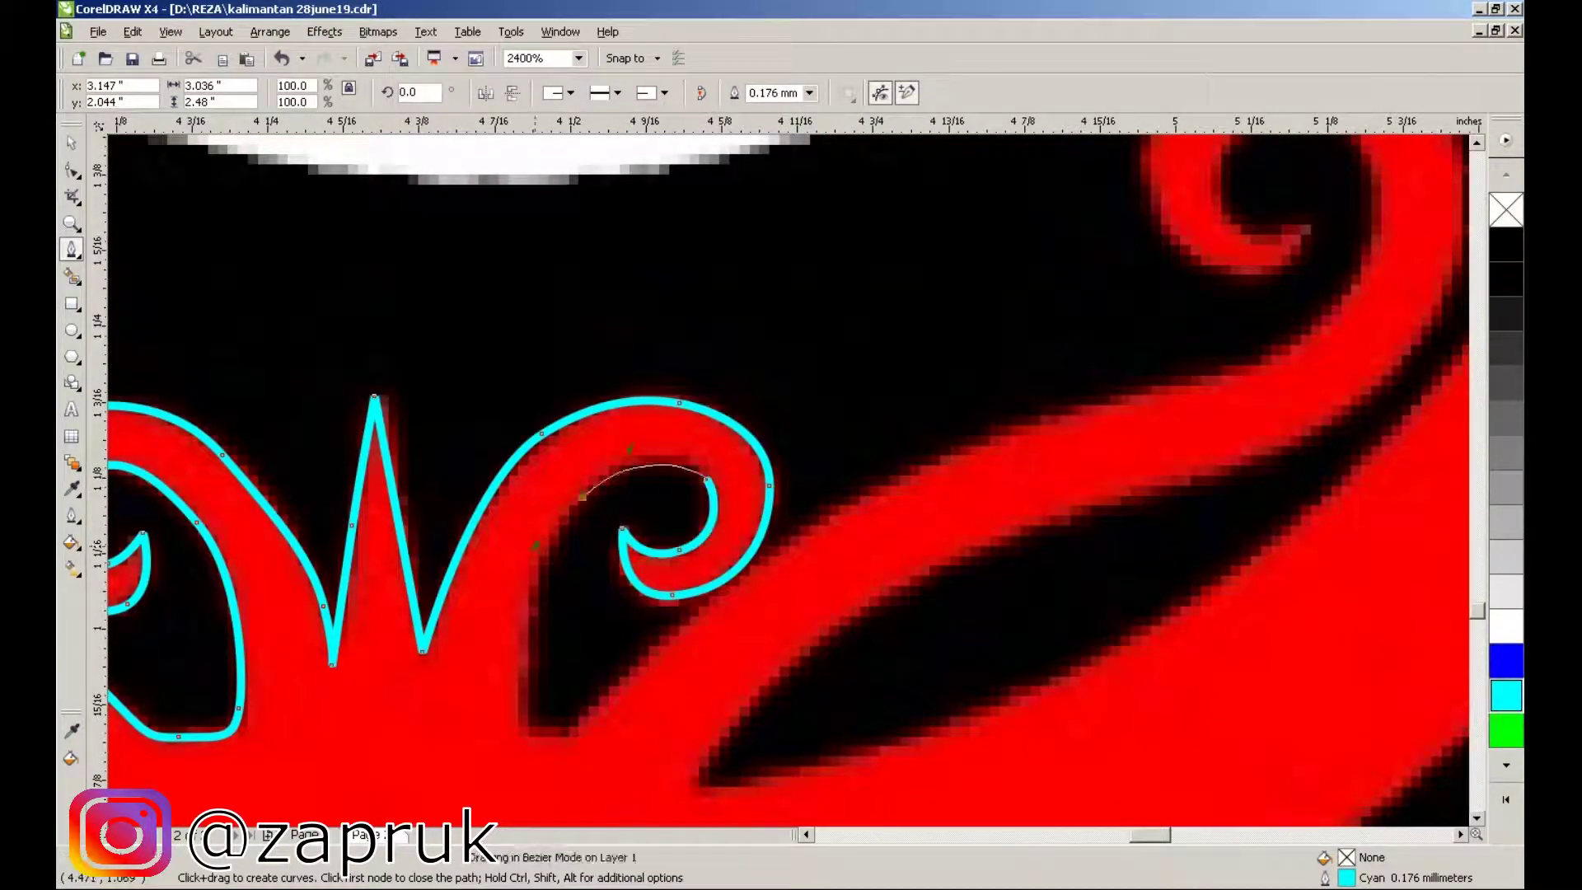
click(525, 651)
click(525, 727)
- Trace the right branch's upper edge and both edges of the large curl at its end
drag(585, 710, 764, 633)
click(780, 556)
click(1050, 425)
click(1254, 368)
drag(803, 409, 787, 321)
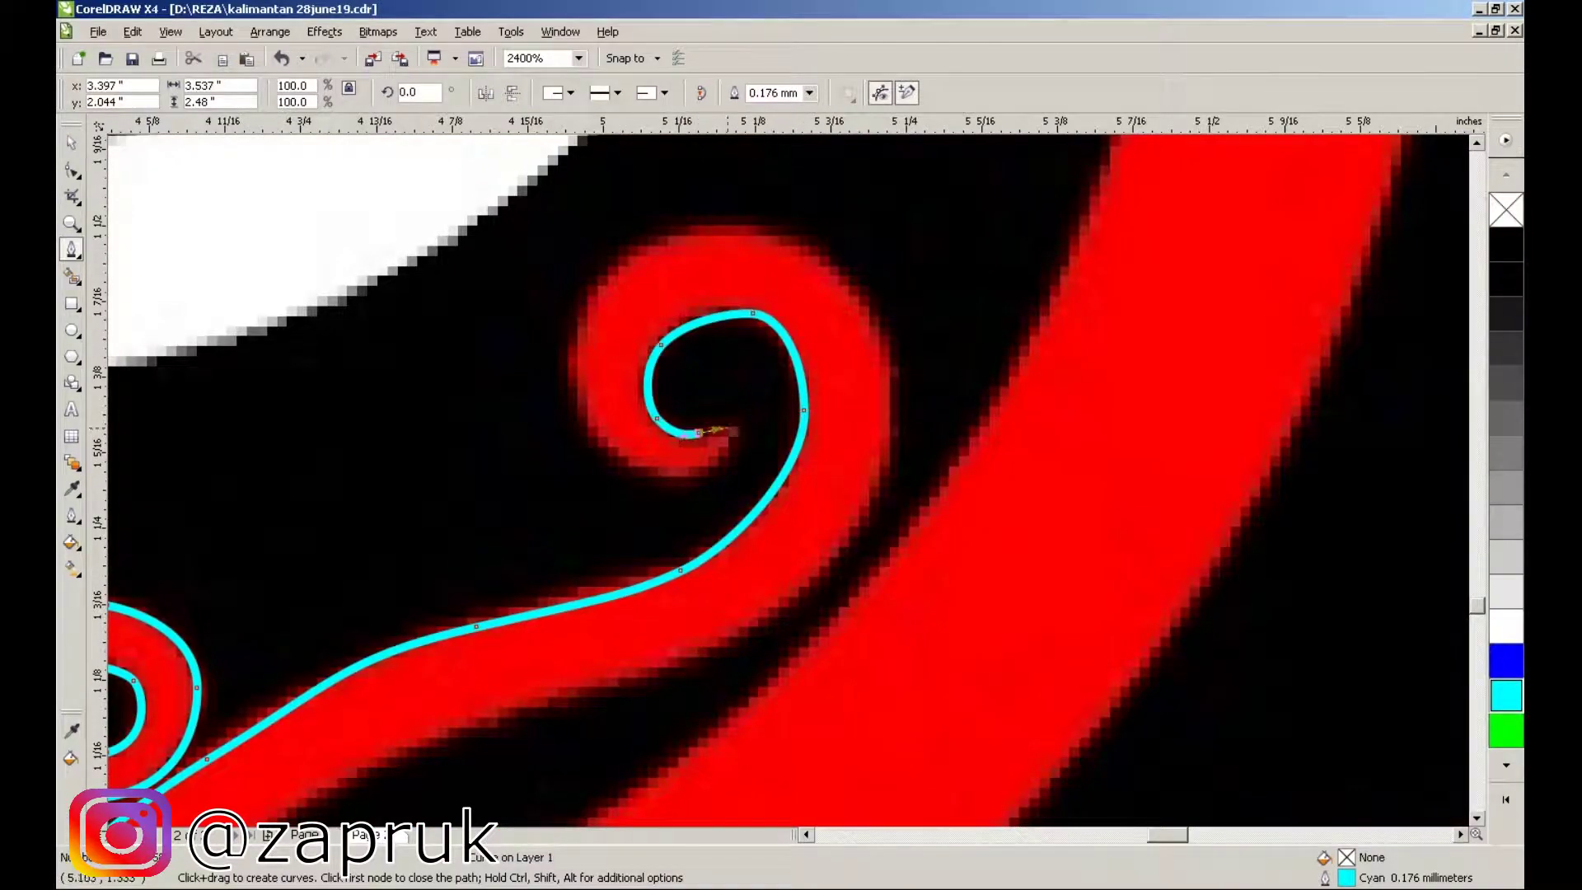
drag(706, 231, 783, 239)
drag(866, 495, 857, 527)
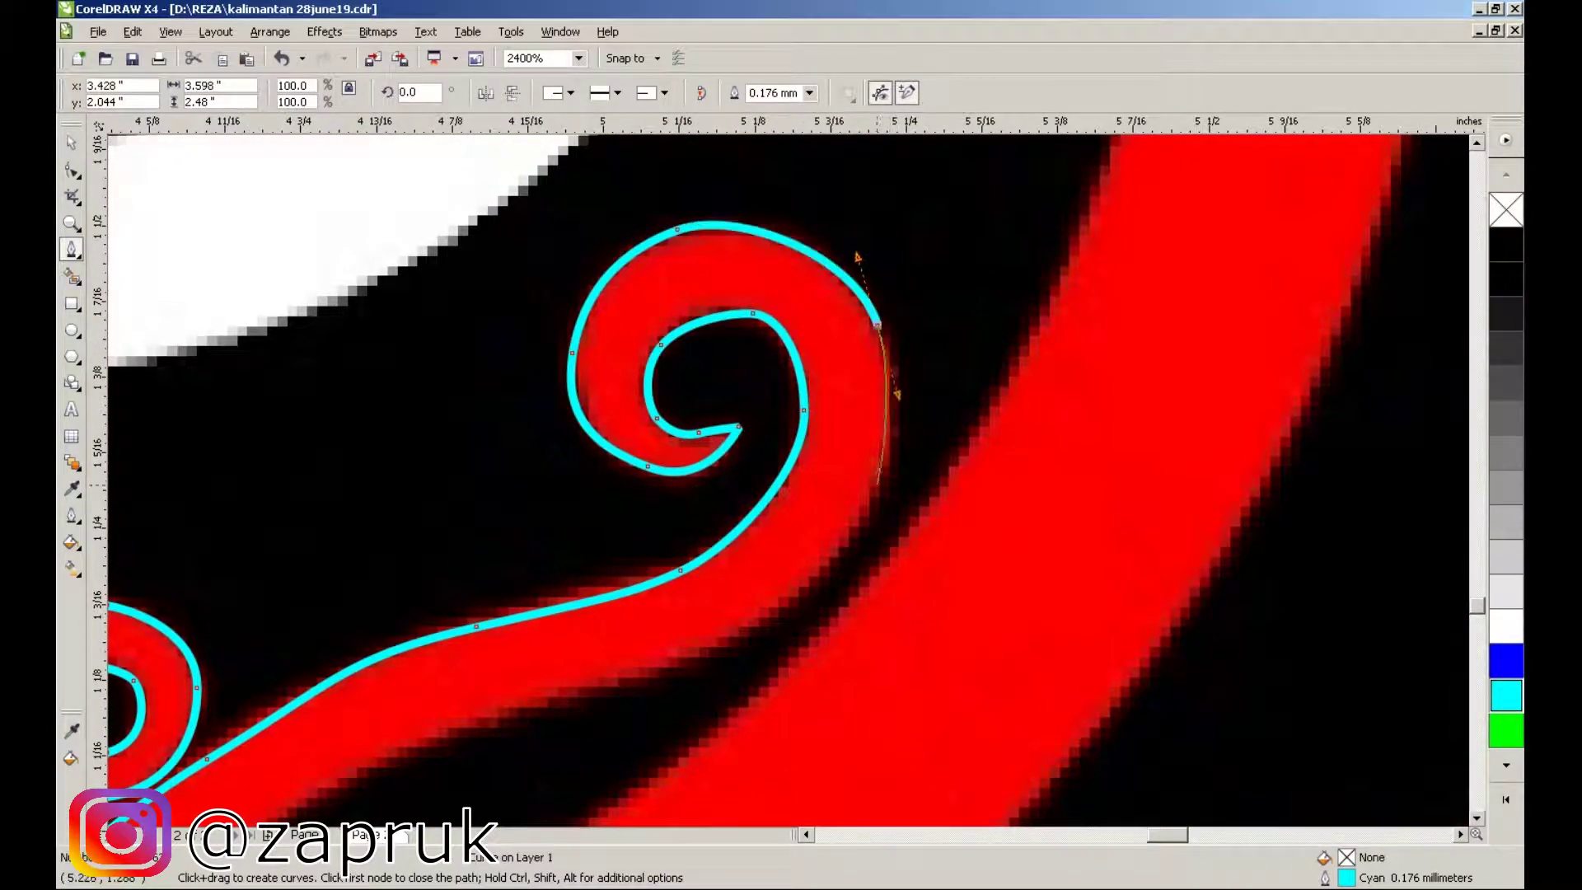
- Trace the right branch's lower edge back to the pointed notch beside the thick red spiral arm
scroll(857, 528, down, 2)
click(977, 406)
drag(597, 546, 560, 570)
drag(427, 707, 403, 731)
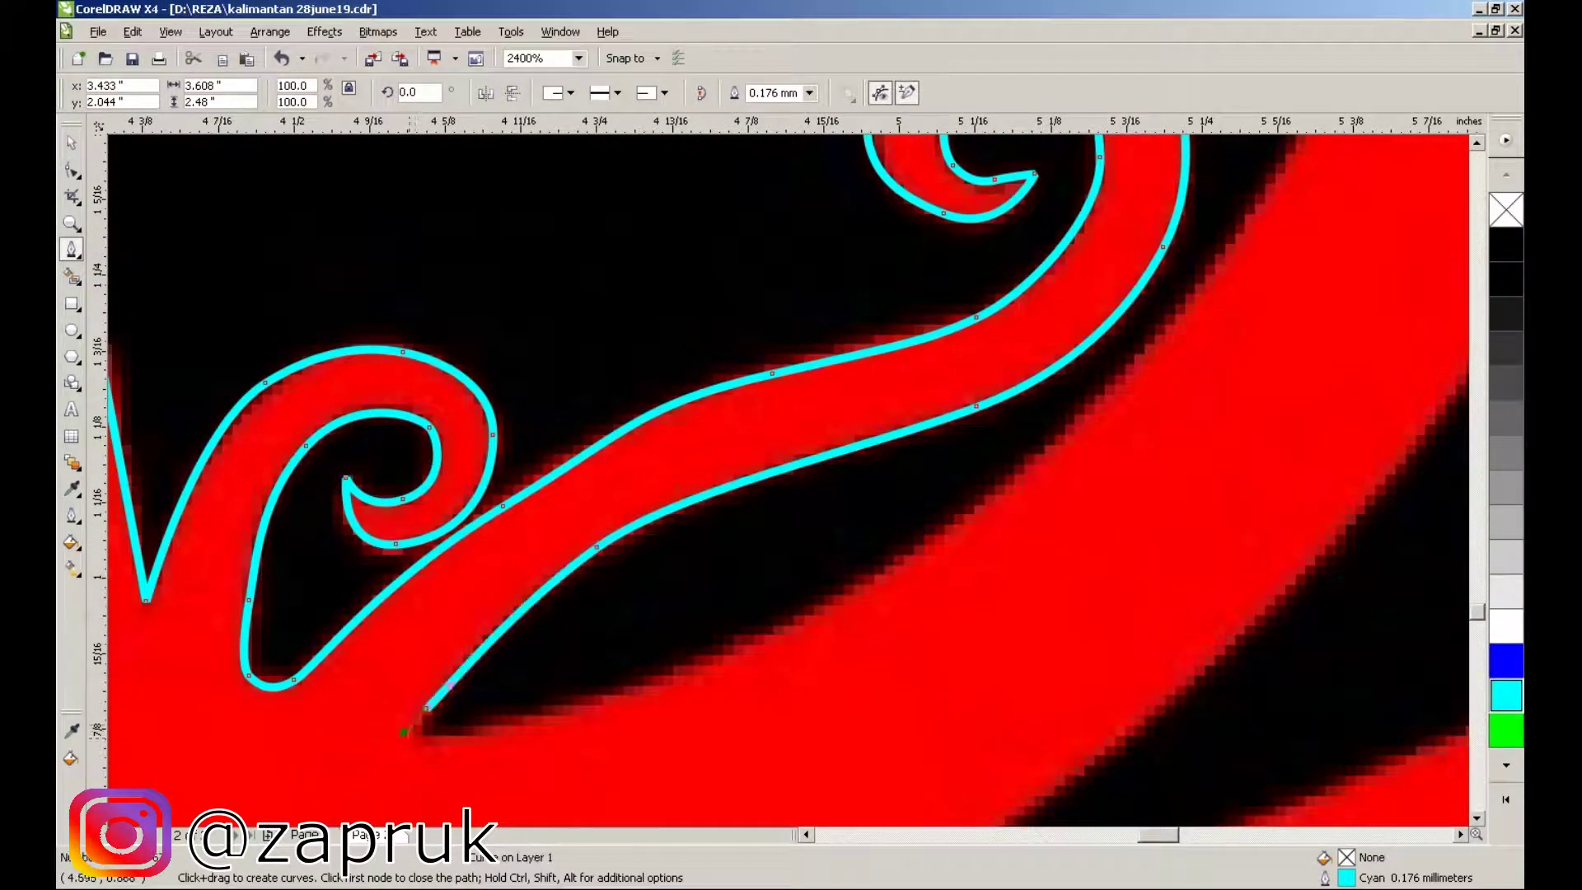
- Trace the inner edge of the thick red spiral arm upward, over the top and down its left side
click(1014, 480)
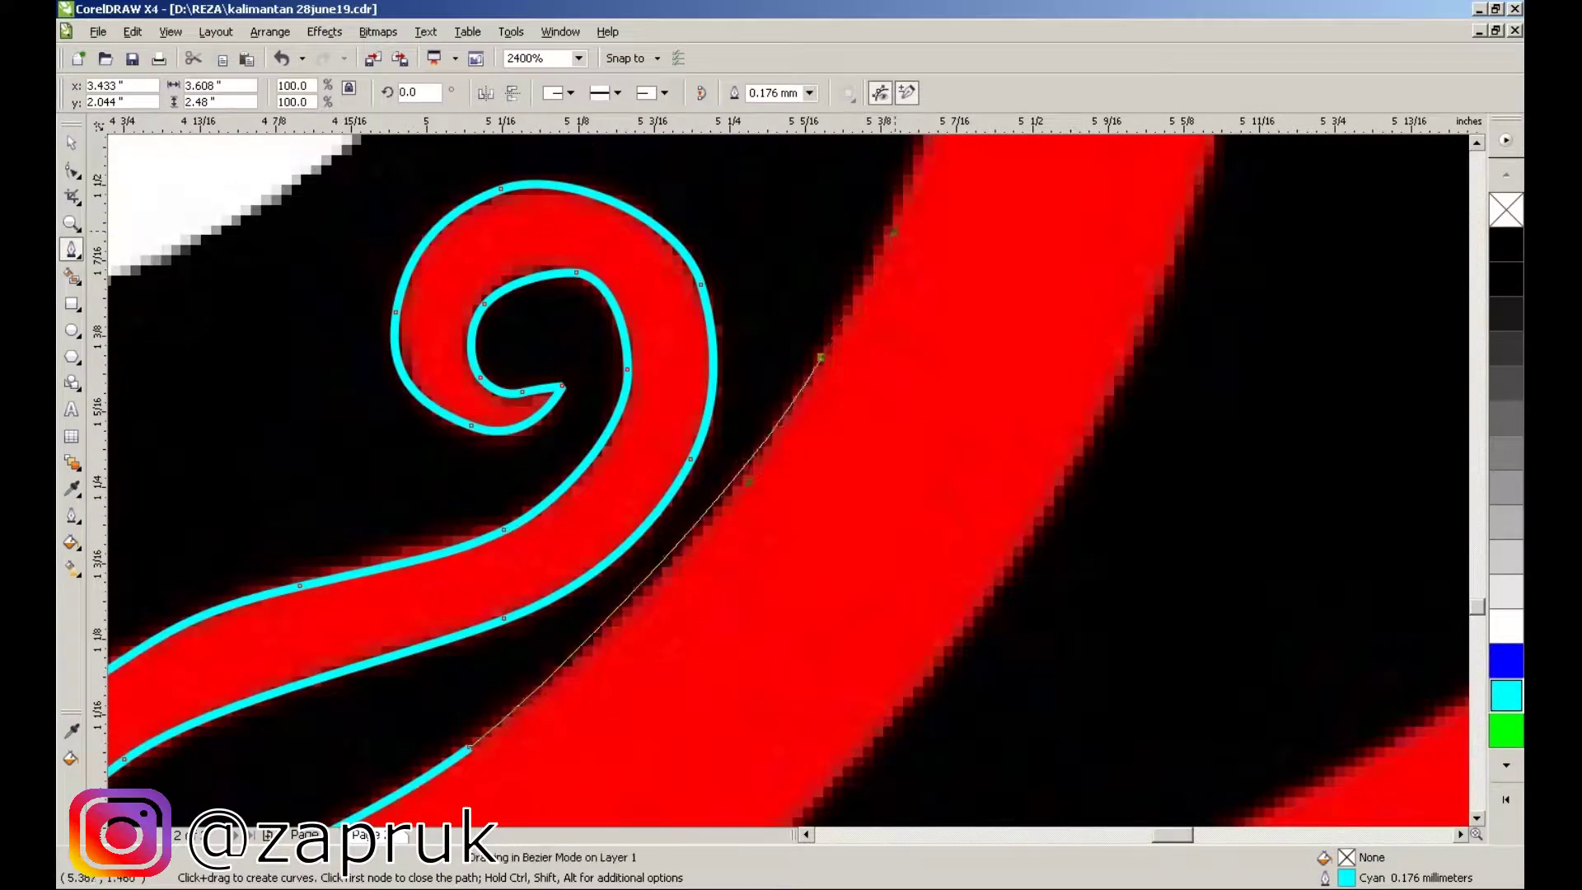
scroll(834, 323, down, 1)
scroll(825, 495, up, 2)
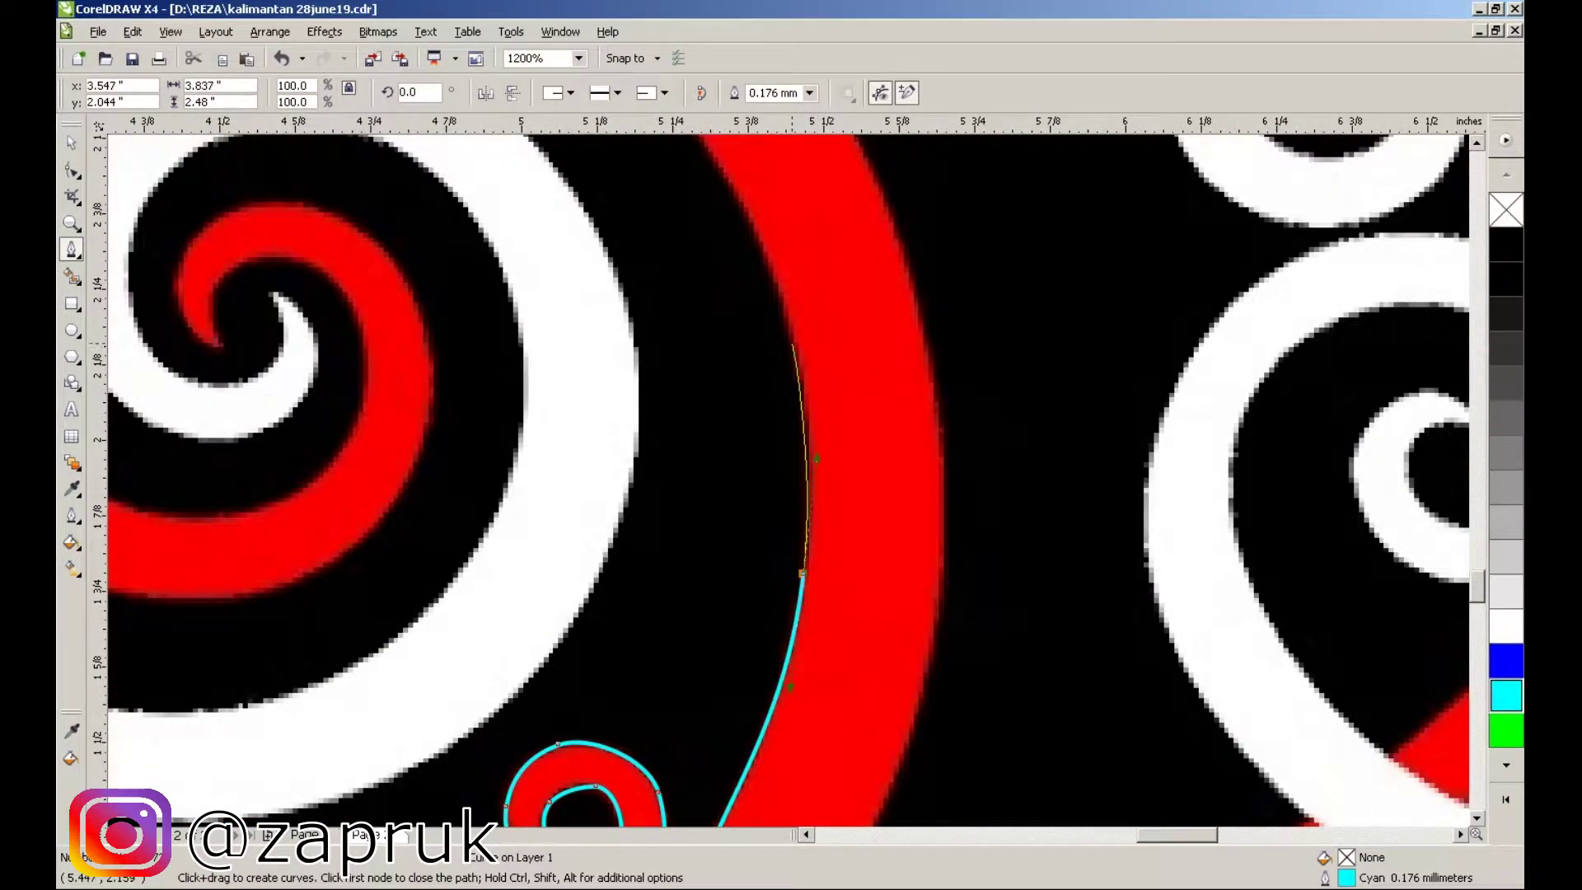
scroll(825, 495, up, 3)
drag(705, 432, 567, 367)
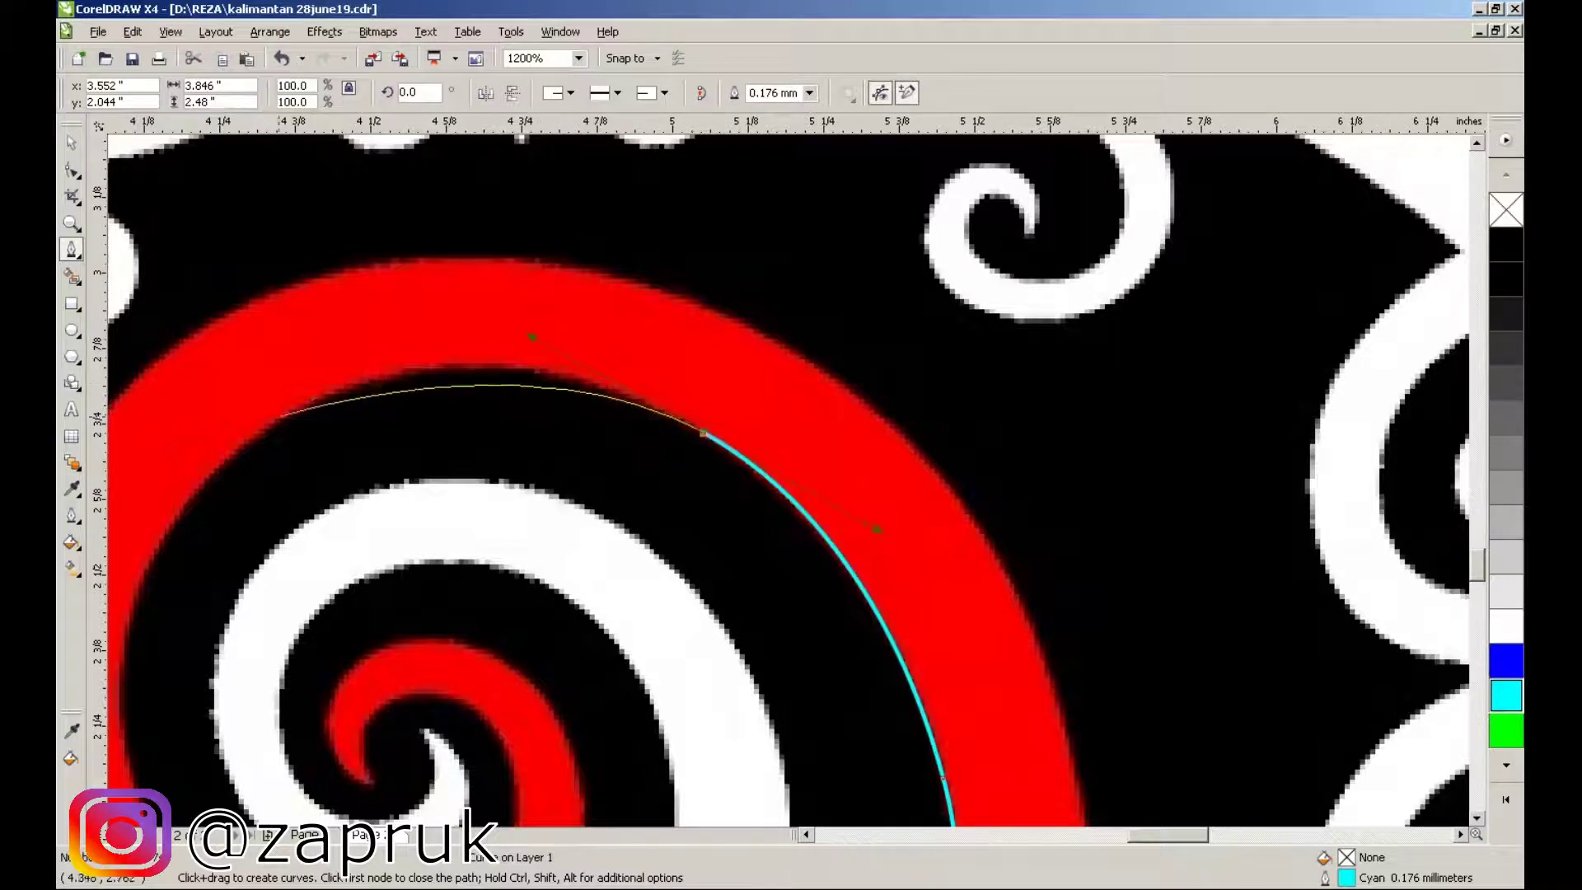
drag(244, 438, 140, 526)
scroll(791, 478, left, 4)
drag(823, 691, 858, 733)
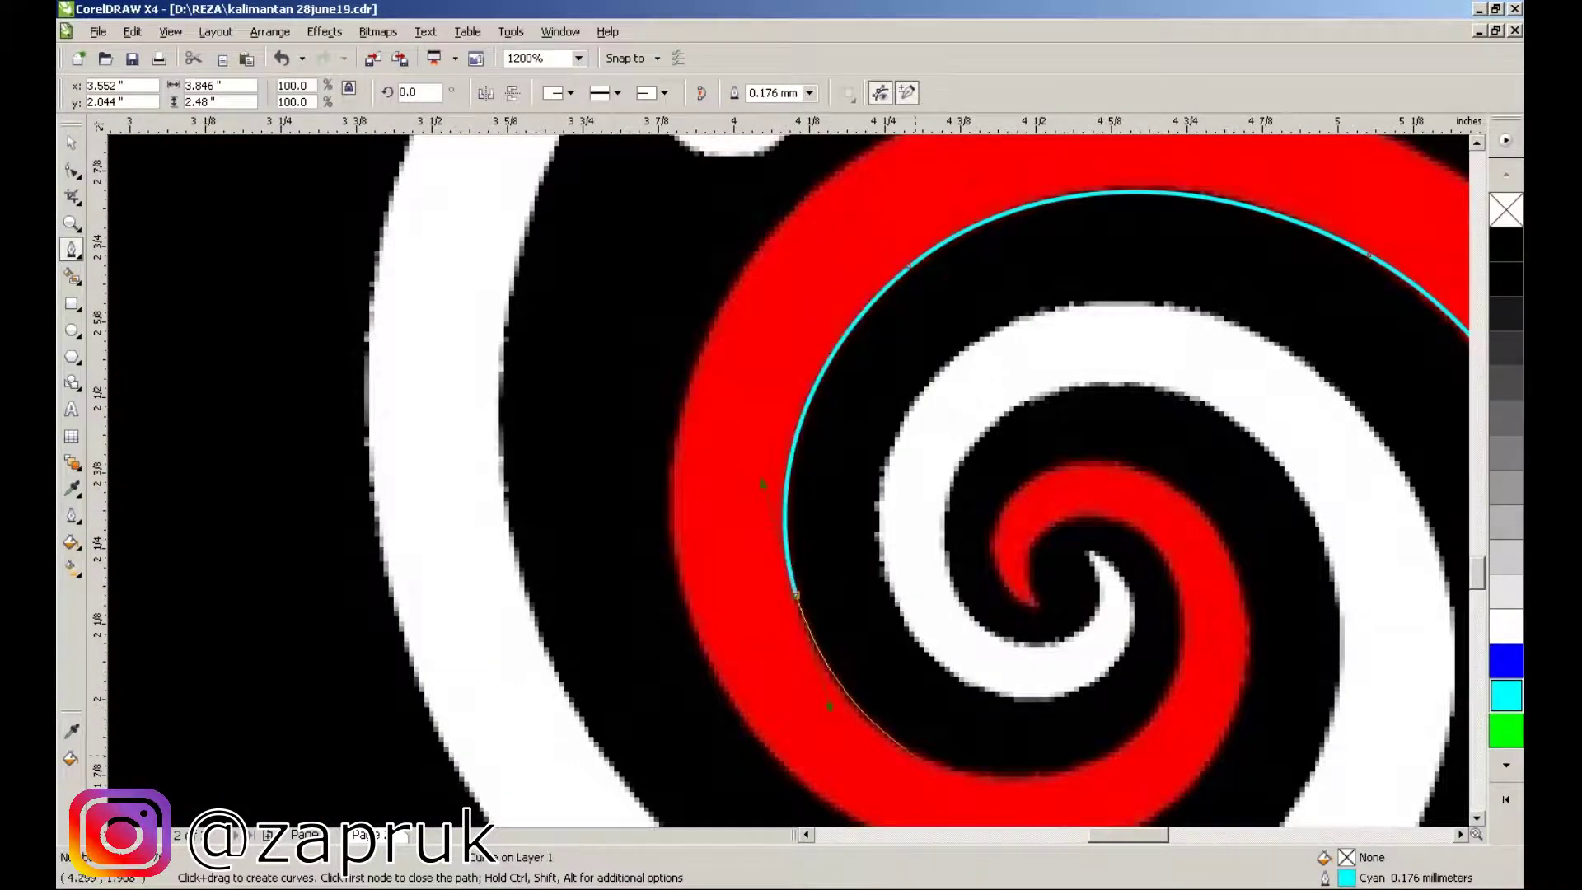
click(924, 757)
- Trace the red spiral's inner edge along its inmost turn to the pointed tip at the centre
scroll(923, 757, down, 1)
scroll(830, 459, up, 2)
drag(646, 647, 740, 588)
drag(802, 409, 802, 313)
scroll(795, 465, up, 3)
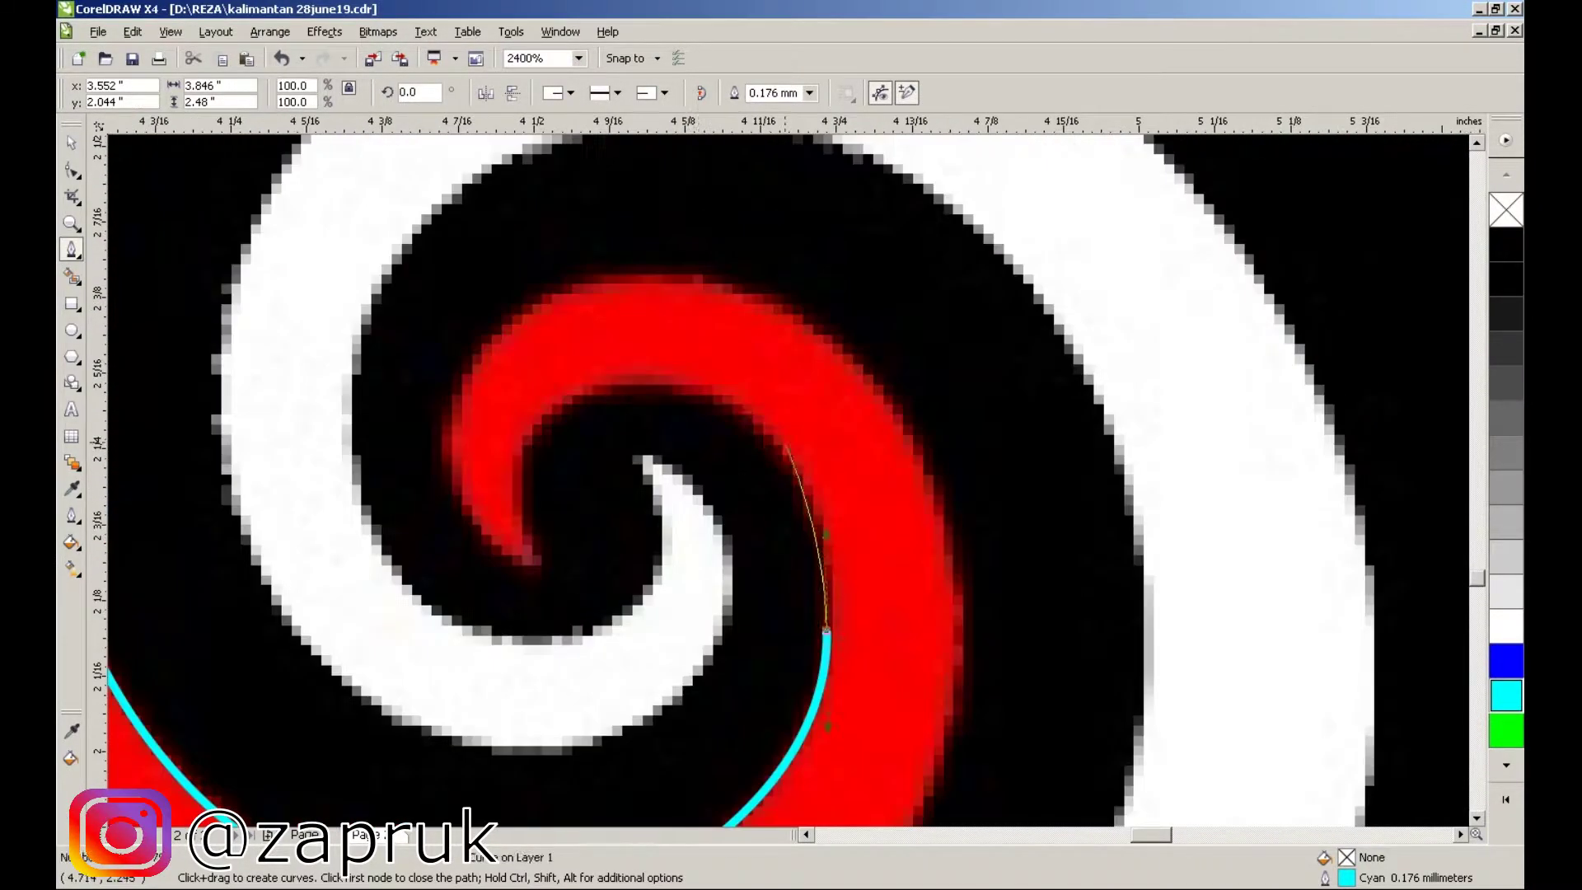
drag(659, 375, 659, 375)
drag(524, 439, 503, 489)
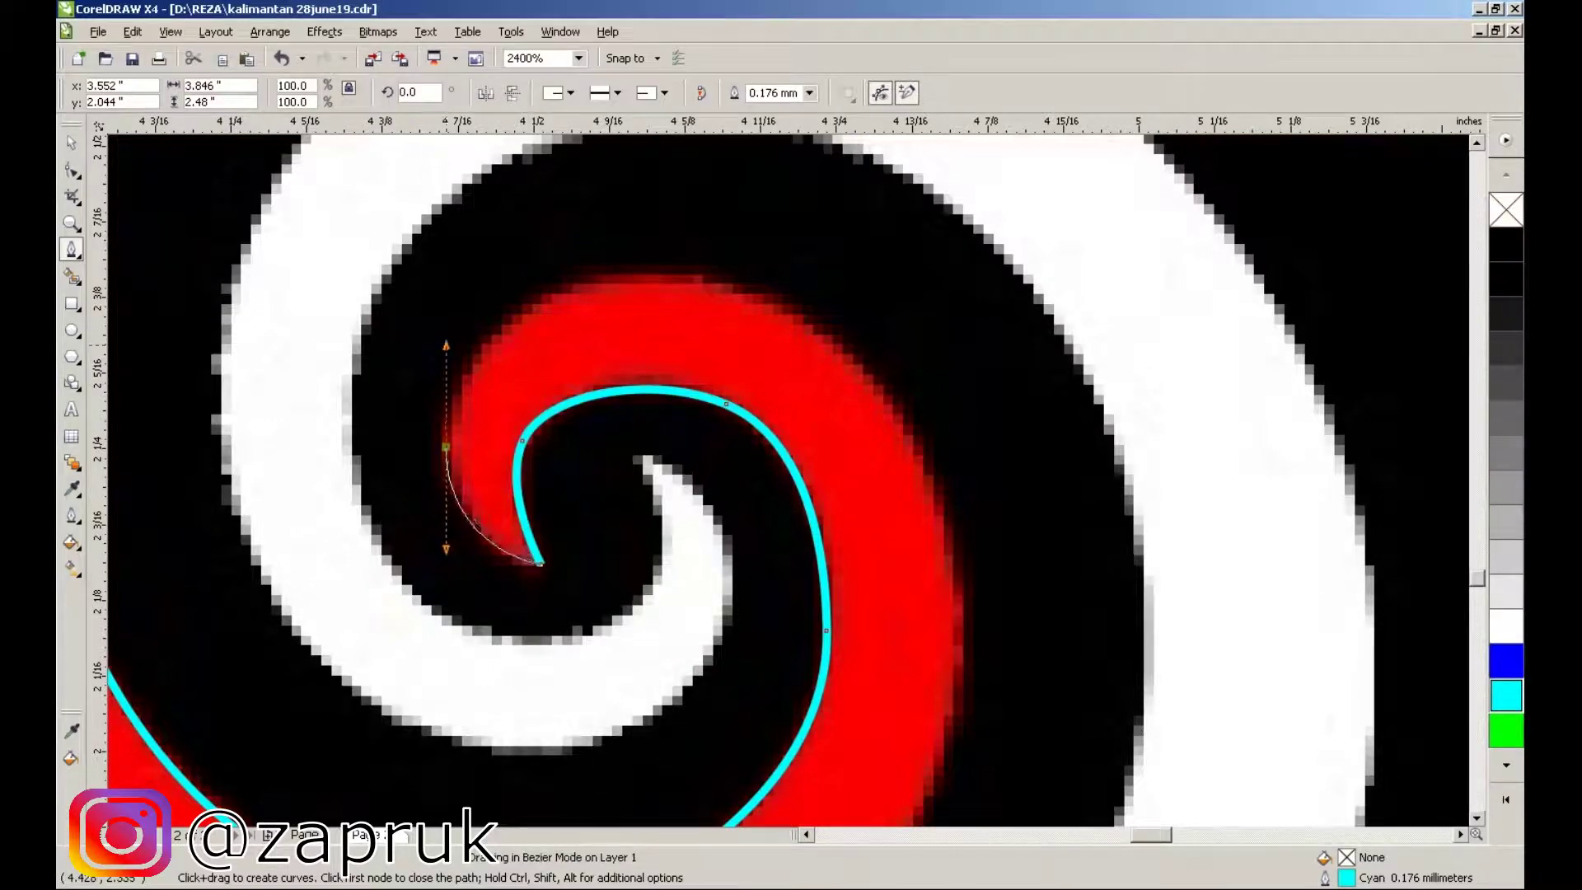
- Trace the red spiral's outer edge from the central tip around its inmost turn and up the left side
drag(662, 272, 662, 272)
drag(824, 281, 907, 346)
scroll(948, 618, down, 5)
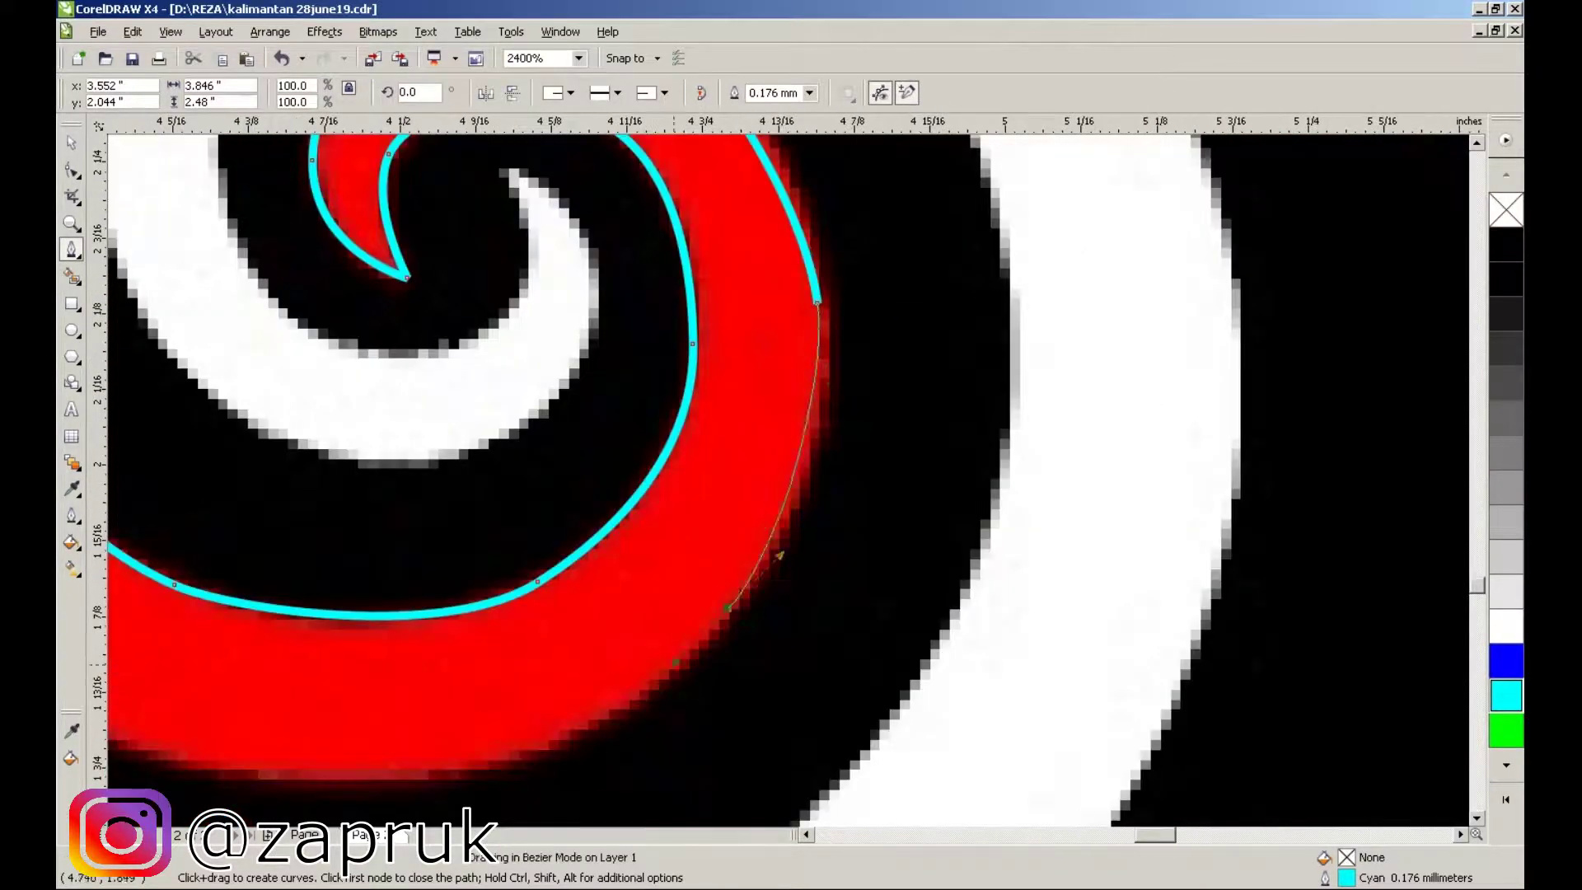
scroll(791, 495, down, 3)
drag(595, 484, 630, 495)
scroll(631, 495, up, 3)
scroll(1237, 643, down, 2)
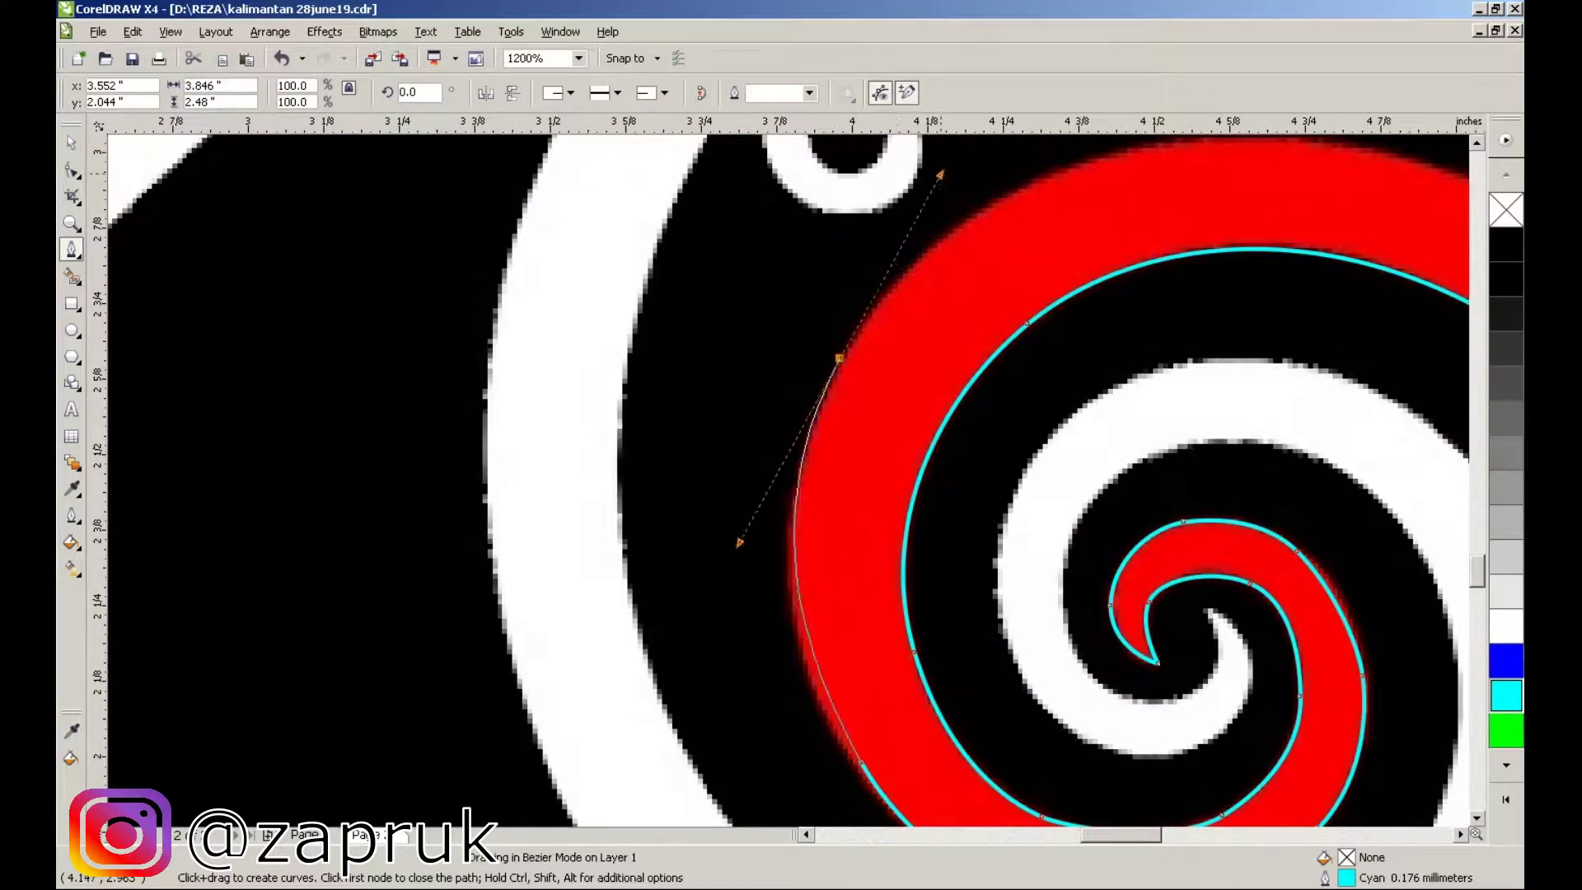
- Trace the red spiral's outer edge over the top and down to the notch above the long right arm
scroll(940, 187, down, 2)
scroll(726, 461, up, 2)
drag(624, 425, 659, 432)
drag(964, 580, 1070, 680)
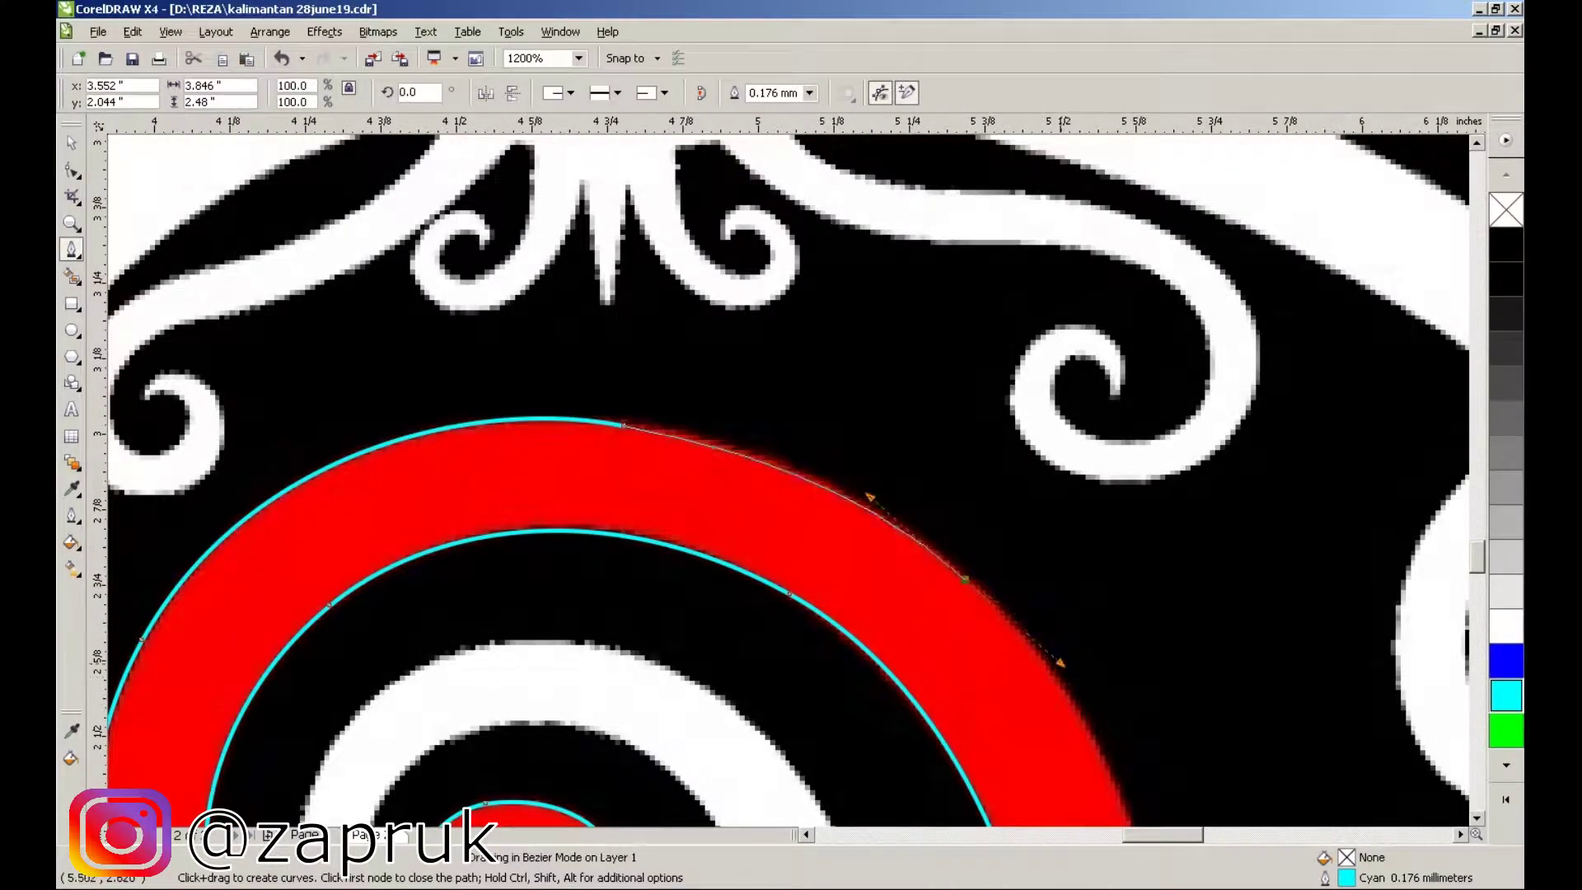
scroll(1070, 680, down, 3)
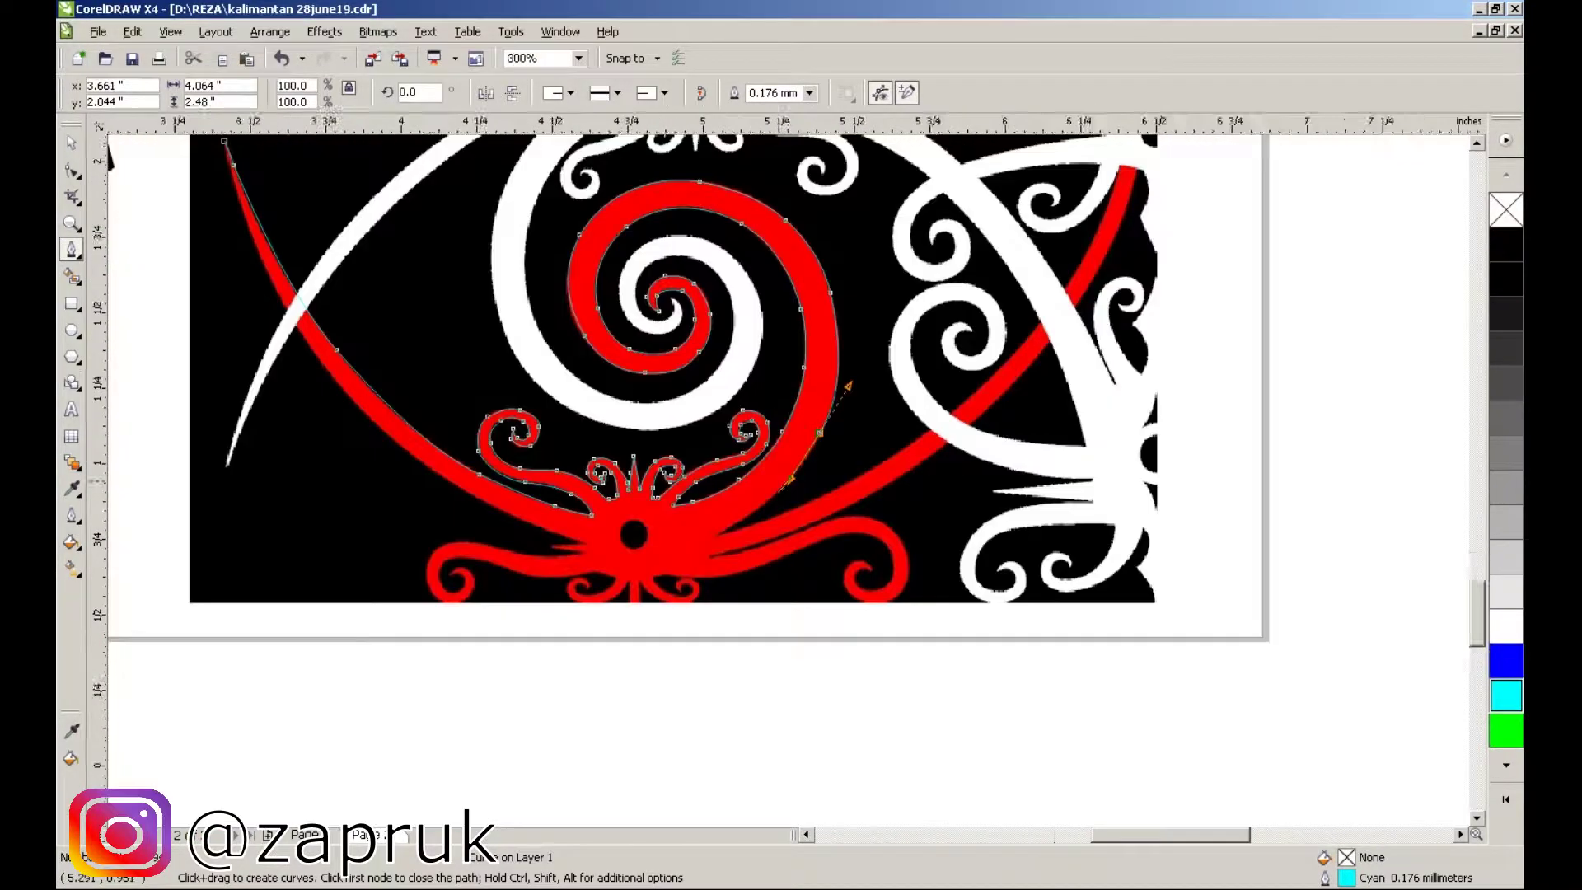
scroll(762, 493, up, 3)
drag(763, 493, 637, 569)
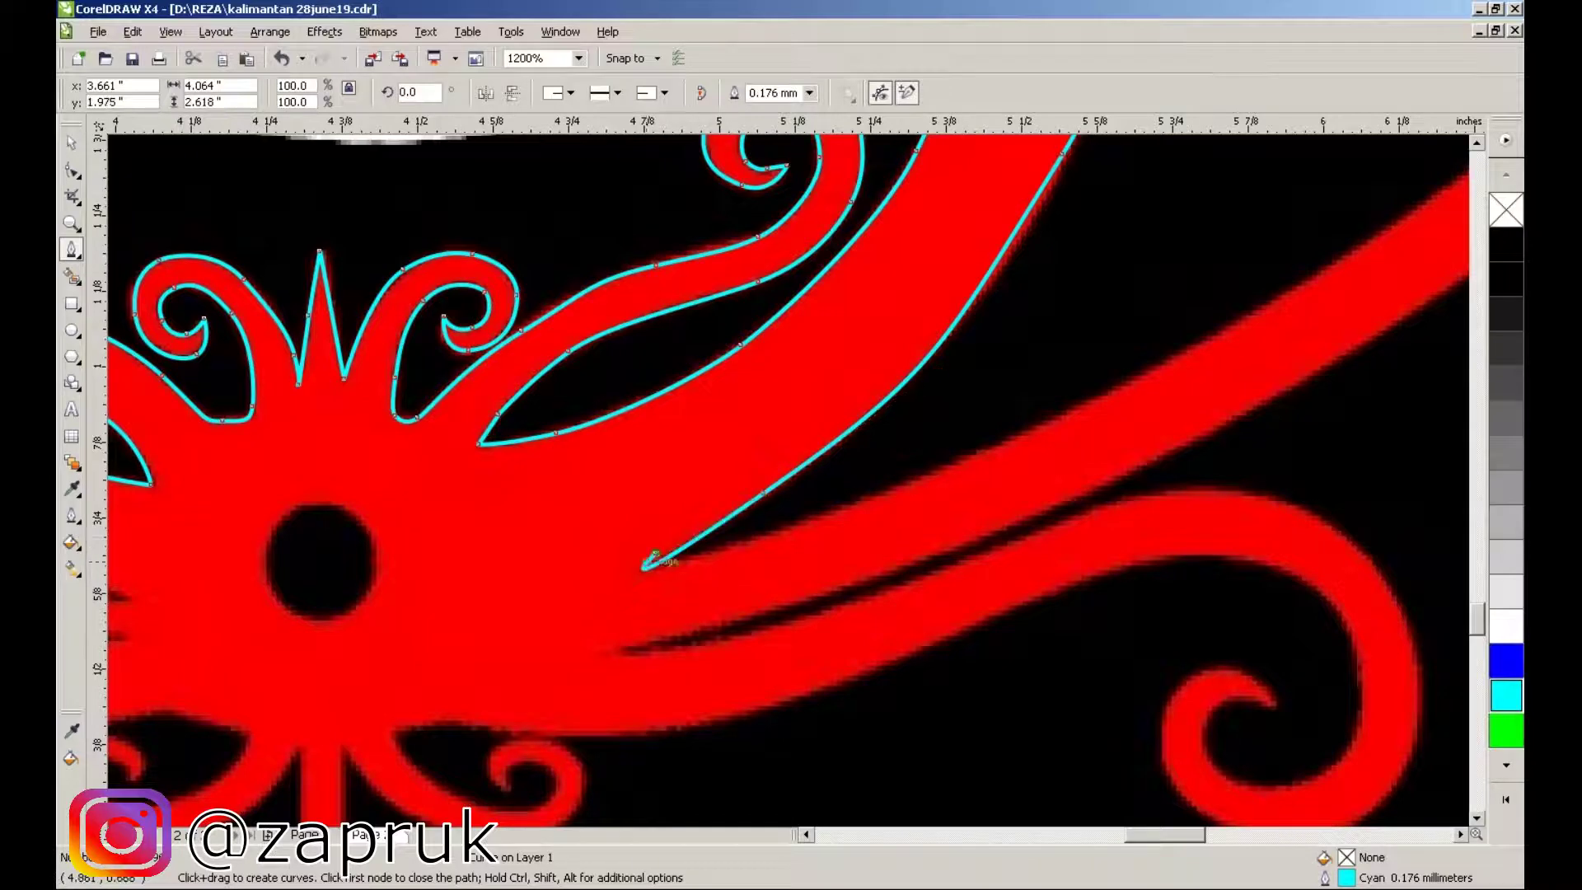
- Start the long right arm's upper edge at the notch and reshape the spiral's last segment to fit the red edge
click(647, 567)
click(1003, 445)
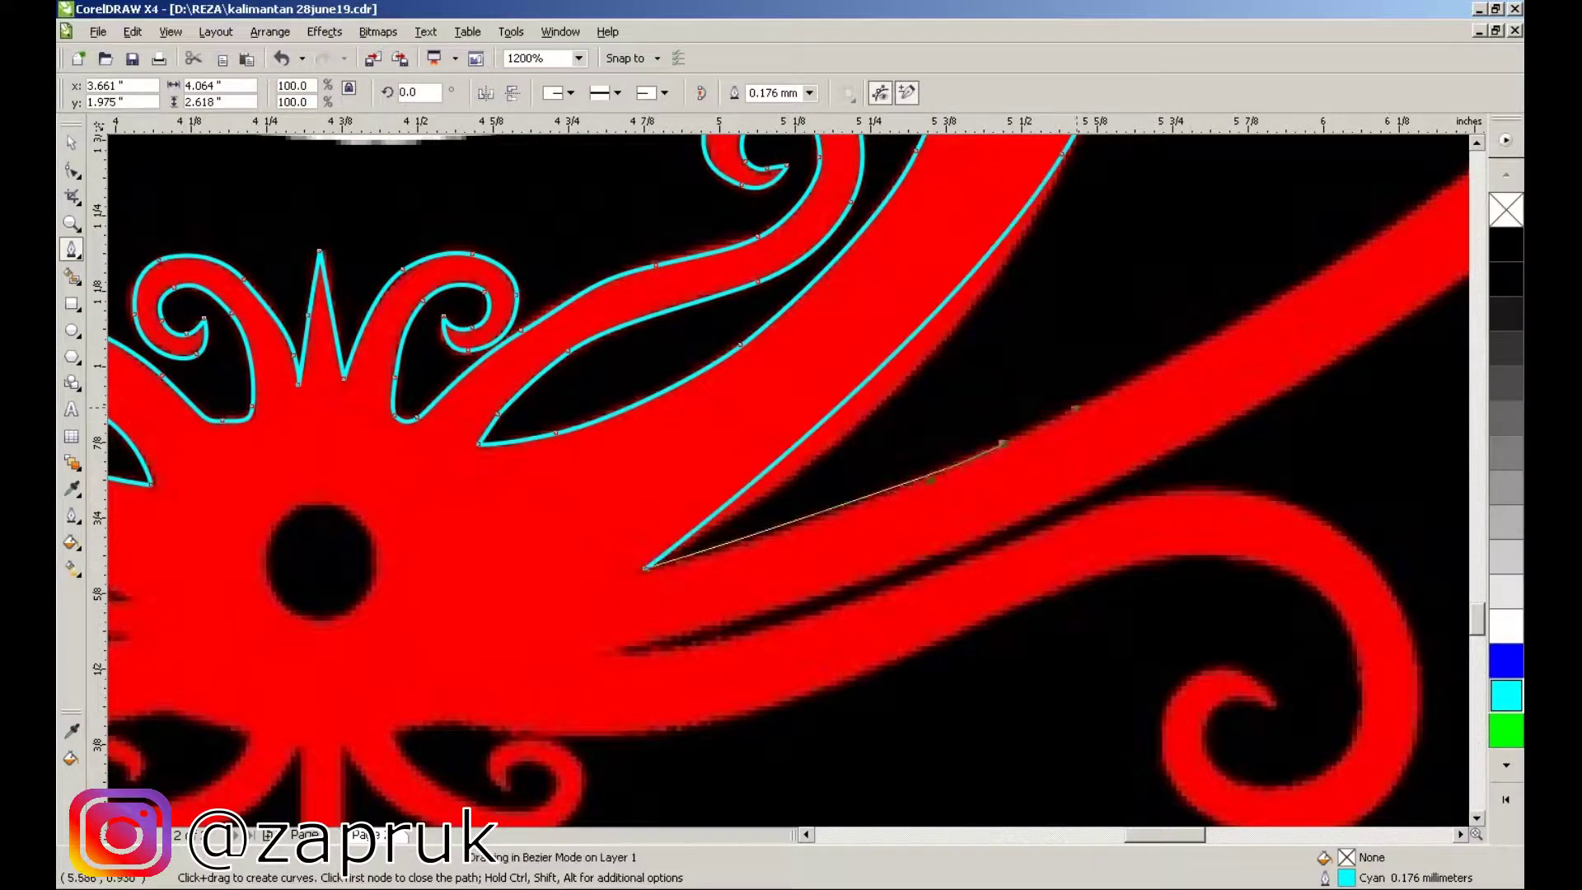
key(F10)
click(648, 566)
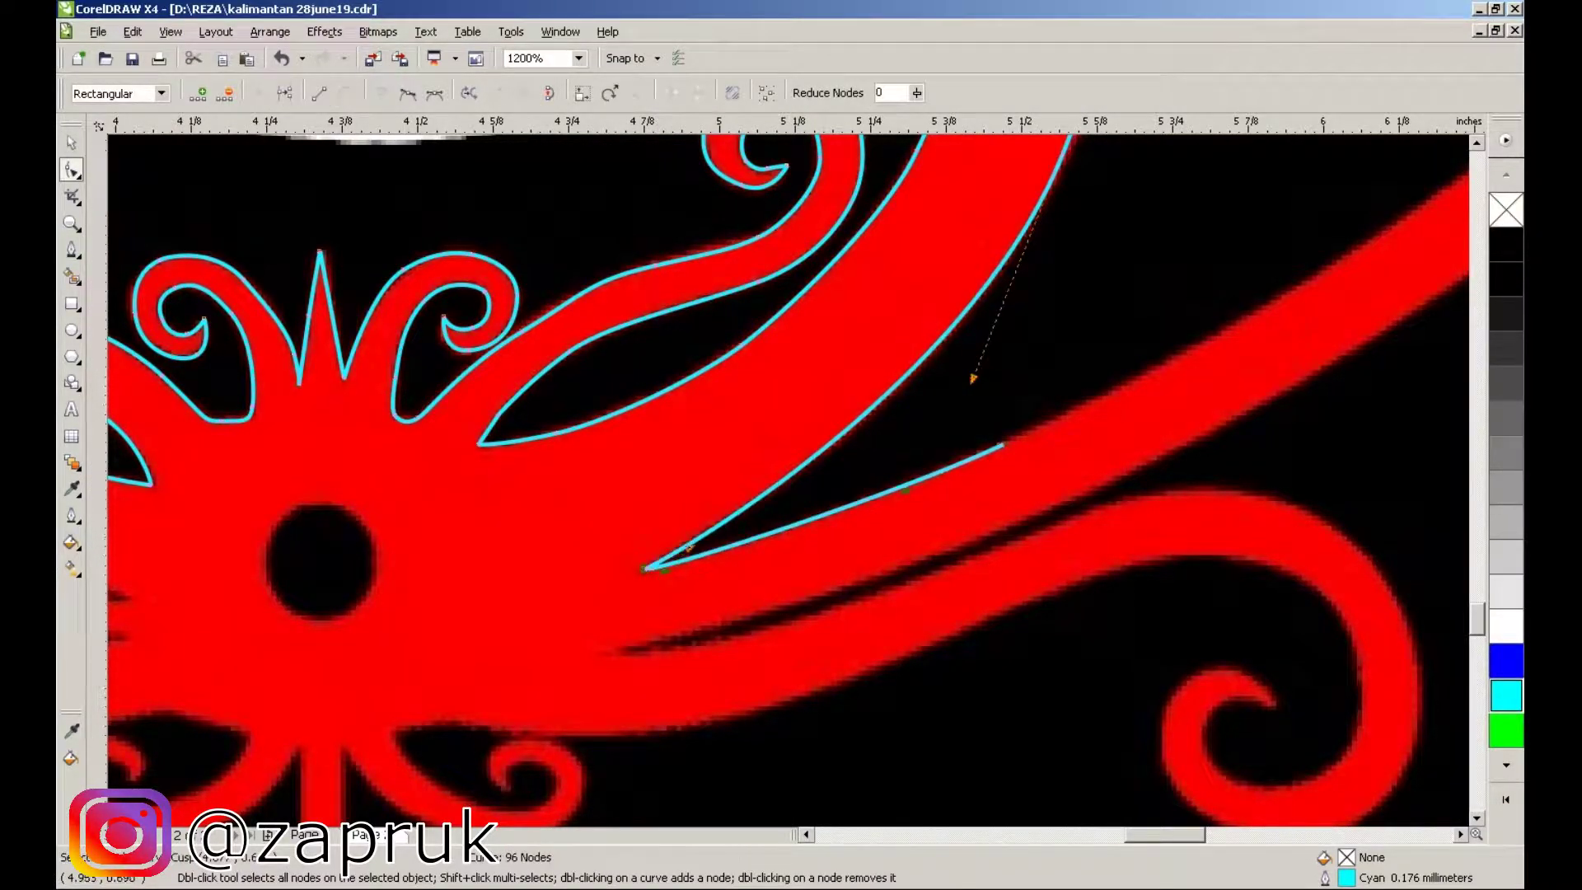
- Trace the long right arm's upper edge across the white shapes up to the red curl at its end
scroll(787, 480, down, 3)
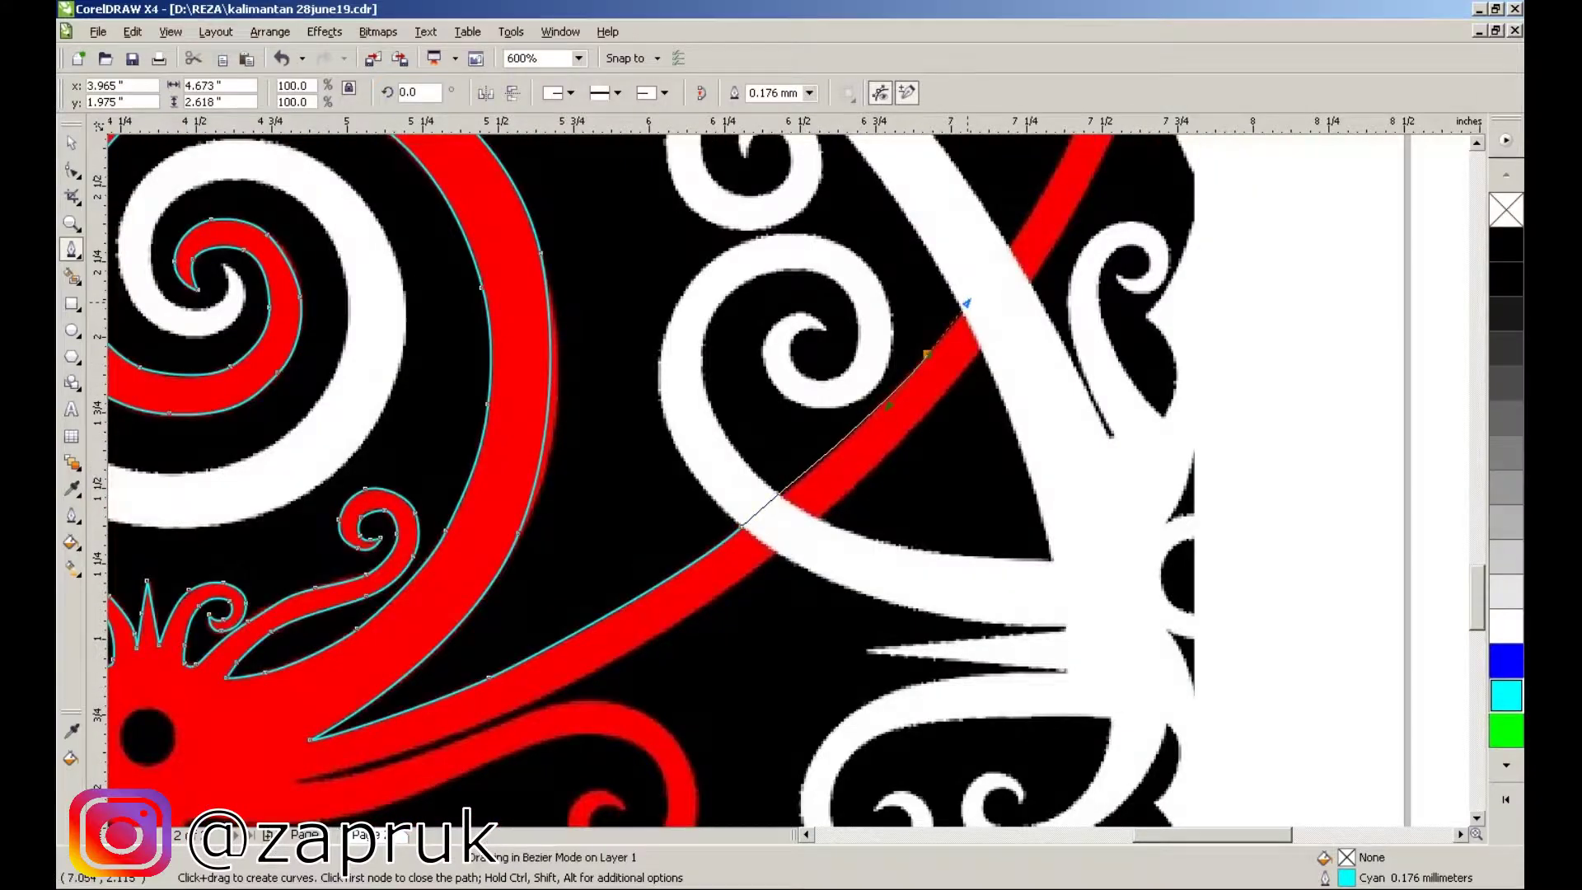
drag(967, 304, 972, 298)
drag(856, 311, 809, 640)
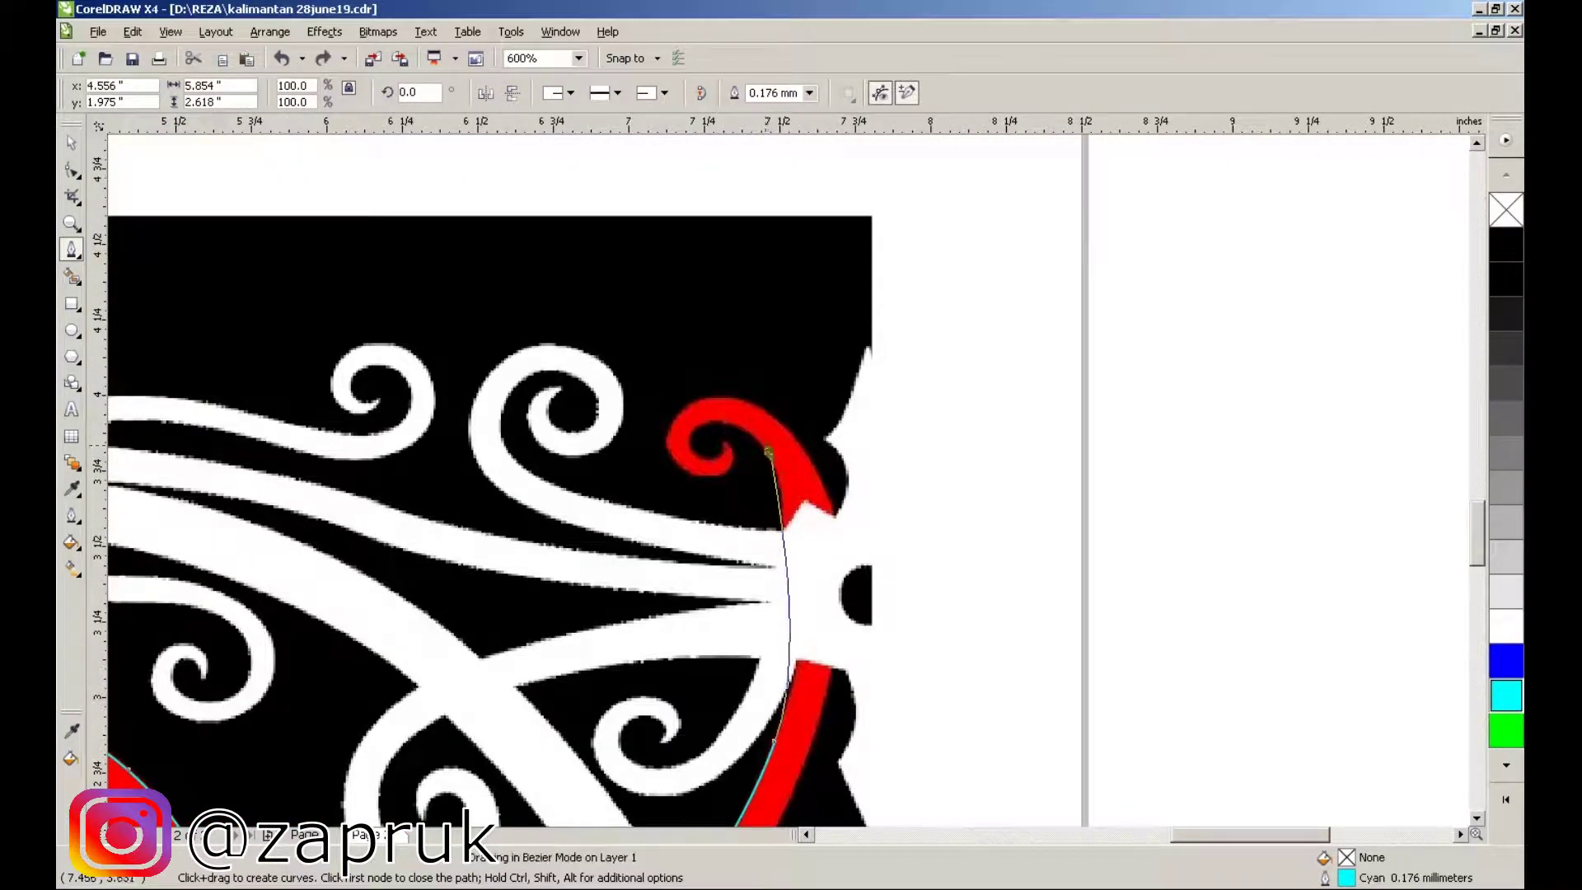
- Trace the red curl at the end of the long right arm, following its inner edge, tip and outer edge
scroll(768, 452, up, 3)
drag(947, 679, 1060, 635)
drag(1031, 536, 1040, 528)
drag(676, 512, 741, 519)
drag(533, 379, 532, 313)
drag(647, 215, 709, 202)
drag(884, 234, 931, 263)
drag(1078, 401, 1111, 453)
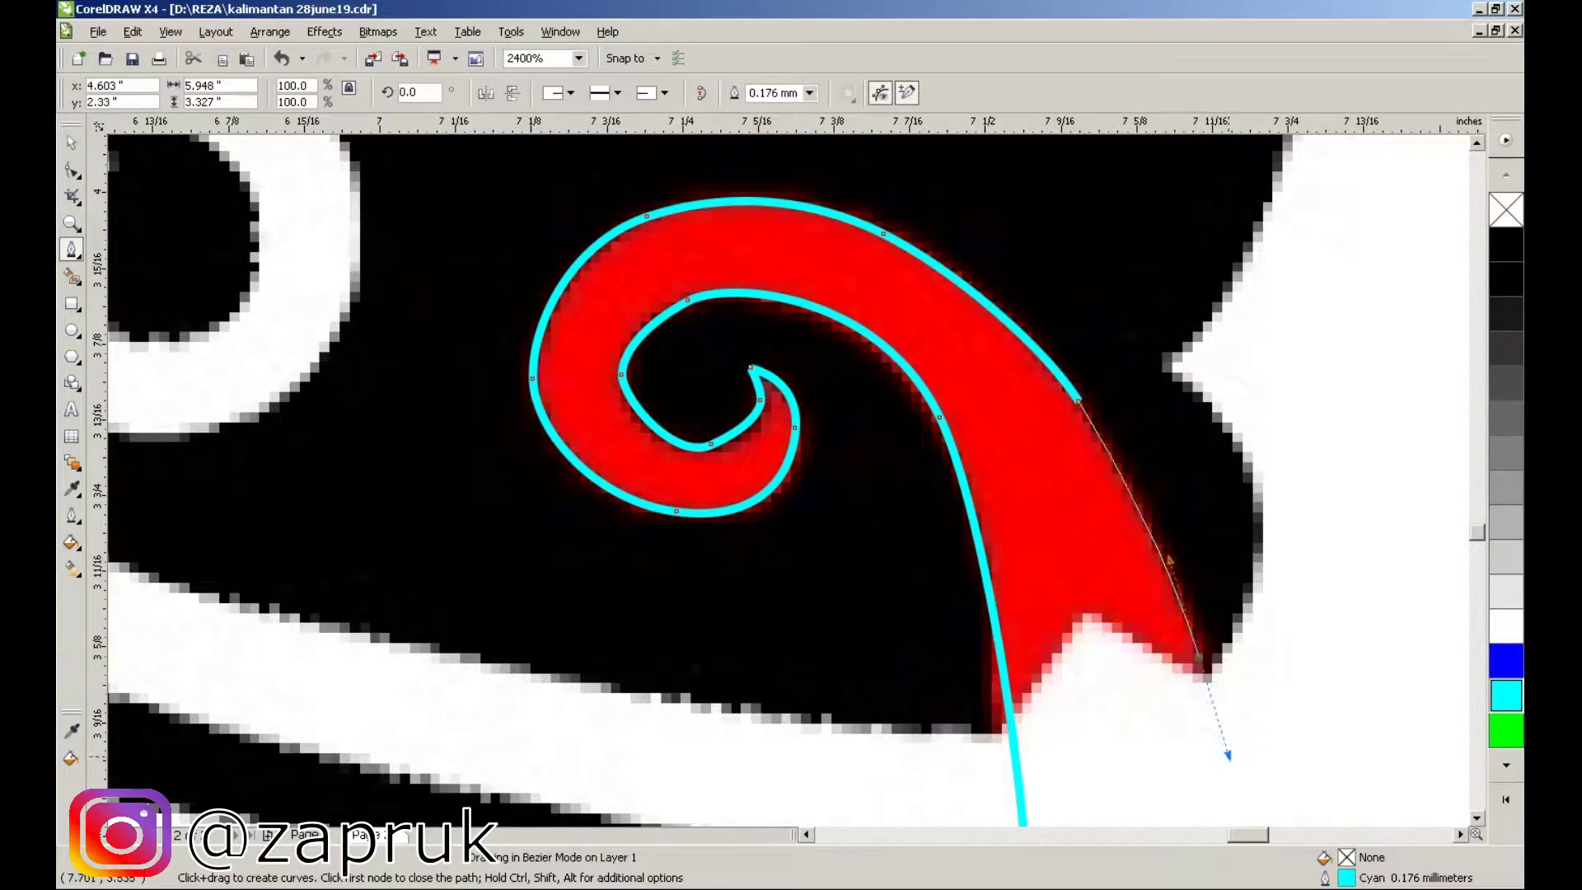
- Trace the long right arm's lower edge back to the narrow notch above the lower right branch
scroll(1228, 755, down, 2)
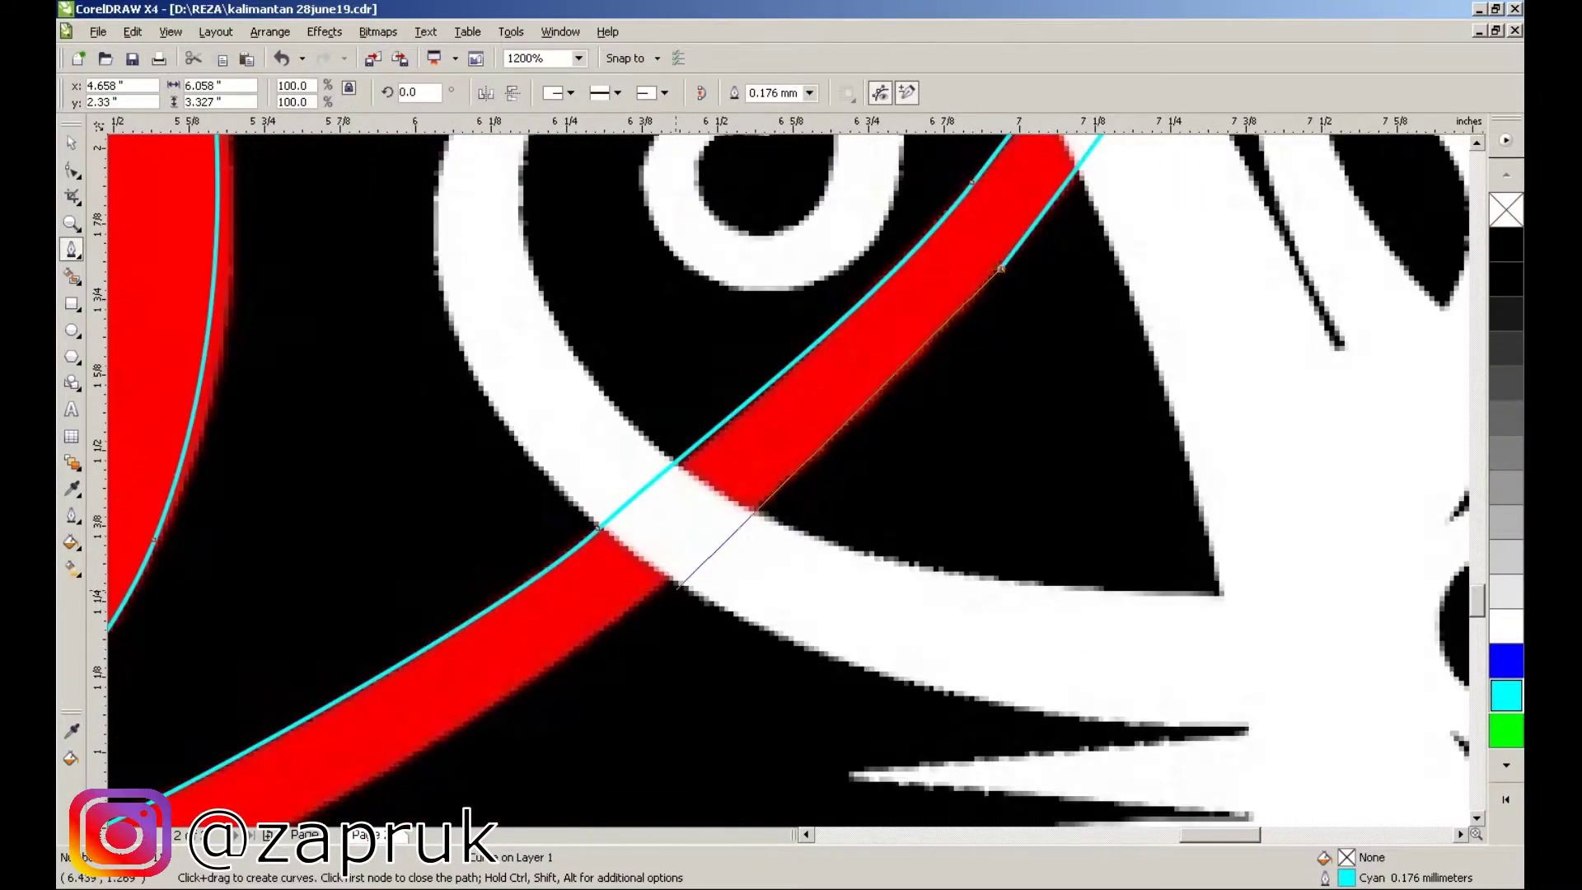
scroll(674, 664, down, 3)
scroll(698, 505, up, 3)
drag(698, 505, 537, 579)
scroll(537, 579, down, 2)
scroll(723, 470, up, 3)
- Trace the lower right branch's upper edge and the outer edge of its large curl to the tip
click(722, 470)
scroll(1130, 406, down, 2)
scroll(743, 509, up, 2)
drag(743, 509, 690, 602)
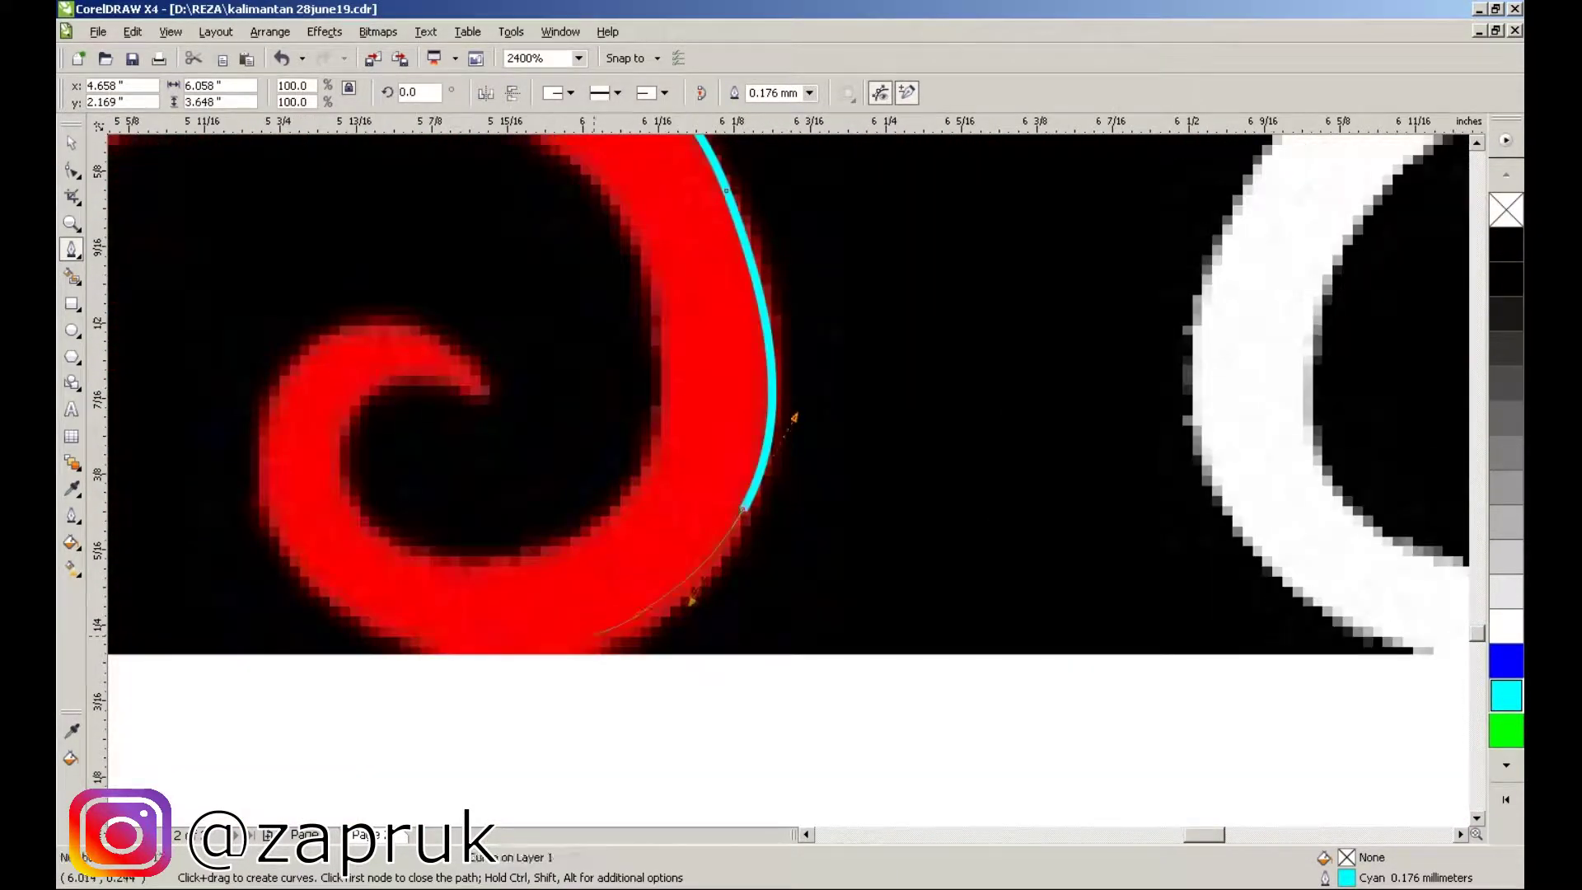
drag(381, 674, 381, 674)
click(258, 483)
click(339, 324)
drag(456, 351, 487, 378)
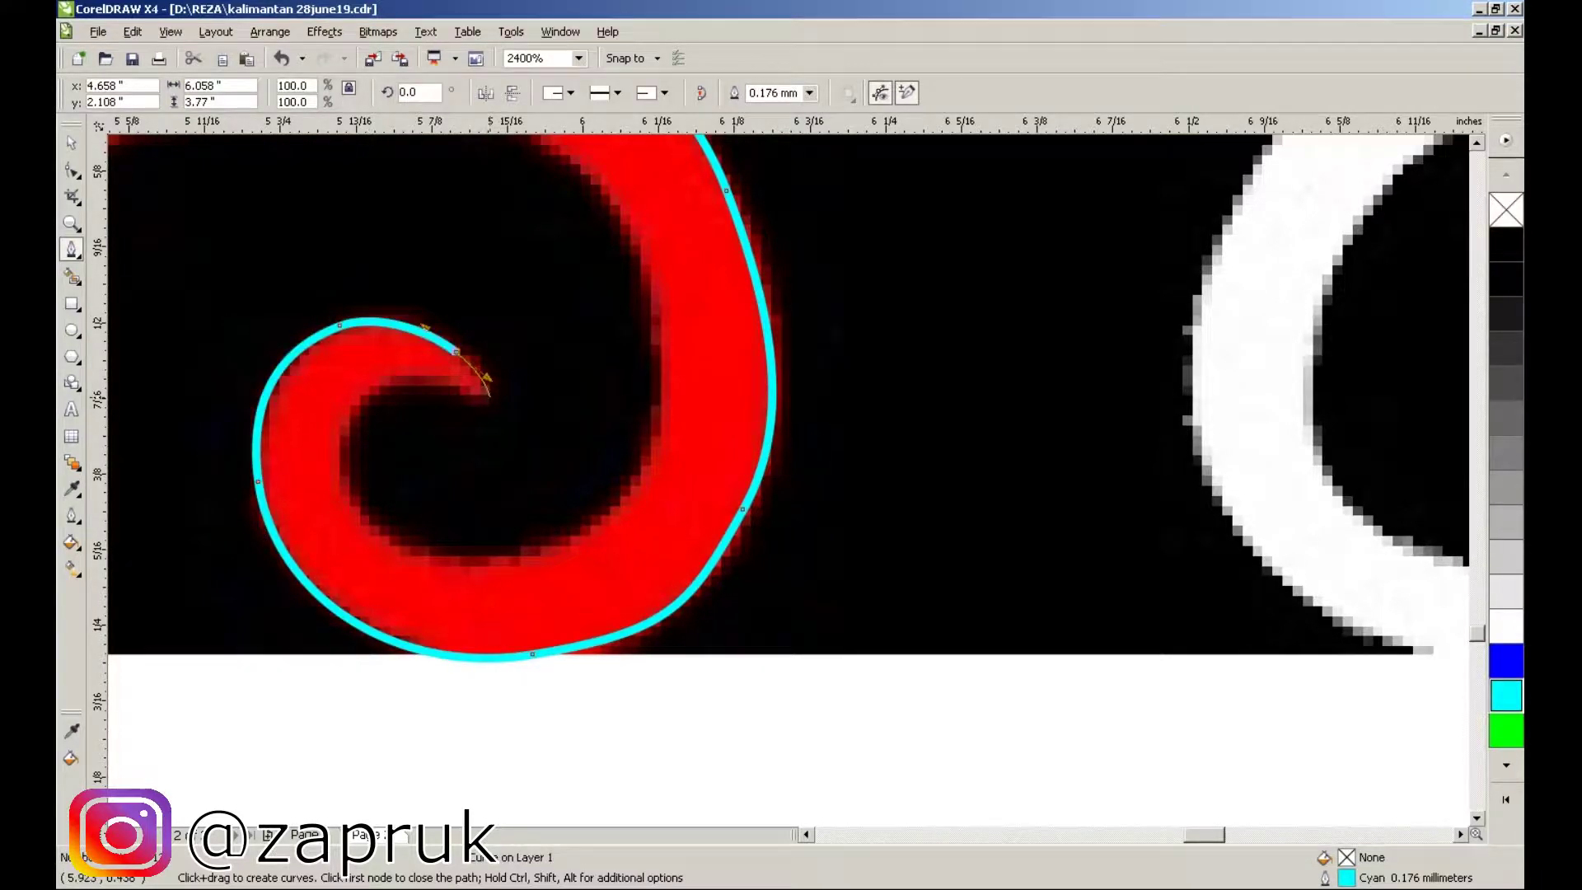
- Trace the large curl's inner edge and the lower right branch's underside back to the small lower right curl's base
click(391, 536)
drag(649, 440, 662, 395)
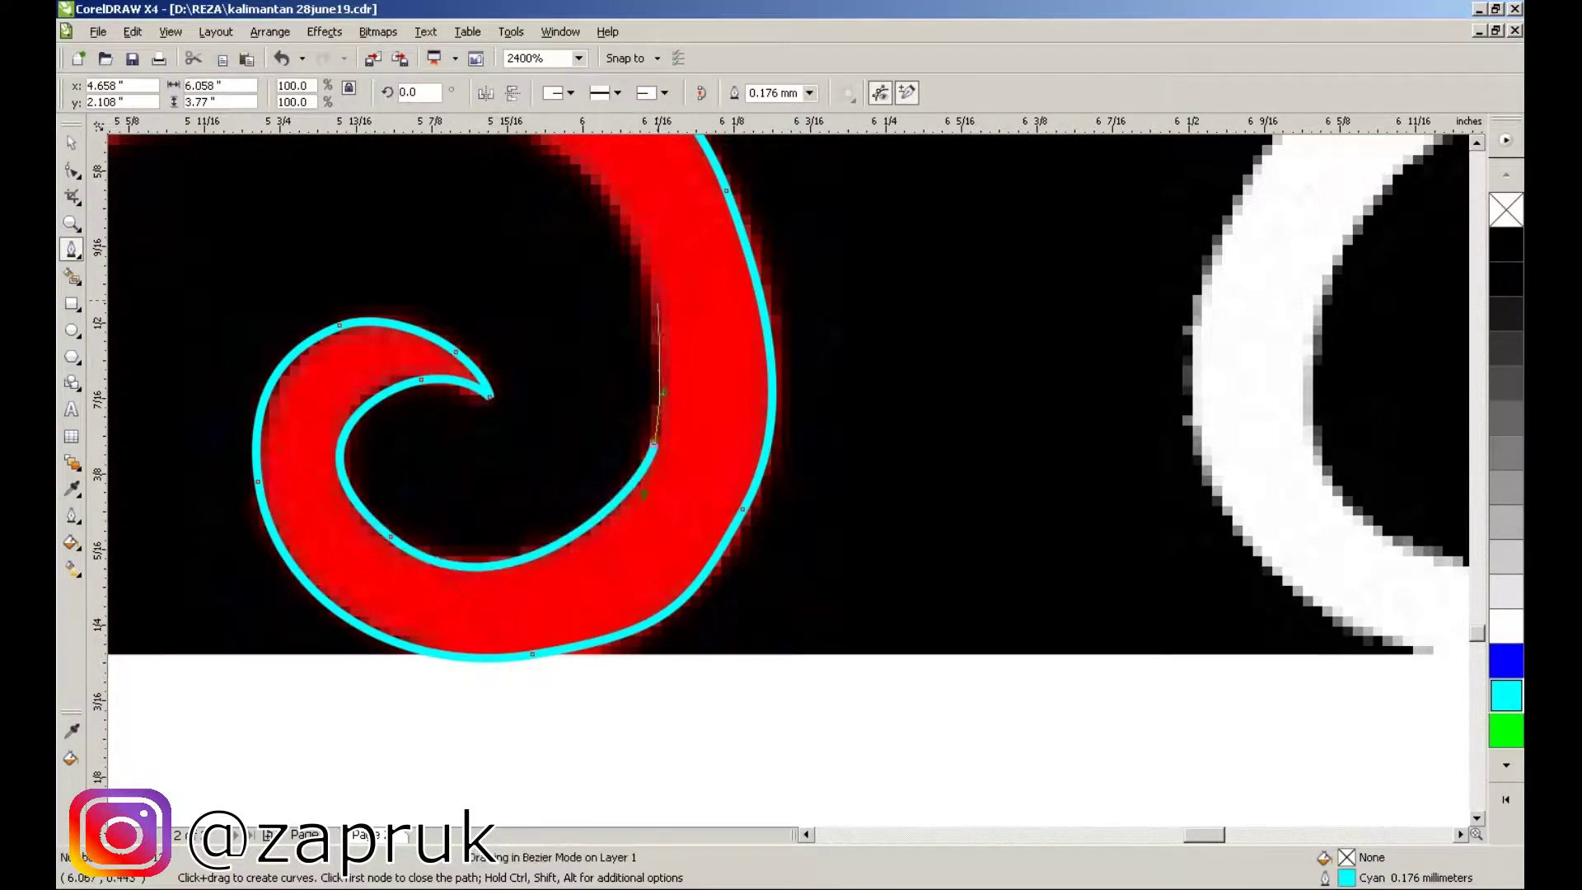
scroll(663, 396, down, 1)
scroll(464, 517, left, 5)
drag(890, 472, 784, 502)
scroll(515, 493, up, 1)
click(806, 451)
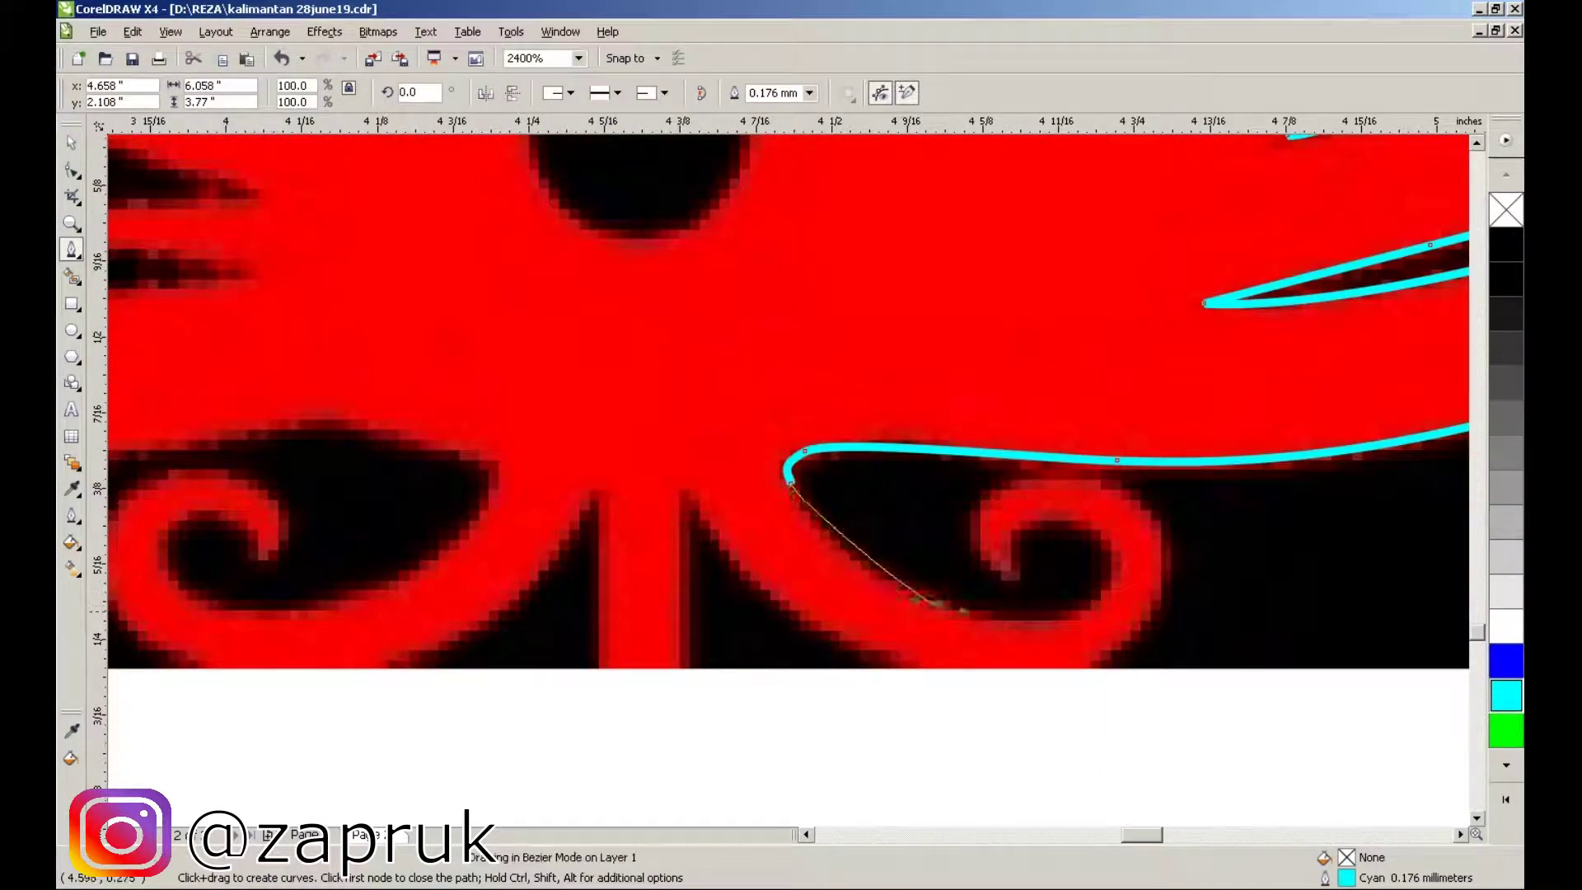
- Trace the small lower right curl's inner edge, tip and outer edge down to the artwork's bottom edge
click(940, 606)
drag(1087, 612, 1111, 538)
click(970, 532)
click(1043, 473)
click(1152, 512)
click(1152, 610)
click(1088, 669)
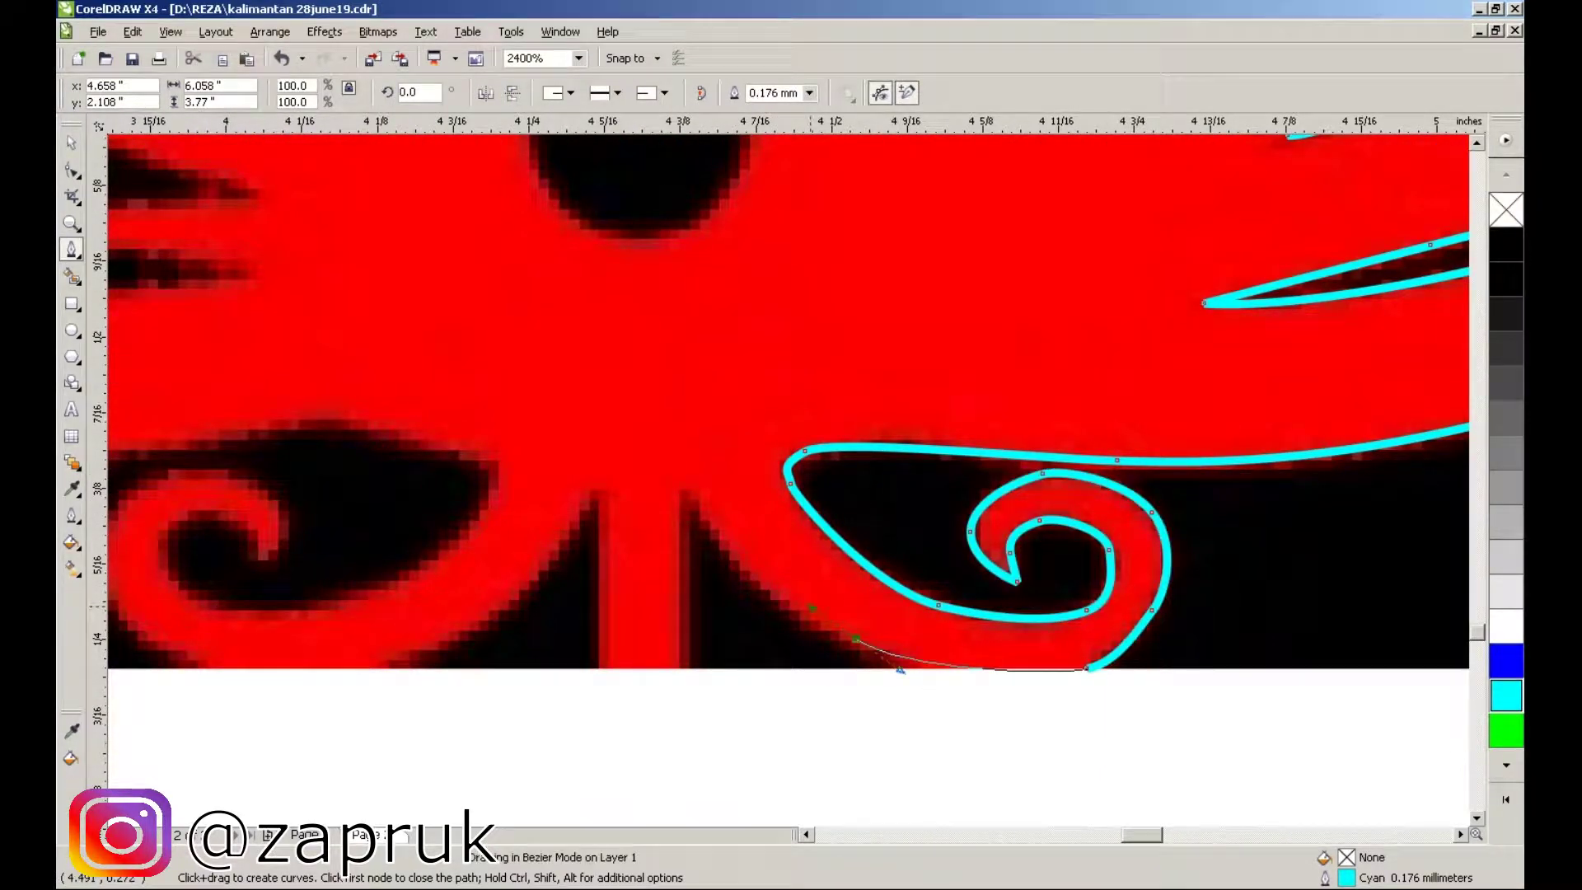
- Trace the small lower right curl's underside up to the stem, then outline the rectangular central stem with straight segments
click(798, 613)
click(685, 494)
click(685, 668)
click(596, 668)
click(596, 487)
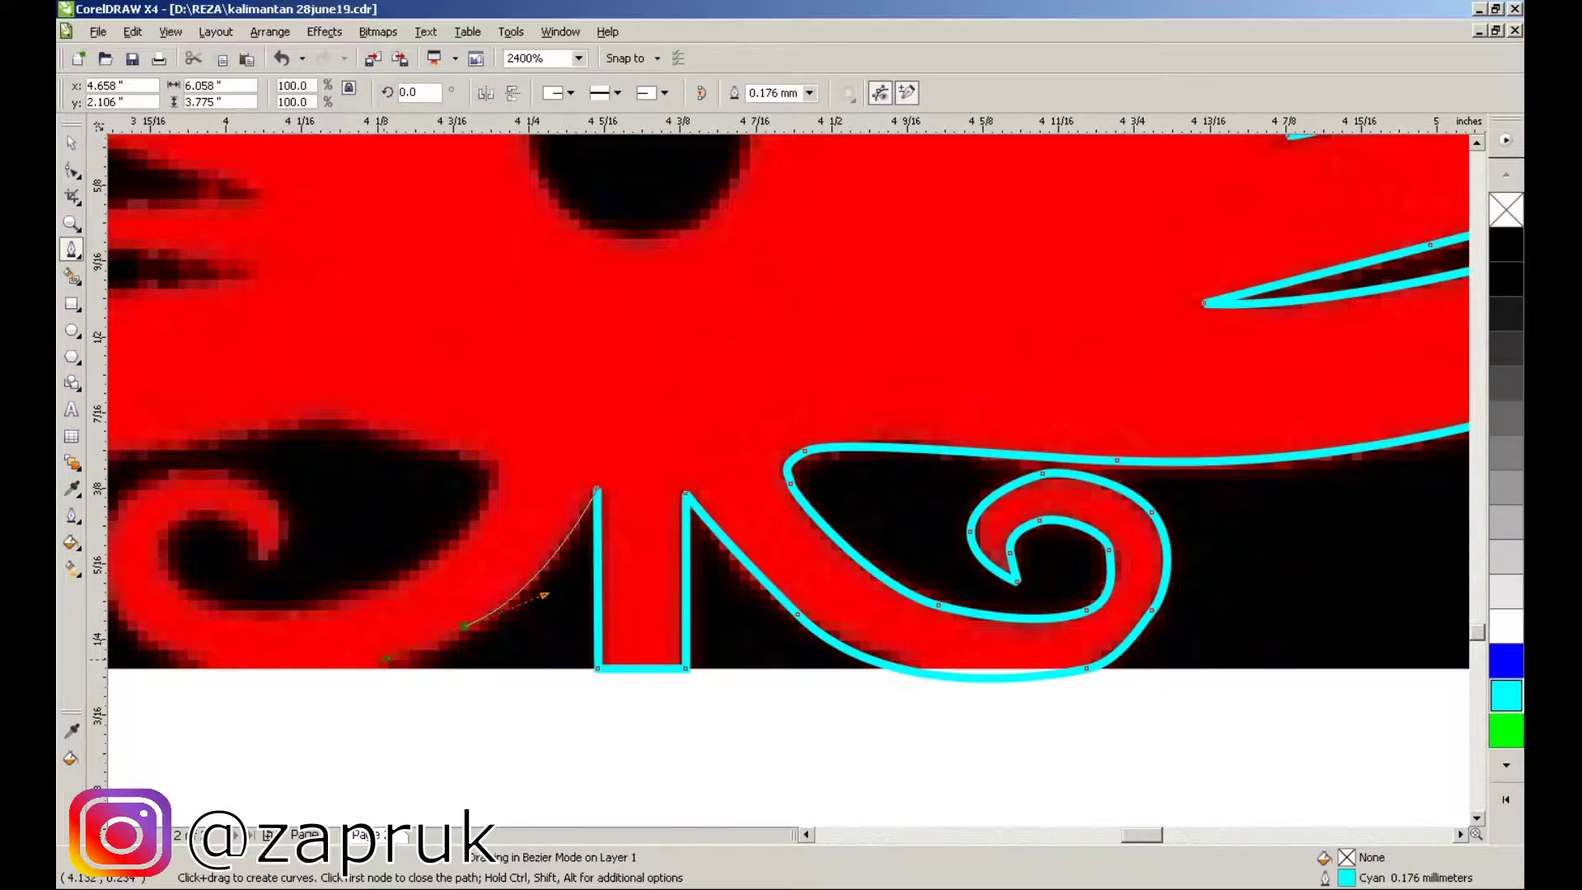
- Trace the small lower left curl's underside from the stem down to the artwork's bottom edge
drag(464, 626, 544, 595)
scroll(725, 495, left, 5)
scroll(726, 494, down, 2)
click(726, 494)
- Resume the outline from its end node and trace the small lower left curl's outer edge, tip and inner edge
key(space)
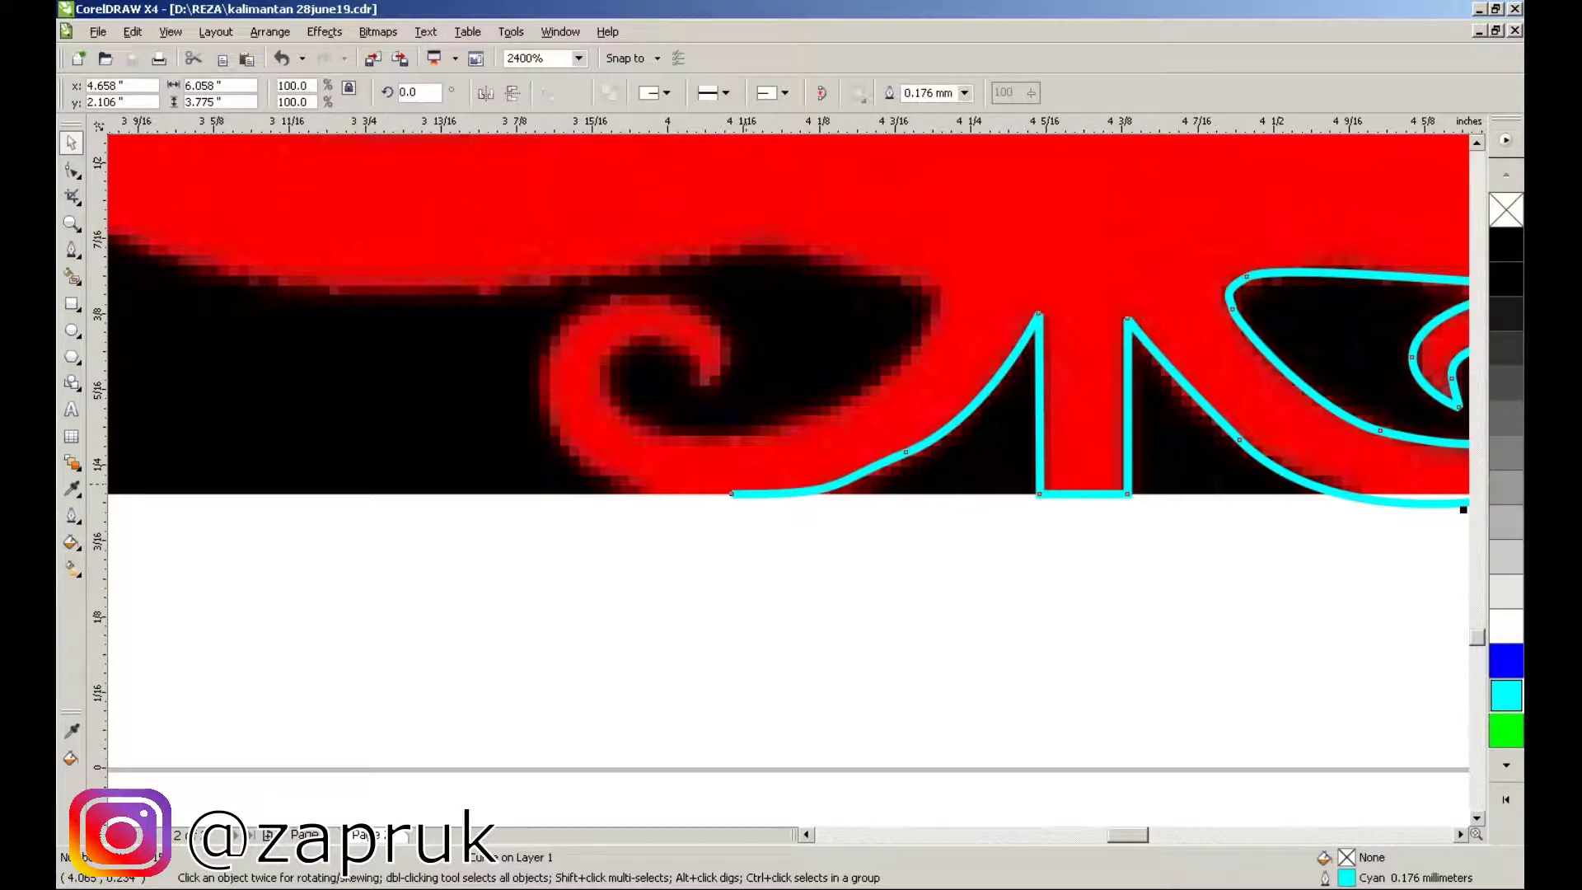
key(space)
click(732, 494)
drag(542, 410, 535, 367)
drag(593, 305, 633, 293)
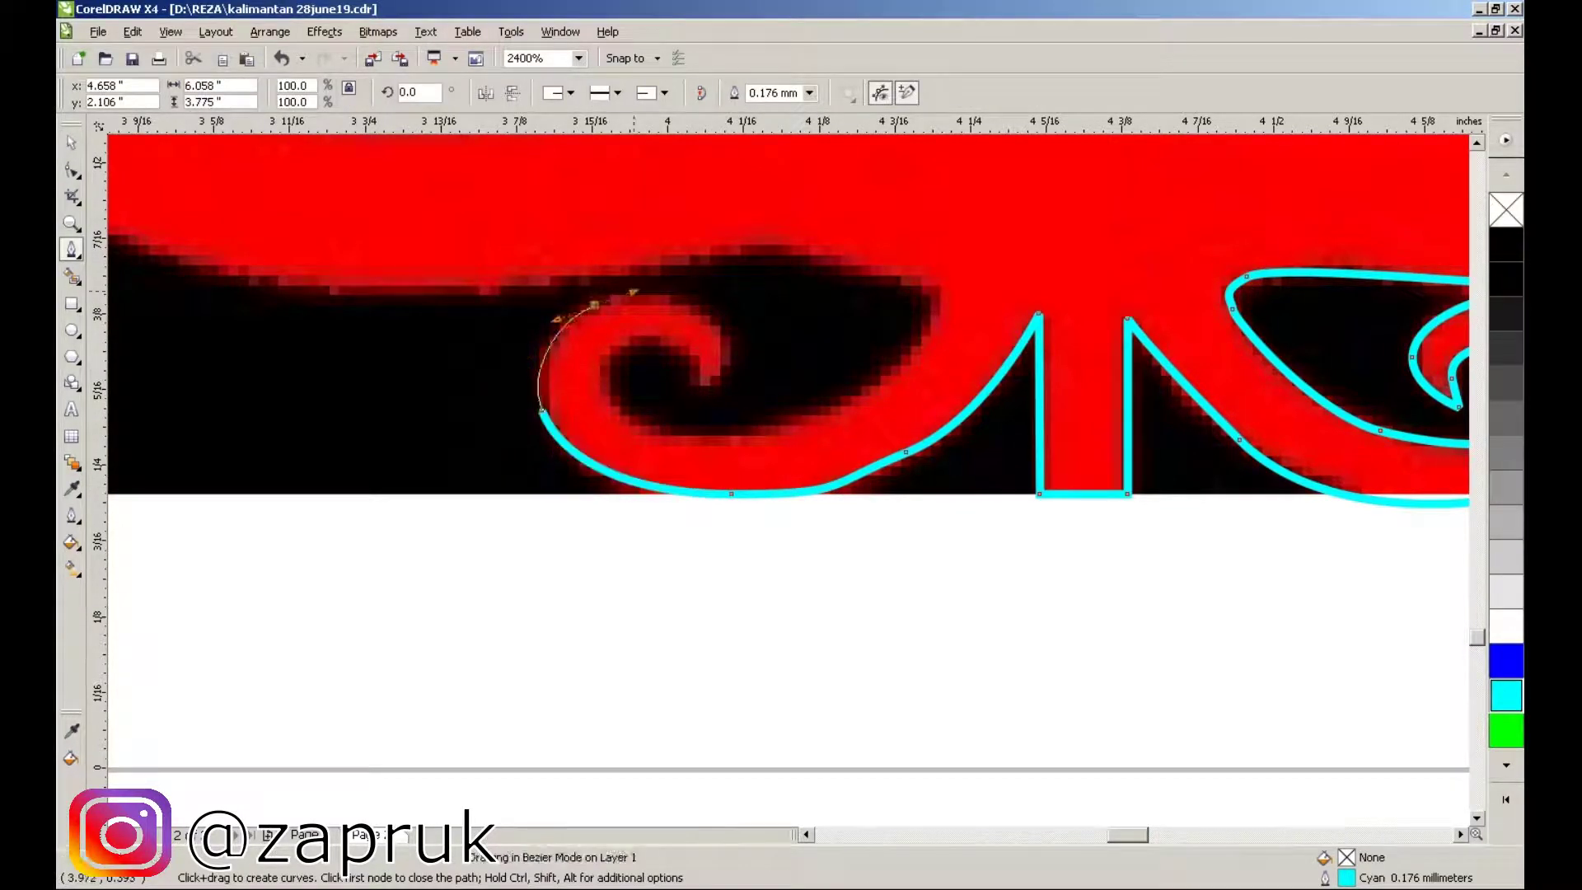
click(910, 357)
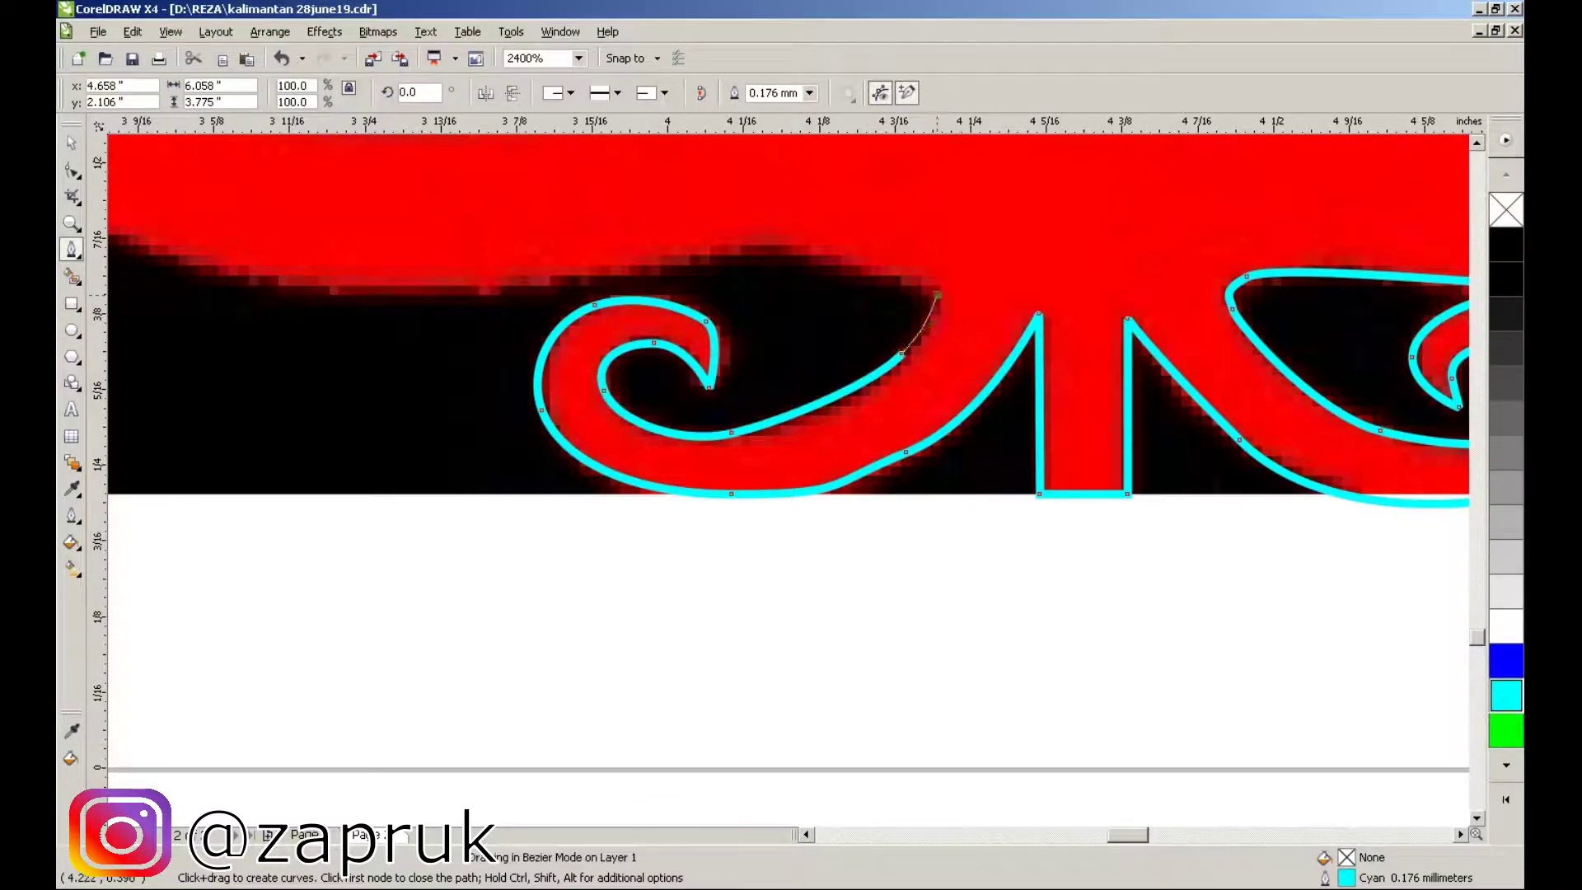
- Trace the large lower left arm's underside from the small curl to the inner edge of its big curl
click(945, 293)
click(837, 234)
click(524, 279)
scroll(494, 272, down, 1)
scroll(694, 460, up, 2)
click(702, 454)
drag(535, 407, 492, 407)
drag(162, 496, 164, 519)
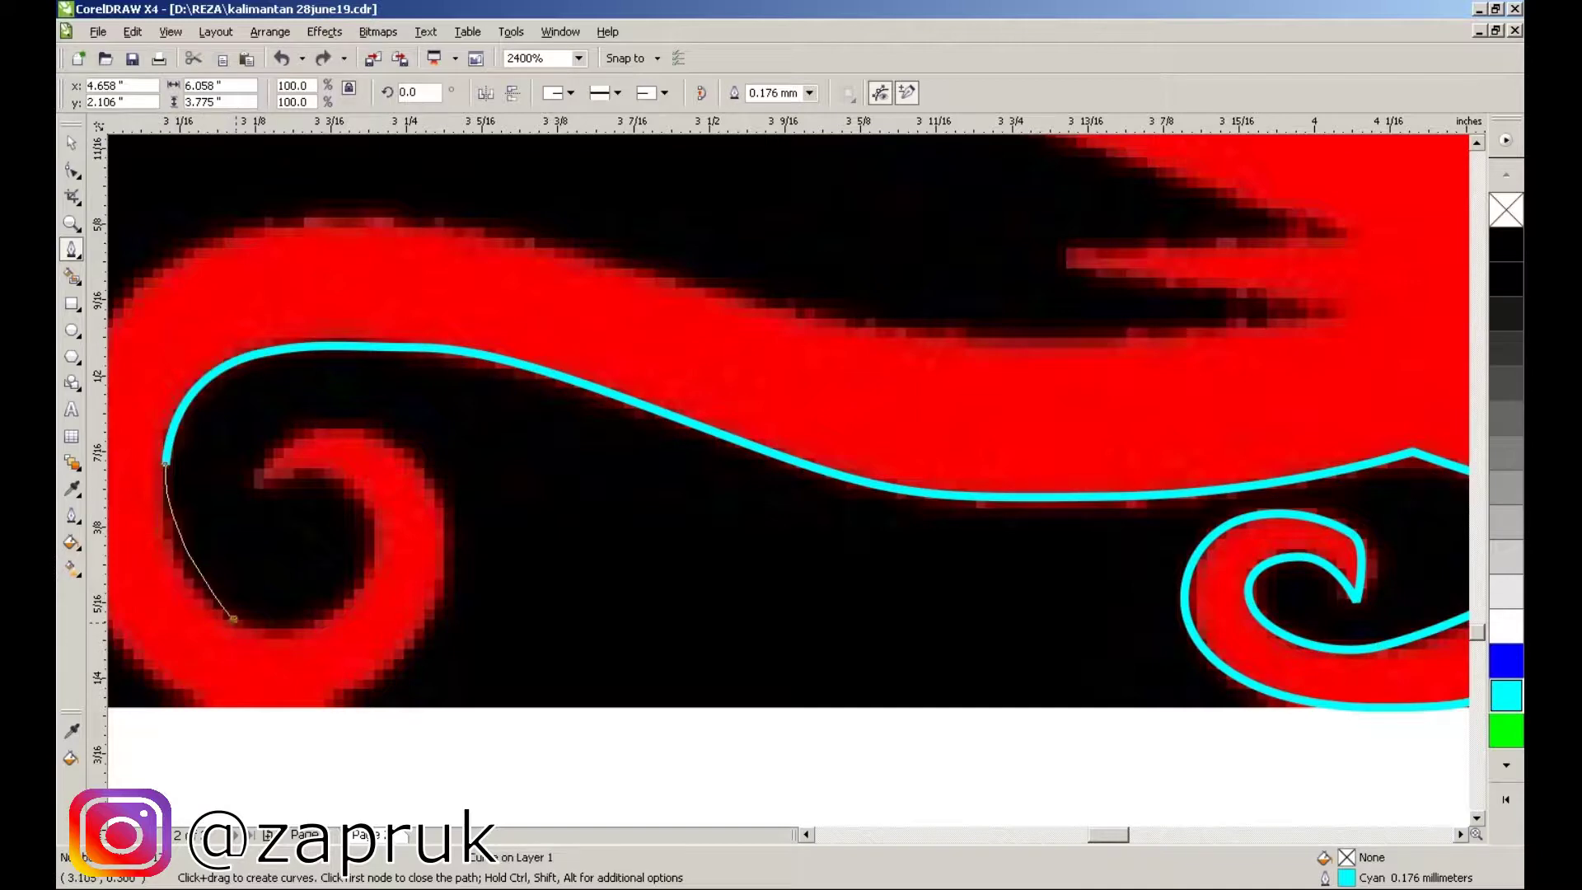
- Trace the large lower left curl's inner edge, tip and outer edge down to the artwork's bottom edge
drag(281, 633, 322, 633)
drag(366, 535, 363, 495)
drag(247, 486, 310, 425)
drag(434, 501, 443, 566)
scroll(444, 566, down, 2)
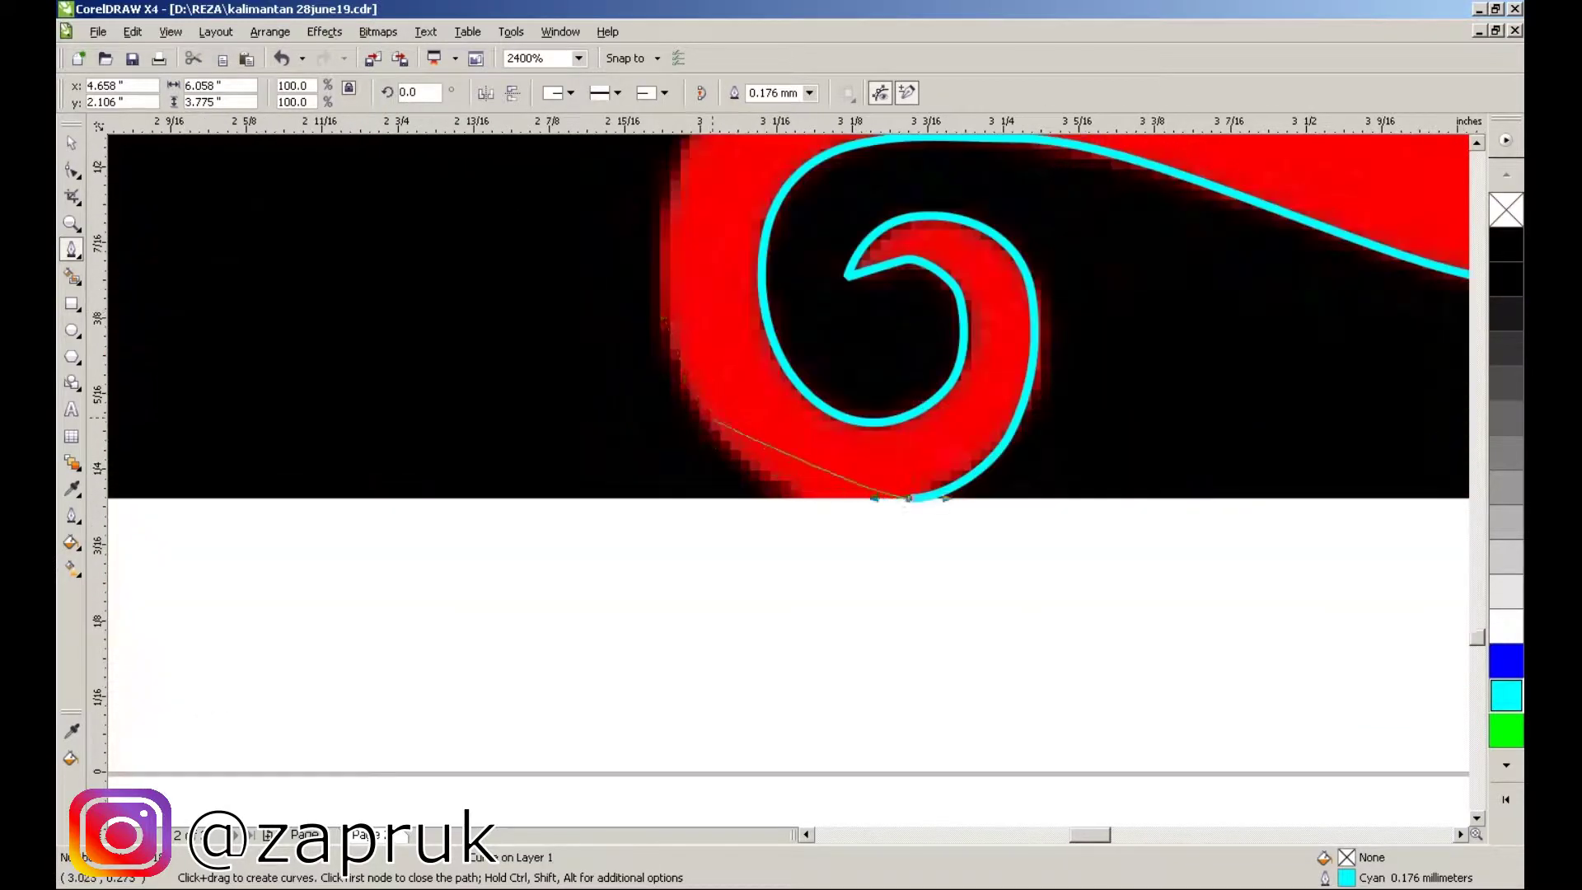
- Trace the large lower left curl's outer side up from the bottom edge and along the arm's top edge
drag(784, 417, 805, 752)
scroll(806, 753, down, 1)
scroll(736, 474, up, 1)
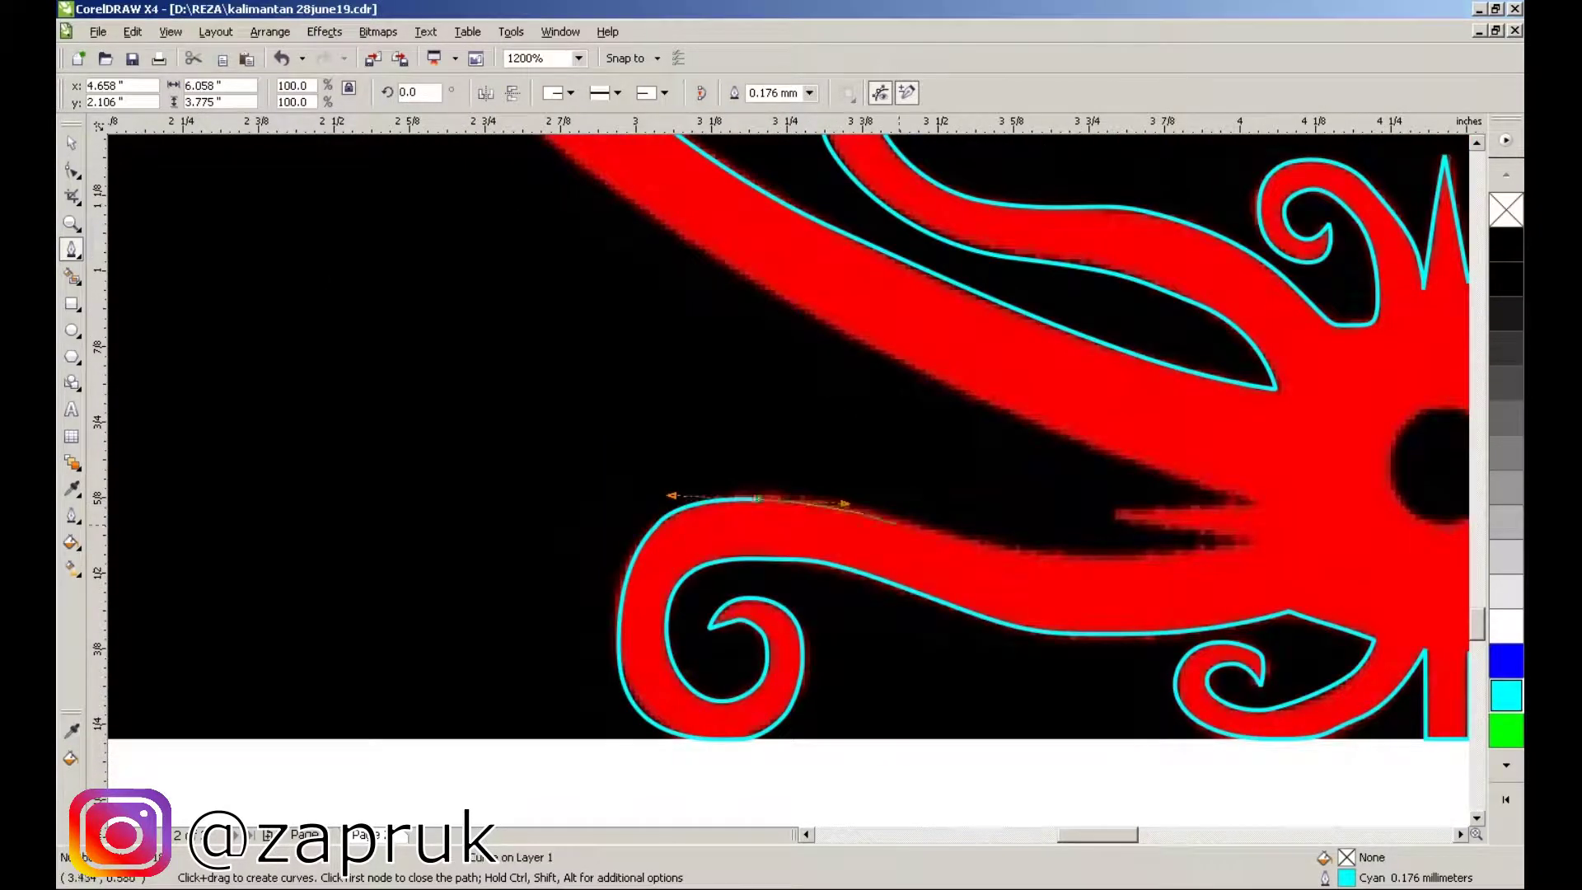
scroll(1141, 556, up, 1)
click(1025, 452)
- Trace the thin spike beside the flower and the long left arm's lower edge up to its tip, closing the outline
scroll(825, 396, down, 2)
scroll(684, 436, up, 2)
scroll(494, 354, down, 2)
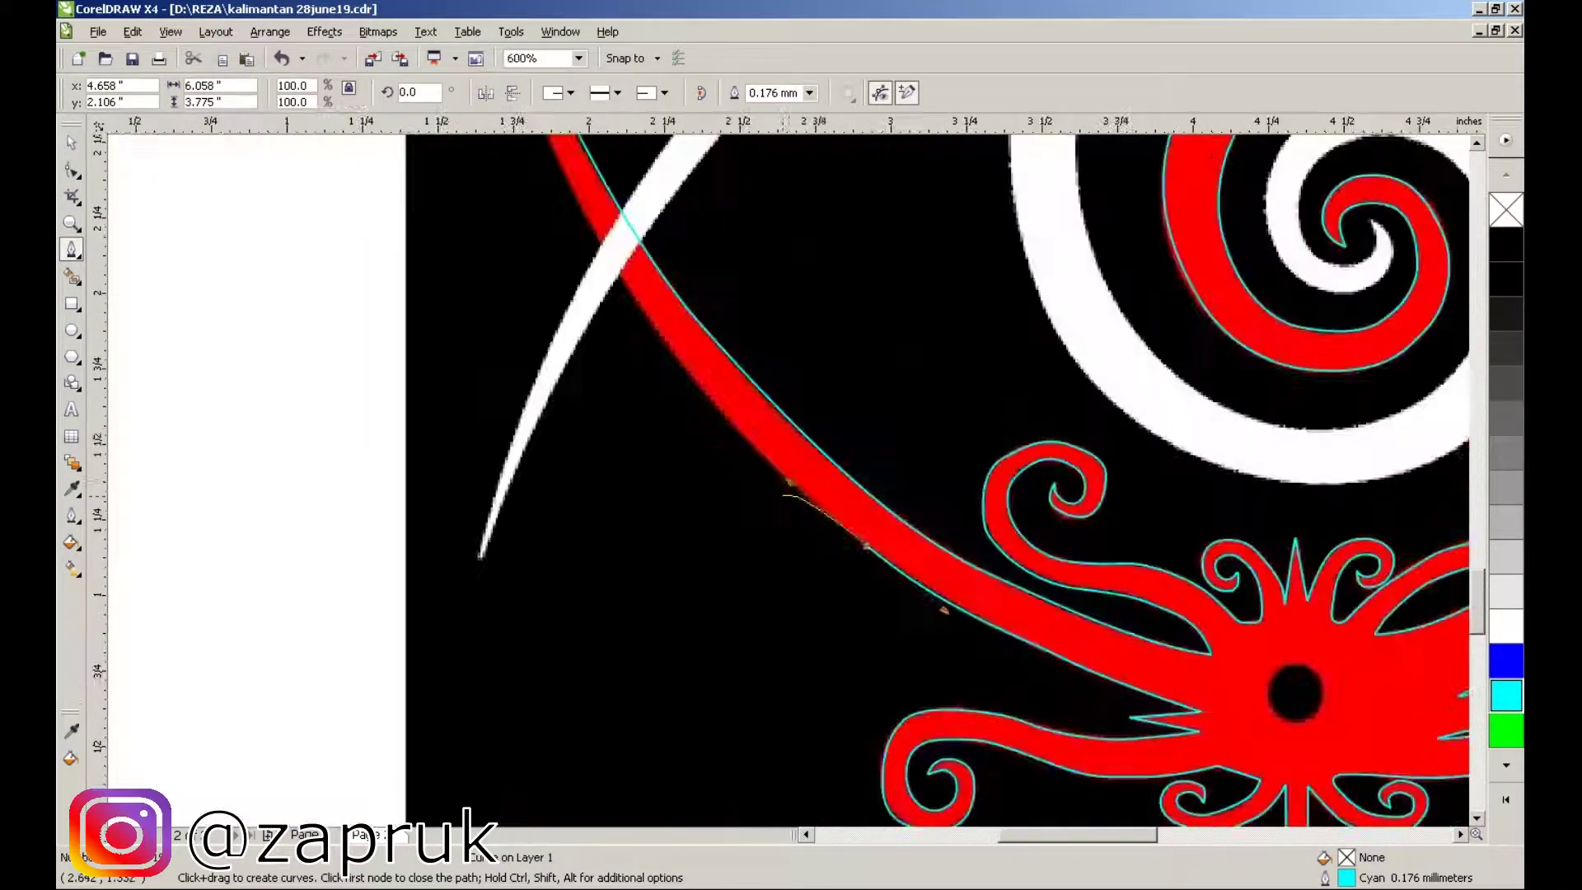
scroll(701, 302, up, 1)
drag(700, 303, 657, 222)
scroll(742, 380, down, 1)
scroll(766, 371, up, 2)
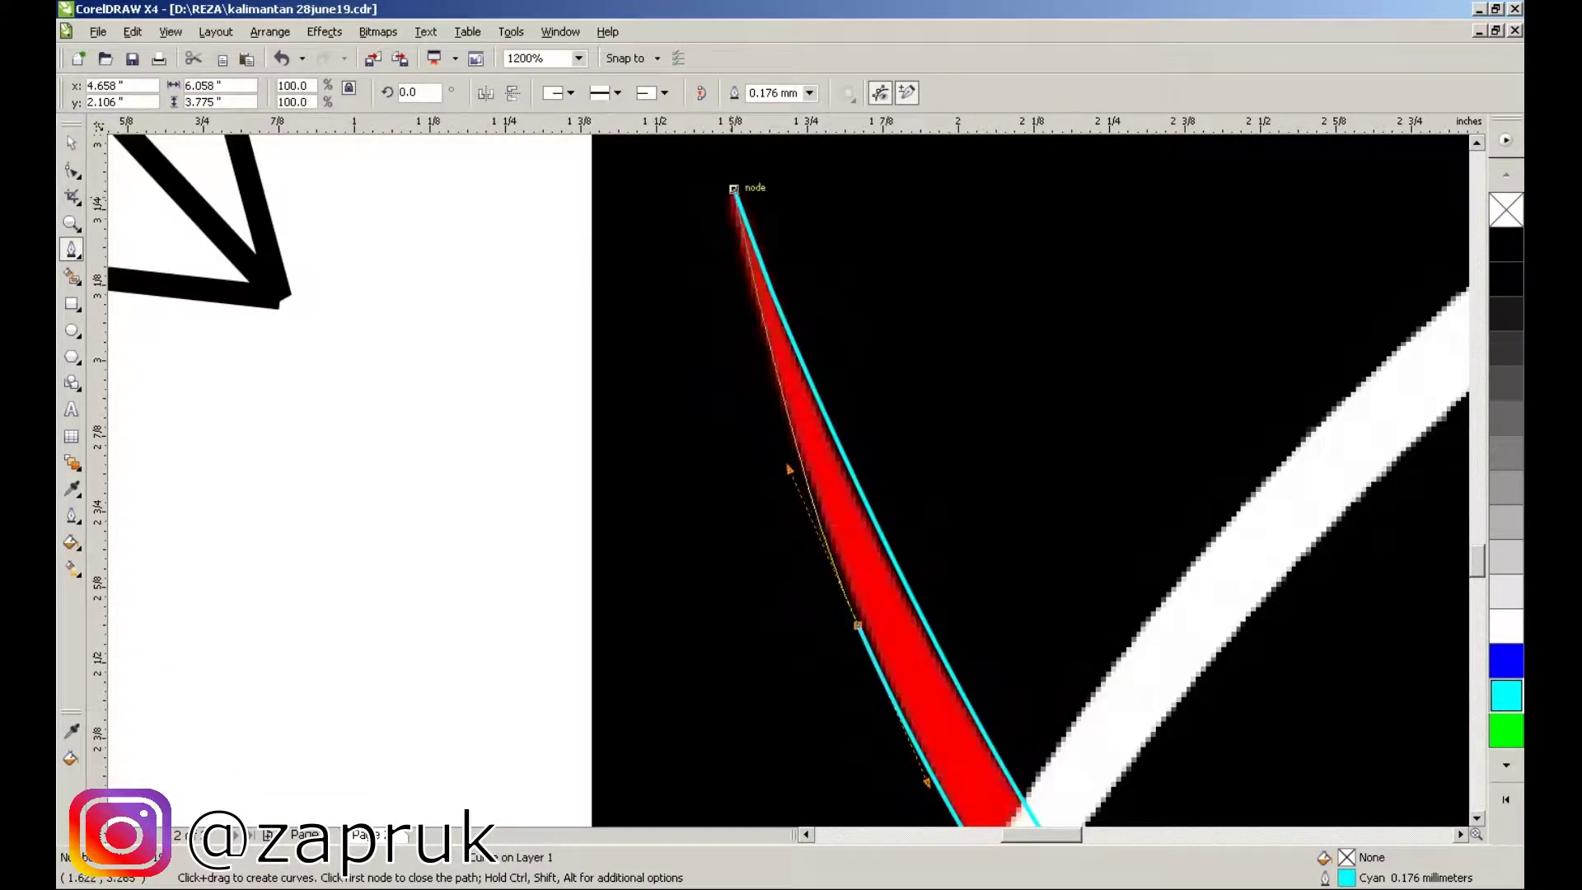
key(F10)
key(space)
- Outline the round black hole at the flower's centre and combine it with the traced ornament shape
scroll(847, 586, down, 3)
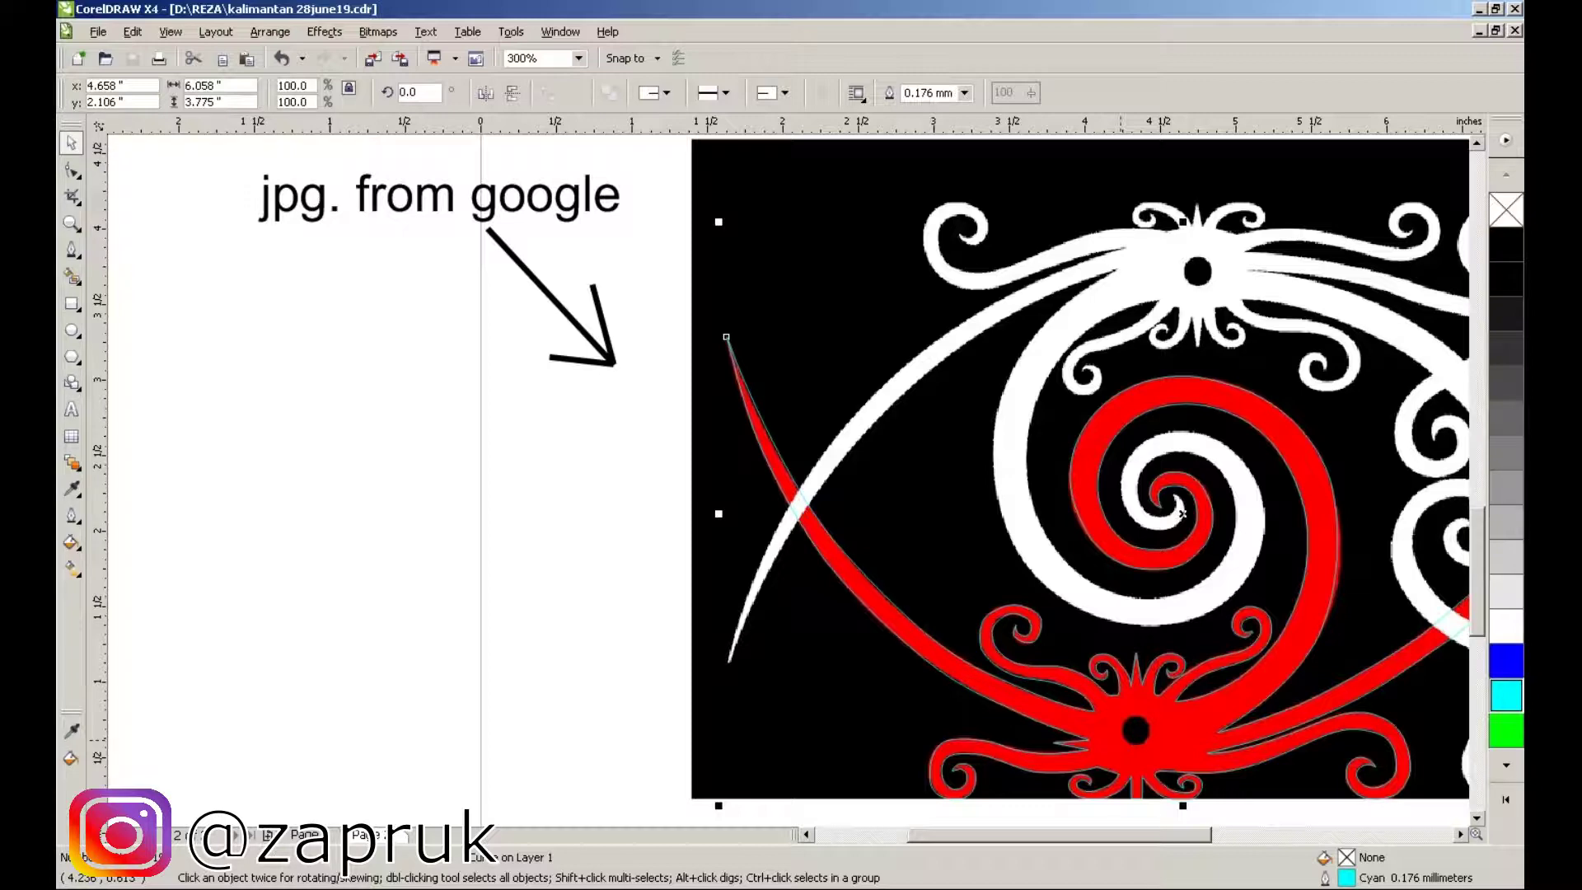
scroll(1121, 739, up, 2)
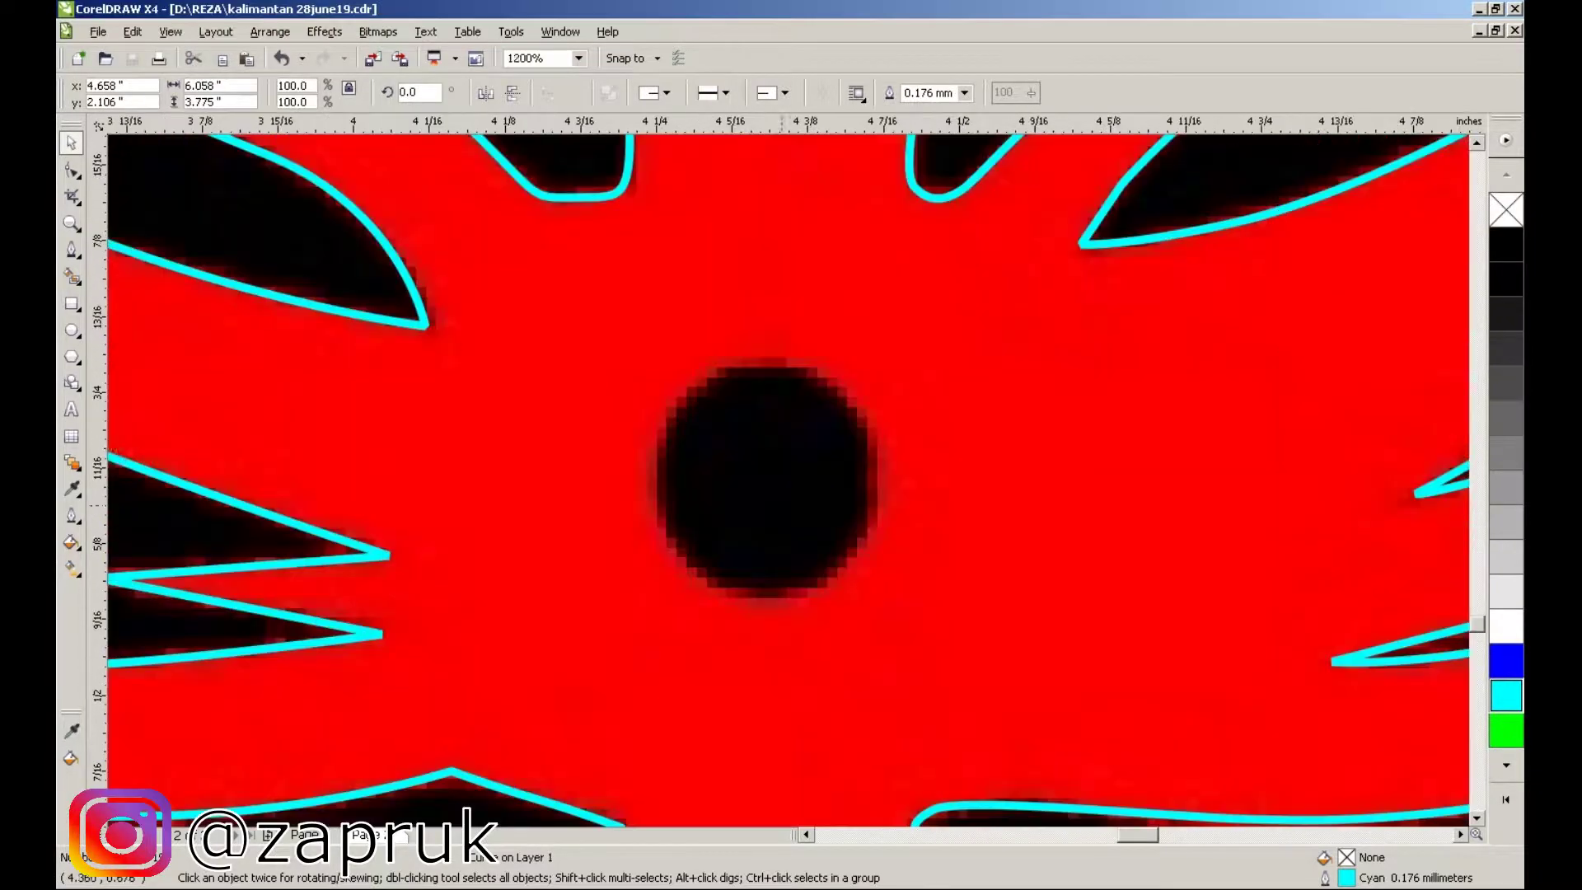
click(1135, 732)
click(736, 512)
scroll(736, 512, down, 1)
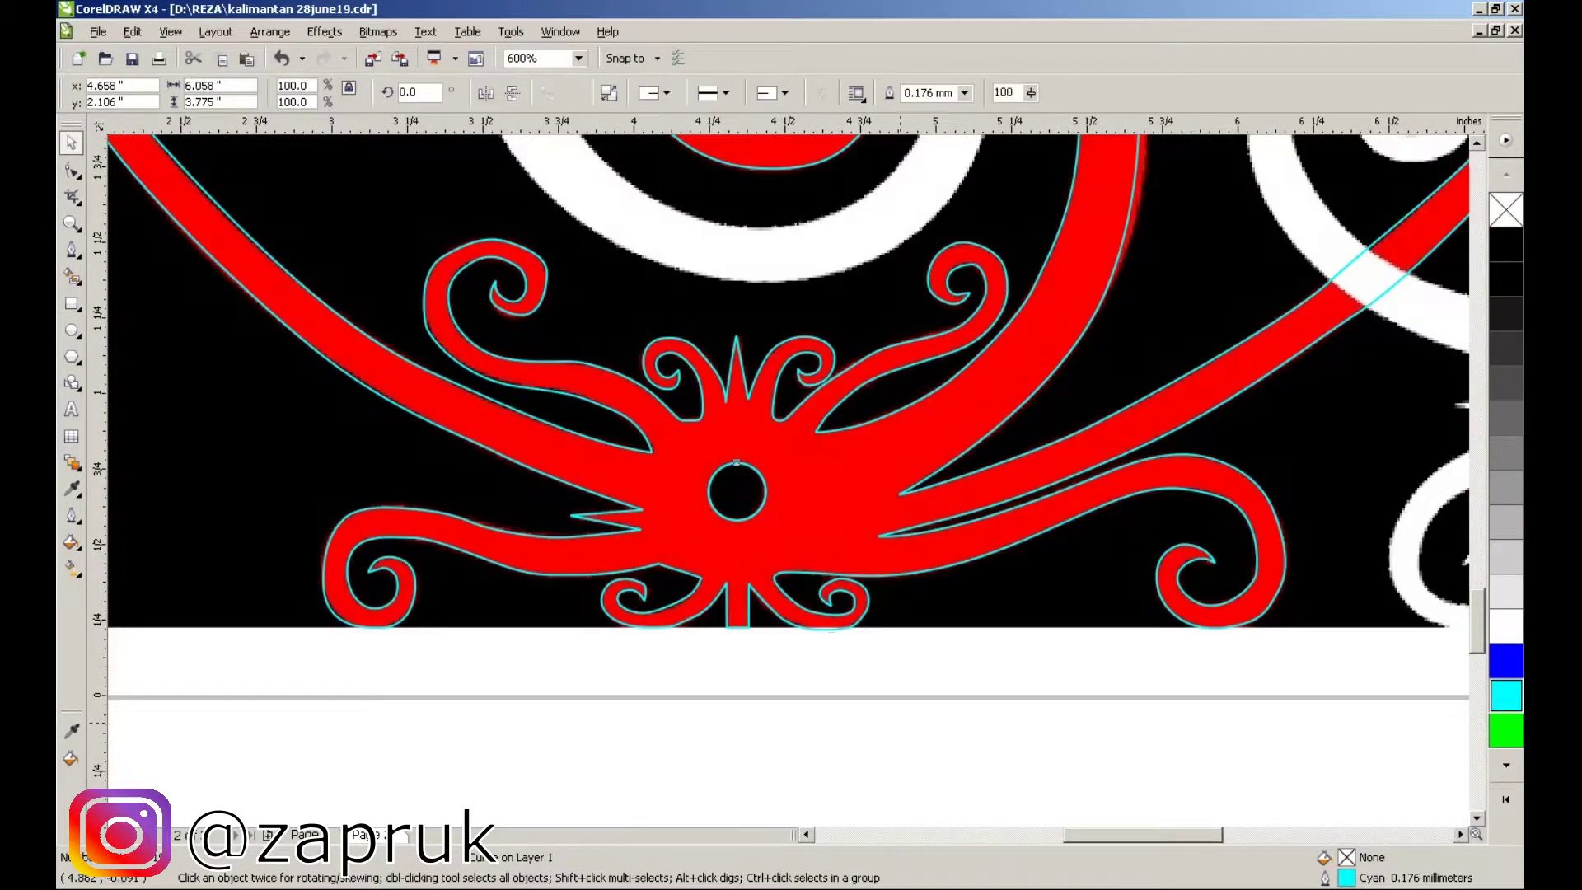
- Fill the traced ornament shape green and remove its outline
click(1507, 730)
scroll(777, 594, down, 2)
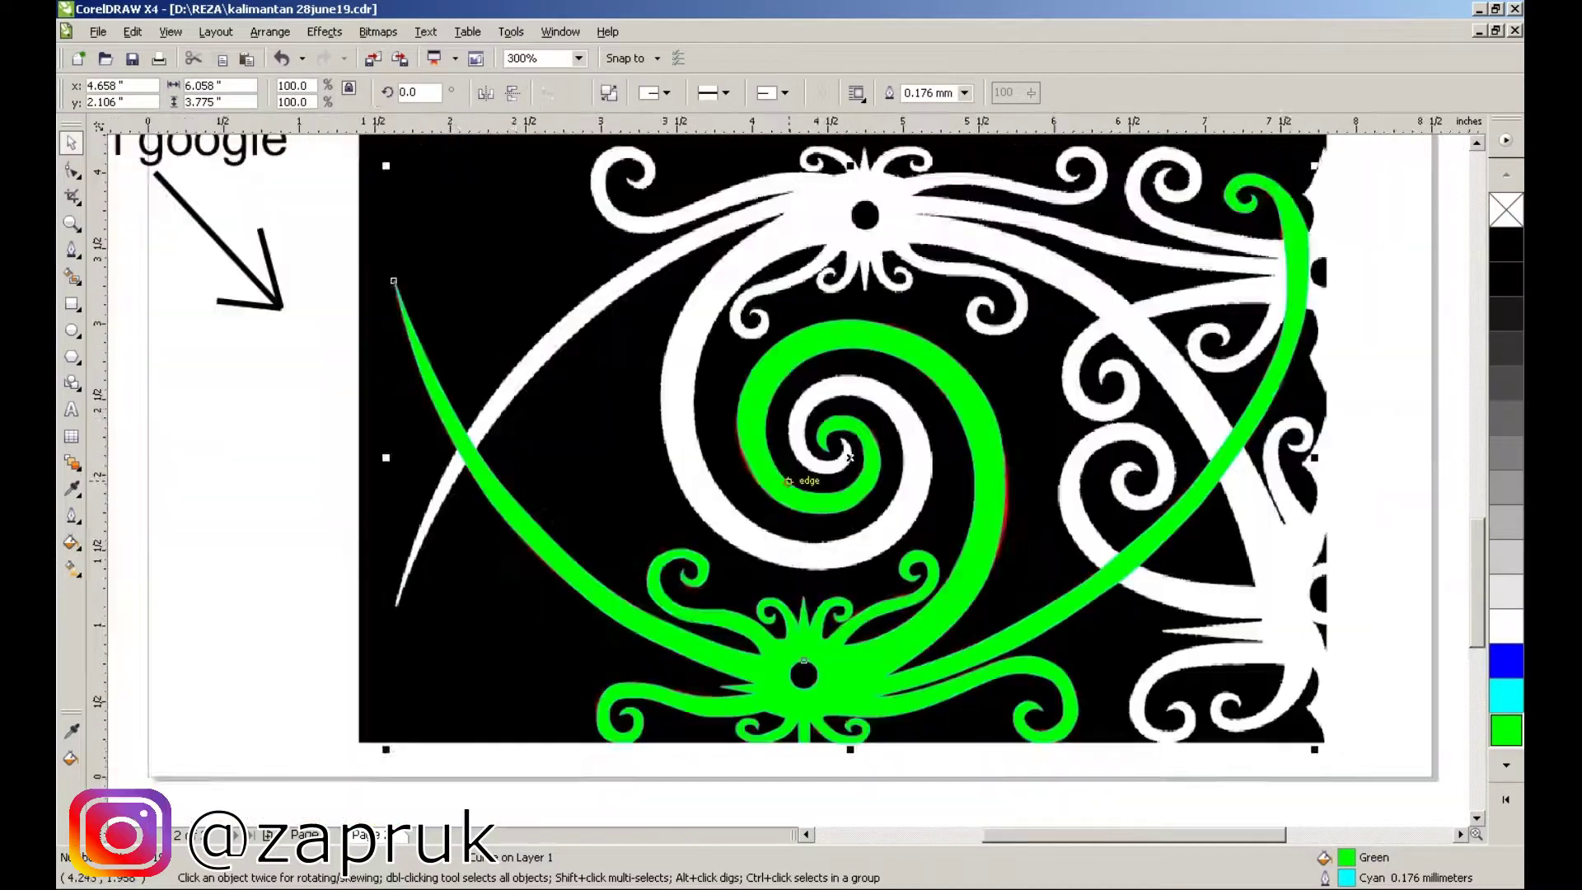
key(F10)
scroll(859, 517, up, 4)
drag(859, 518, 860, 517)
scroll(860, 518, down, 2)
scroll(860, 517, up, 2)
scroll(860, 518, down, 4)
- Move the green ornament shape off beside the bitmap and undo the move
key(z)
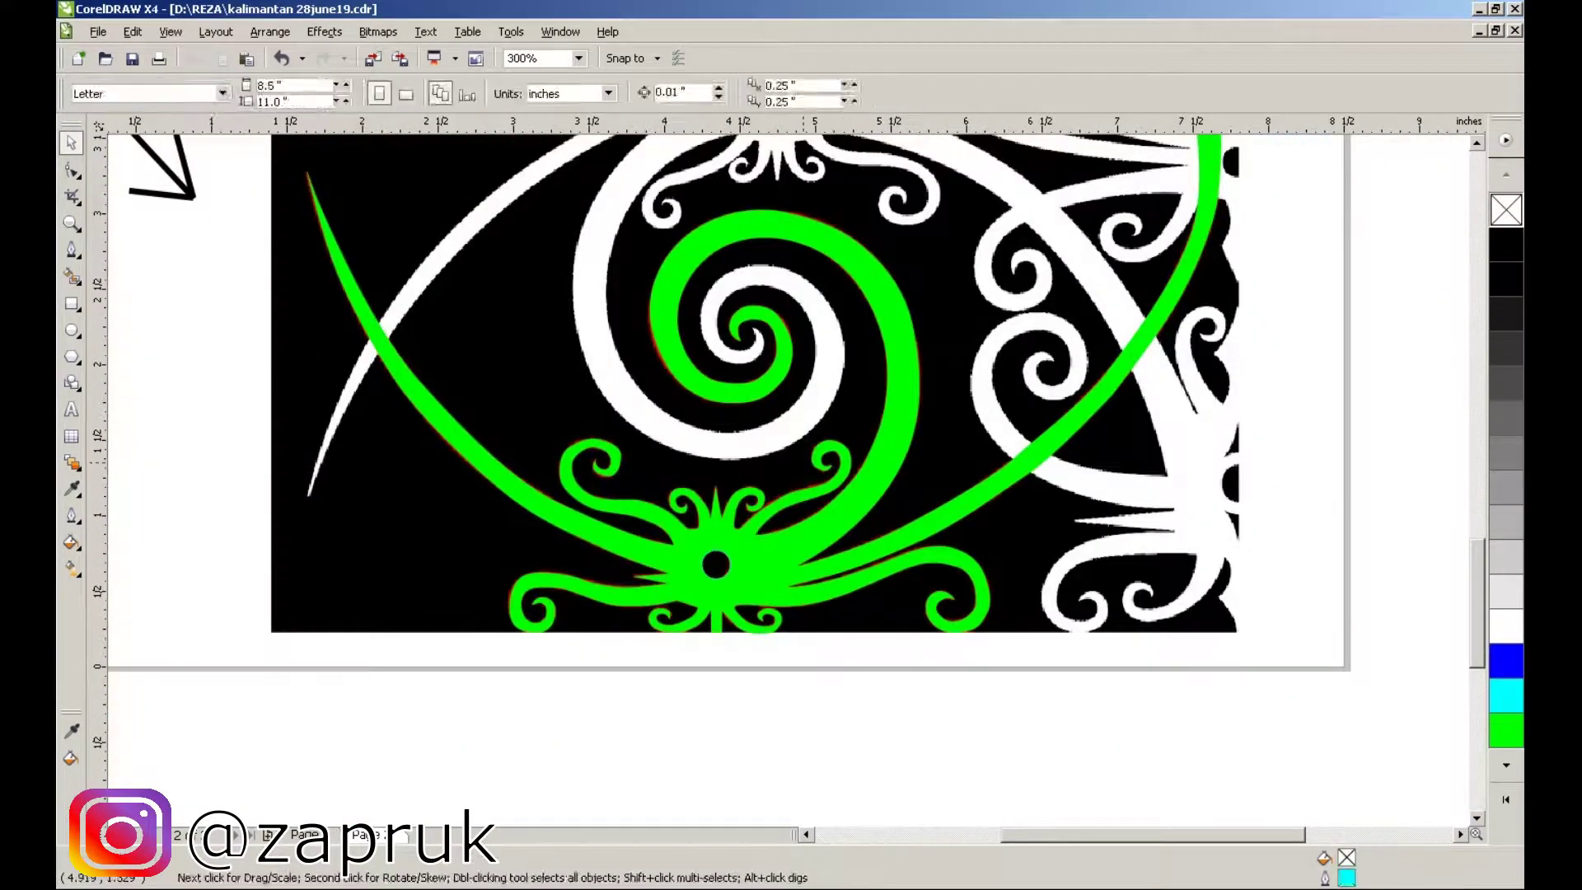
scroll(776, 445, down, 3)
drag(824, 552, 1248, 553)
key(Escape)
key(ctrl+z)
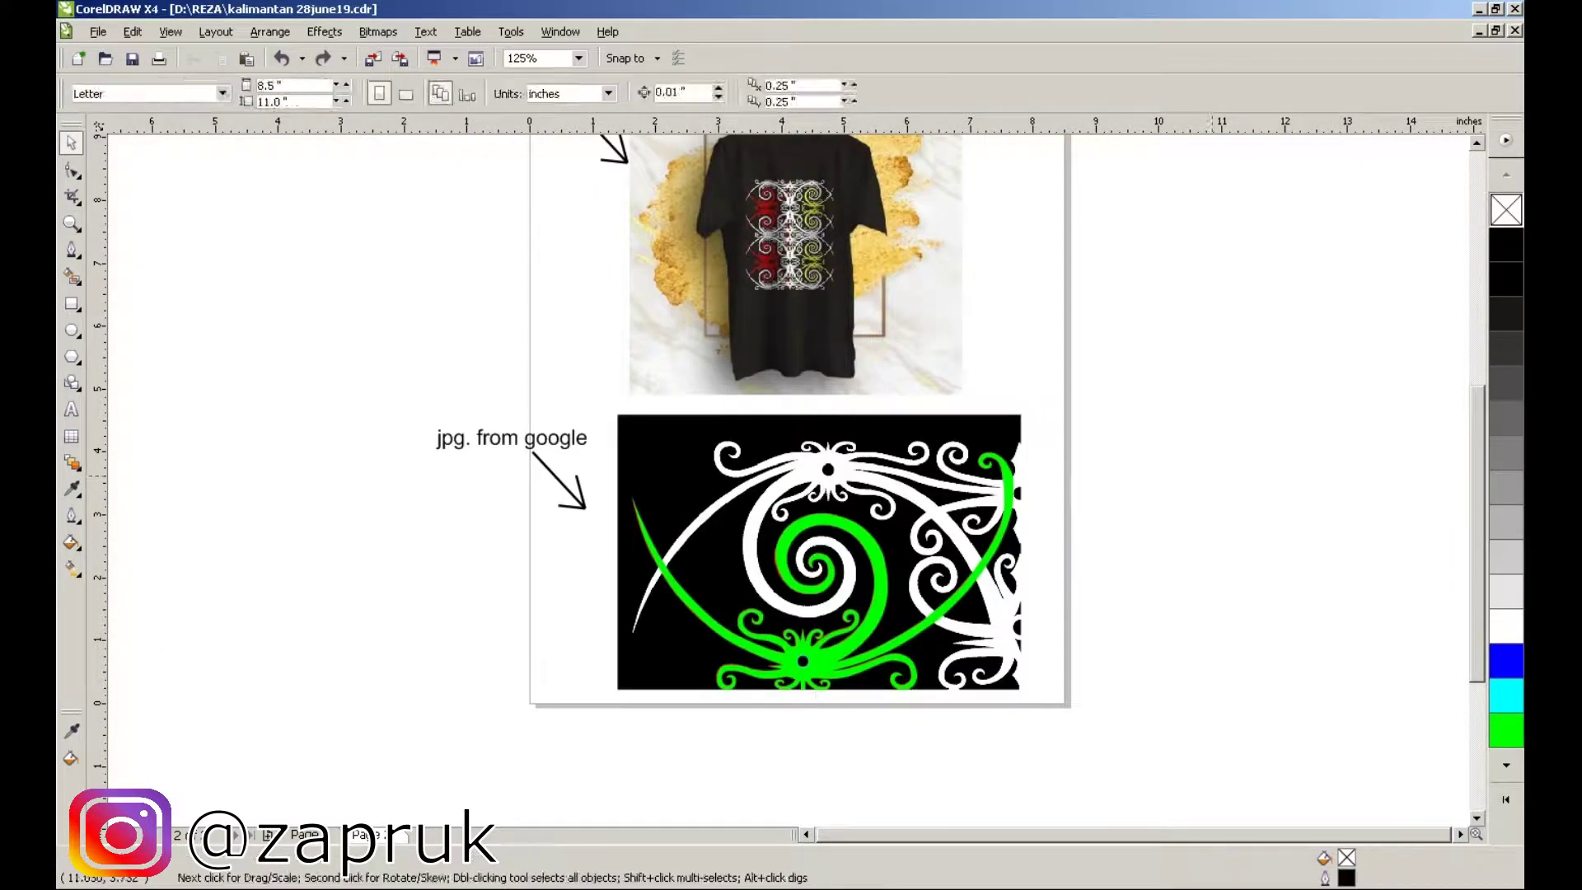
- Start a new Pen outline at the tip of the white ornament's lower right curl and trace the curl's inner edge
scroll(776, 445, up, 3)
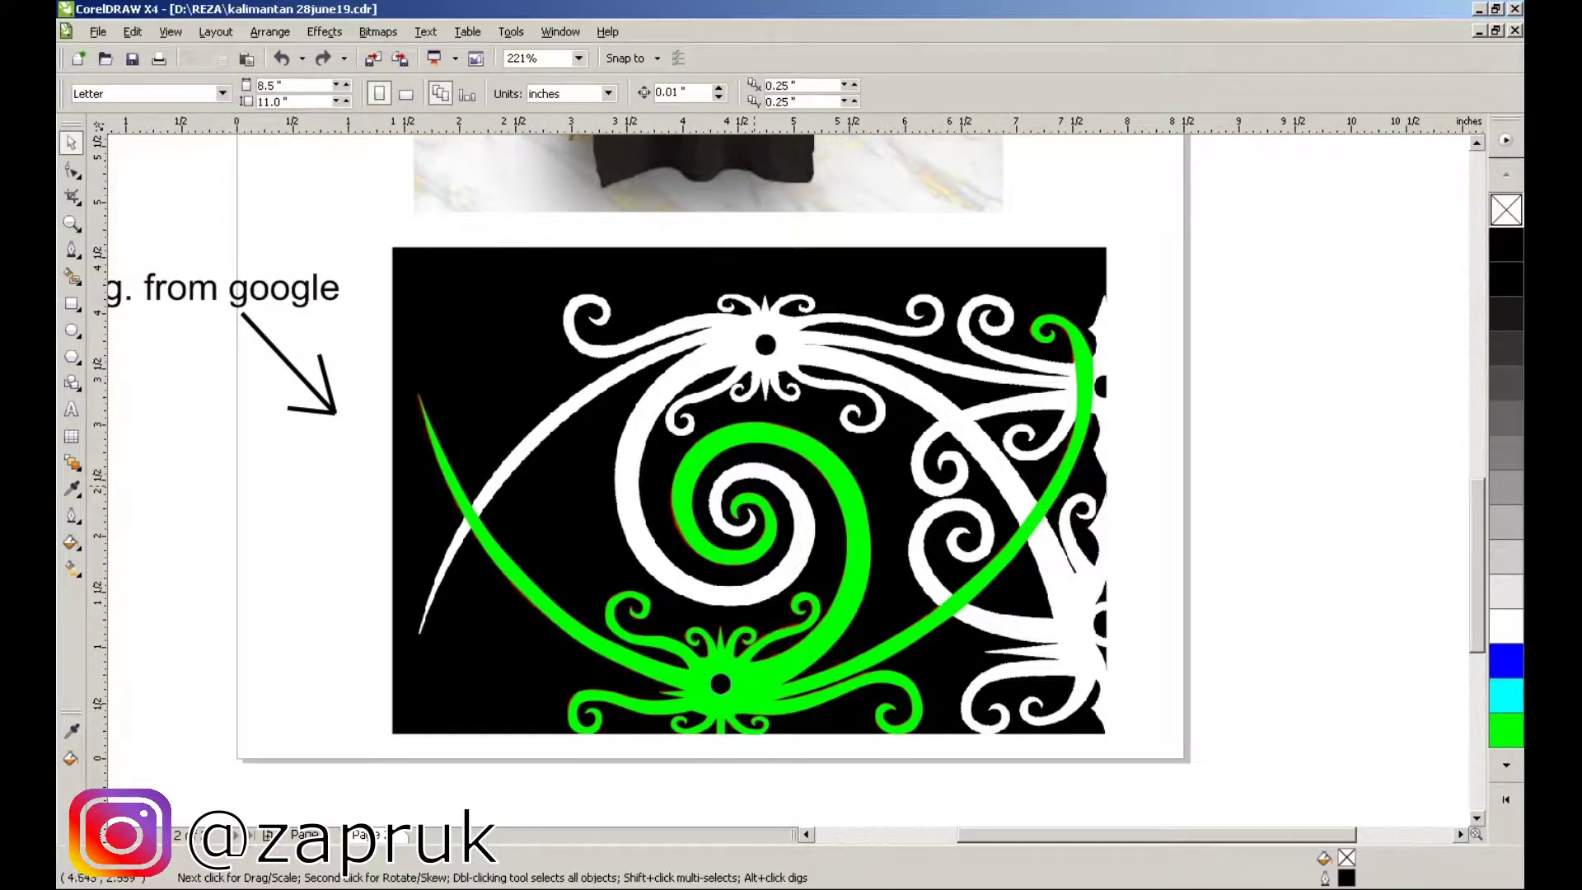
scroll(988, 710, up, 3)
key(F5)
drag(877, 577, 875, 582)
drag(796, 587, 746, 588)
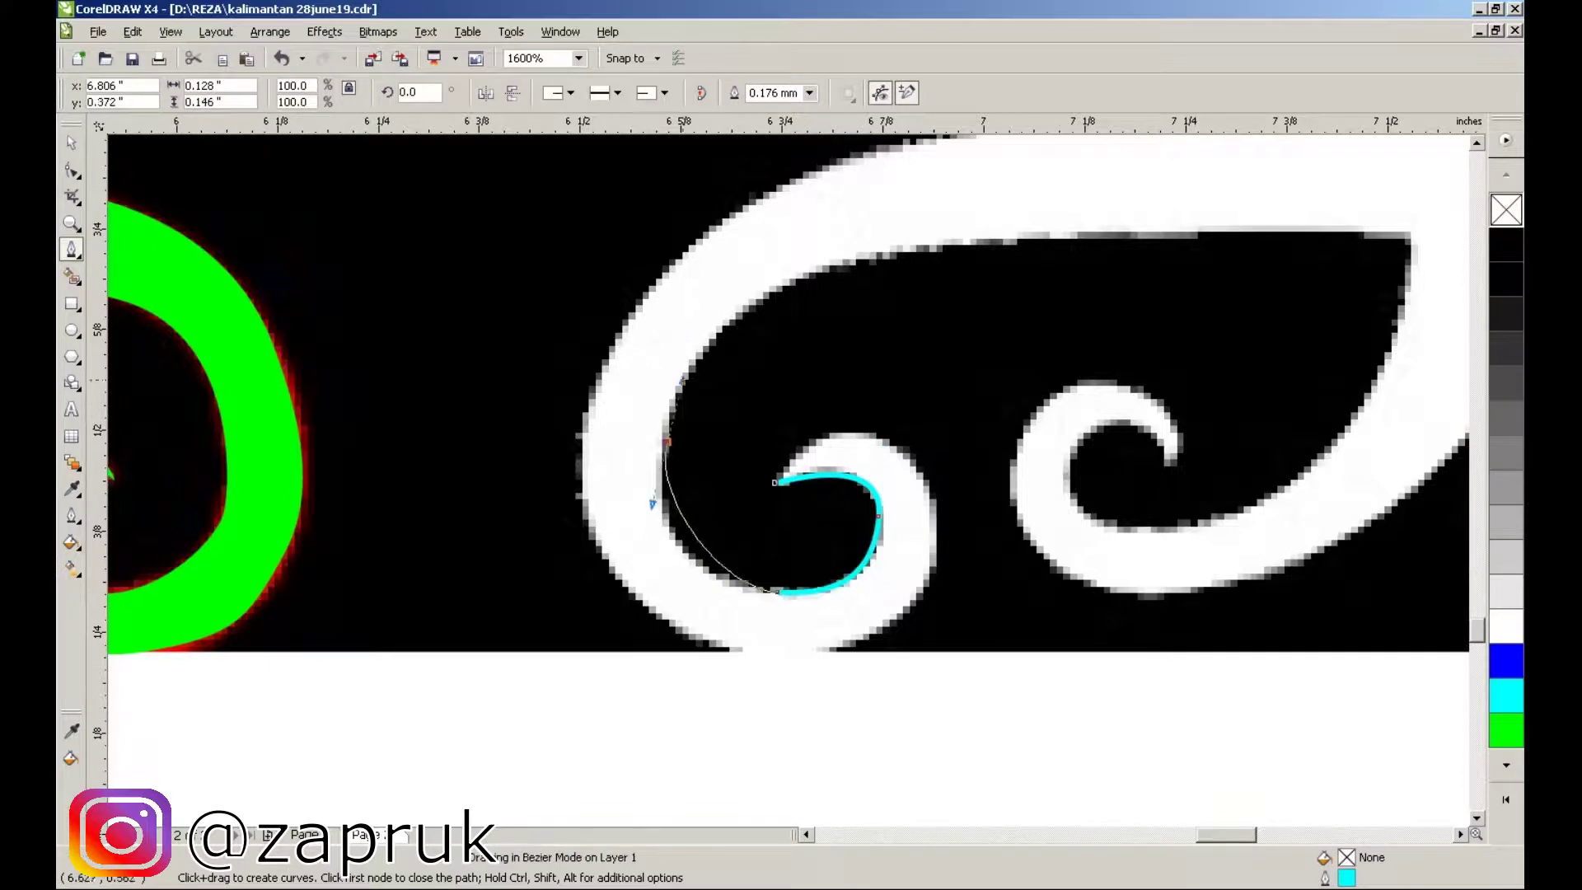
drag(668, 450, 672, 388)
click(828, 272)
- Set the outline colour of the new curve to red
key(space)
click(1506, 800)
right_click(1384, 247)
scroll(457, 701, down, 1)
scroll(787, 481, up, 1)
- Resume the red outline and trace the black gap's top edge, corner and curved side to the neighbouring small curl
key(space)
click(828, 452)
click(1075, 449)
drag(984, 677, 1080, 610)
click(783, 731)
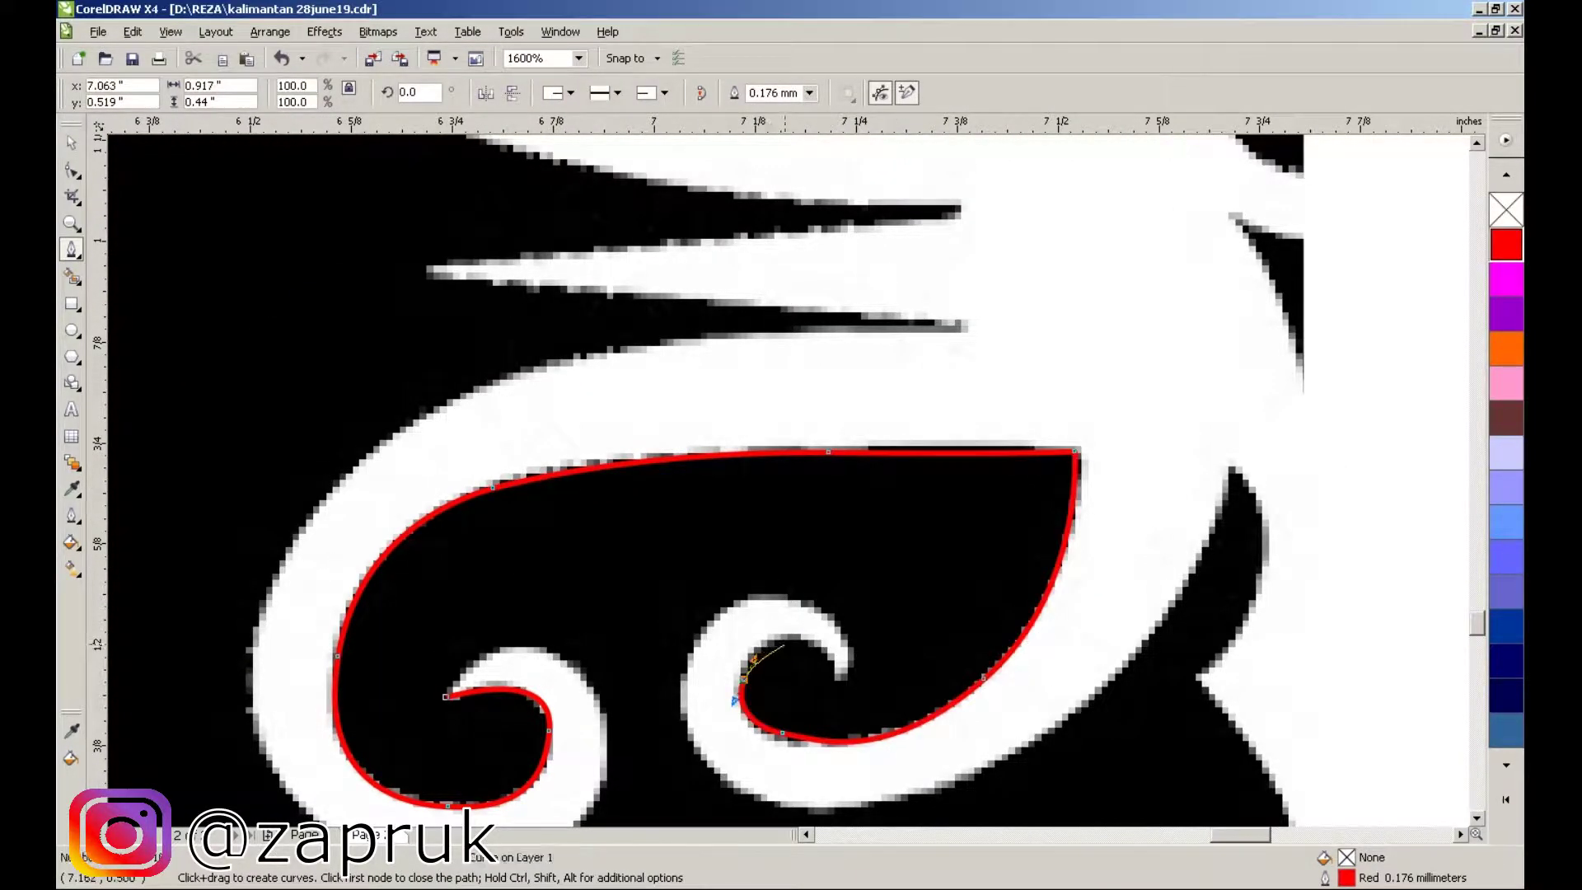
- Trace the neighbouring small curl's inner edge, tip and outer edge around to its underside
scroll(781, 804, up, 1)
click(702, 546)
click(789, 468)
click(892, 554)
click(922, 501)
click(847, 393)
drag(683, 404, 739, 361)
scroll(738, 361, down, 2)
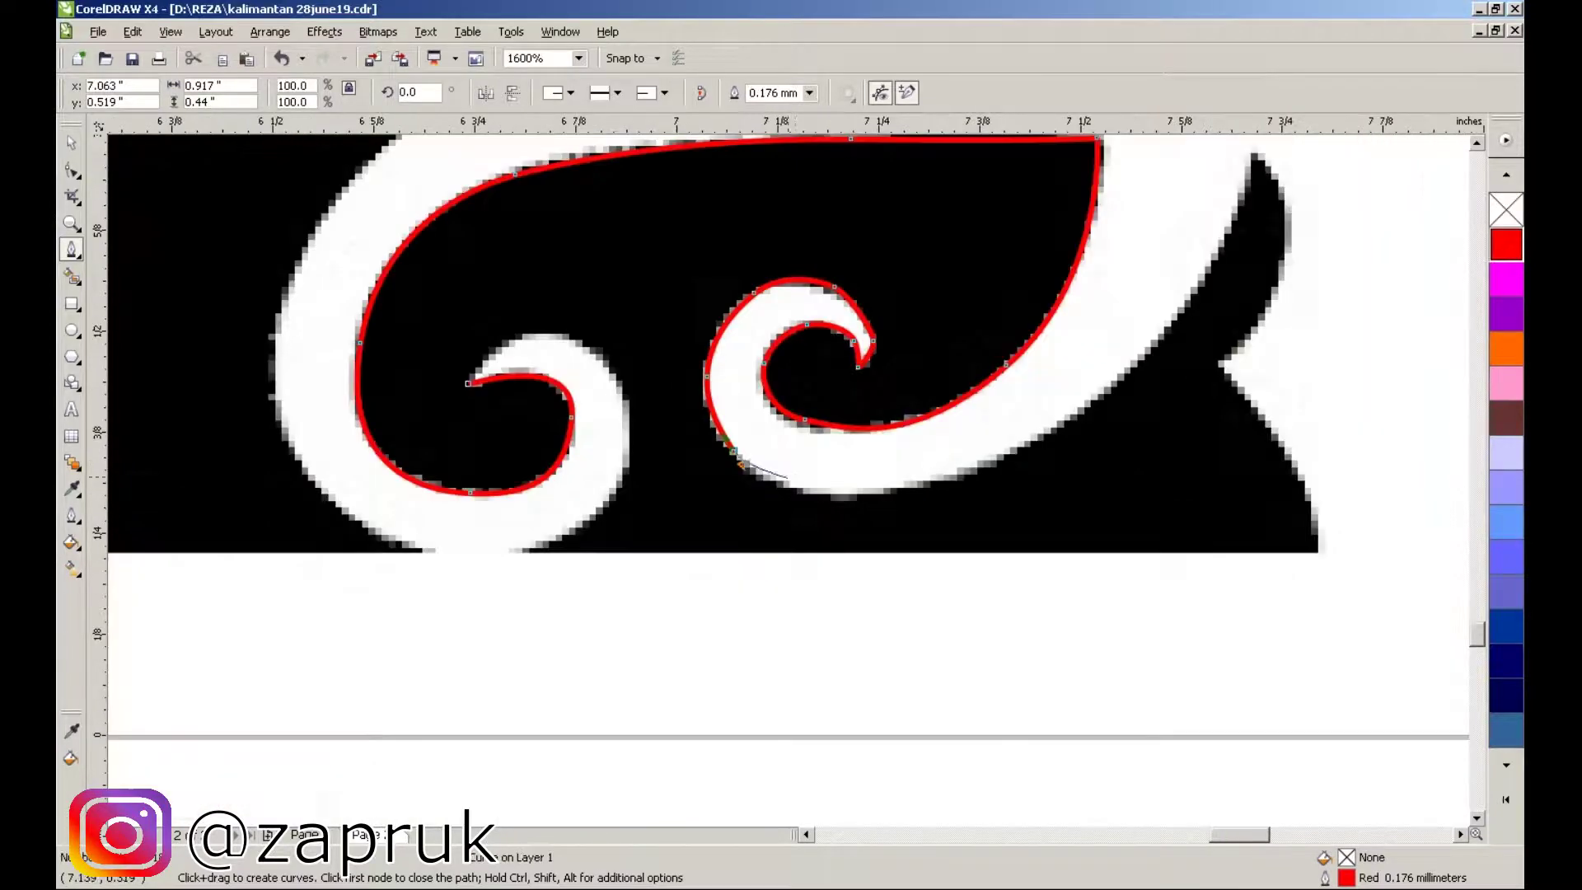
- Trace the small curl's underside and outer stem edge up toward the point of the black notch
scroll(742, 494, up, 2)
scroll(741, 495, right, 3)
click(376, 791)
drag(654, 630, 734, 563)
scroll(734, 563, up, 3)
scroll(733, 563, right, 2)
drag(703, 622, 733, 569)
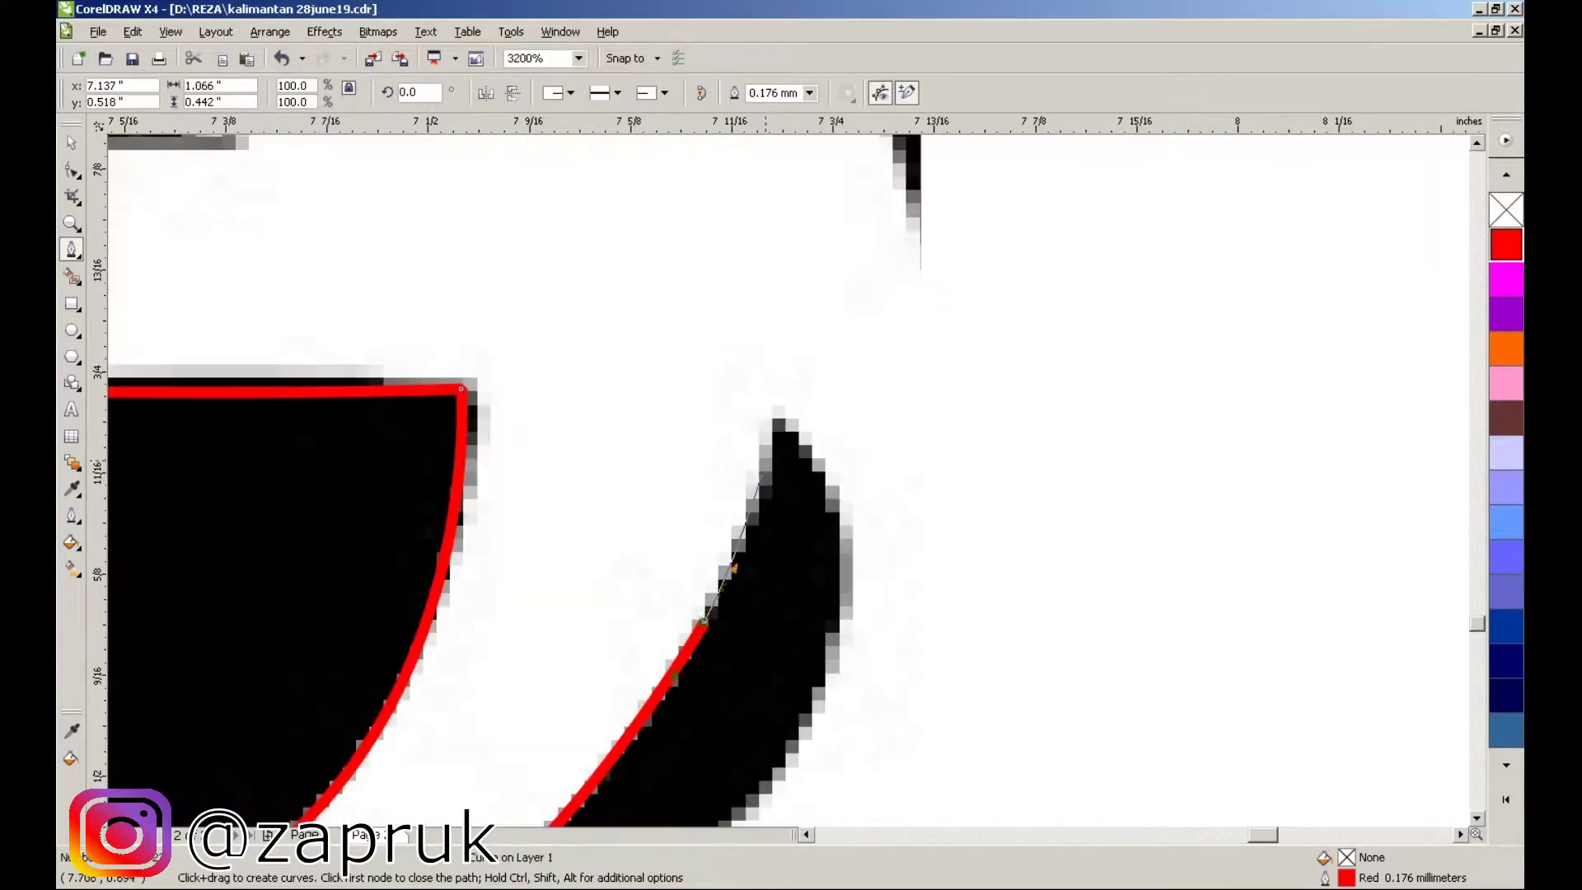
- Trace the black notch's jagged outer edge down to the bitmap's bottom right corner
scroll(842, 604, up, 3)
scroll(786, 470, down, 2)
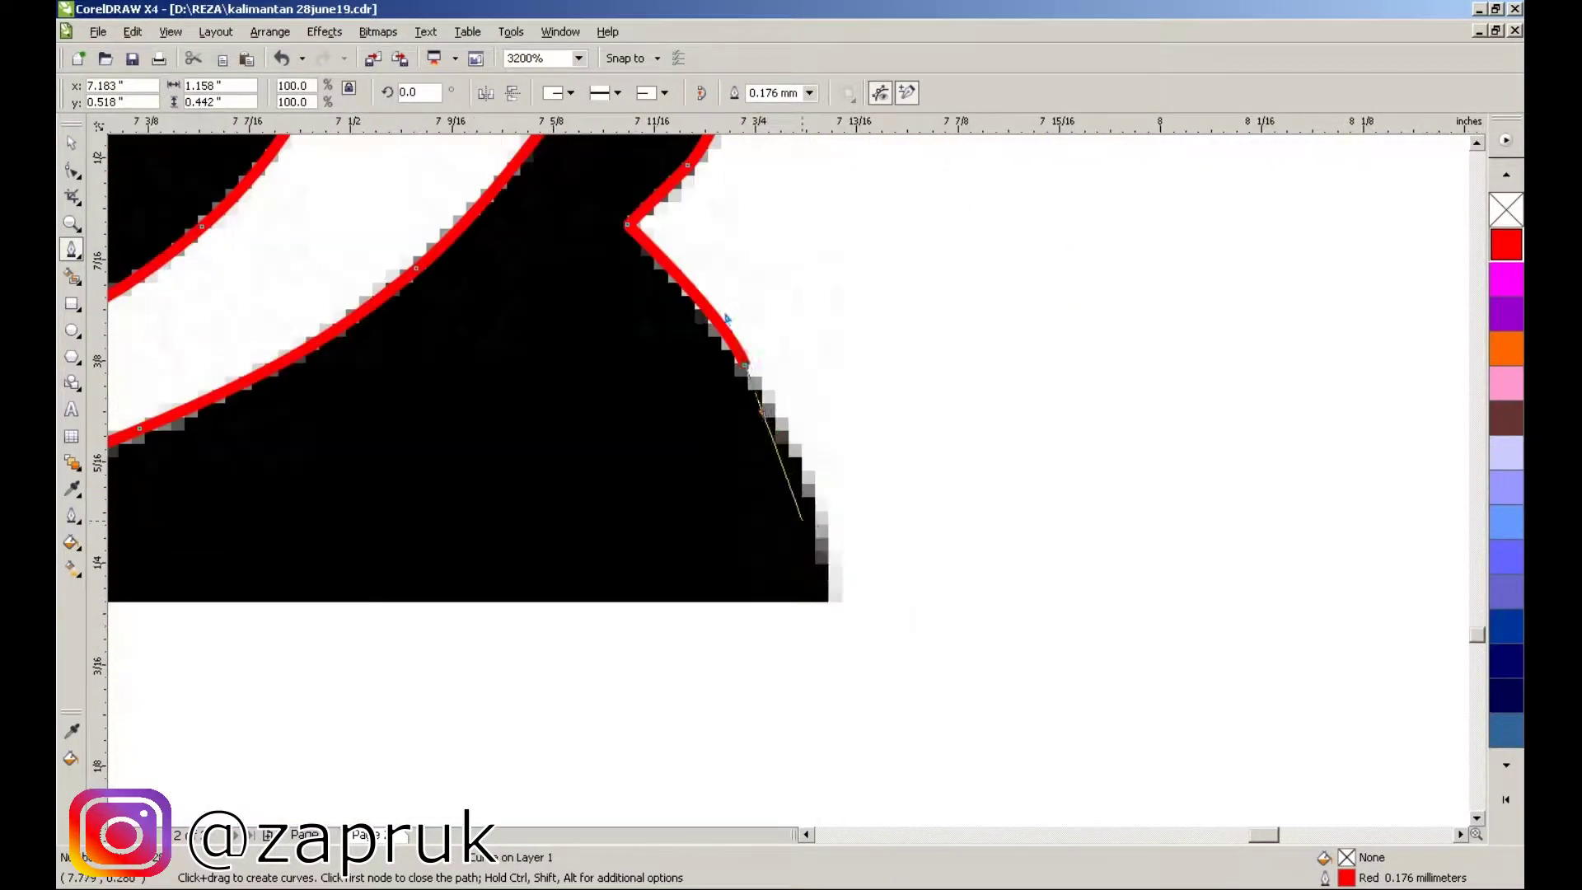
scroll(786, 471, down, 2)
scroll(786, 471, up, 3)
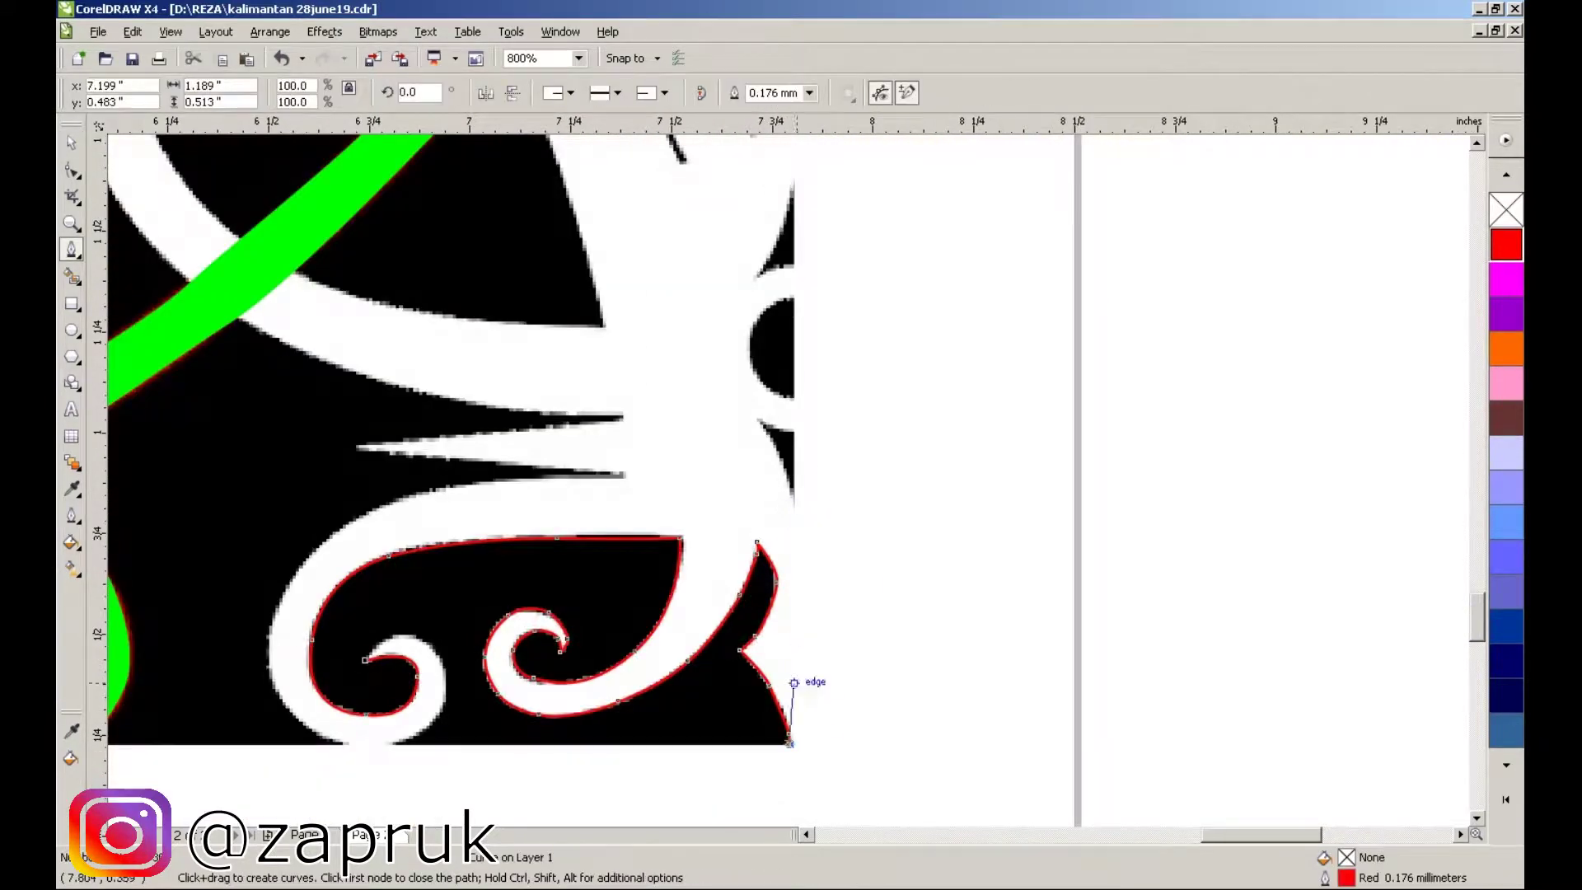
- Trace up the bitmap's right border, around its half-round hole, and along the black gap beside the next small curl
scroll(794, 495, up, 2)
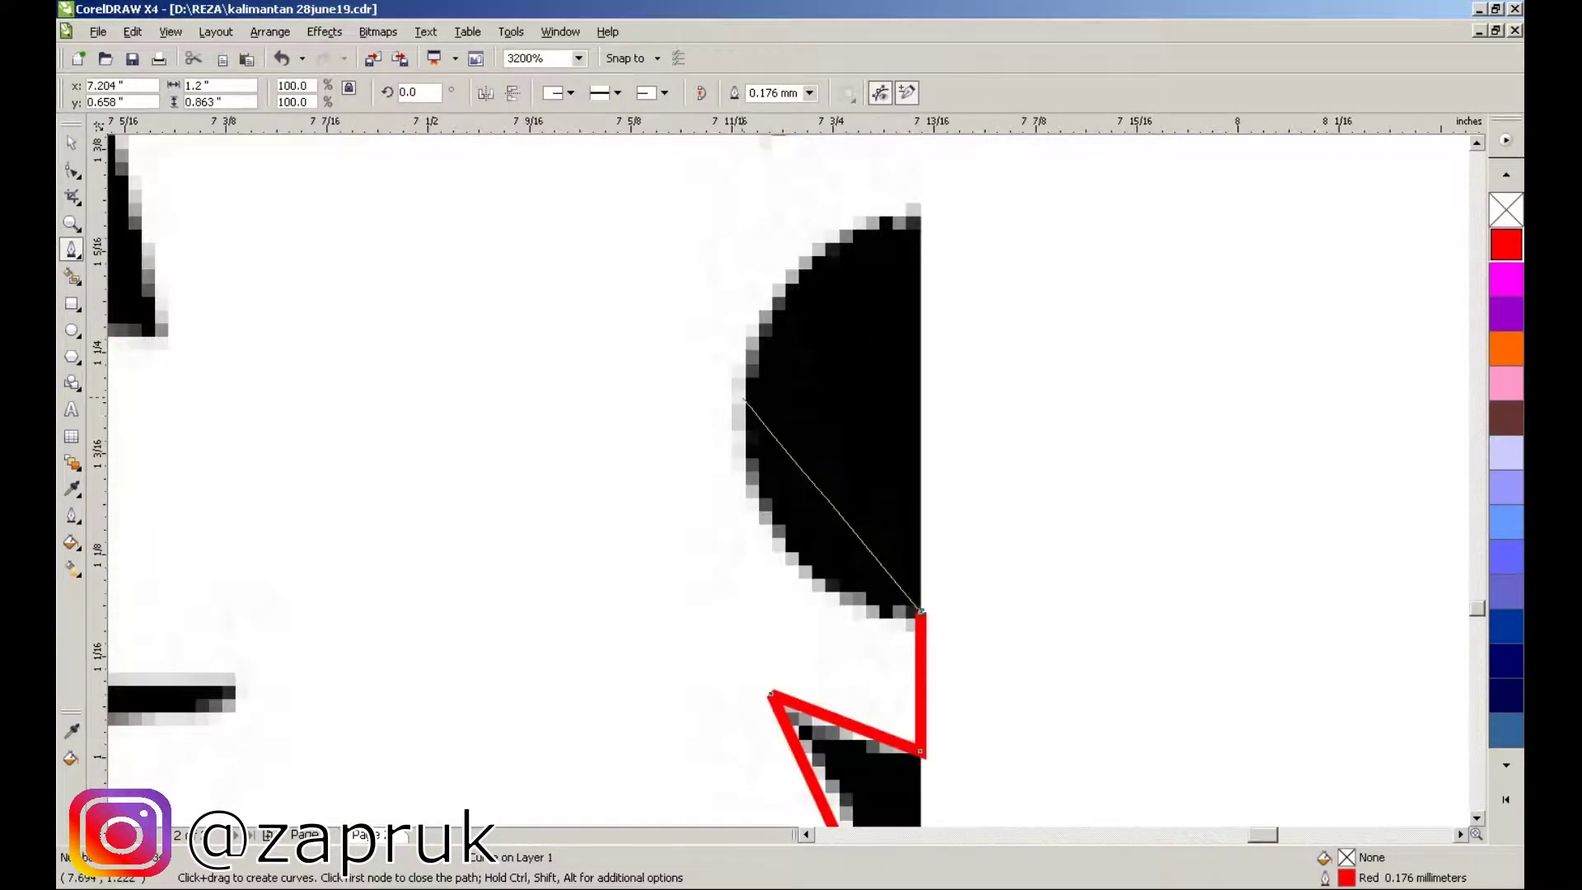
scroll(744, 401, down, 2)
scroll(787, 484, up, 1)
scroll(787, 483, down, 1)
scroll(787, 484, up, 2)
drag(829, 387, 735, 528)
scroll(835, 502, down, 1)
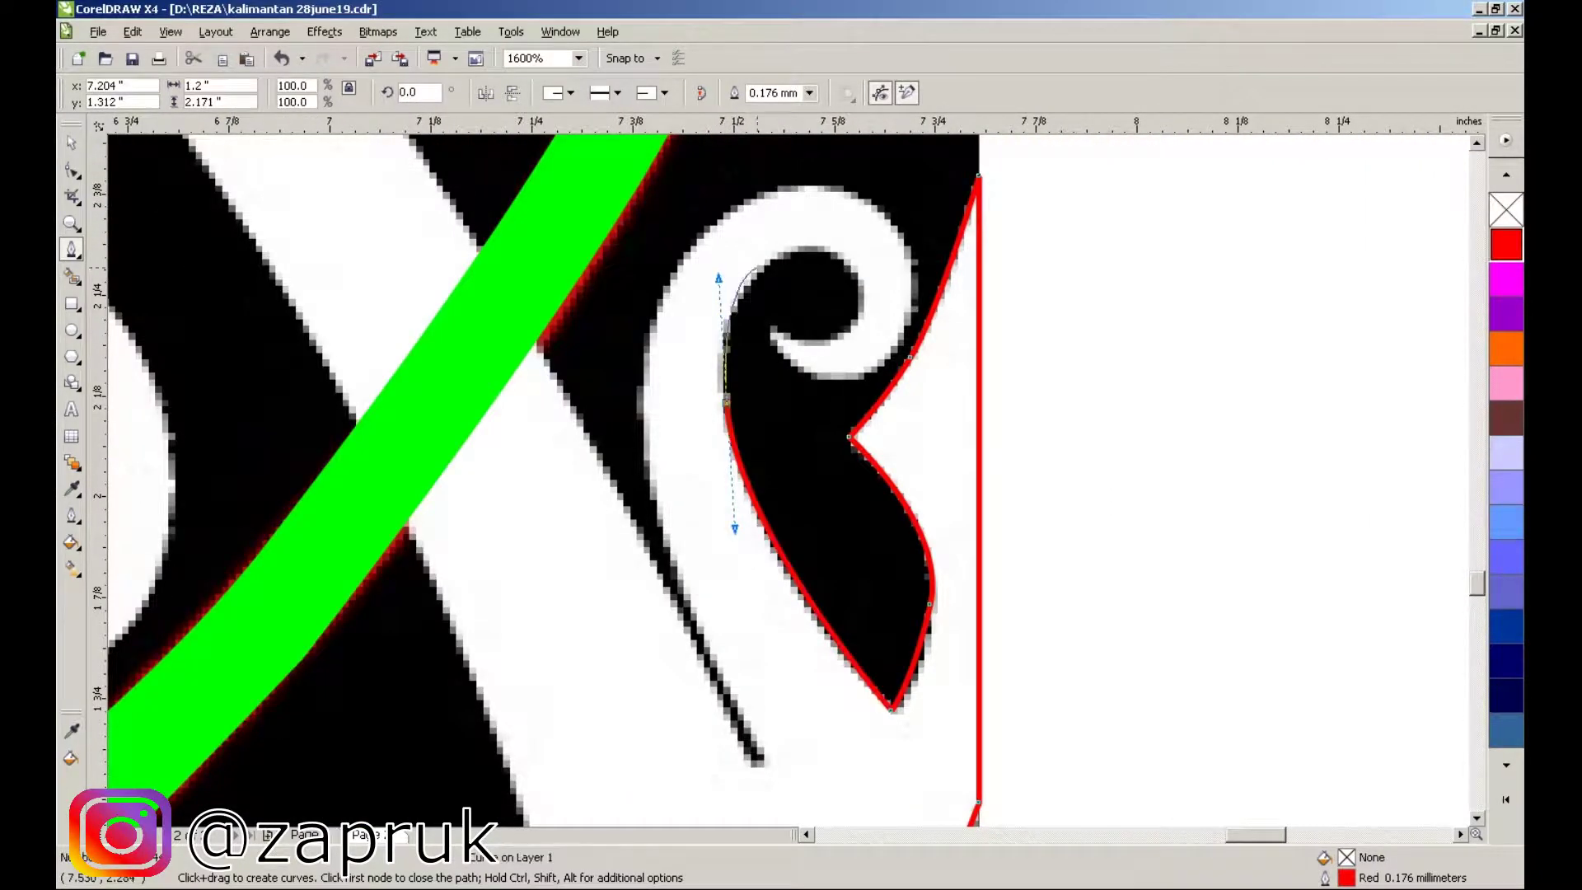
- Trace the small right-border curl's inner edge, tip and outer edge down to the end of the narrow black gap
scroll(735, 528, up, 1)
click(789, 249)
click(857, 277)
click(853, 324)
click(807, 344)
click(765, 328)
click(814, 379)
click(896, 342)
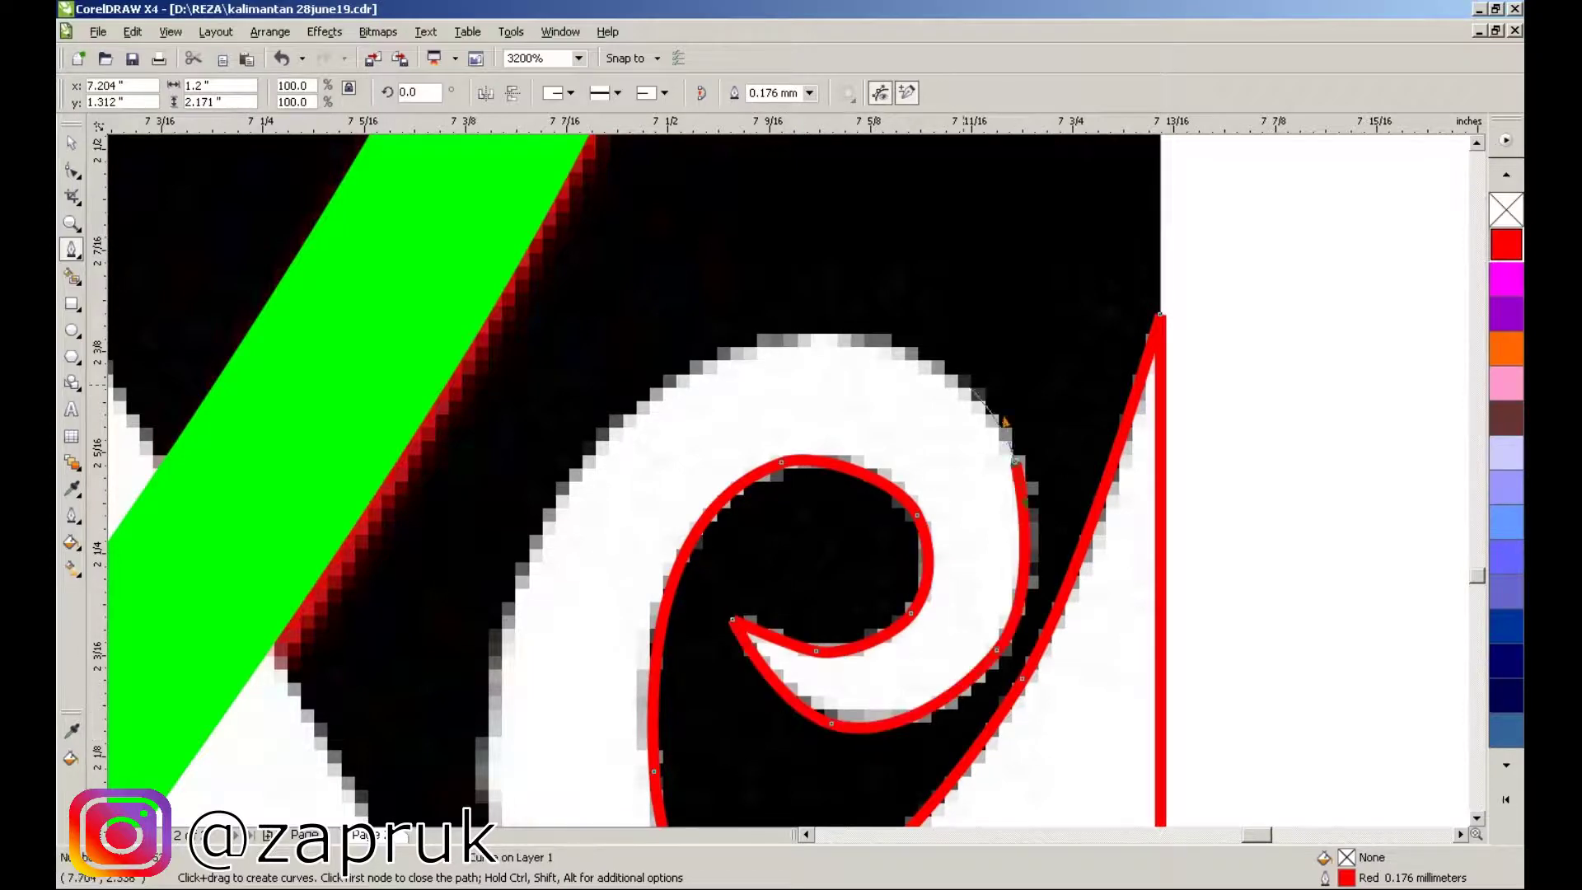
scroll(1006, 422, down, 1)
scroll(754, 489, up, 2)
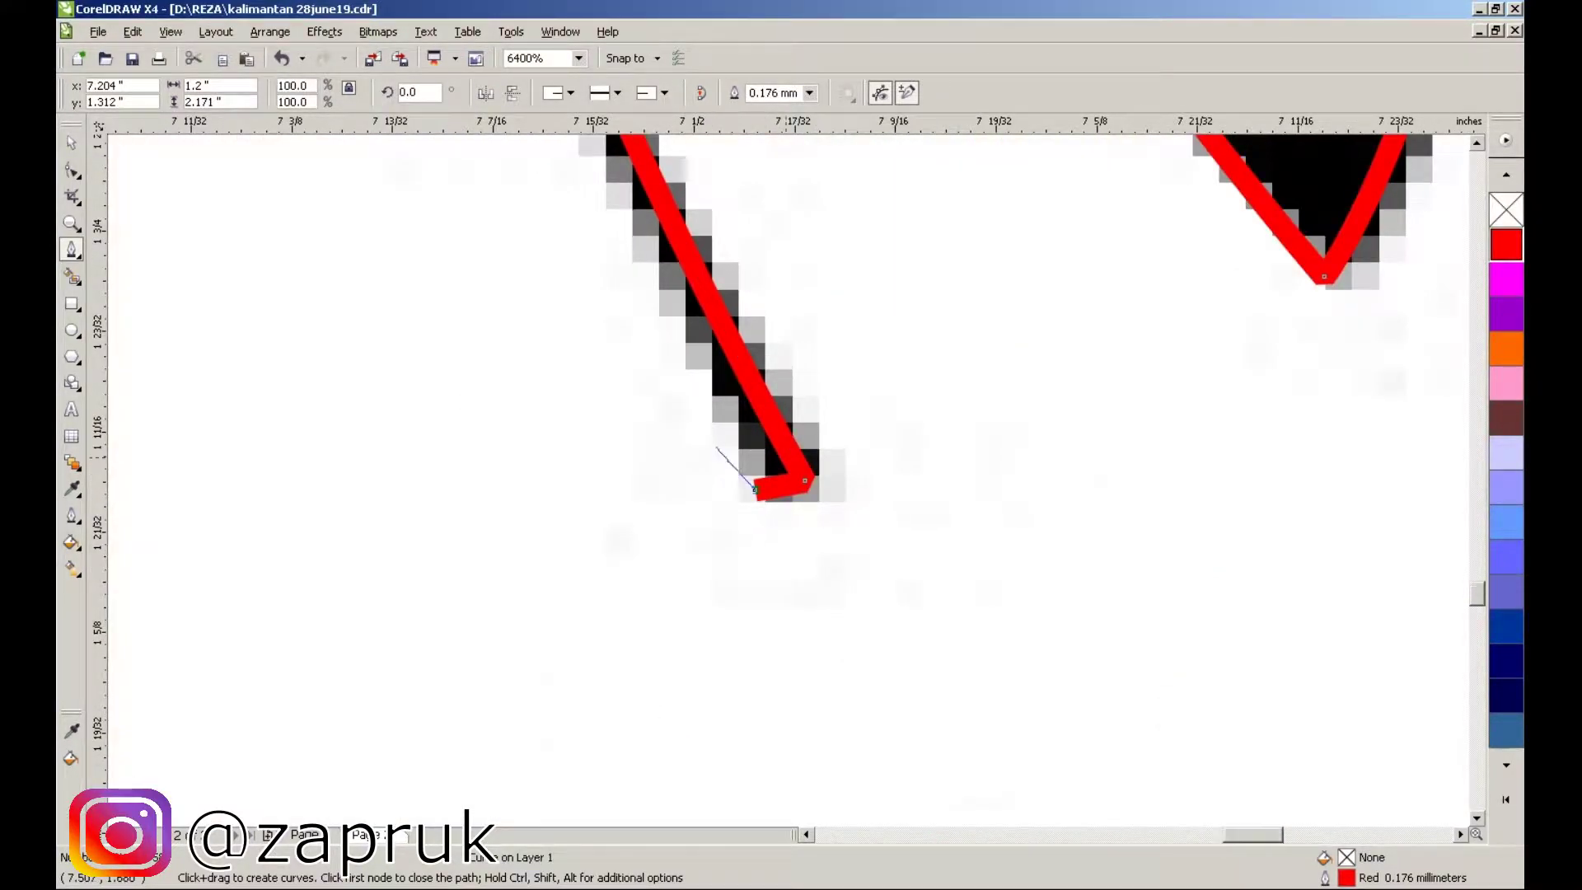
- Trace the wide diagonal band's upper edge from the narrow gap up to the gap's tip beside the upper flower
scroll(754, 489, down, 3)
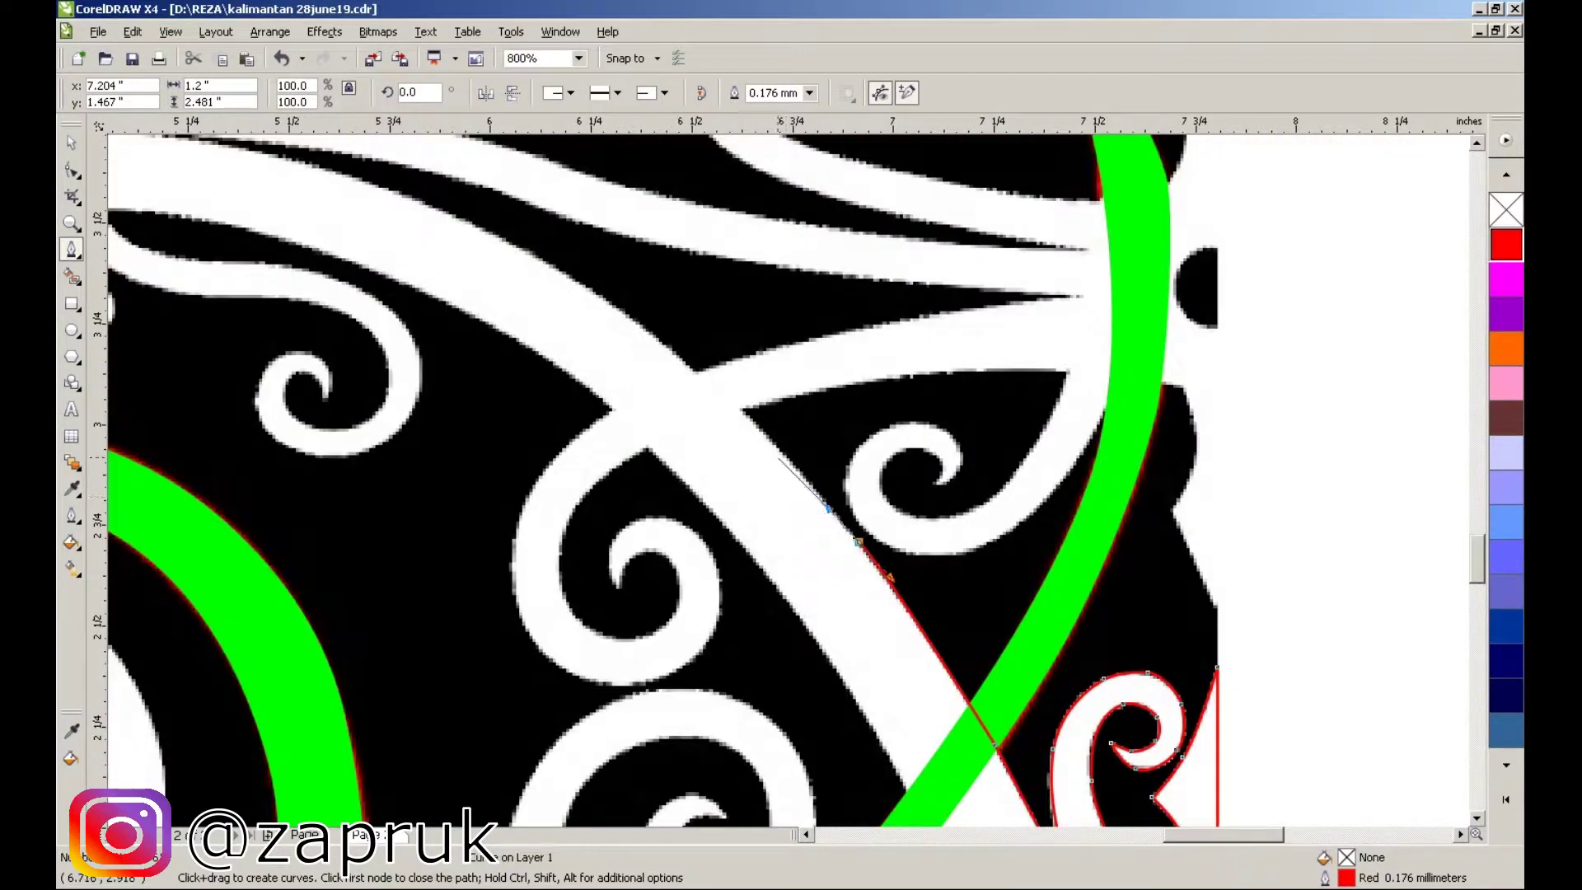
scroll(779, 459, down, 1)
scroll(797, 469, up, 2)
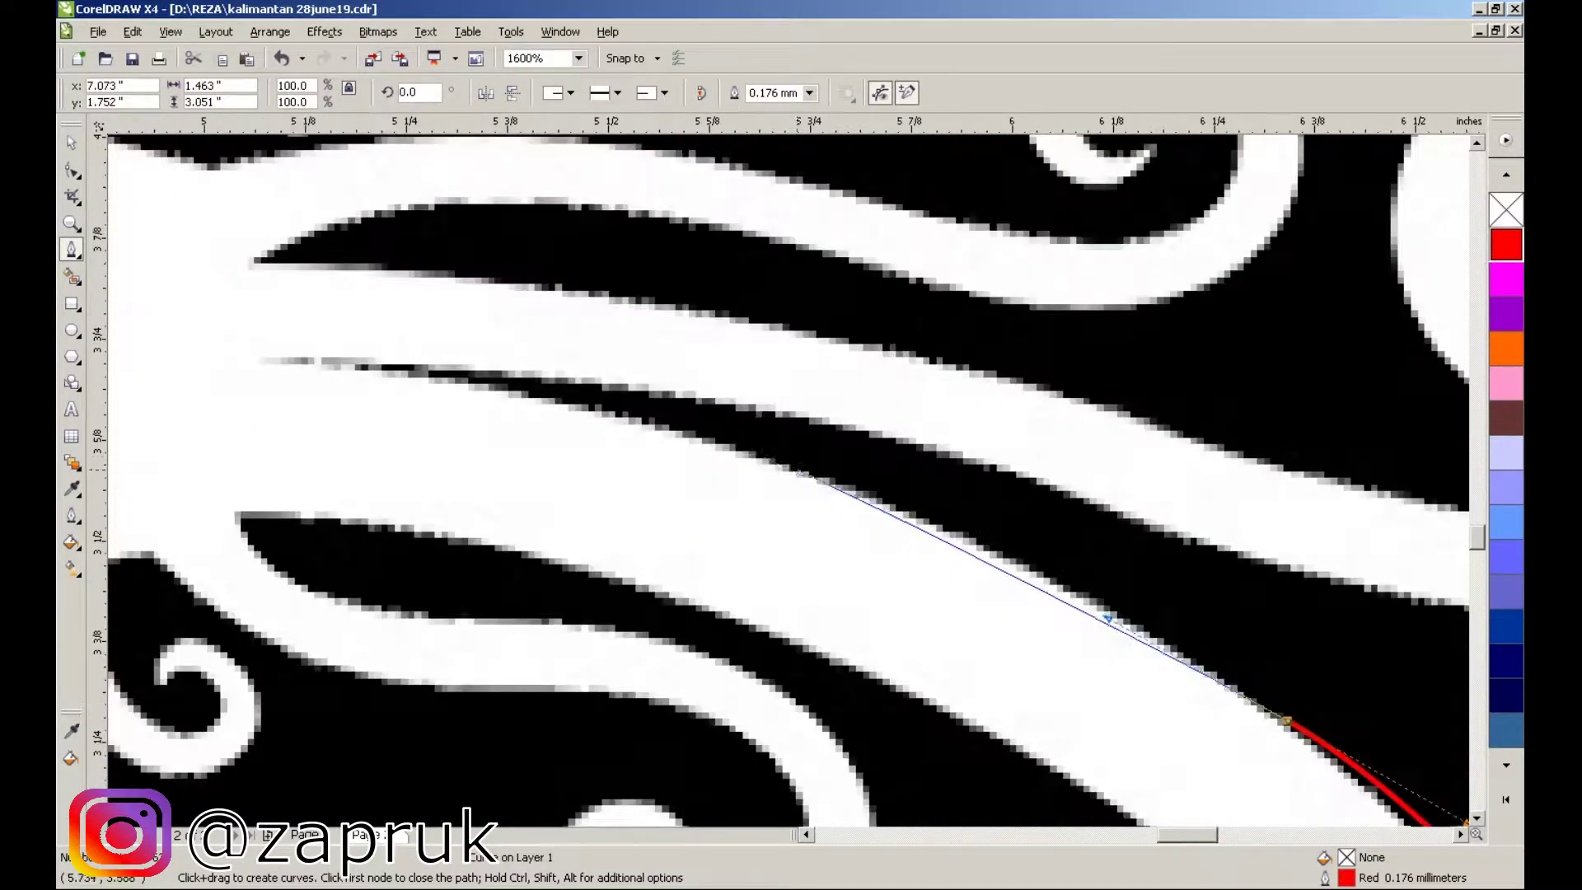
click(699, 429)
click(257, 348)
scroll(690, 491, down, 2)
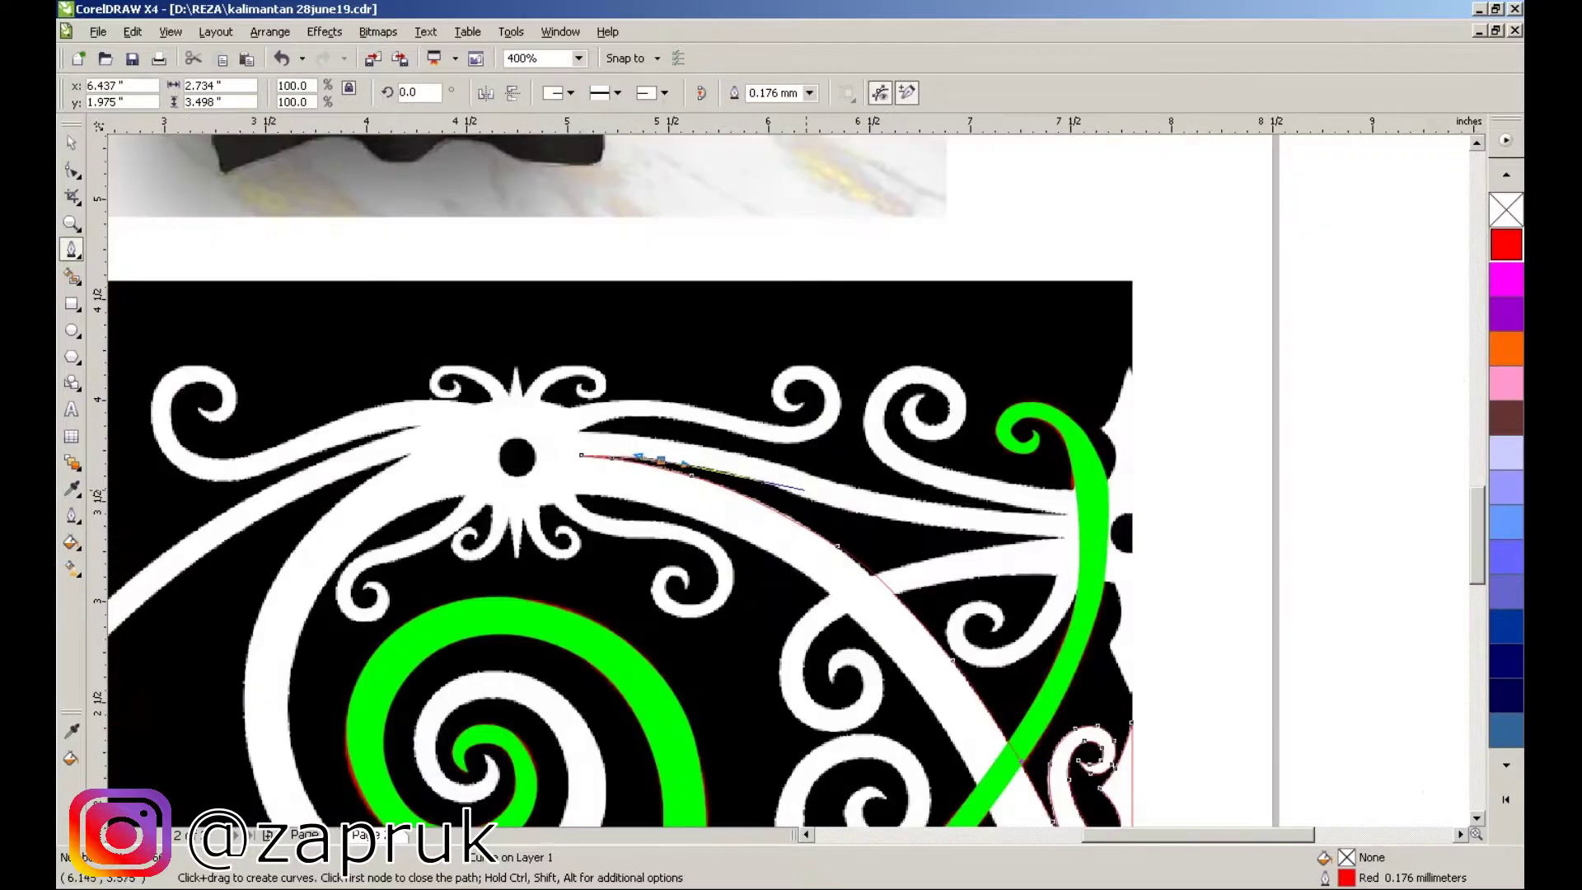
- Trace the middle white arm's lower edge from the upper flower back to the green arm
click(803, 492)
scroll(803, 491, up, 2)
click(899, 521)
scroll(948, 527, down, 1)
click(1025, 532)
scroll(1038, 536, down, 1)
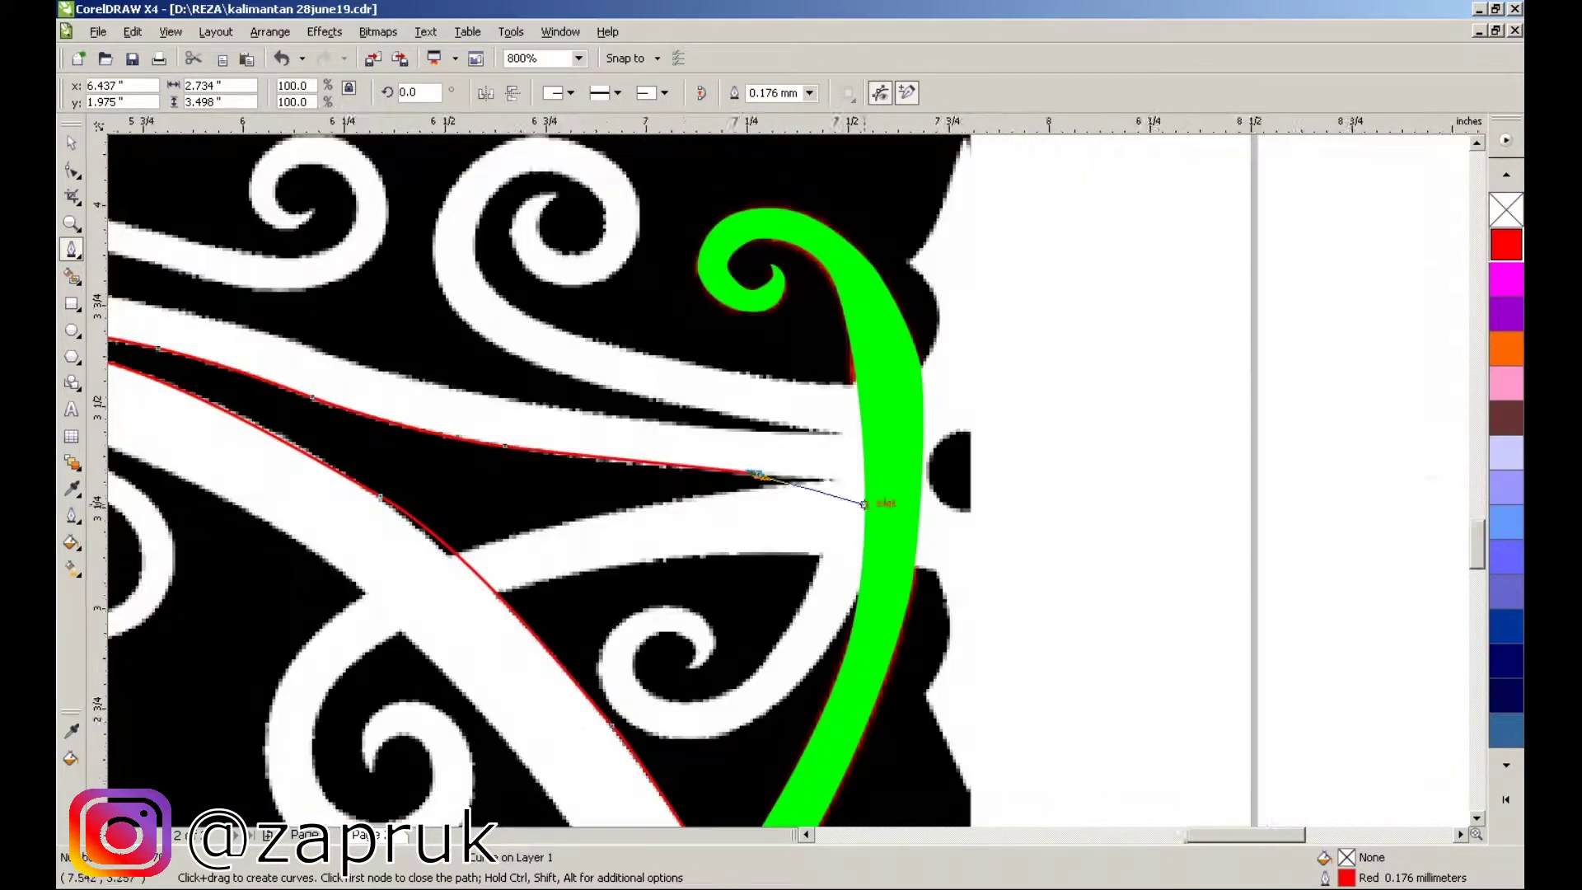
scroll(863, 503, up, 1)
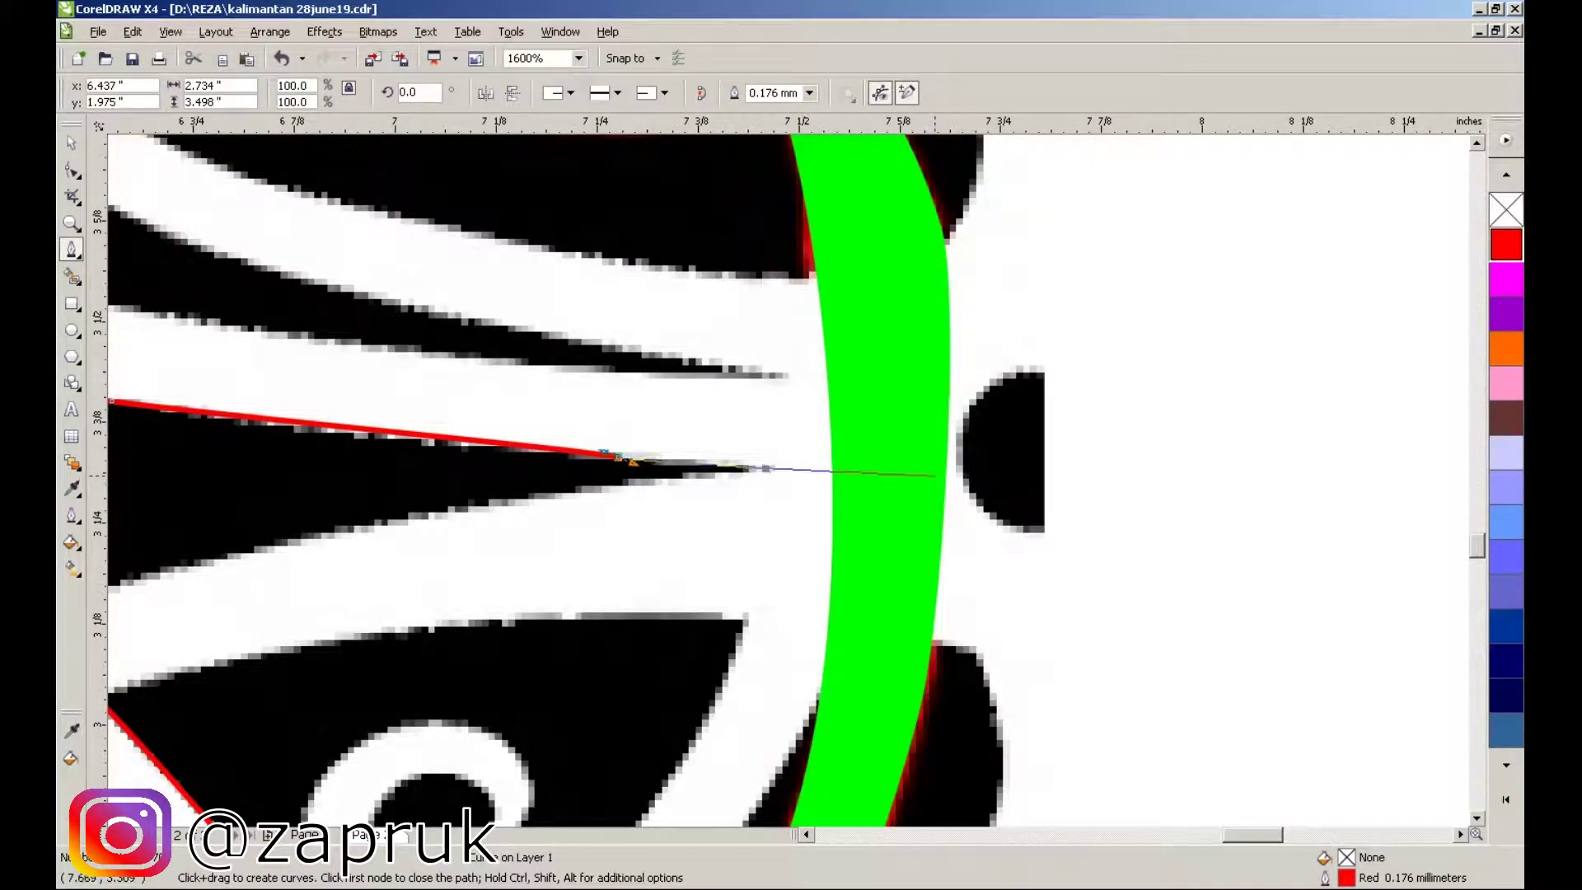
- Connect the outline across the green arm with straight segments and trace the upper white arm's top edge toward its curl
click(922, 267)
click(694, 260)
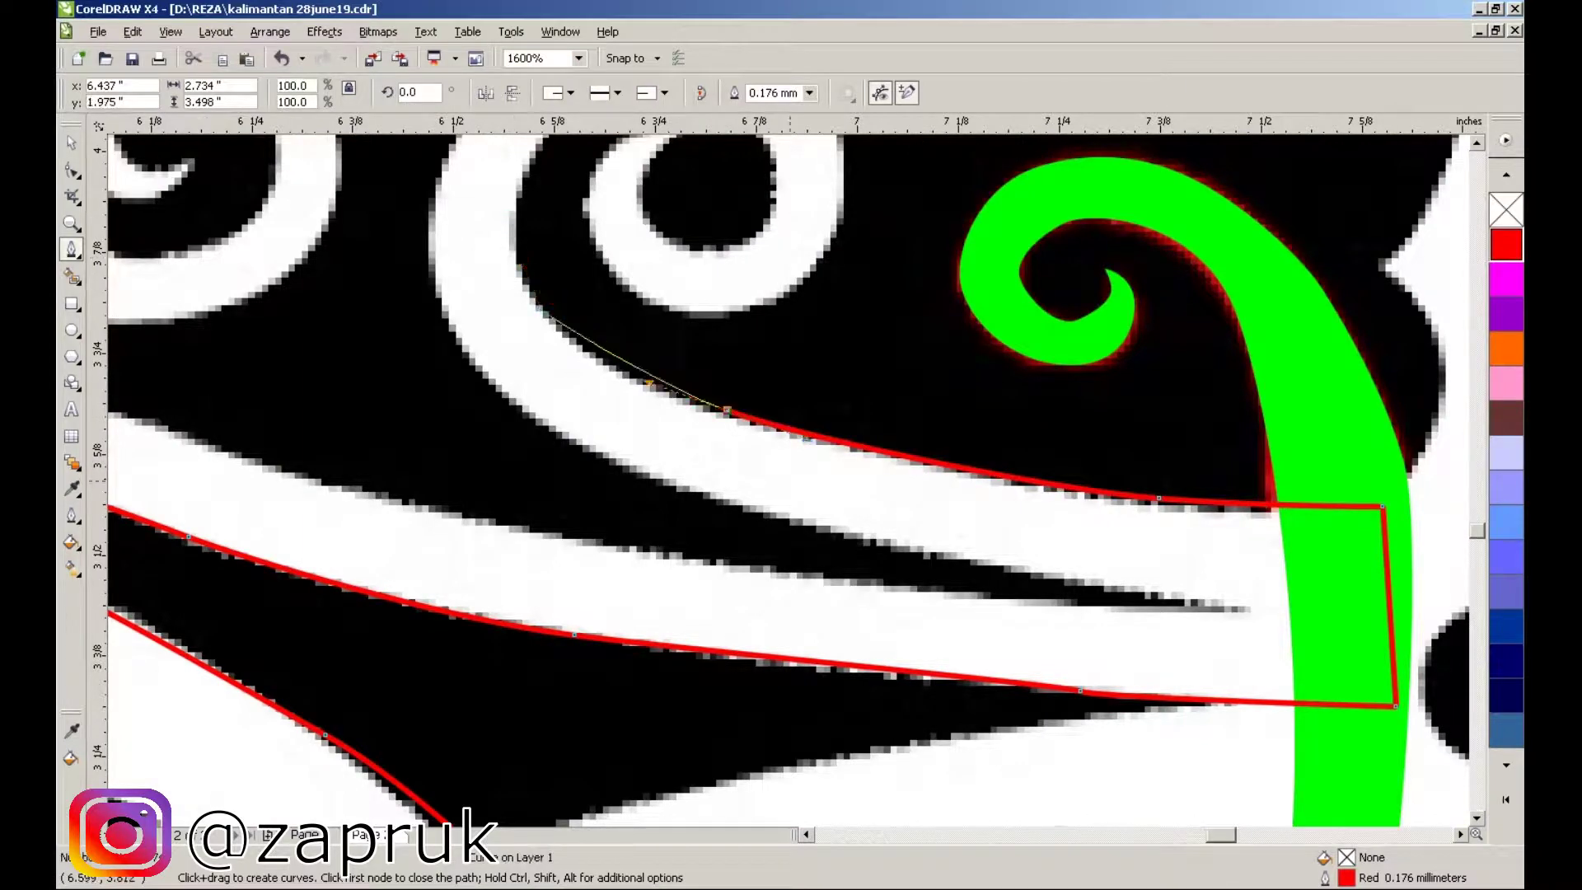
scroll(649, 382, up, 2)
scroll(742, 371, down, 2)
scroll(824, 461, up, 2)
- Trace the upper right white curl's inner edge spiralling in to its tip
click(858, 444)
click(1095, 501)
click(1165, 639)
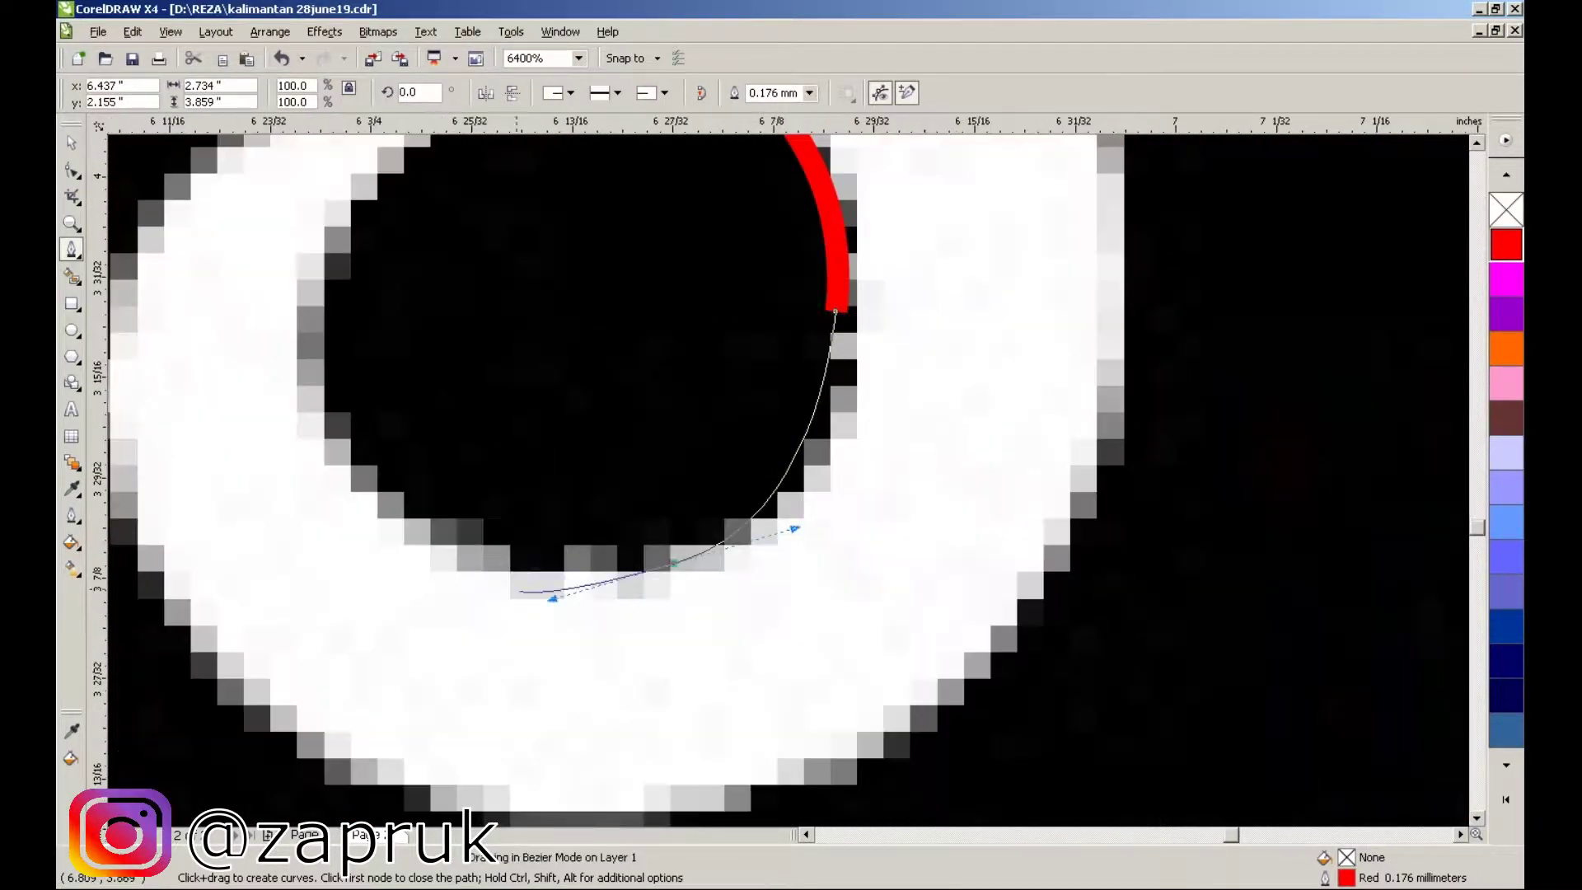
scroll(1072, 577, down, 2)
click(1083, 767)
click(937, 740)
click(904, 618)
scroll(906, 494, up, 2)
click(983, 522)
- Trace the upper right white curl's outer edge from its tip around over the top of the curl
click(828, 574)
click(1055, 664)
click(1308, 449)
drag(723, 424, 689, 389)
scroll(943, 583, down, 2)
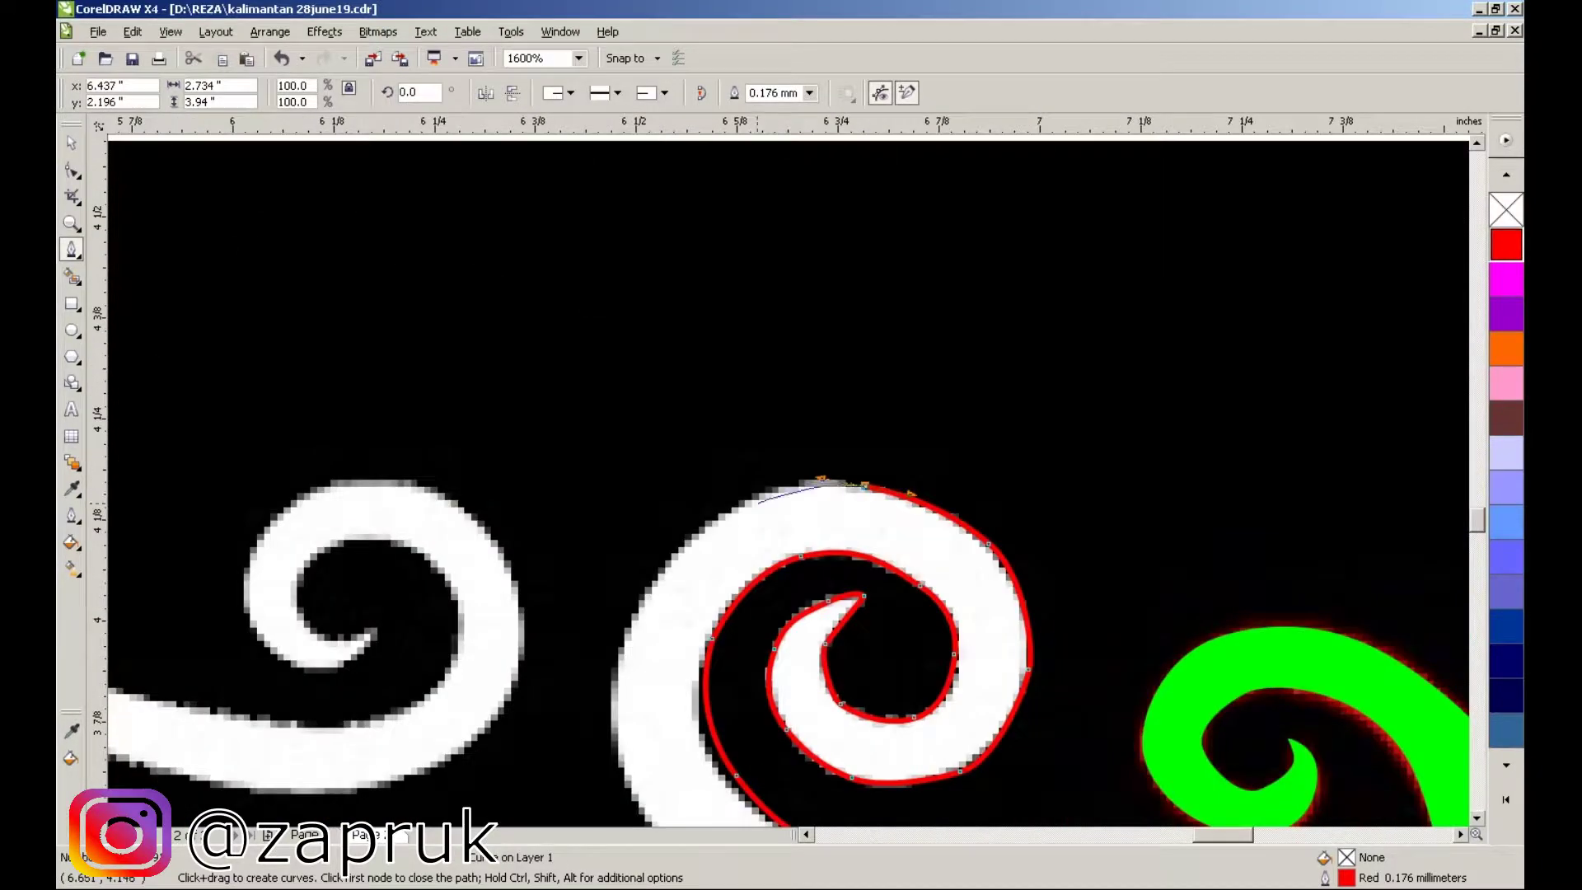
scroll(704, 521, up, 2)
drag(1004, 446, 915, 431)
click(688, 541)
scroll(688, 541, down, 1)
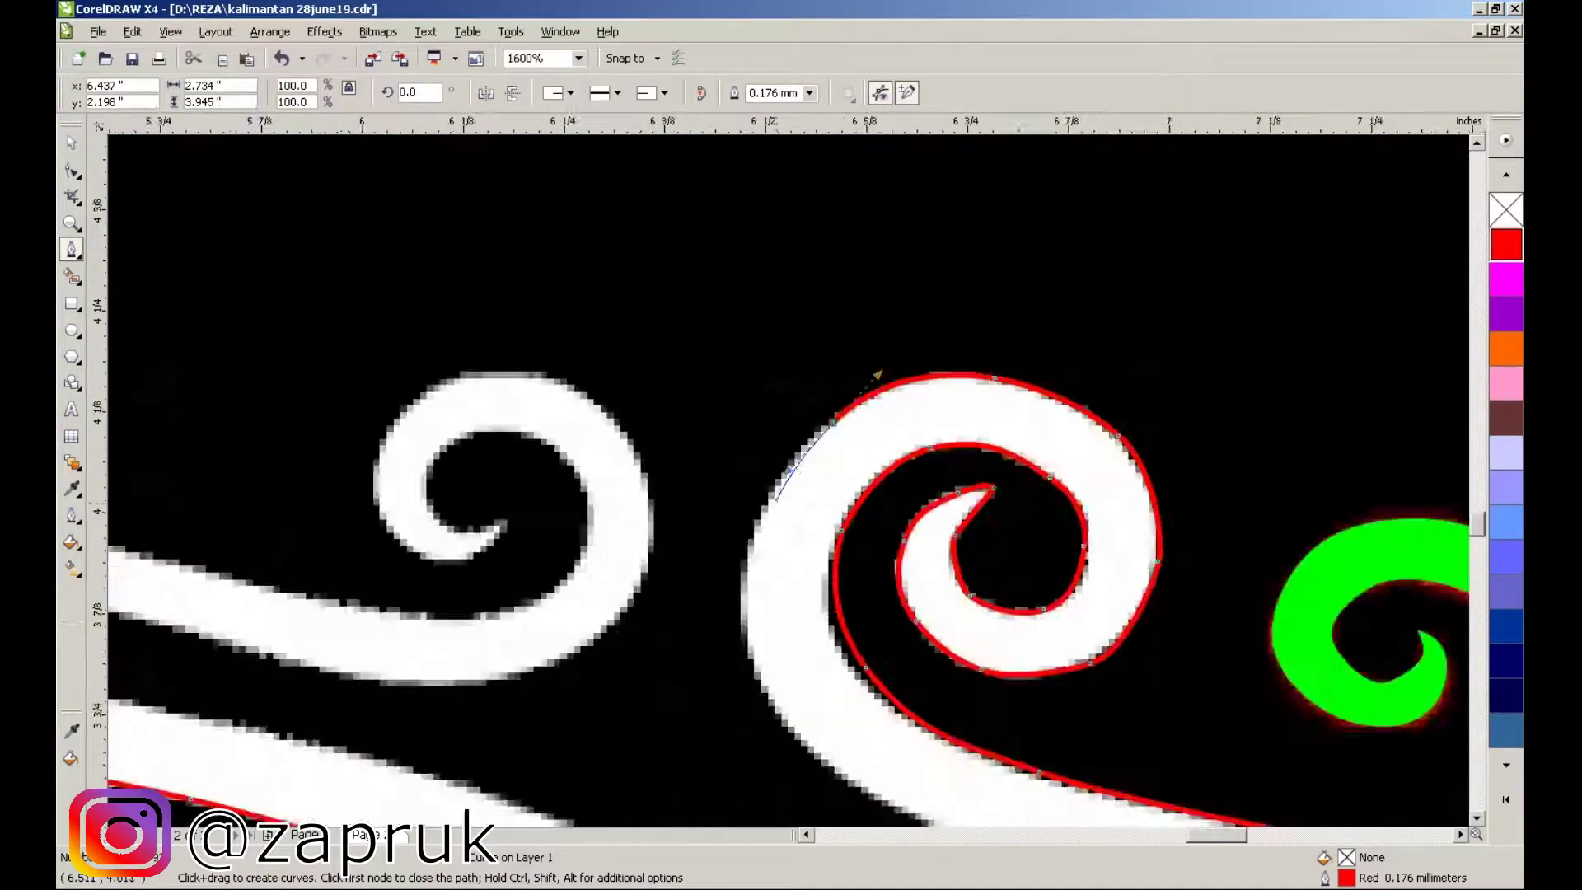
- Trace the curl's outer left side and the arm's lower edge to the tip of the black gap near the green arm
scroll(742, 412, up, 1)
scroll(741, 413, down, 1)
drag(789, 481, 834, 542)
scroll(1035, 608, down, 1)
scroll(1113, 577, up, 1)
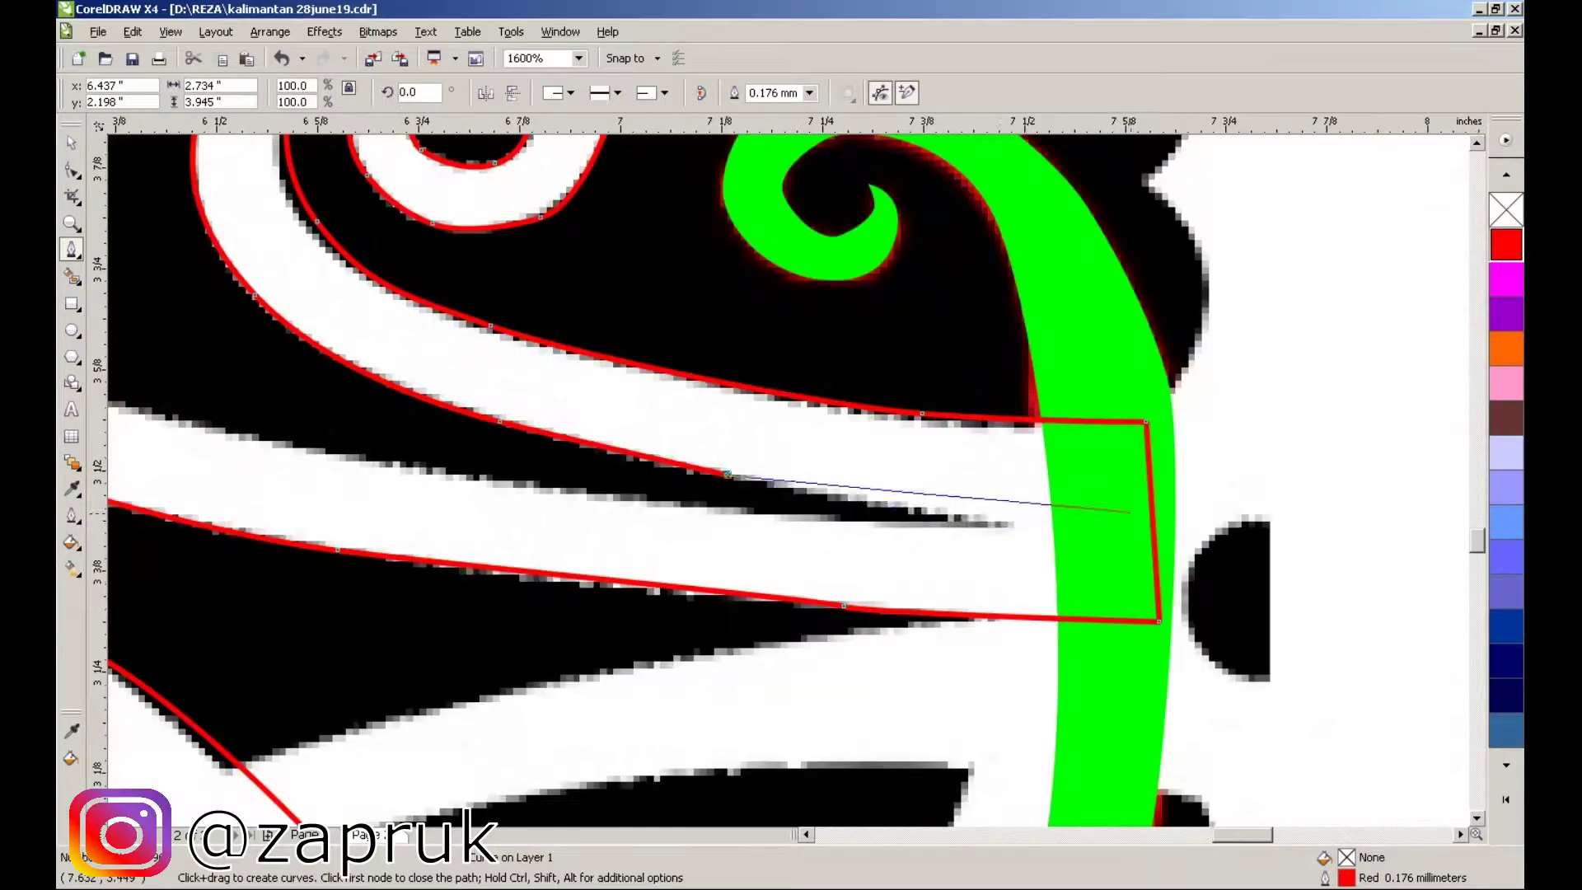
scroll(1113, 577, up, 1)
click(846, 477)
- Trace the middle white arm's upper edge from the gap's tip back to the upper flower
scroll(752, 470, down, 2)
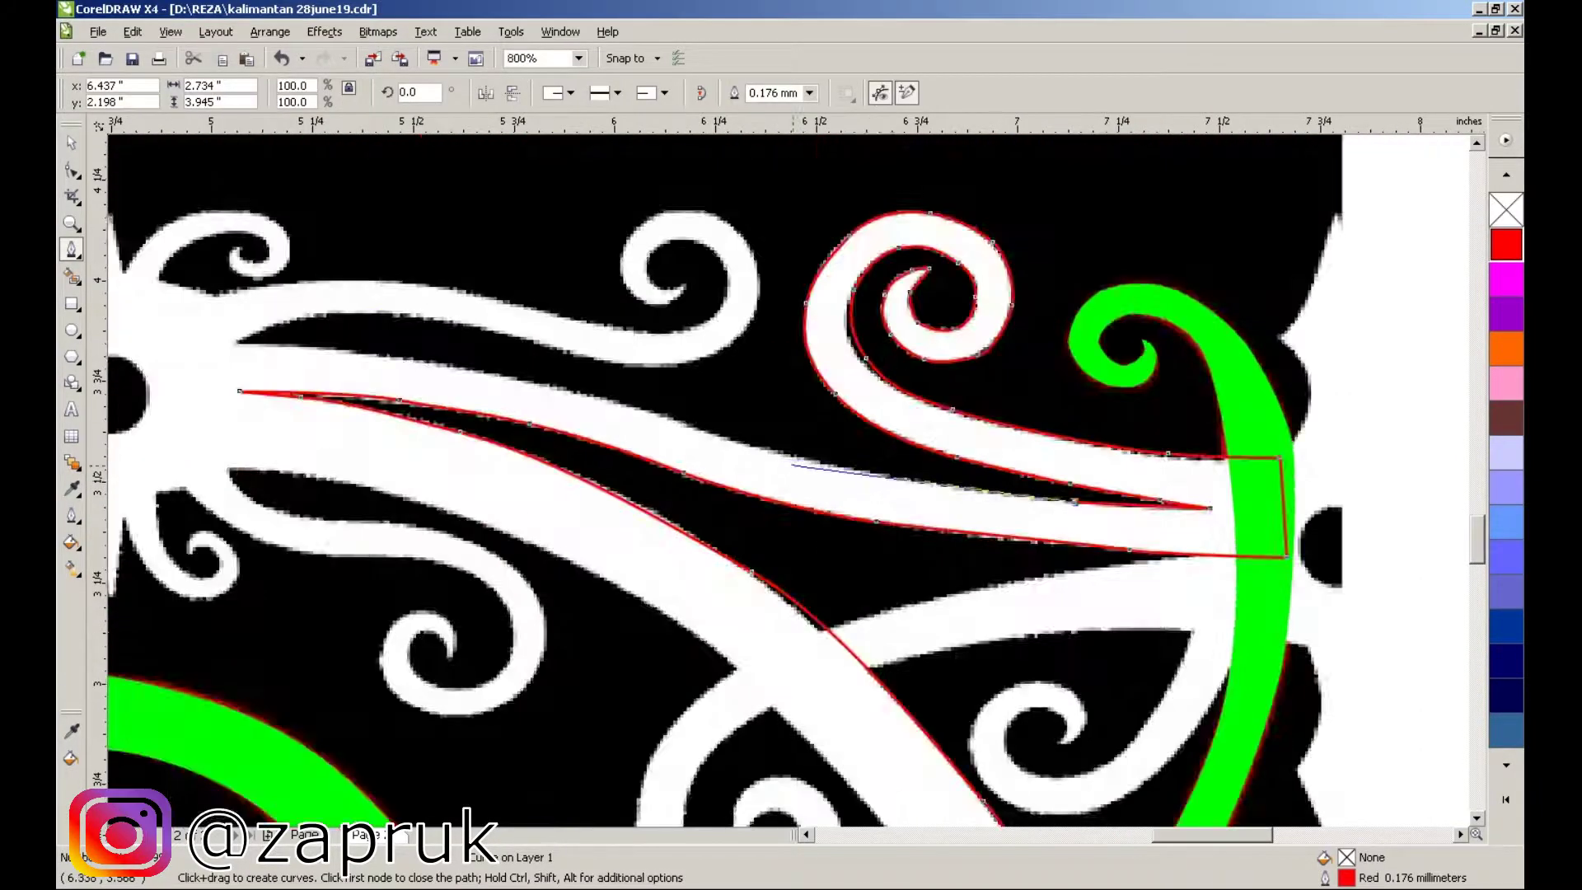
scroll(792, 478, up, 1)
scroll(832, 488, down, 1)
scroll(674, 445, up, 1)
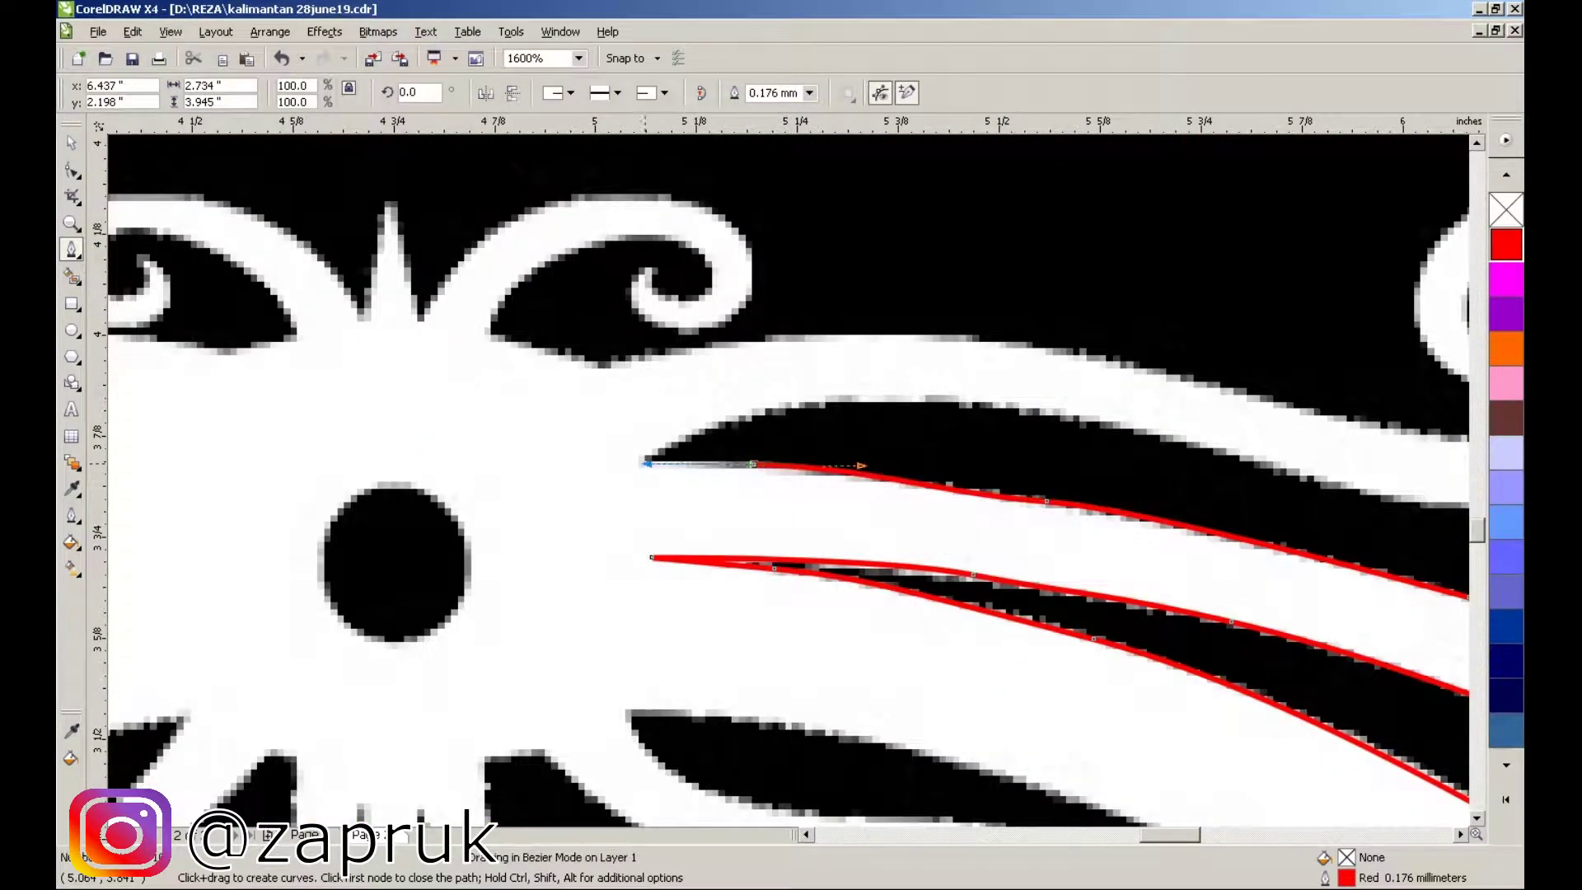
- Trace the uppermost right arm along its lower edge, around its curl and back along its upper edge toward the flower
click(830, 402)
click(1069, 410)
scroll(989, 395, right, 3)
click(725, 478)
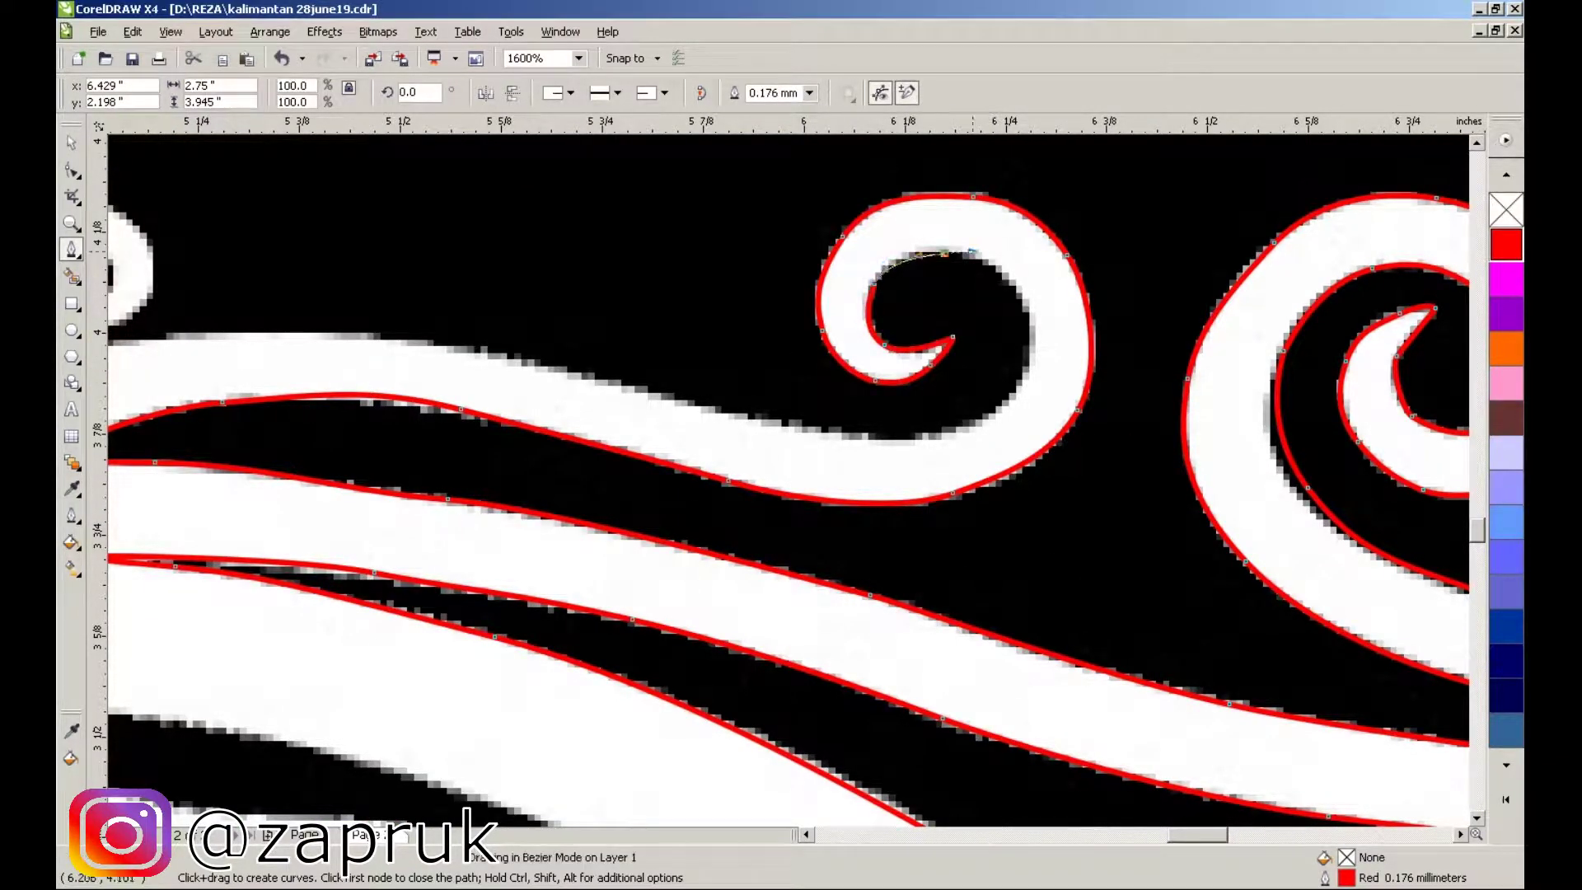
scroll(816, 427, down, 1)
scroll(610, 508, up, 1)
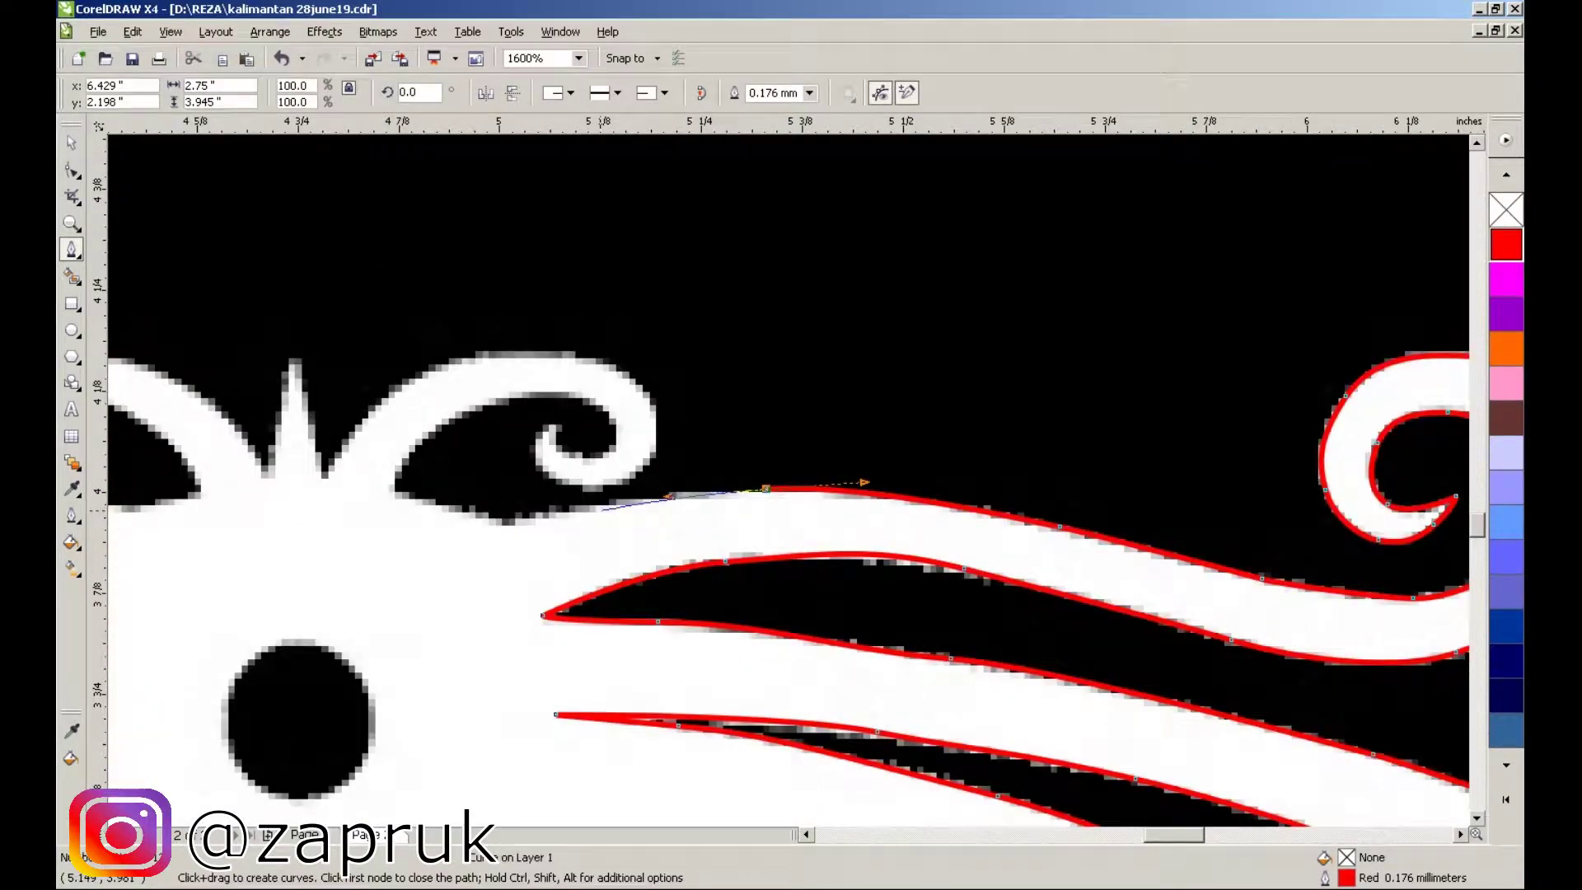
- Trace the black gap and the small curl on the upper flower's right side, up to the notch beside the spike
scroll(465, 410, up, 1)
click(565, 396)
drag(612, 422, 614, 428)
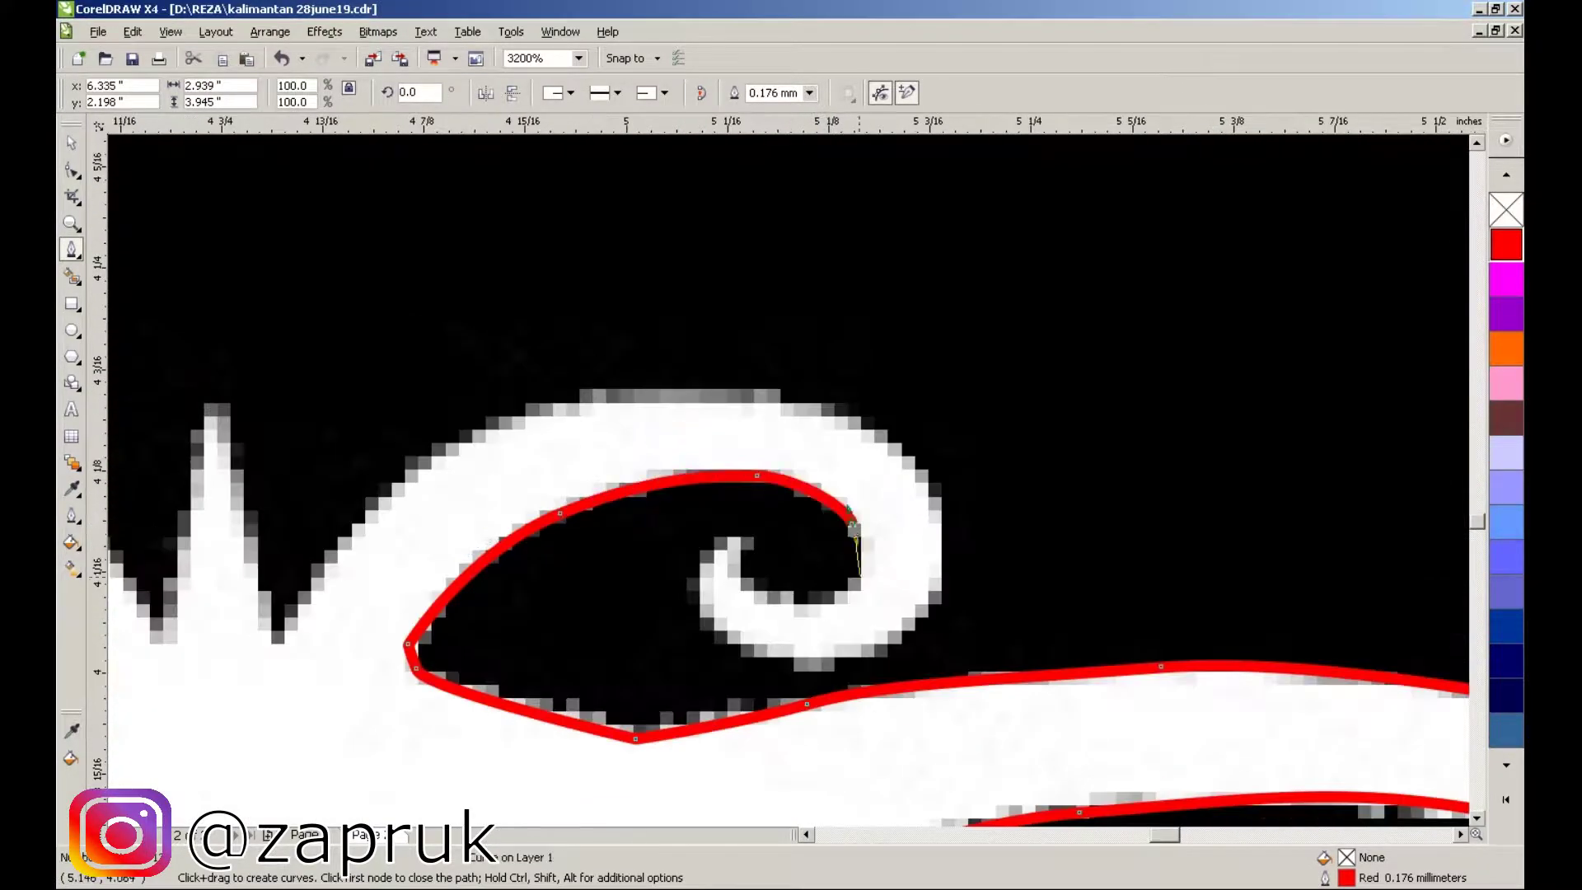
click(801, 401)
click(591, 401)
scroll(1301, 350, down, 1)
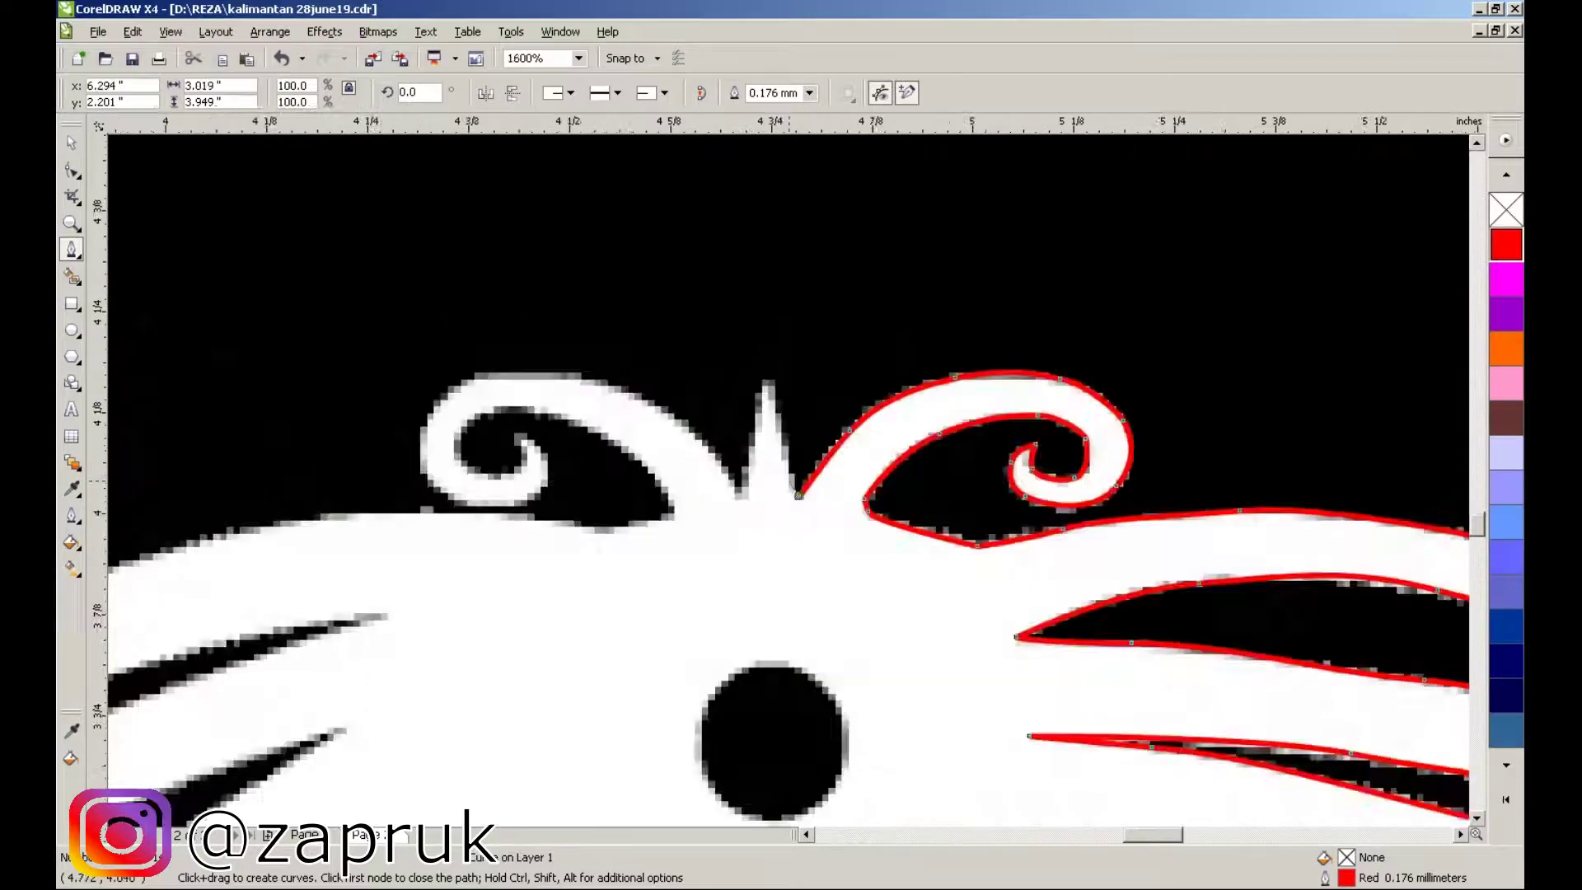
- Trace the upper flower's central spike and the outer edge of the small curl on its left side
scroll(640, 371, up, 1)
click(925, 604)
click(868, 367)
click(807, 605)
click(668, 437)
click(468, 363)
scroll(1351, 561, down, 1)
scroll(816, 460, up, 1)
click(738, 518)
click(708, 647)
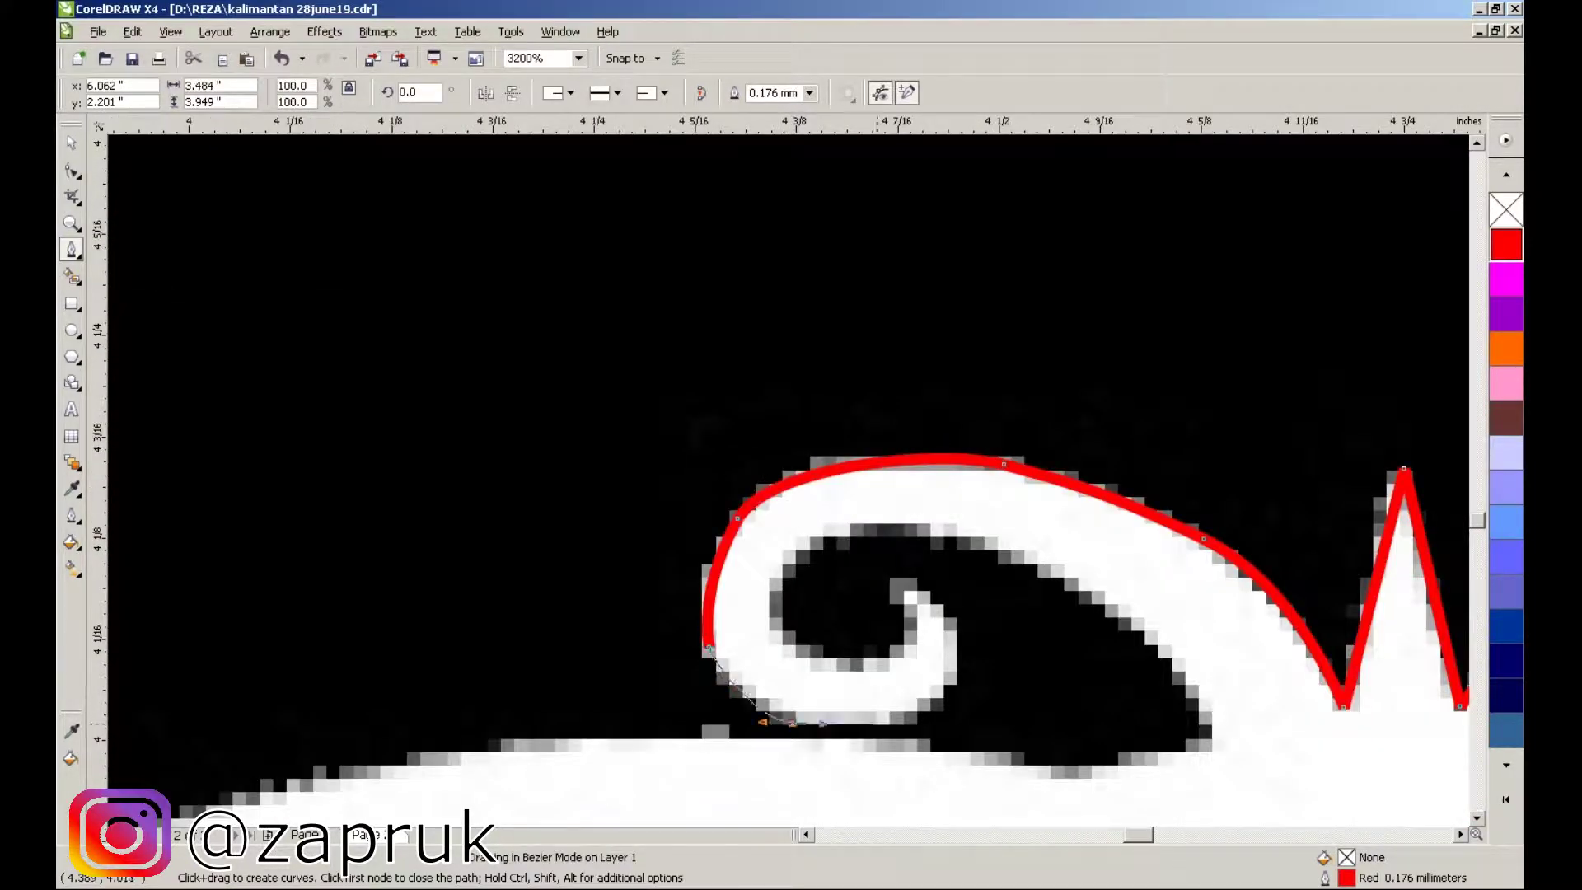
- Trace the small left curl around its tip and inner edge, and the black gap beneath it to the upper left arm
click(793, 723)
click(901, 575)
drag(881, 521, 923, 521)
click(1208, 729)
click(816, 763)
click(569, 746)
scroll(692, 325, down, 1)
scroll(693, 325, up, 1)
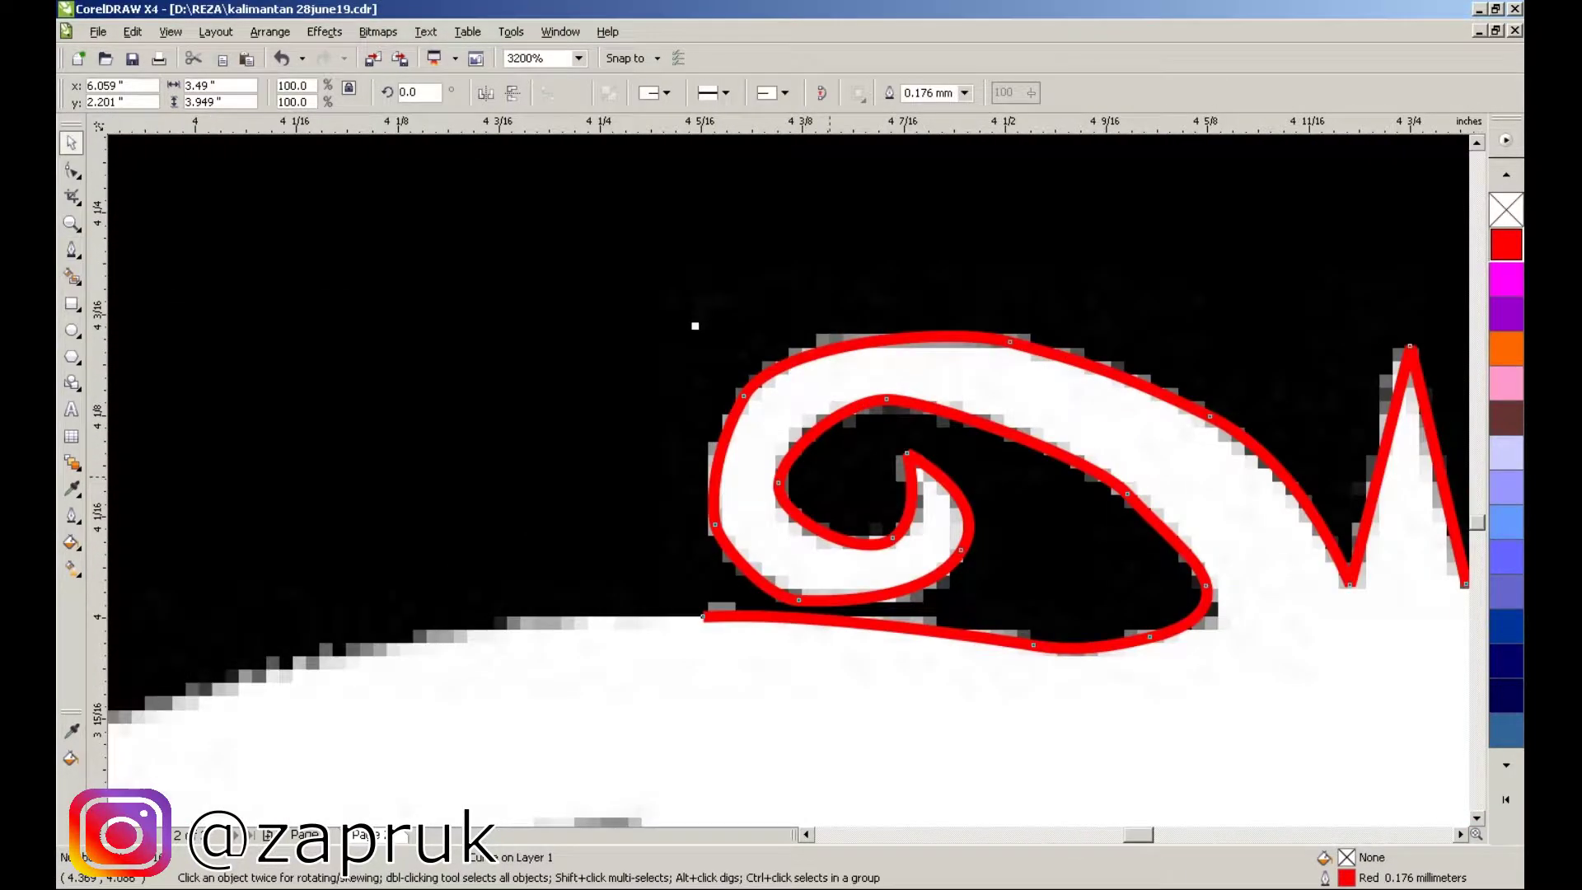
- Trace the upper left arm's upper edge outward into the inner edge of its large curl
scroll(804, 479, down, 1)
click(631, 529)
click(508, 580)
scroll(509, 580, down, 1)
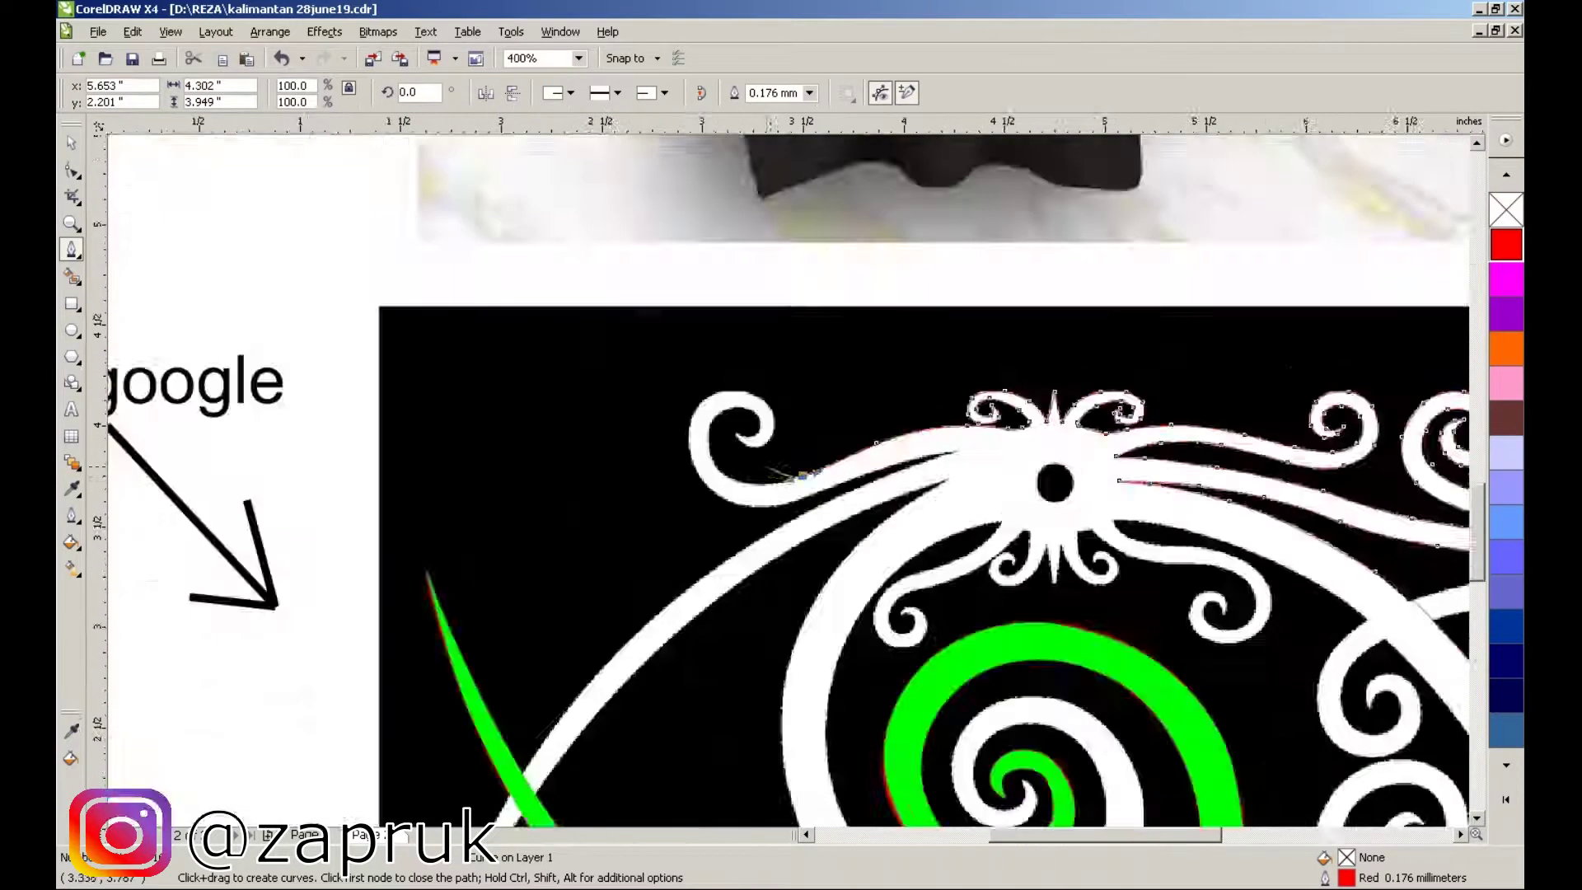
scroll(732, 556, up, 1)
drag(732, 556, 816, 557)
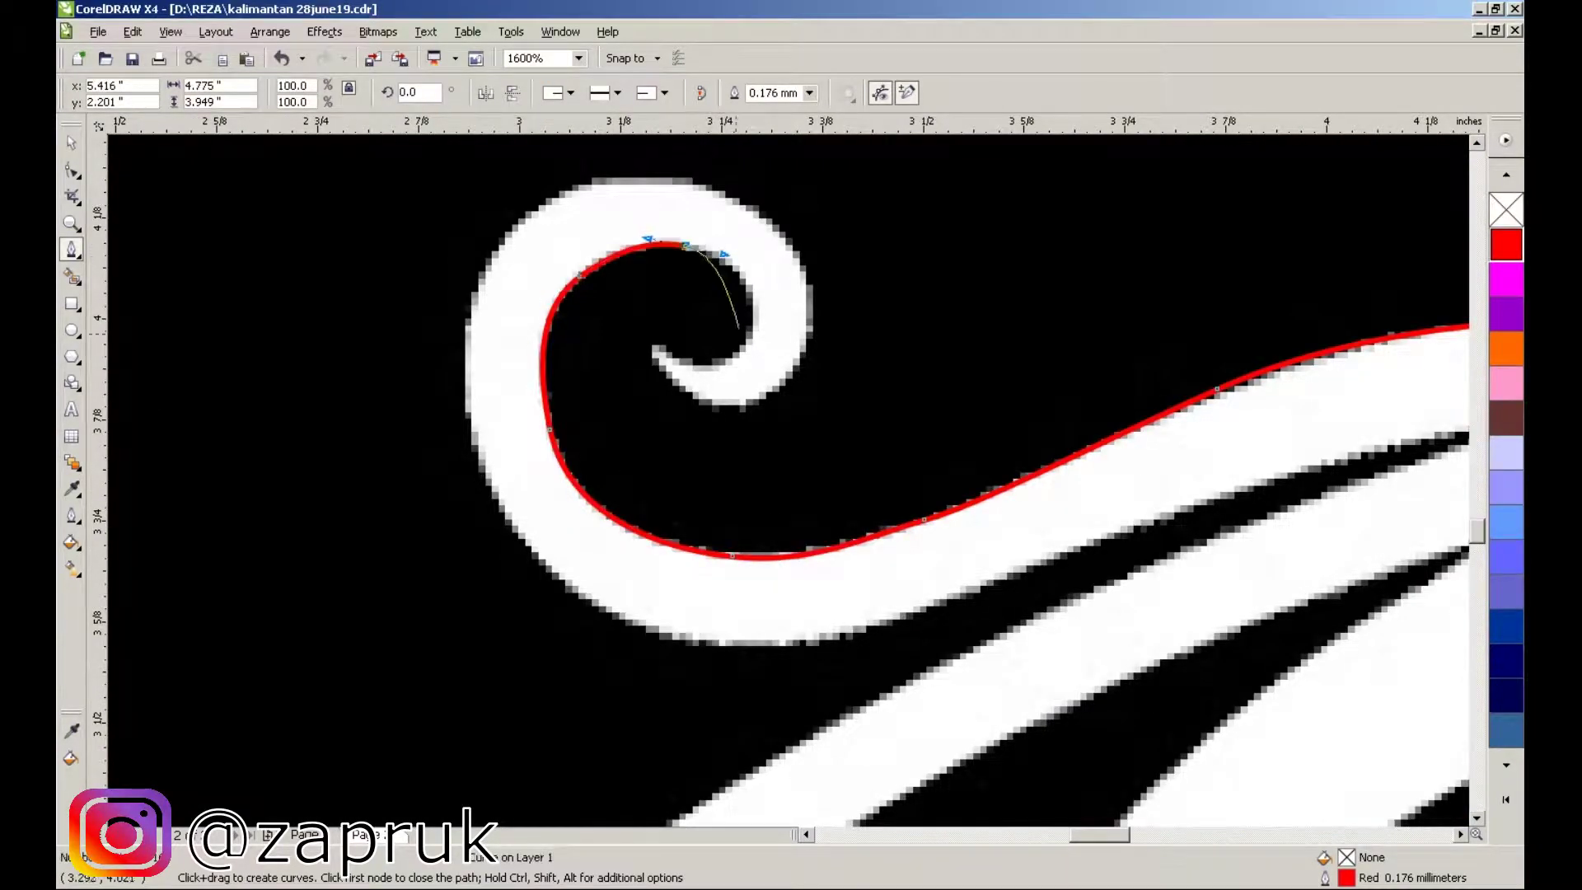
- Trace the large left curl around its tip and along its outer edge to the arm's lower edge
scroll(753, 297, up, 1)
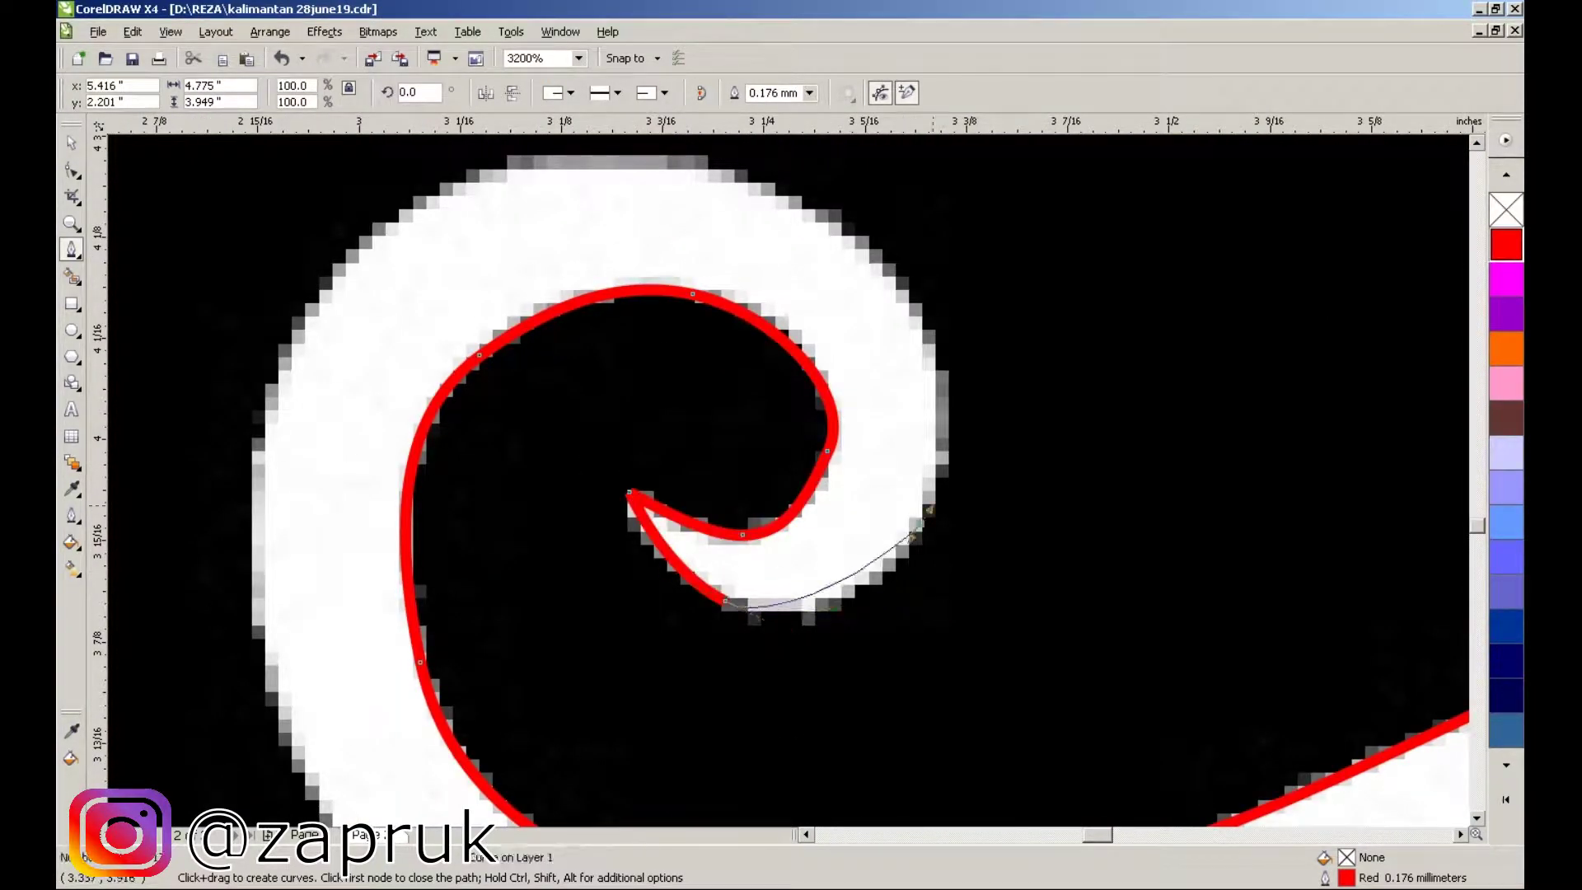
click(916, 318)
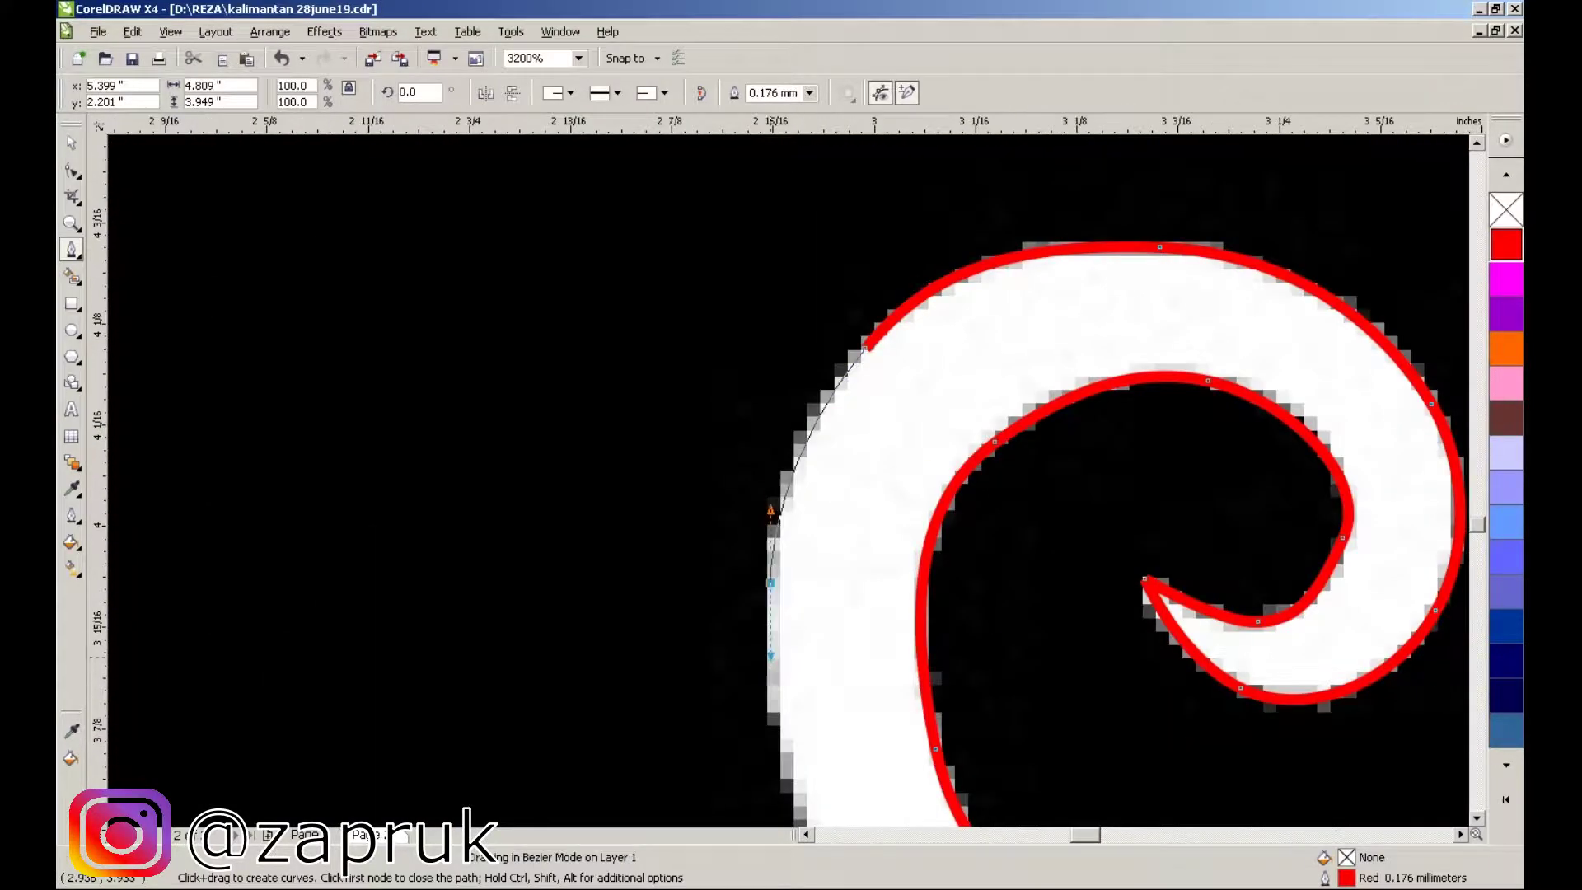
drag(935, 576, 1131, 615)
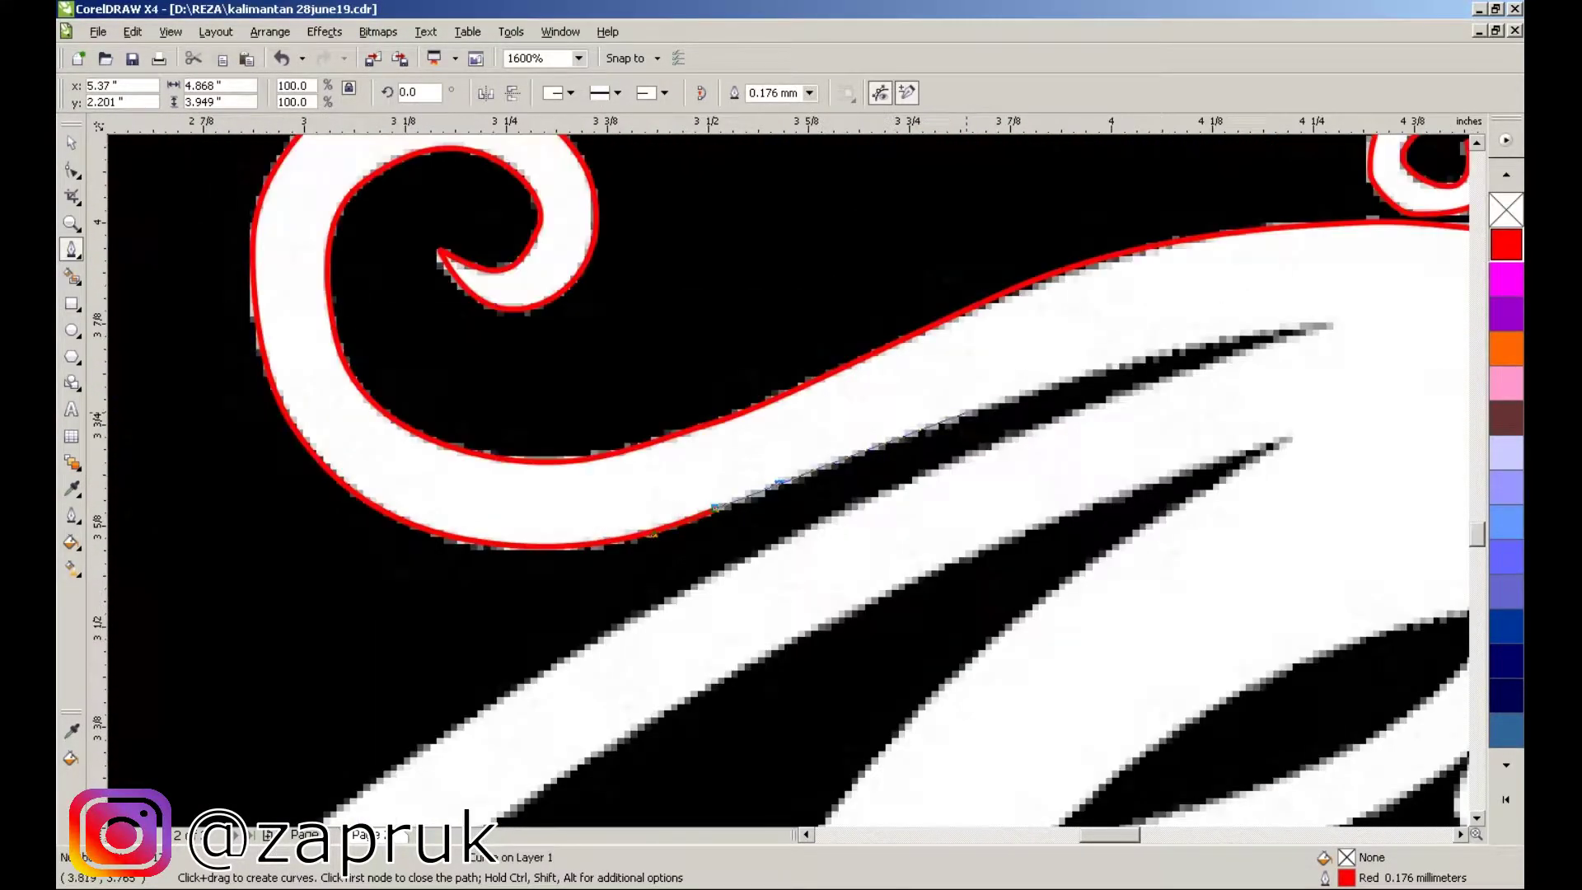
- Trace the narrow black gap and the long left arm's upper edge down past the green arm to its tip
click(548, 599)
scroll(1261, 426, down, 2)
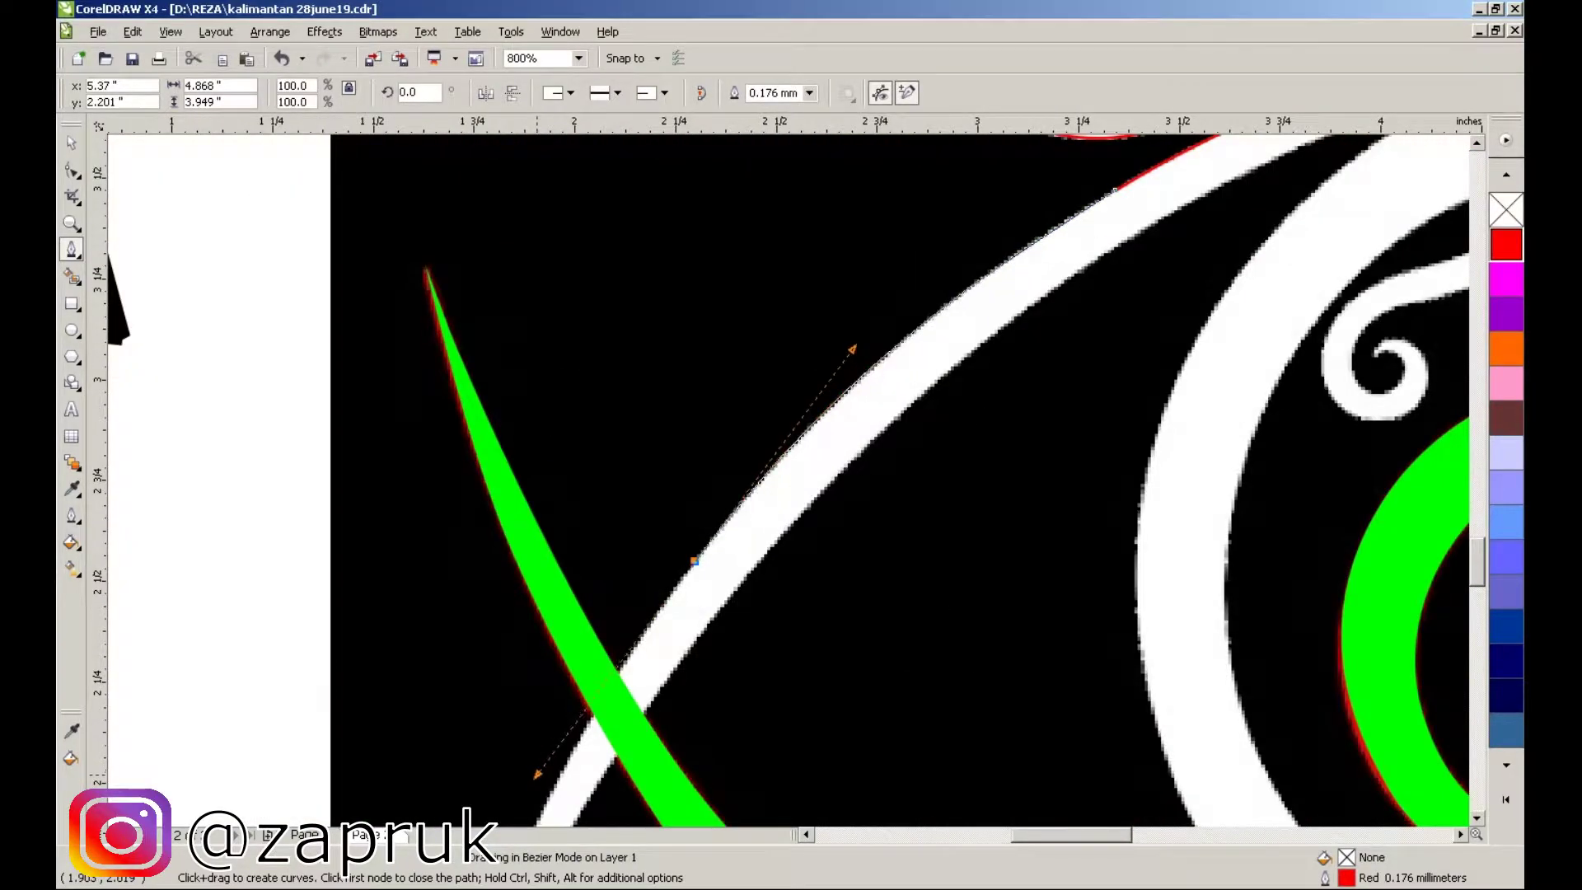
scroll(709, 564, up, 2)
scroll(724, 569, down, 1)
scroll(872, 280, up, 1)
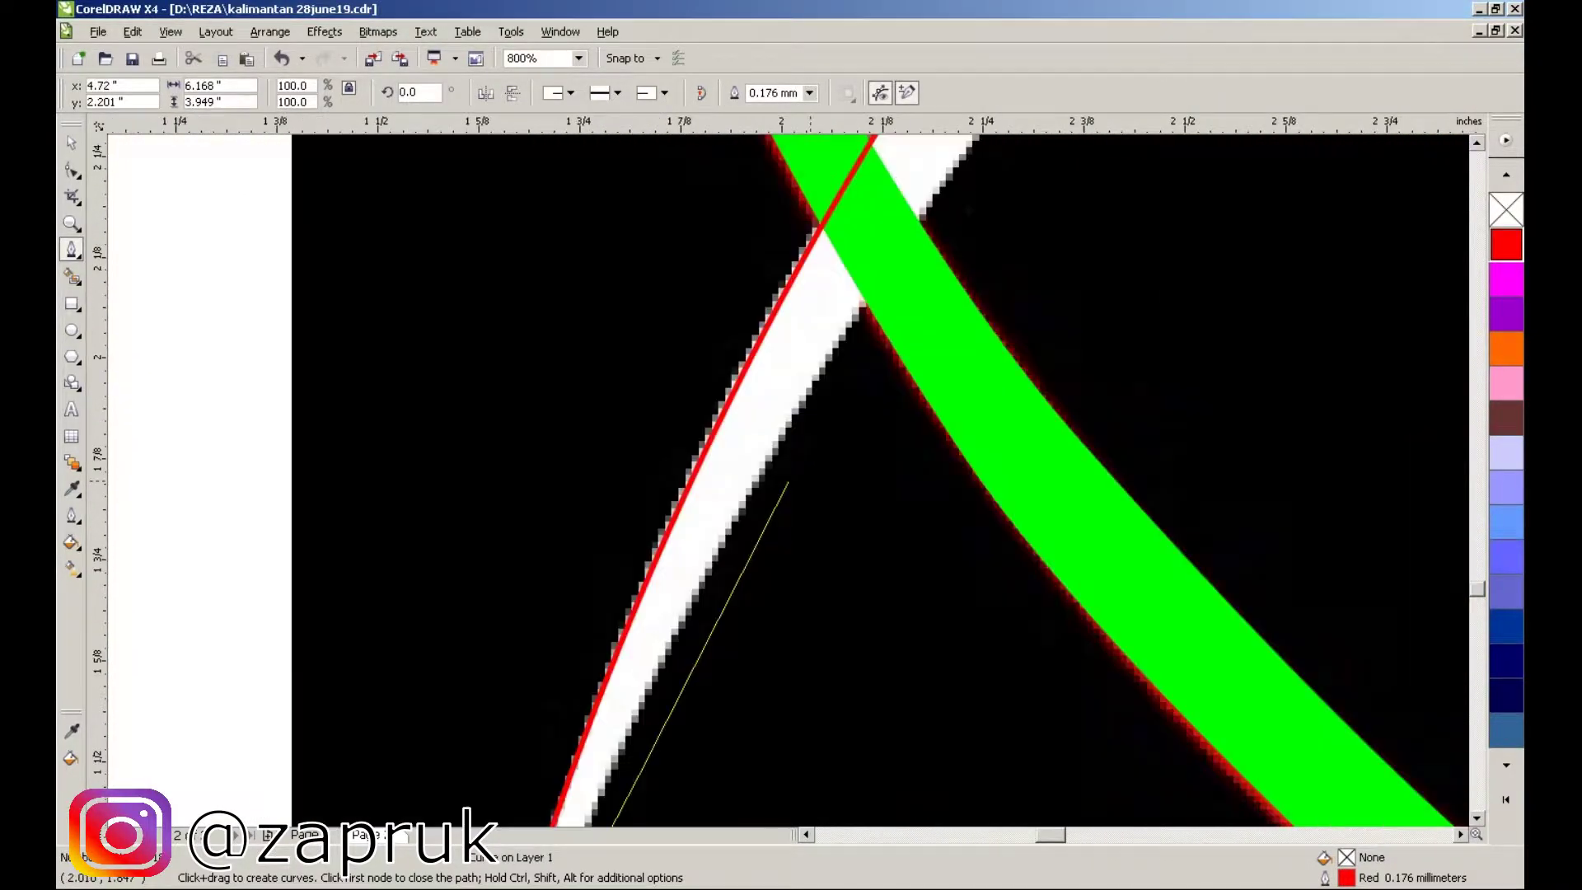
- Trace the long left arm's lower edge from its tip back up to the black gap beside the large spiral arm
scroll(957, 207, down, 1)
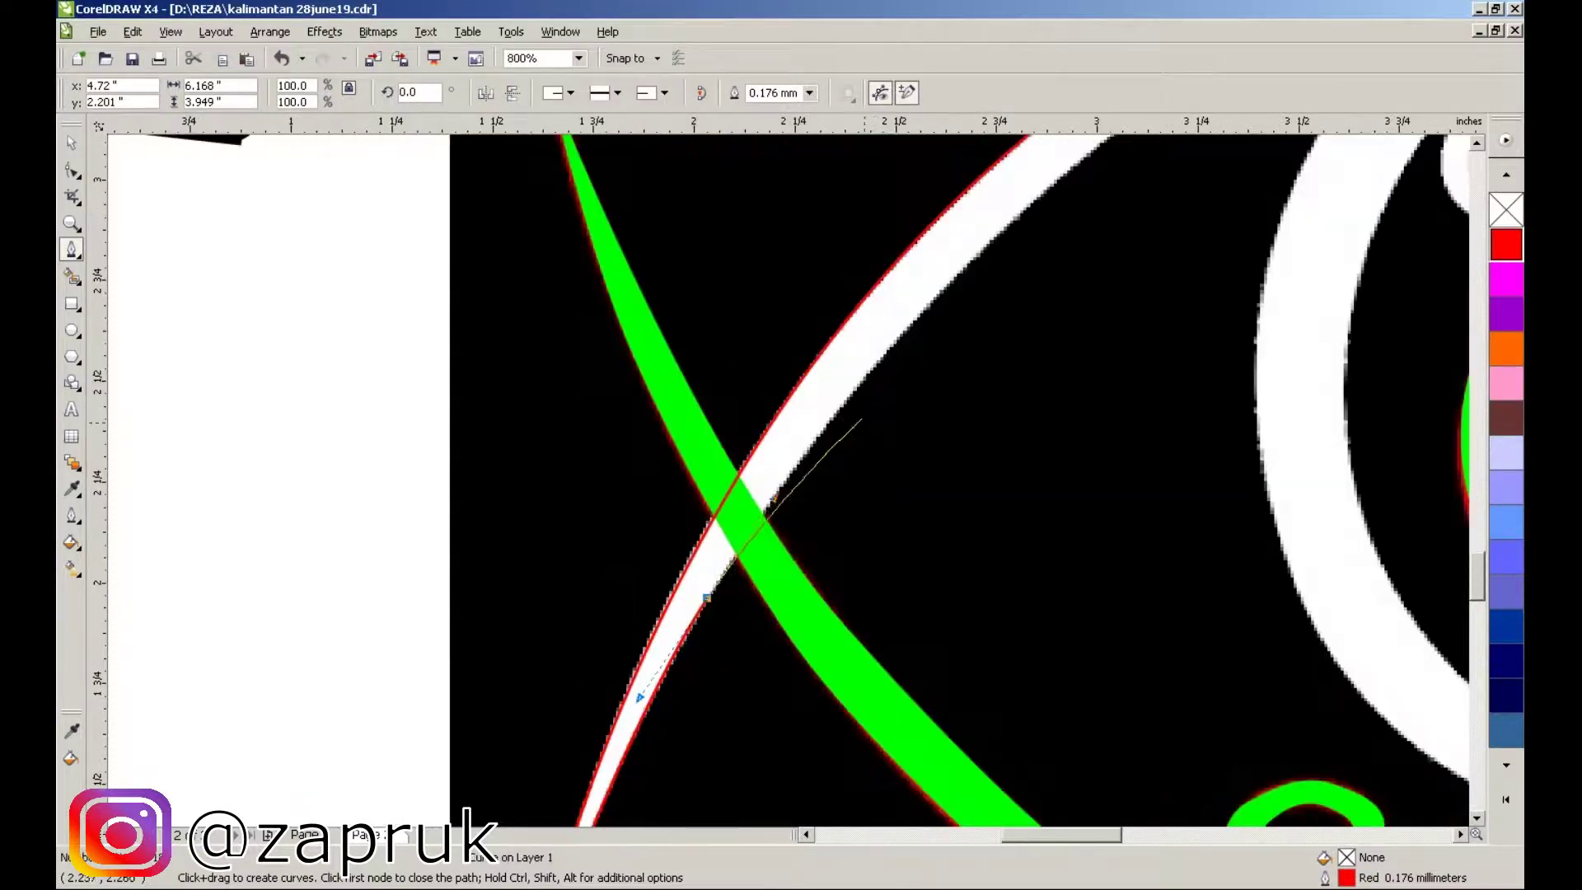
scroll(791, 480, up, 1)
drag(790, 480, 847, 416)
scroll(836, 420, down, 1)
scroll(835, 396, up, 2)
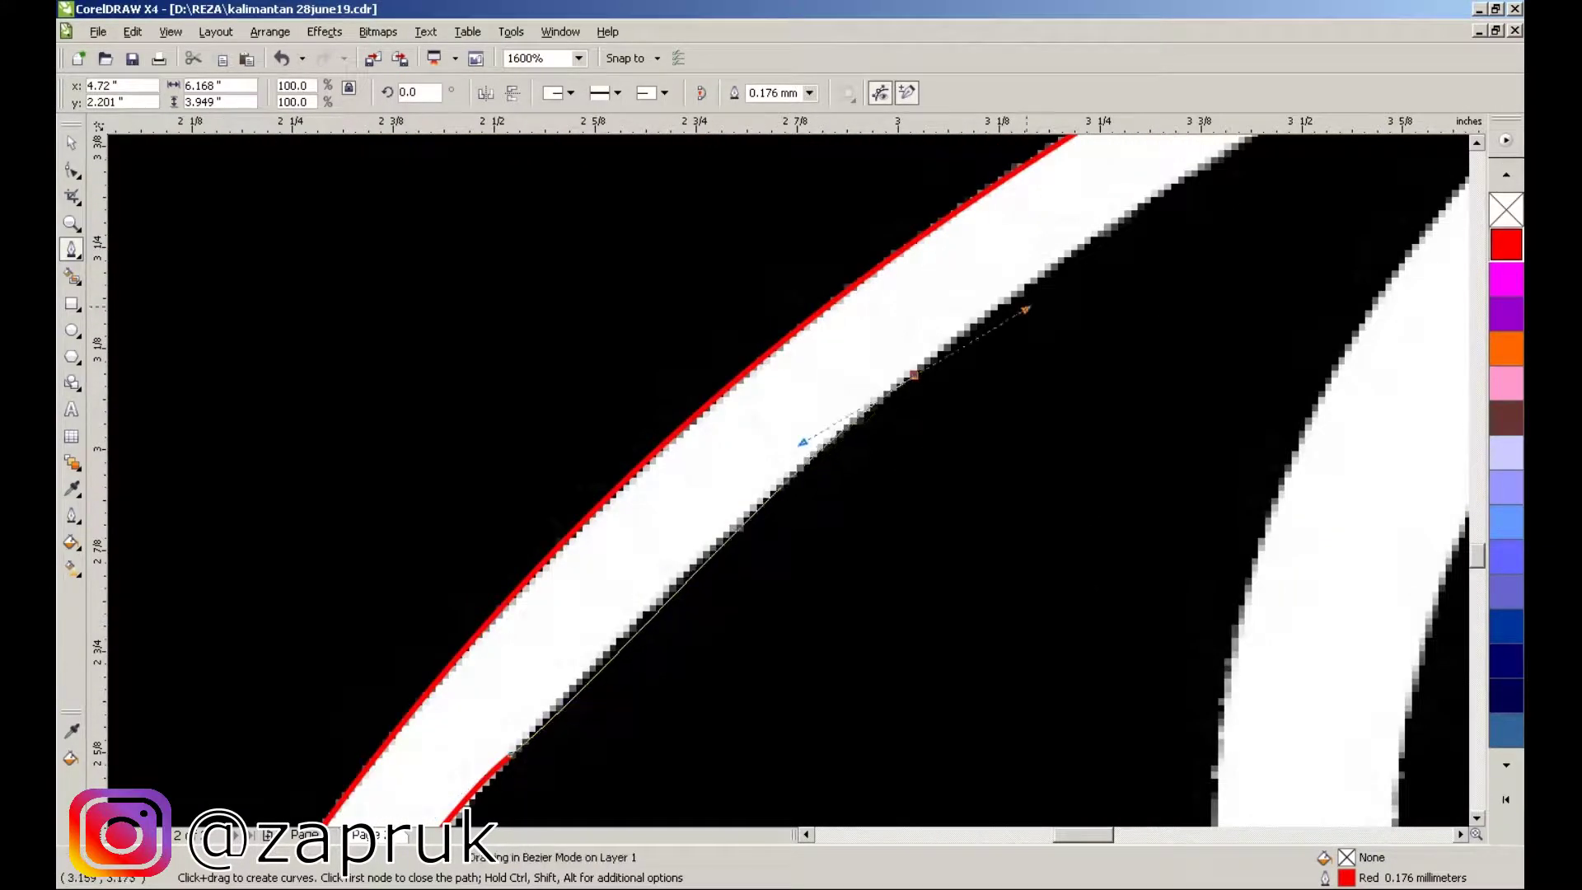
scroll(979, 303, down, 1)
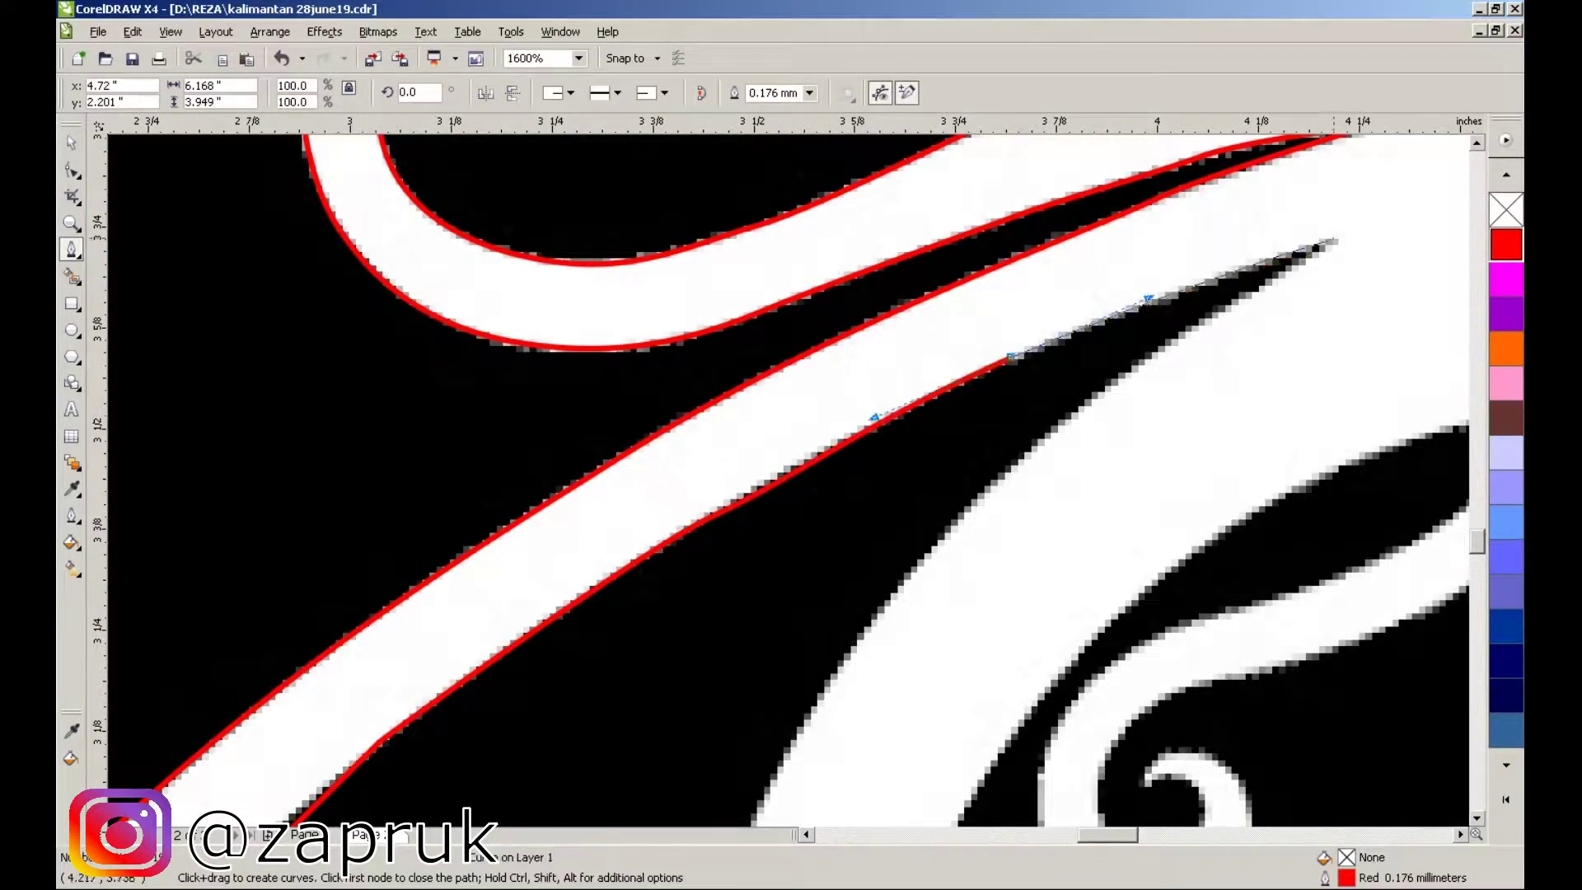
scroll(1335, 241, down, 1)
- Trace the large white spiral's outer edge down its left side and around its bottom, correcting the left segment's curvature
scroll(813, 142, down, 3)
key(F10)
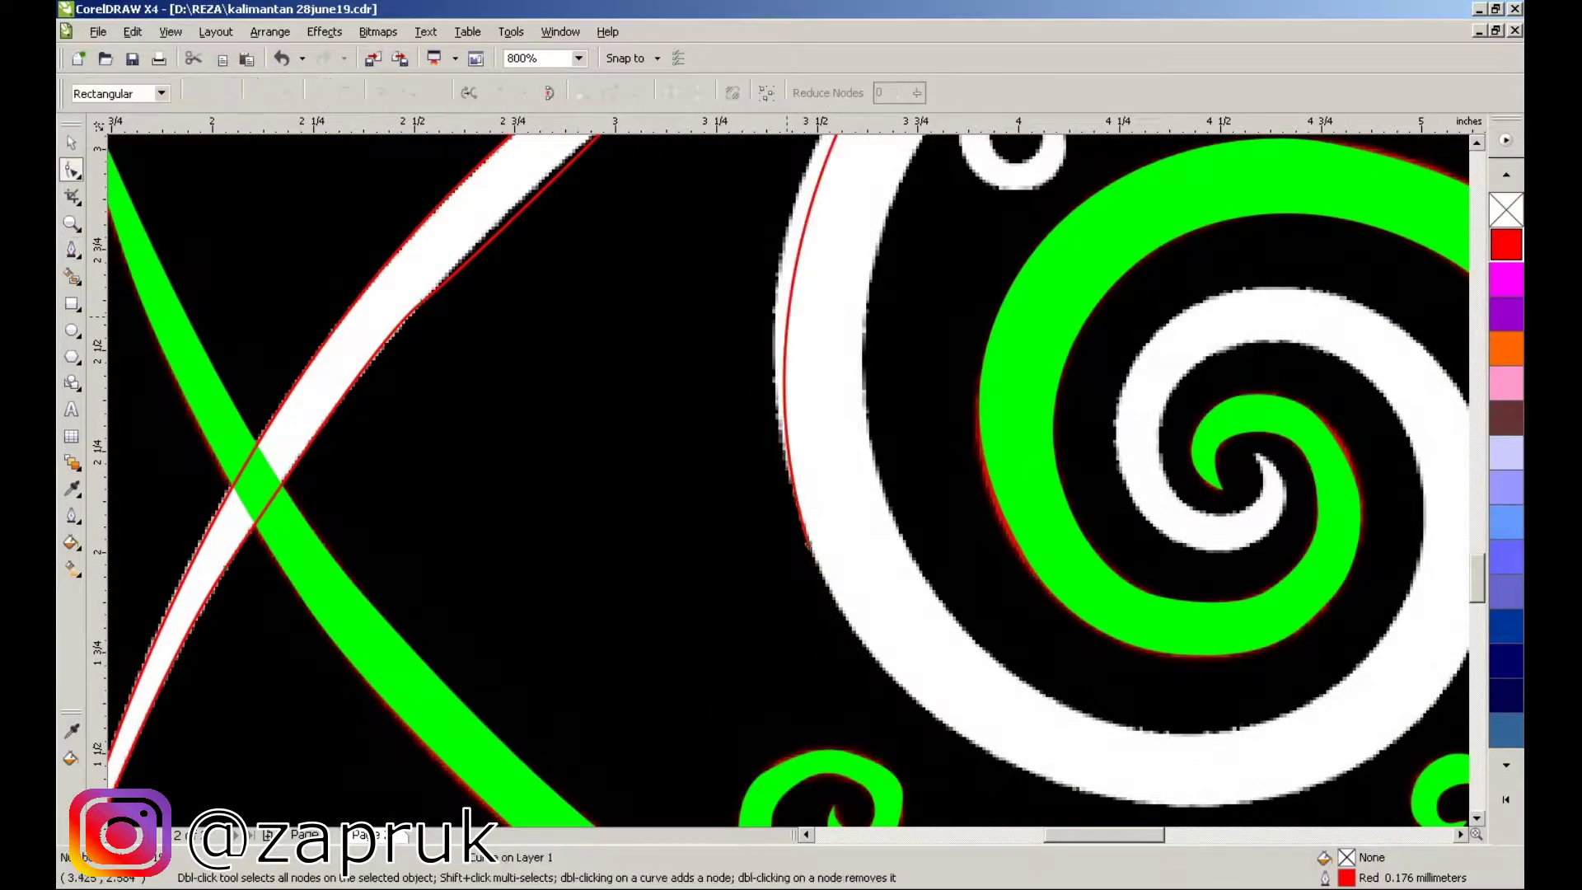
key(F5)
scroll(922, 453, down, 3)
click(892, 463)
key(F10)
scroll(819, 513, down, 1)
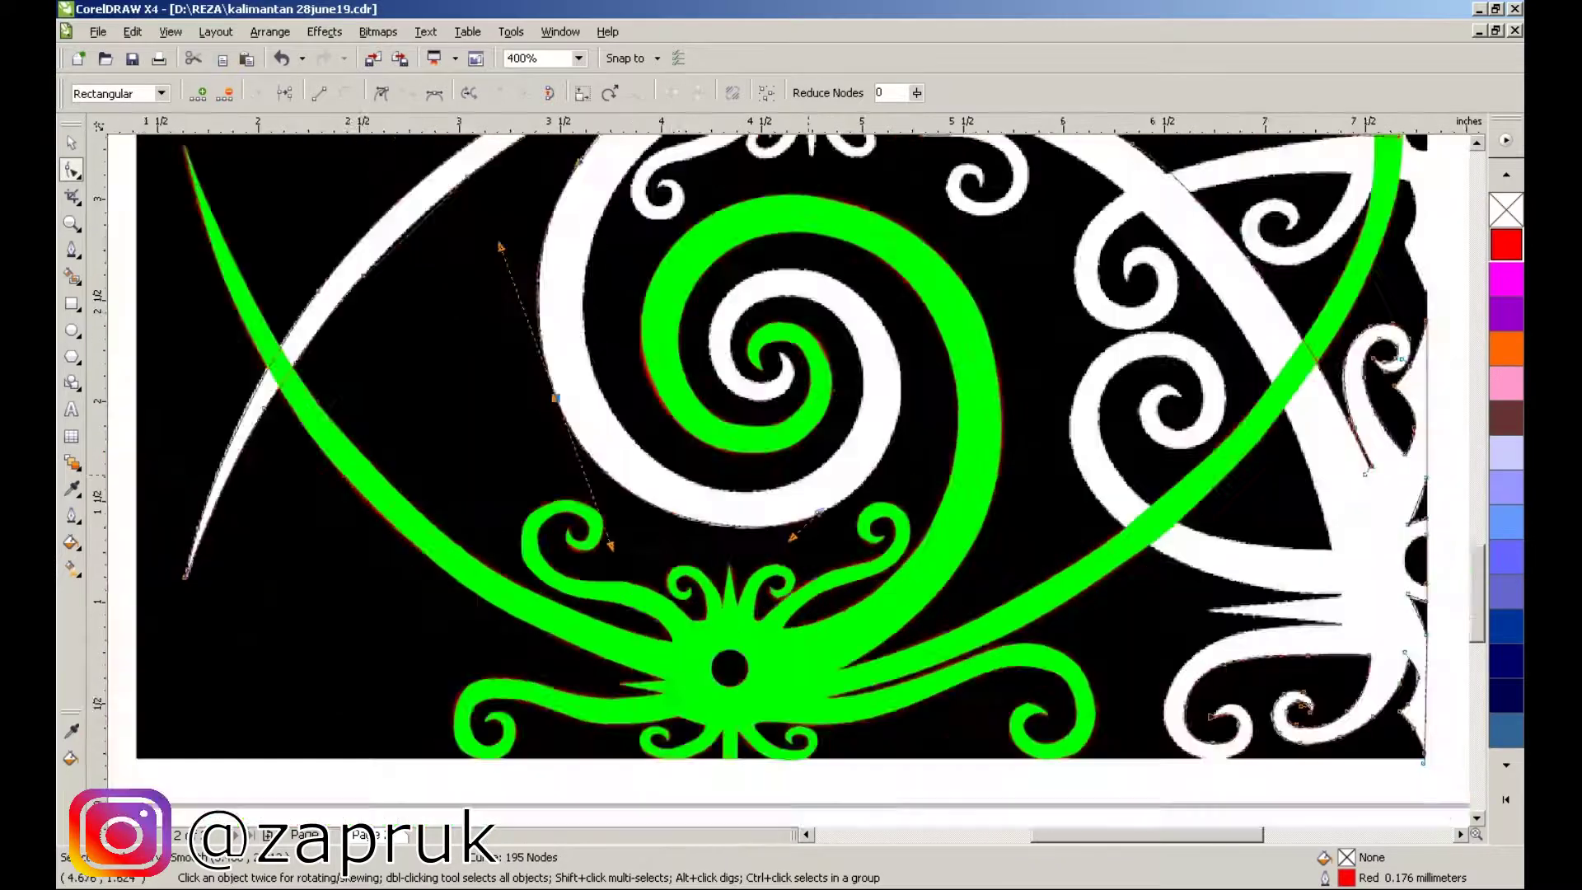
scroll(818, 513, down, 1)
scroll(818, 513, down, 1)
key(F5)
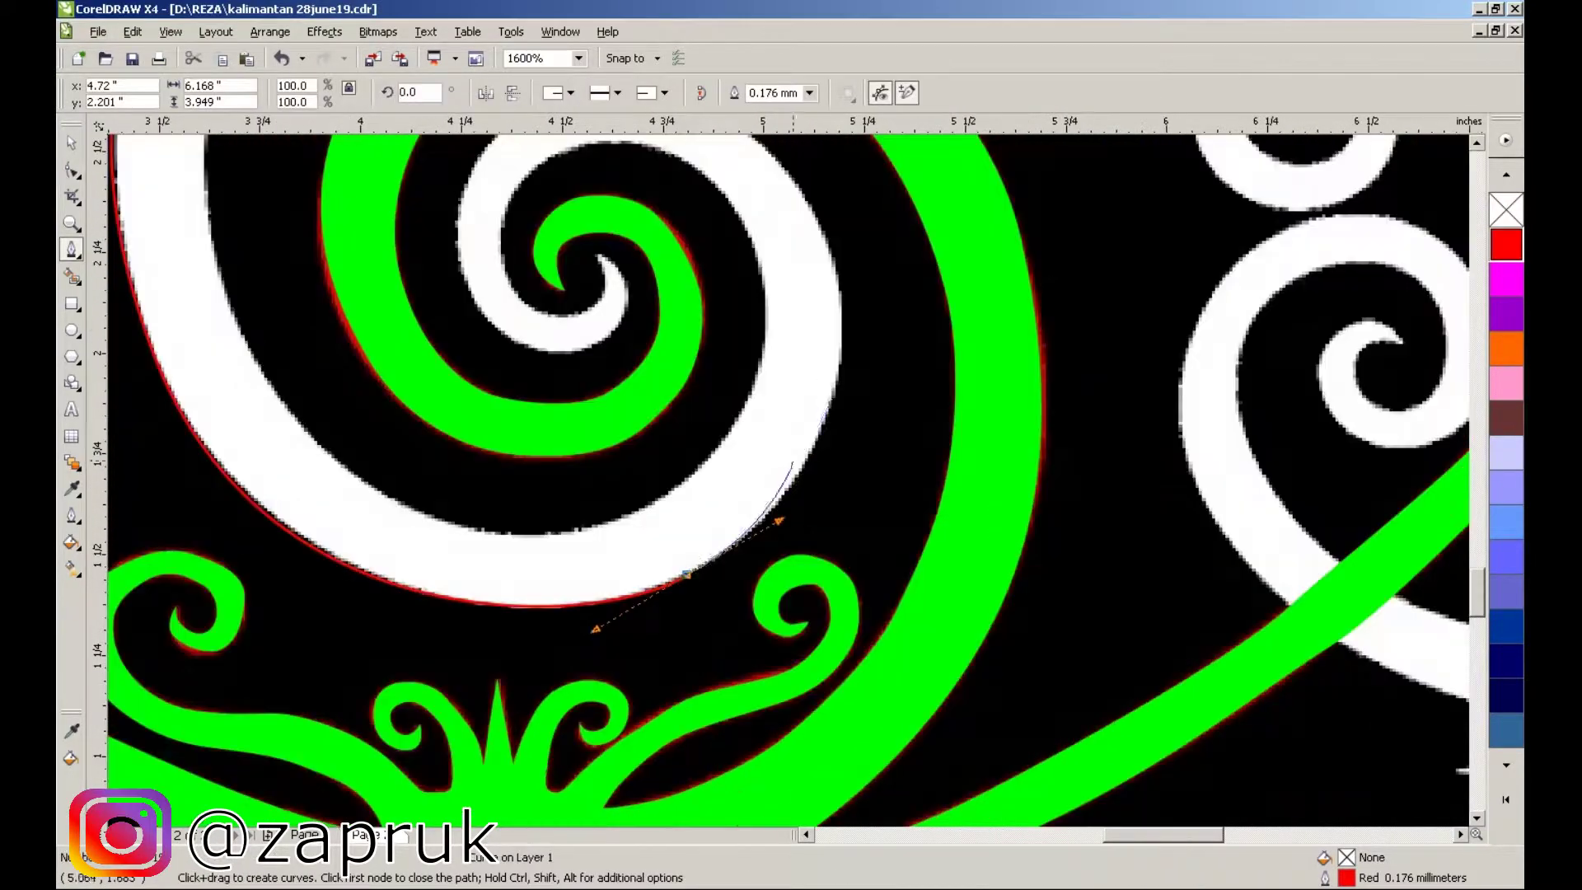
- Trace the white spiral's outer edge to its inner tip and its inner edge back over the top, correcting the top segment's curve
scroll(789, 480, up, 1)
drag(309, 188, 169, 233)
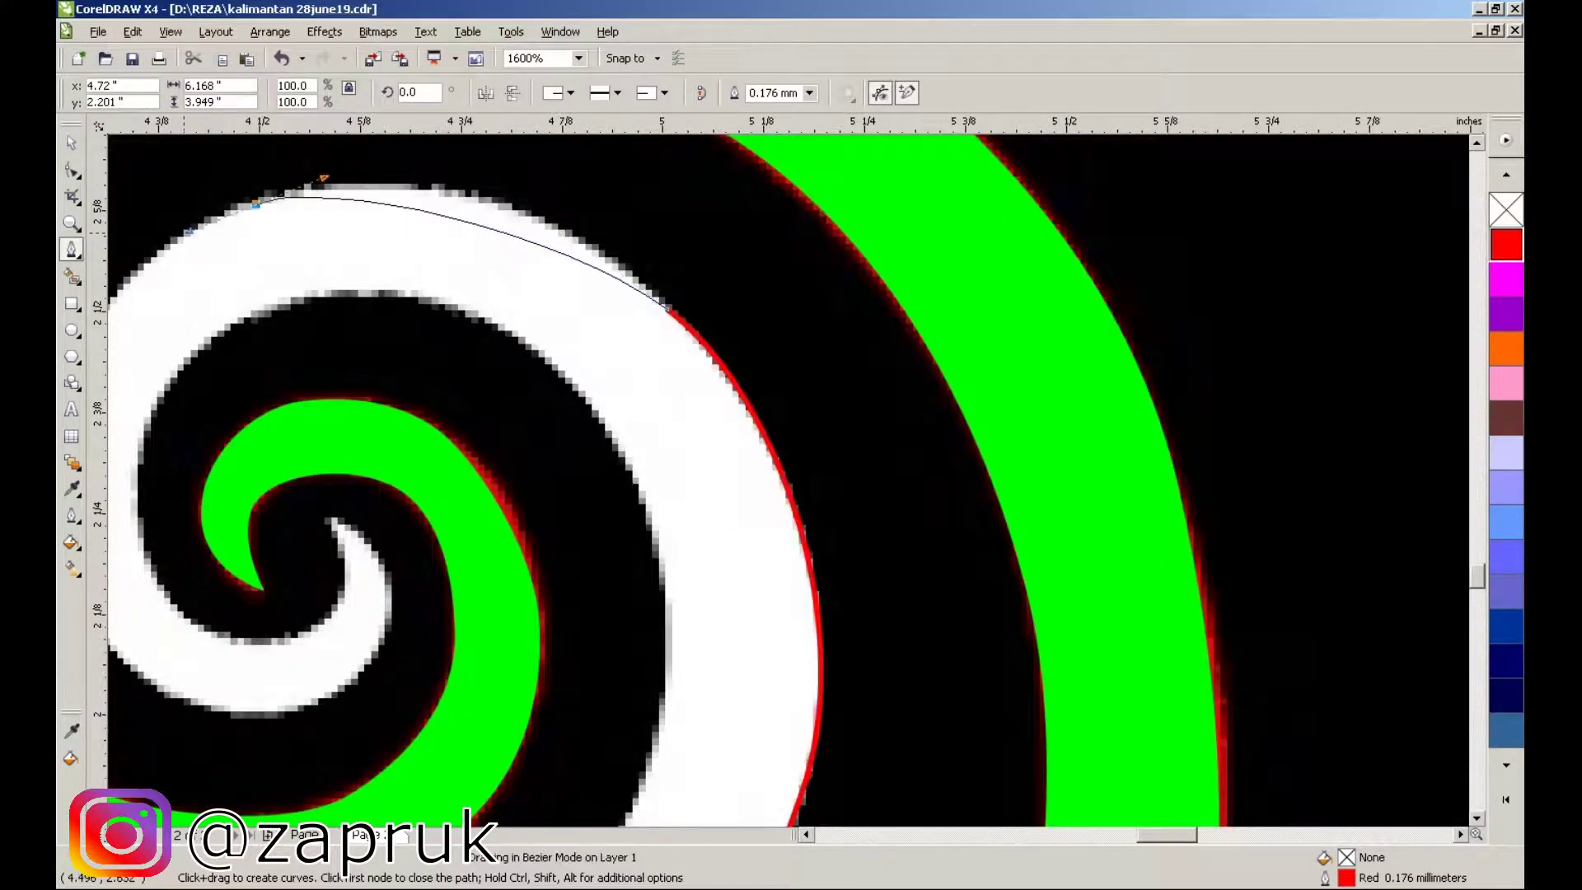
scroll(767, 385, down, 1)
scroll(630, 385, up, 1)
key(F10)
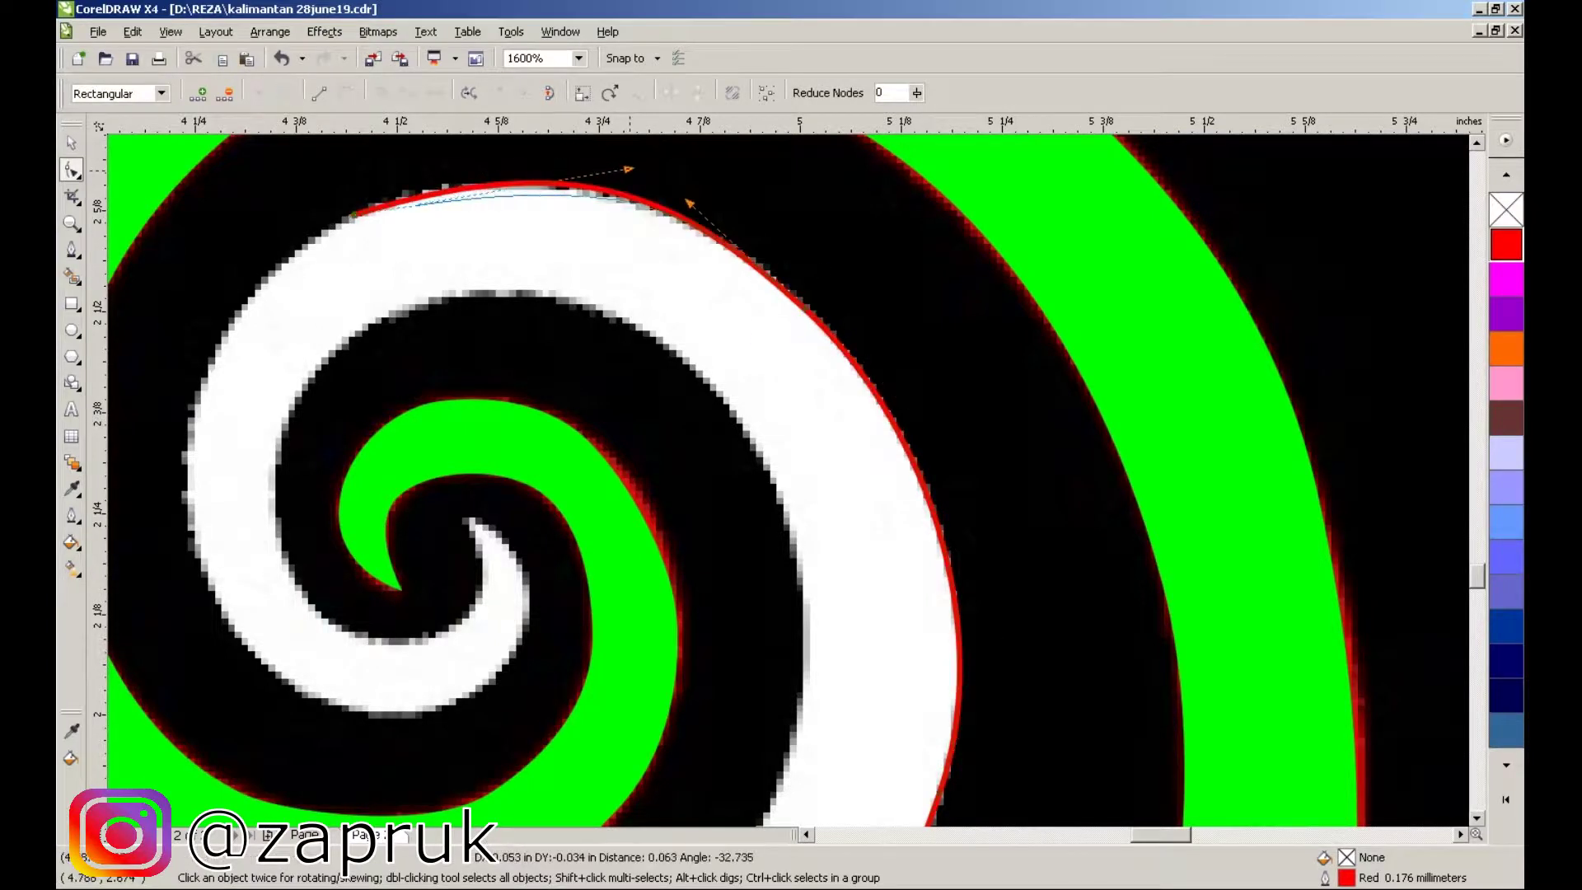
key(F5)
drag(437, 703, 499, 684)
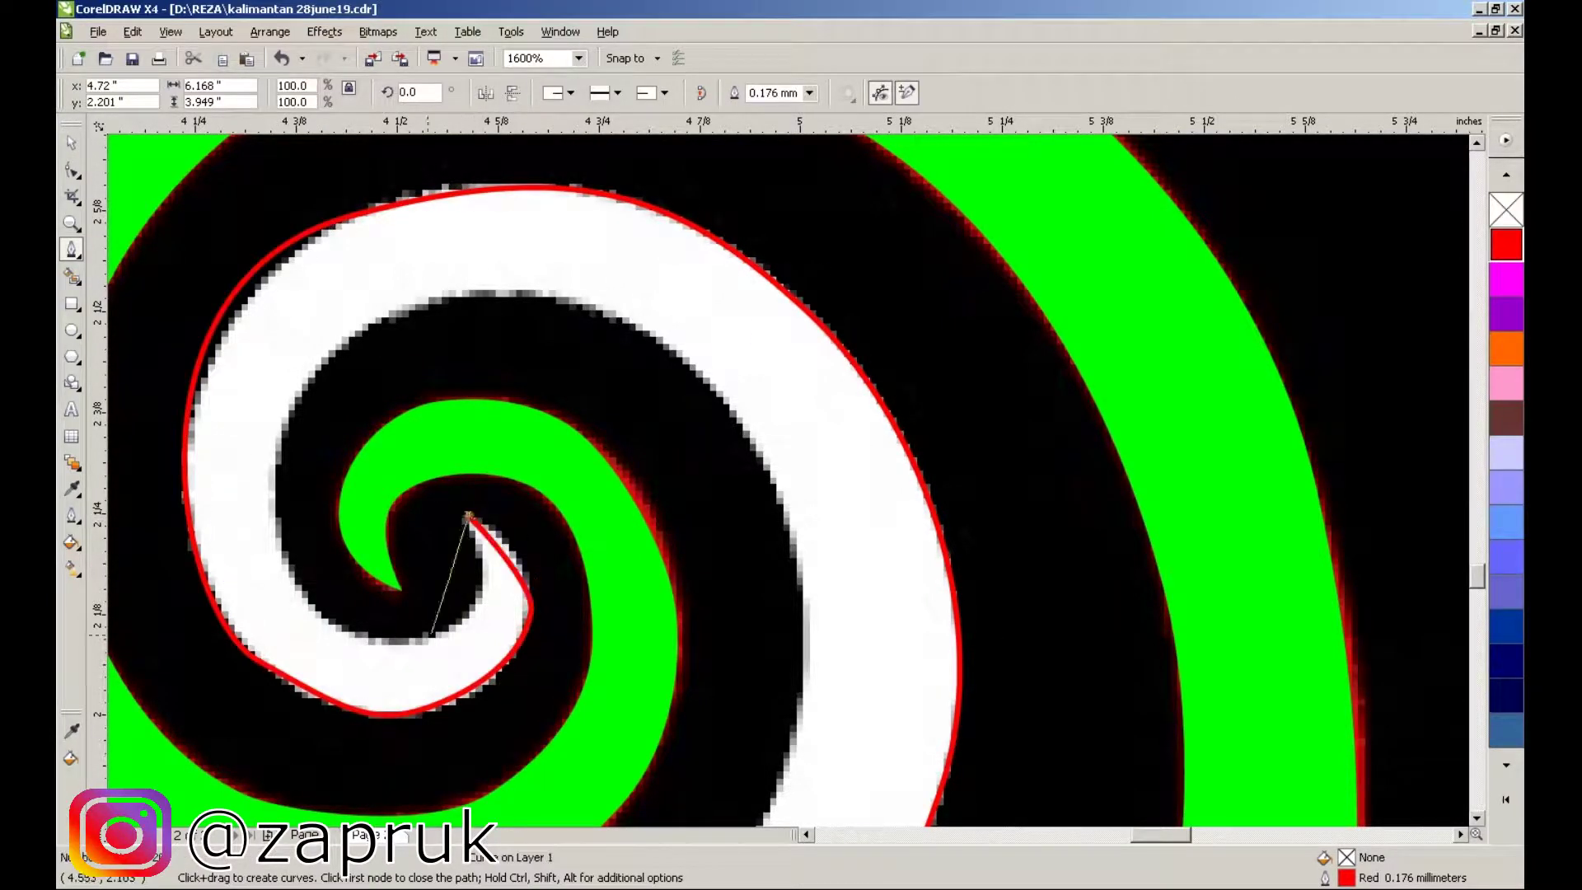
- Reshape the white spiral's outline around its inner tip and delete the surplus node there
key(F10)
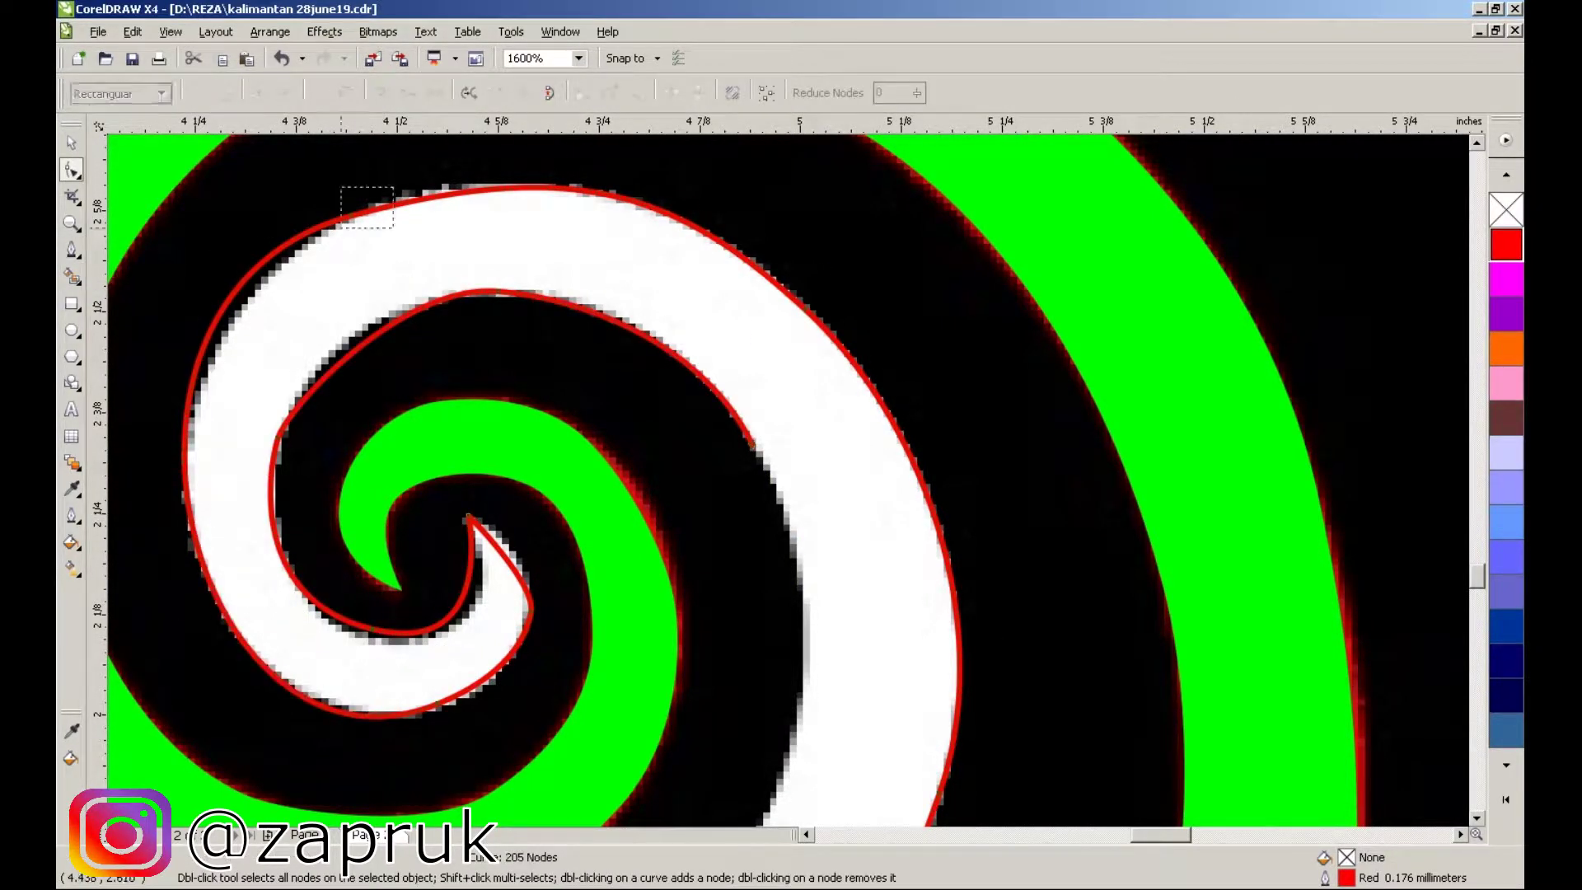
scroll(1246, 624, down, 2)
scroll(738, 539, up, 2)
scroll(739, 687, up, 1)
double_click(909, 720)
scroll(854, 466, down, 1)
drag(856, 467, 865, 371)
key(Escape)
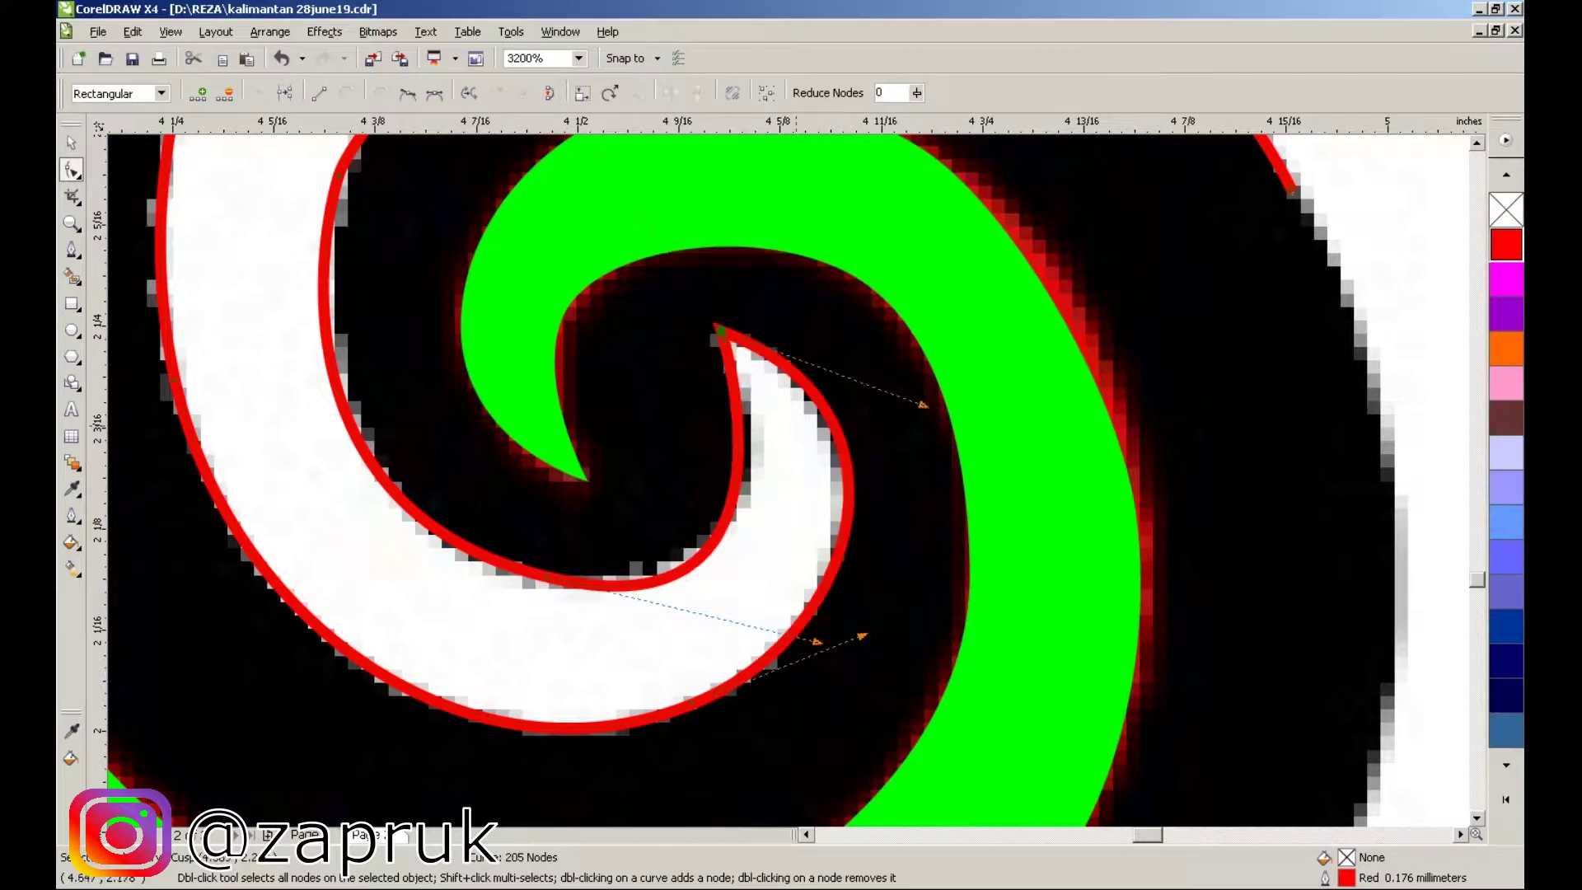
scroll(1187, 685, down, 1)
key(Delete)
click(992, 284)
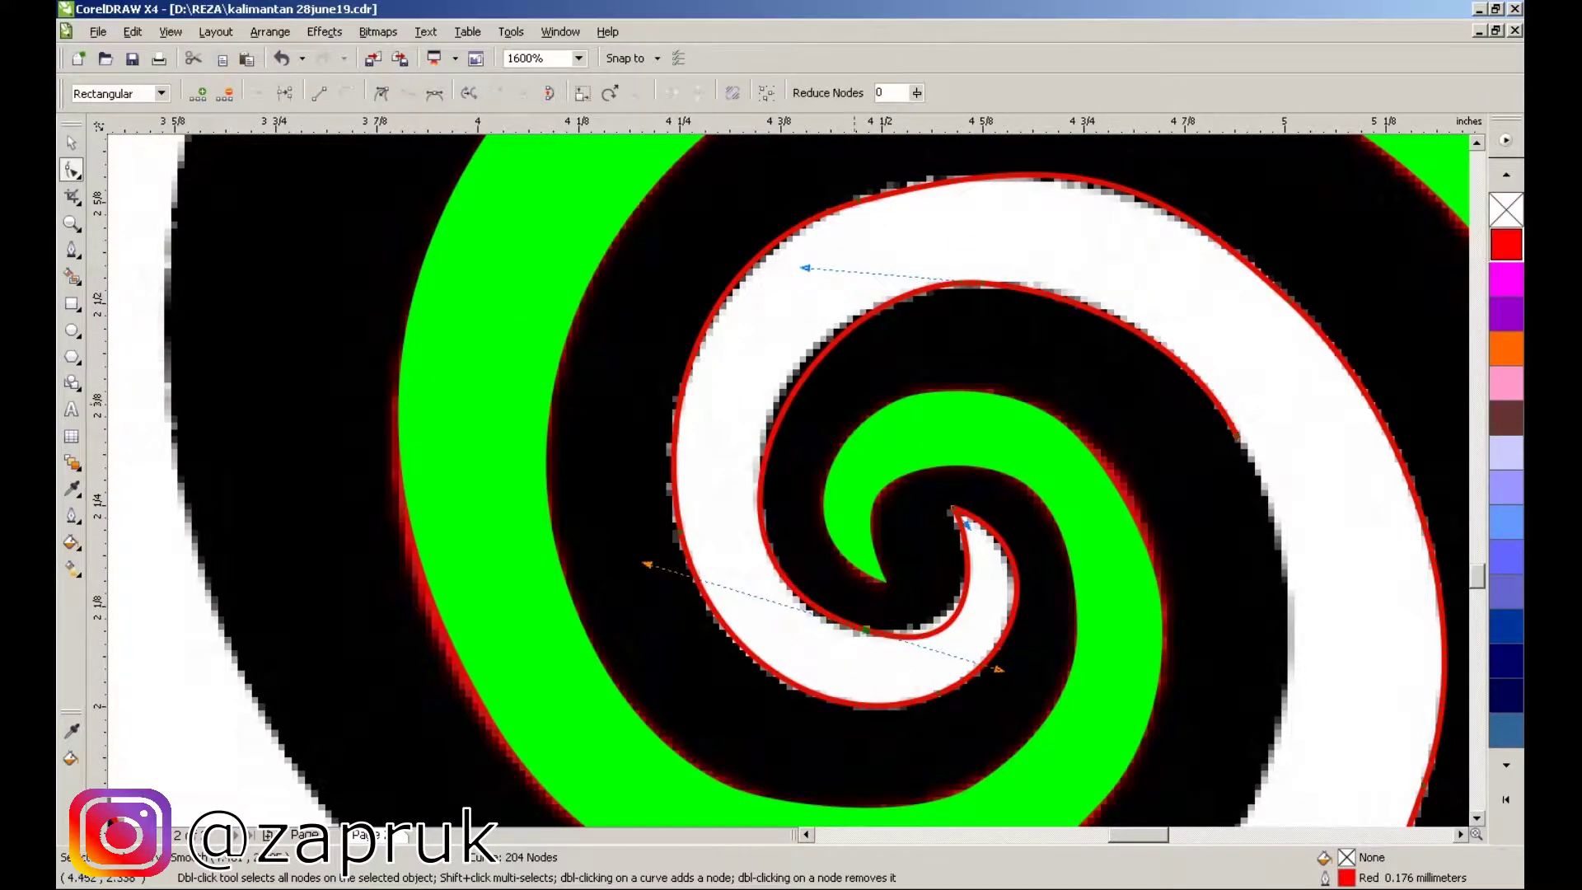
- Add a node on the left of the spiral's inner edge and adjust the inner and top outer curves to follow the bitmap
scroll(973, 288, up, 1)
scroll(680, 659, down, 2)
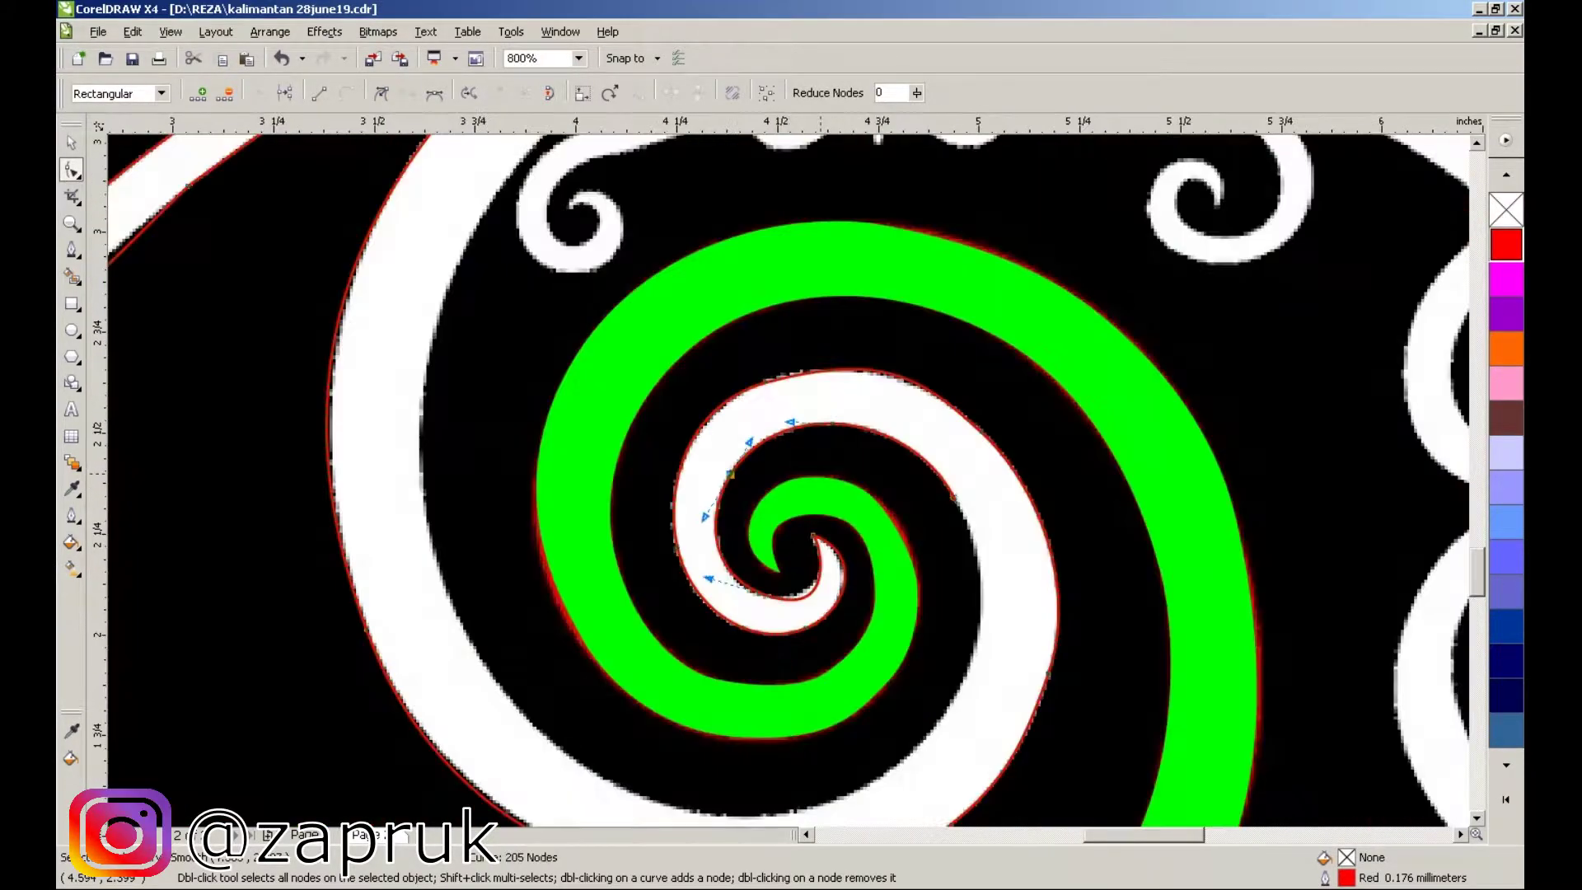
scroll(680, 660, up, 1)
scroll(821, 446, up, 1)
scroll(822, 446, down, 4)
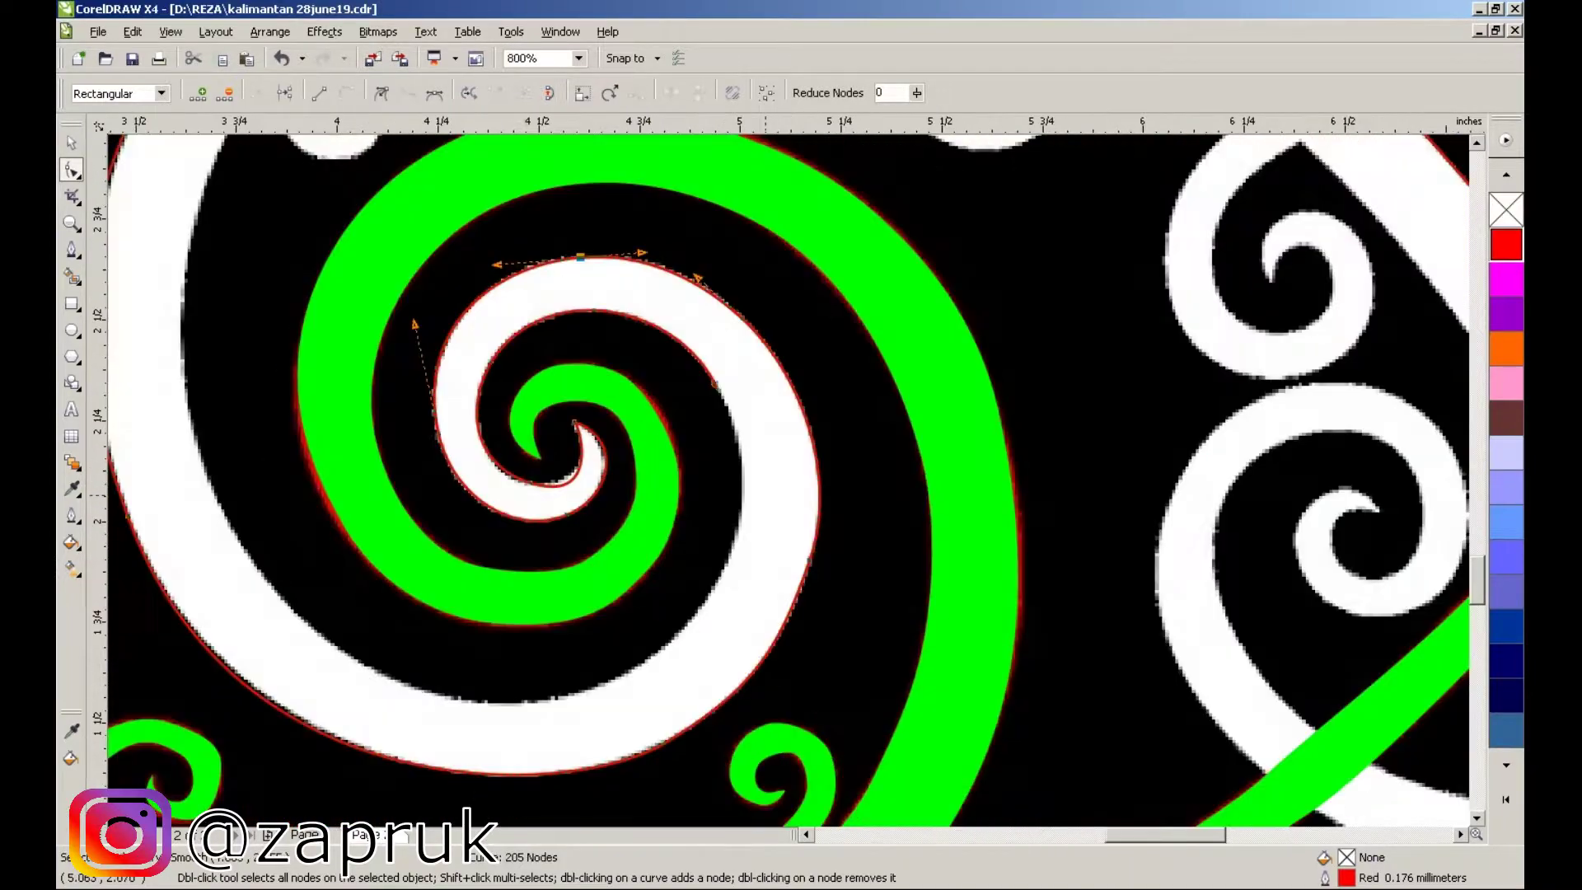
- Set the curve's fill to Pastel Blue and trace the spiral's inner edge around the bottom and up to the lower flower gap
key(space)
scroll(801, 419, up, 3)
key(F5)
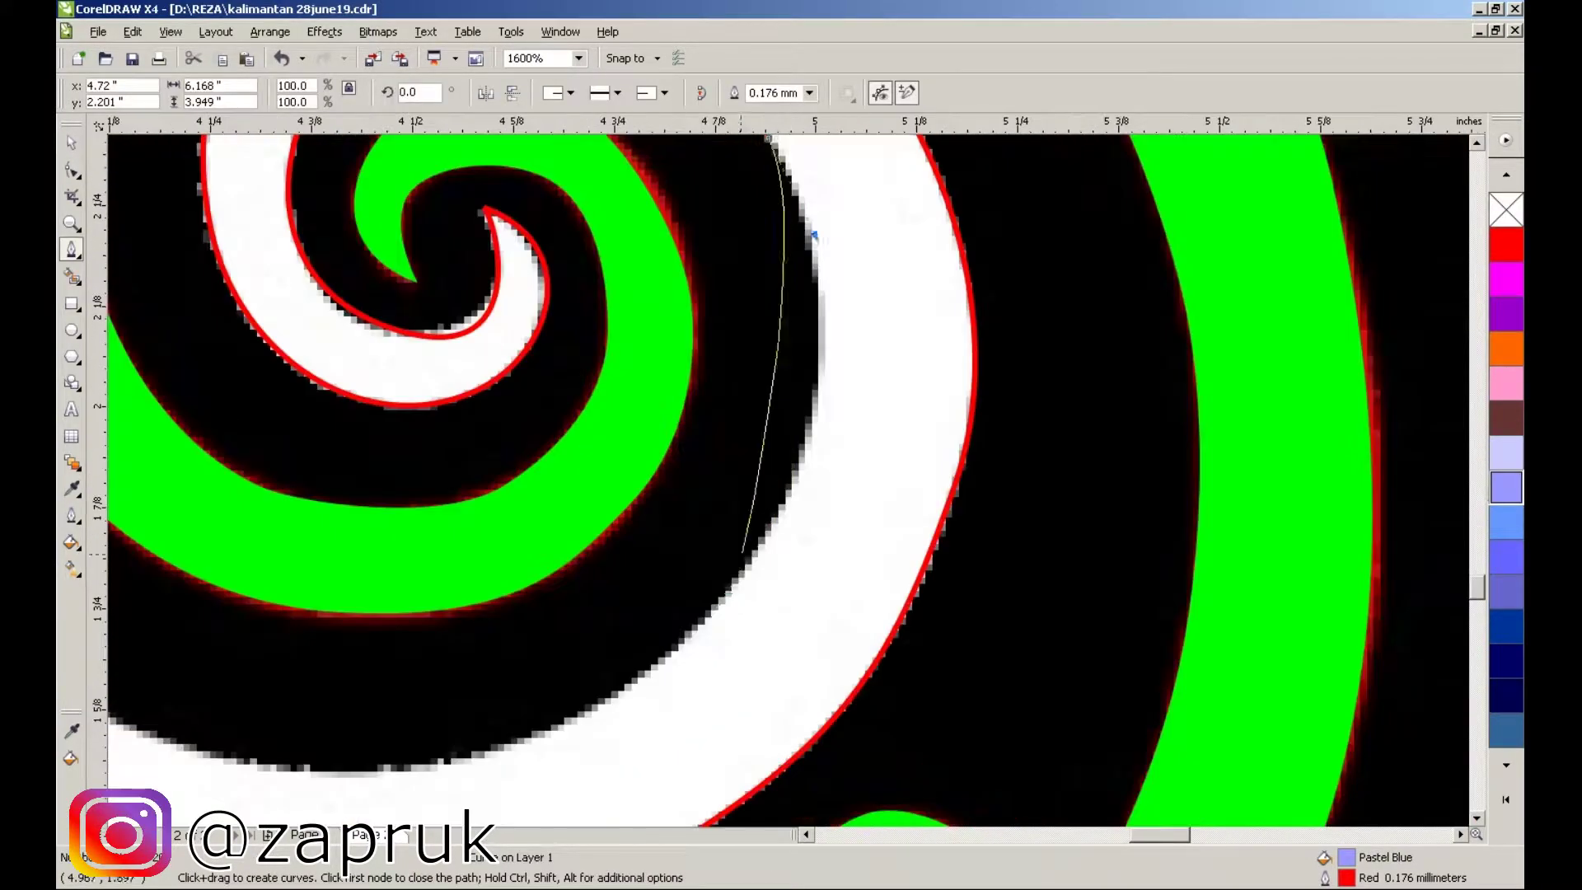
scroll(591, 731, down, 1)
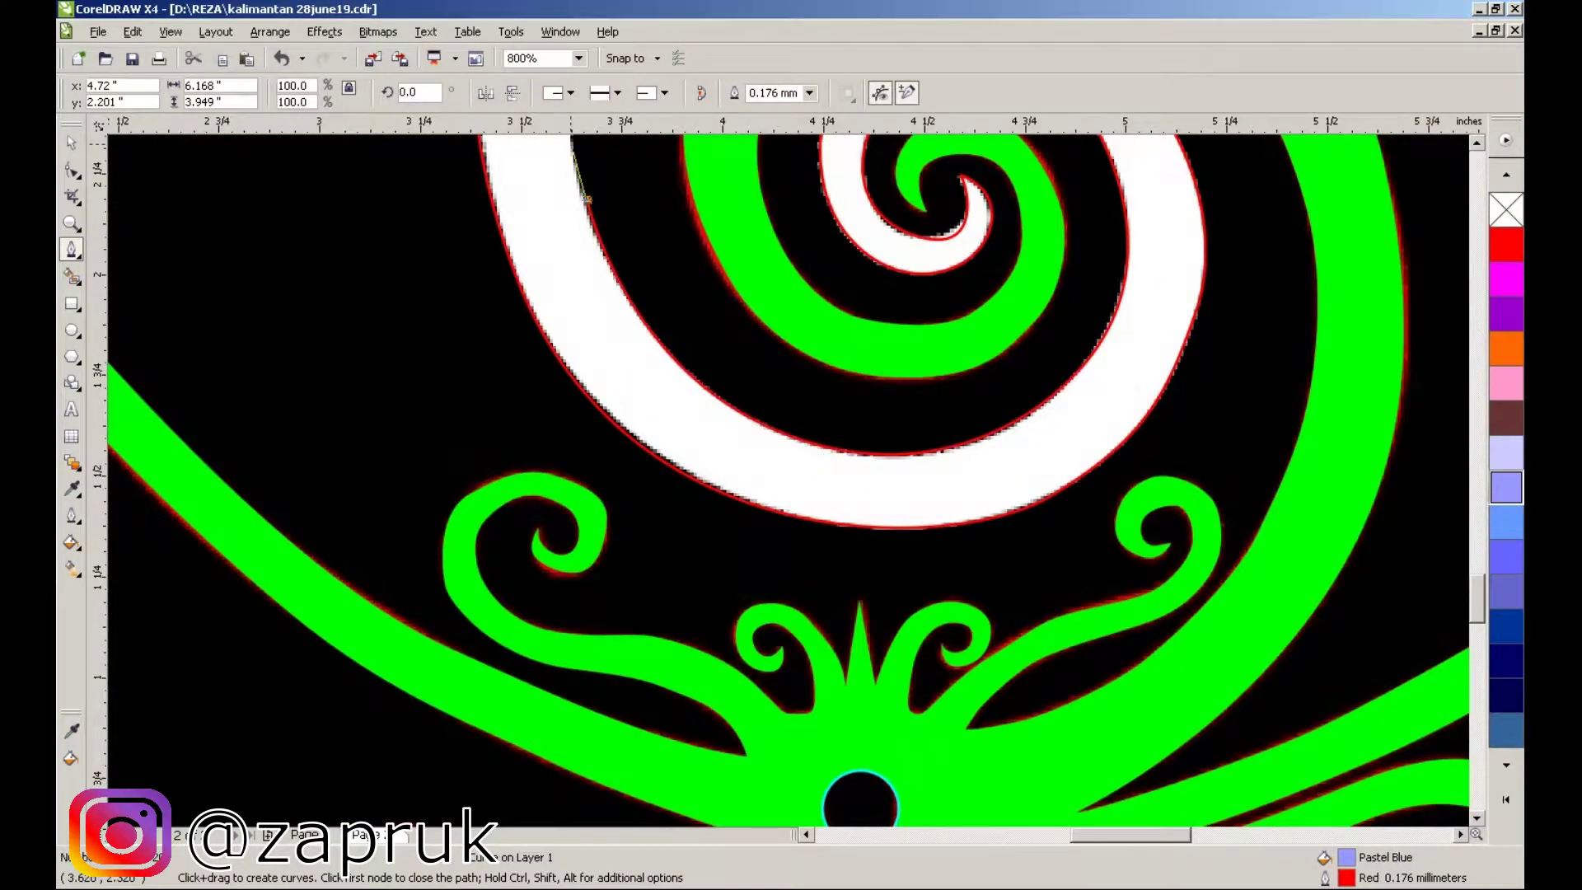
drag(588, 200, 810, 677)
scroll(997, 141, up, 1)
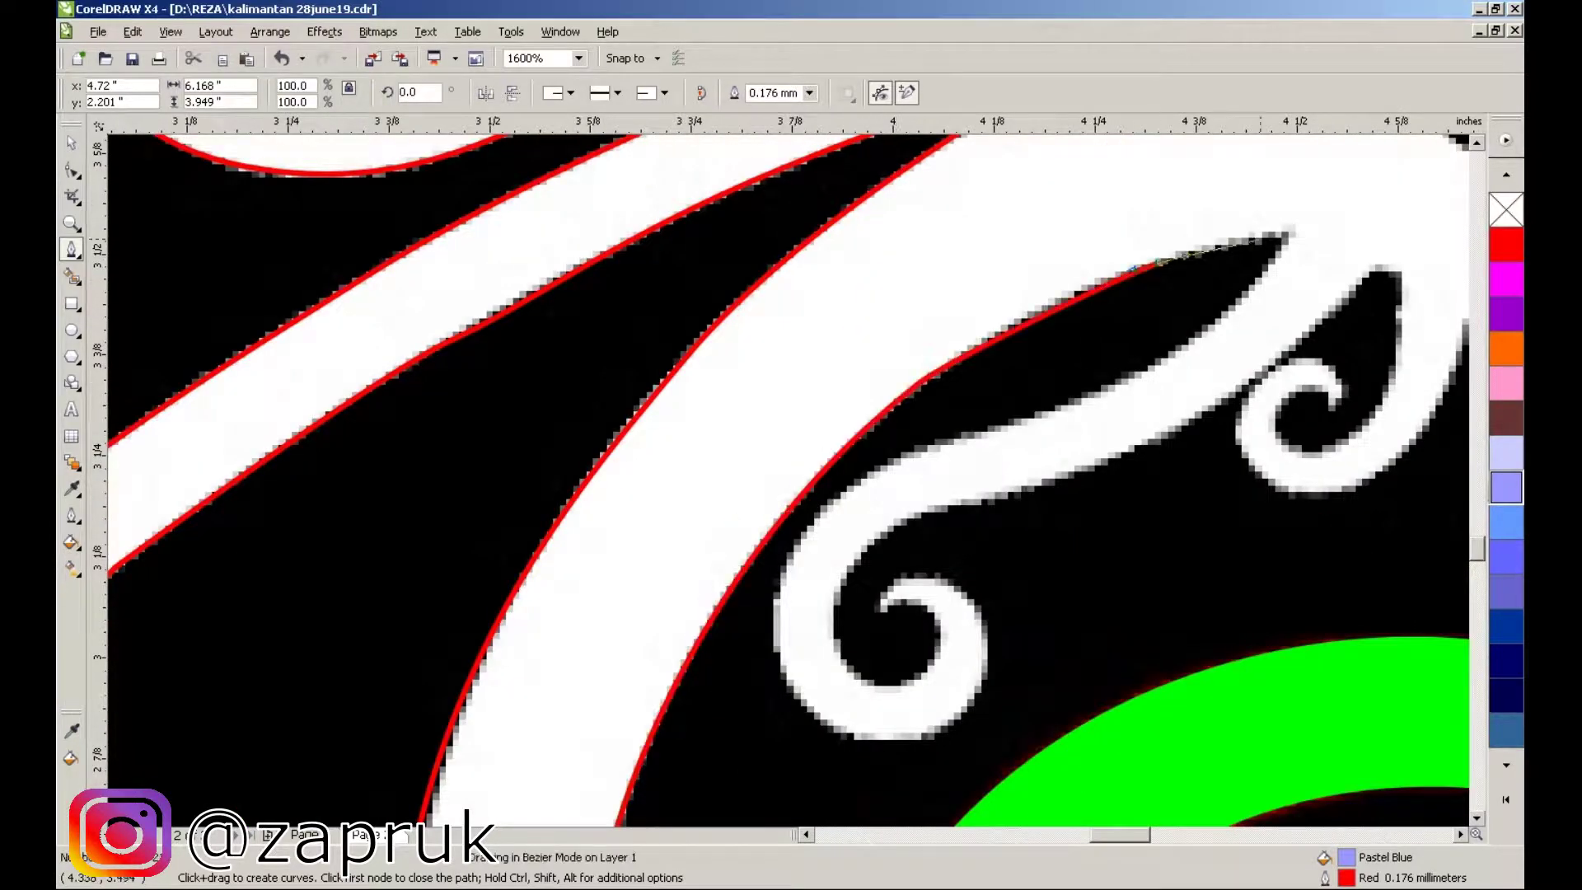
- Trace the lower left curled arm and the small curls and spike beneath the upper flower
scroll(862, 677, down, 1)
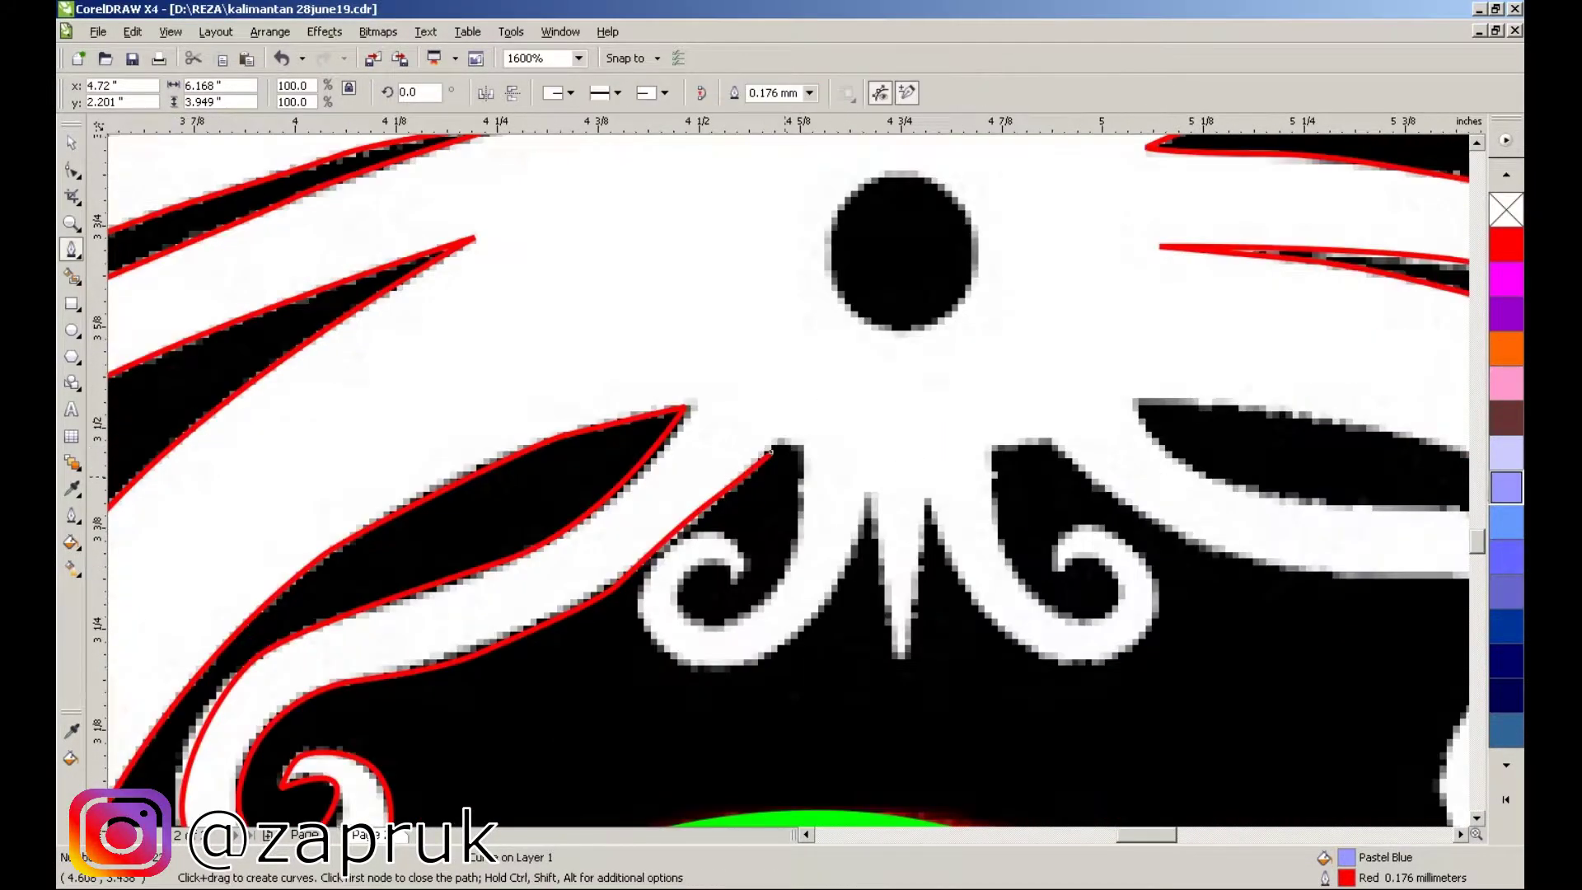
scroll(783, 478, up, 2)
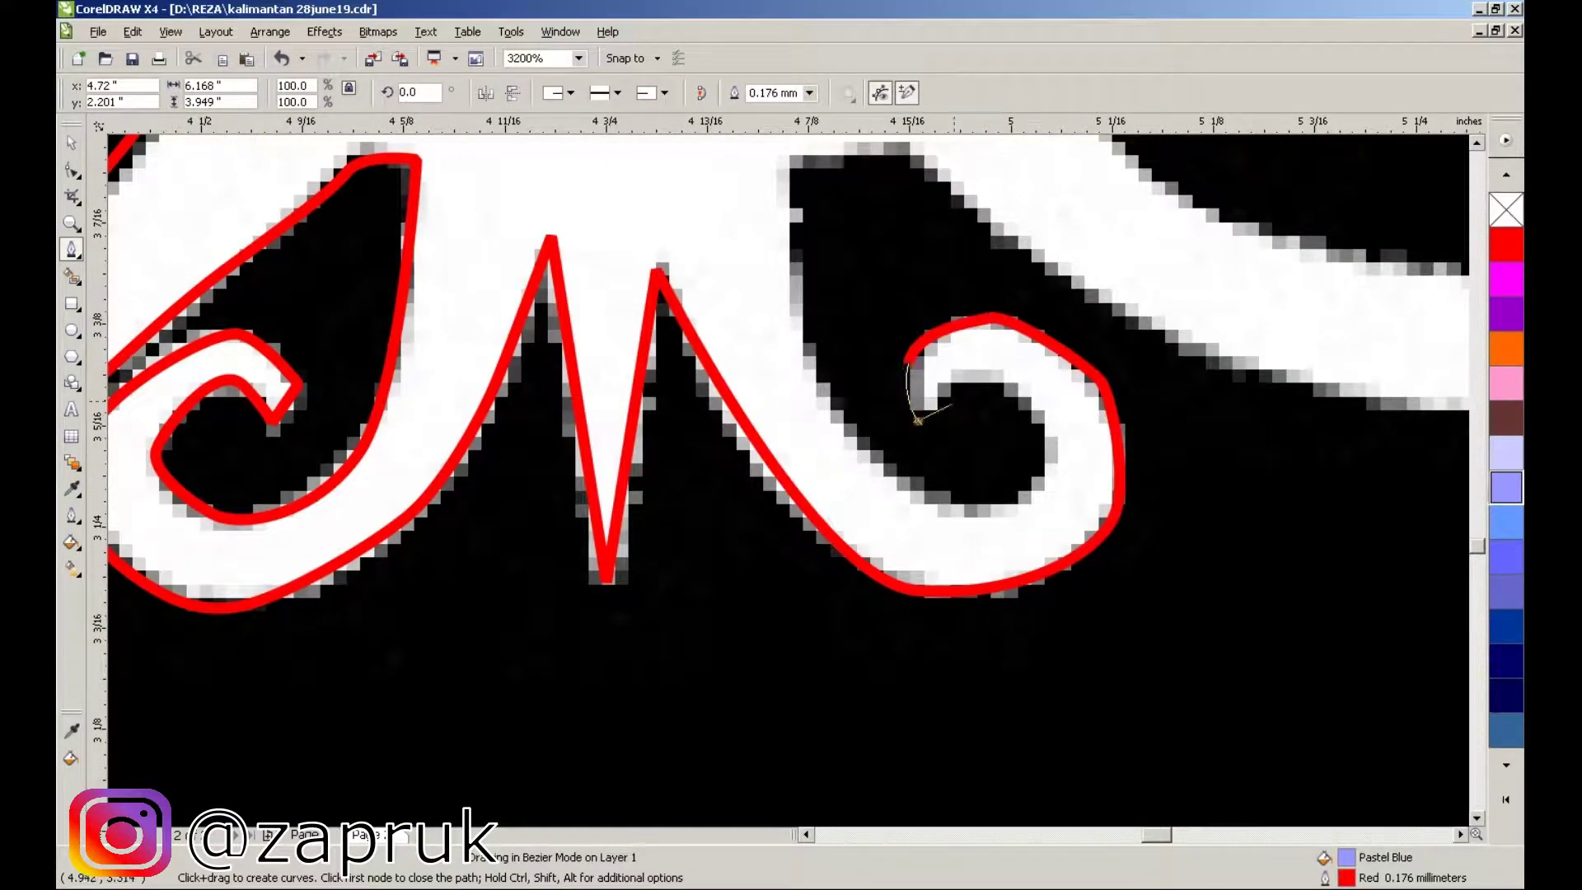
click(798, 161)
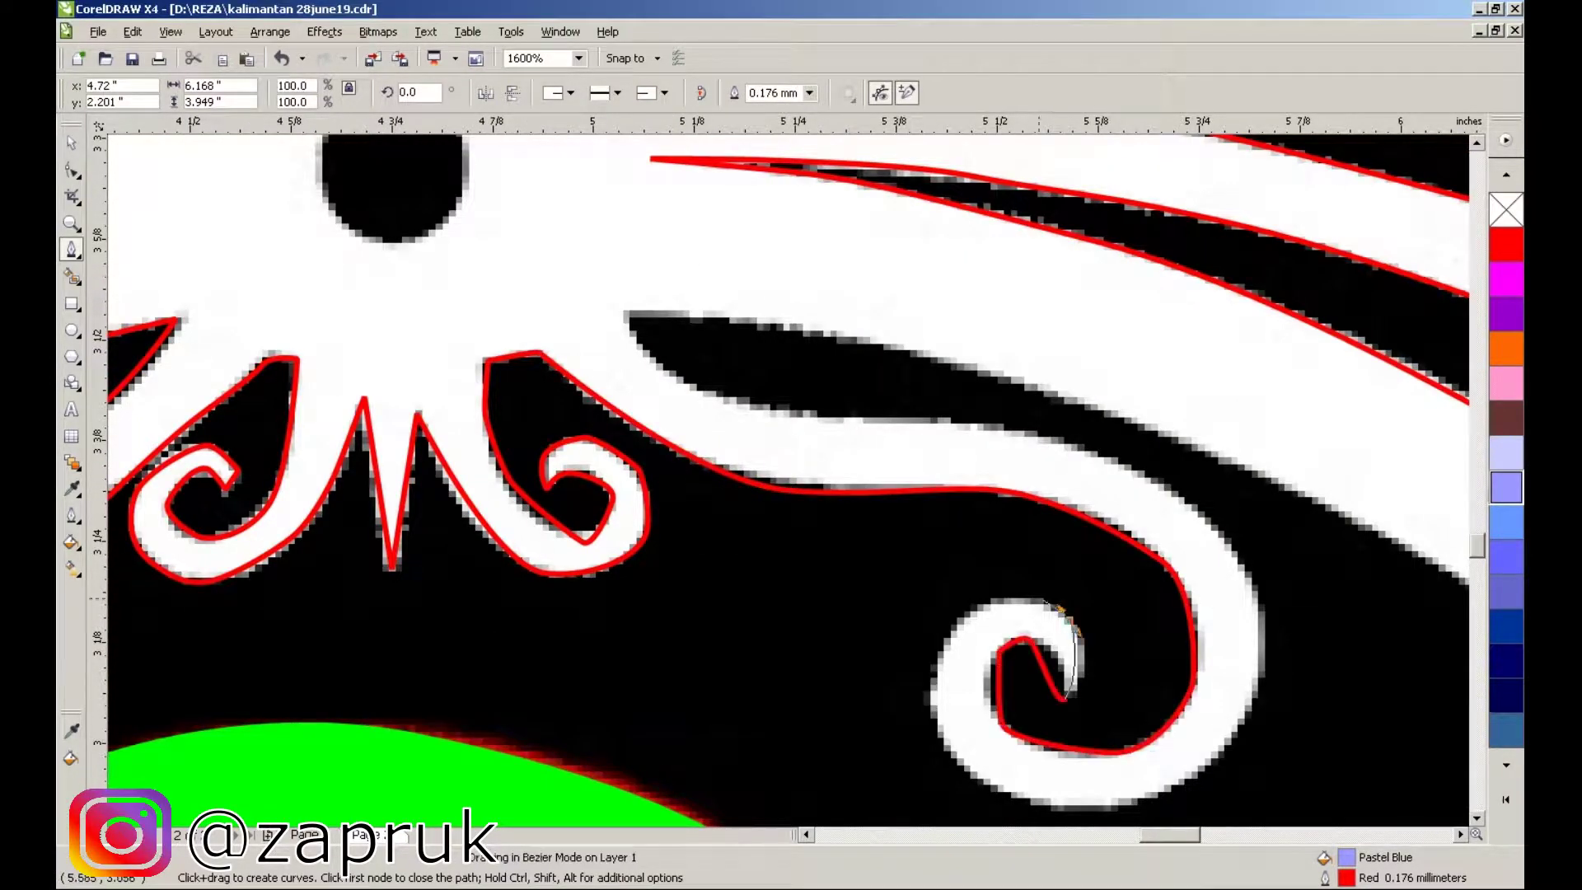
- Trace the curled arm beneath the upper flower, the two stacked spirals and the spikes beside the lower right flower
click(1144, 469)
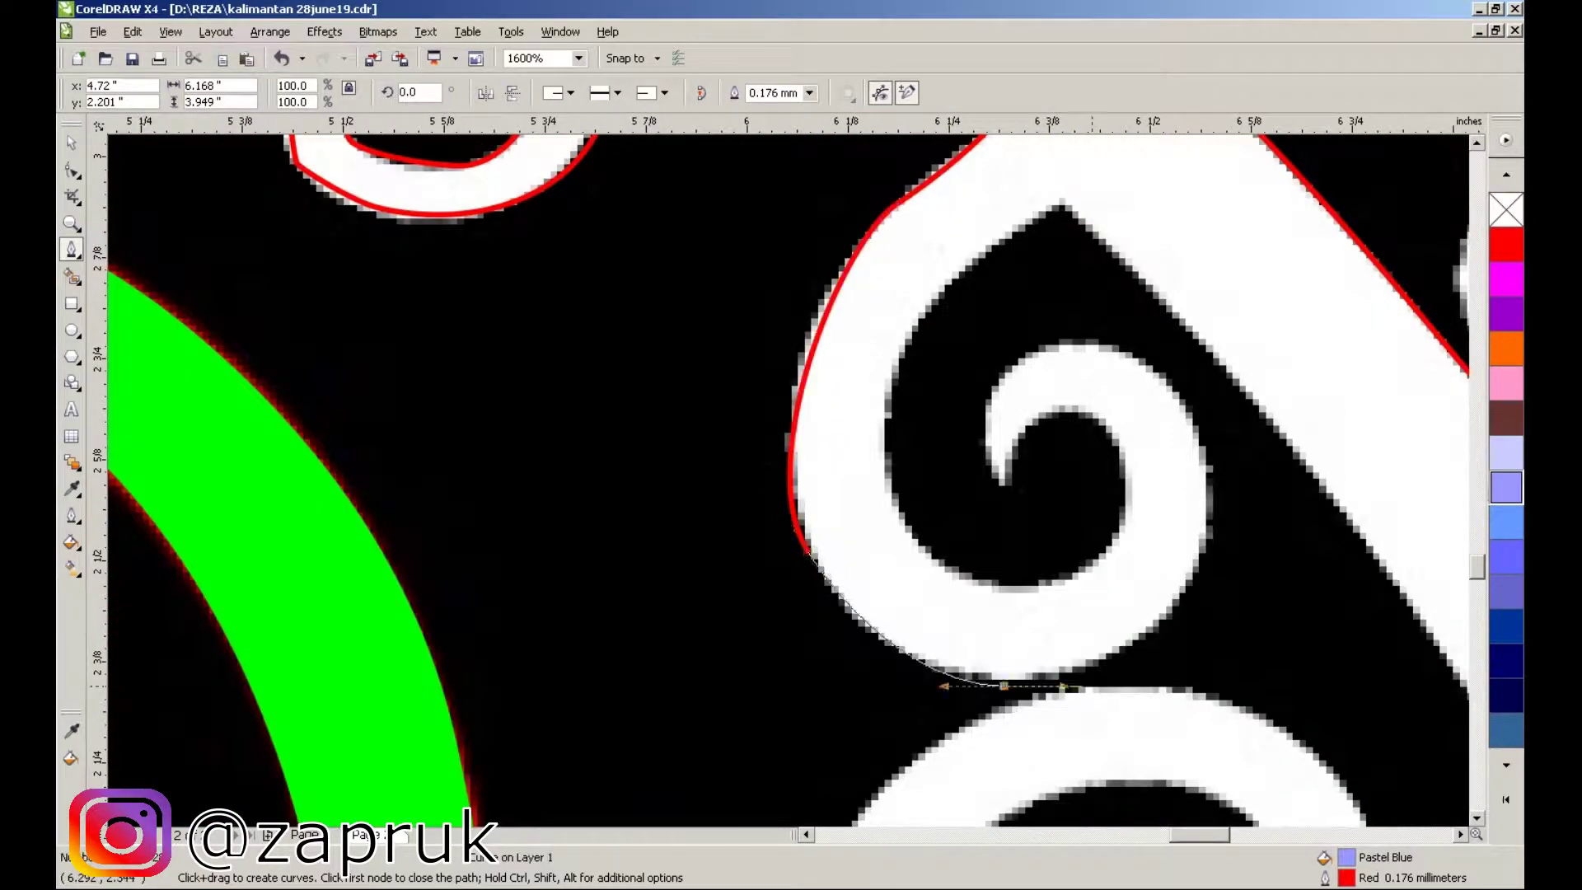
drag(1201, 466, 1150, 355)
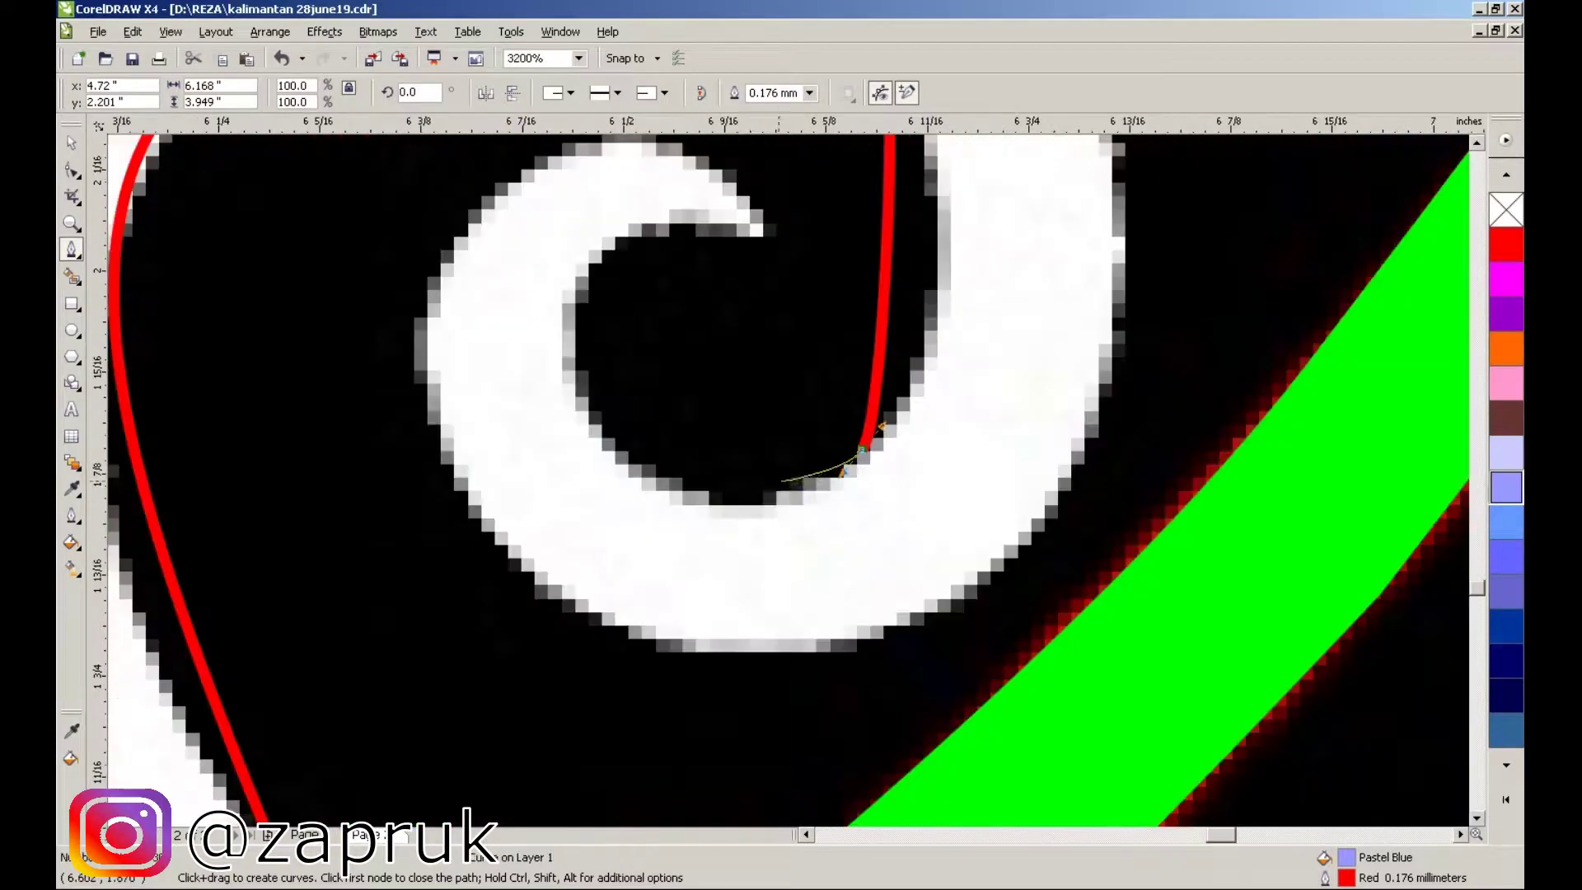
click(569, 375)
click(643, 251)
click(754, 233)
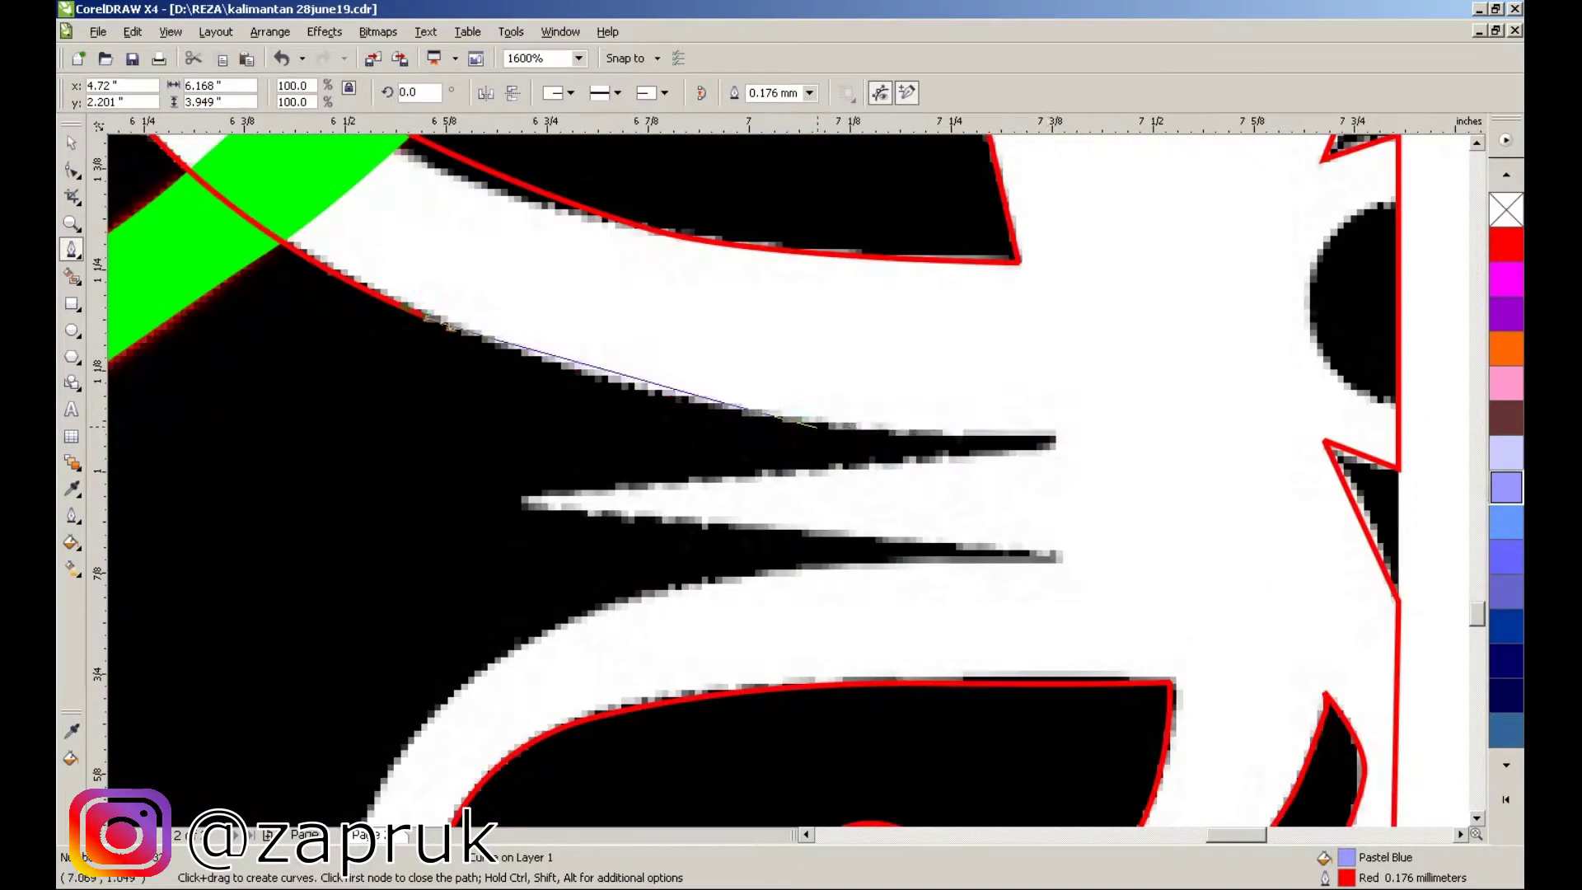
drag(838, 428, 909, 430)
click(1062, 557)
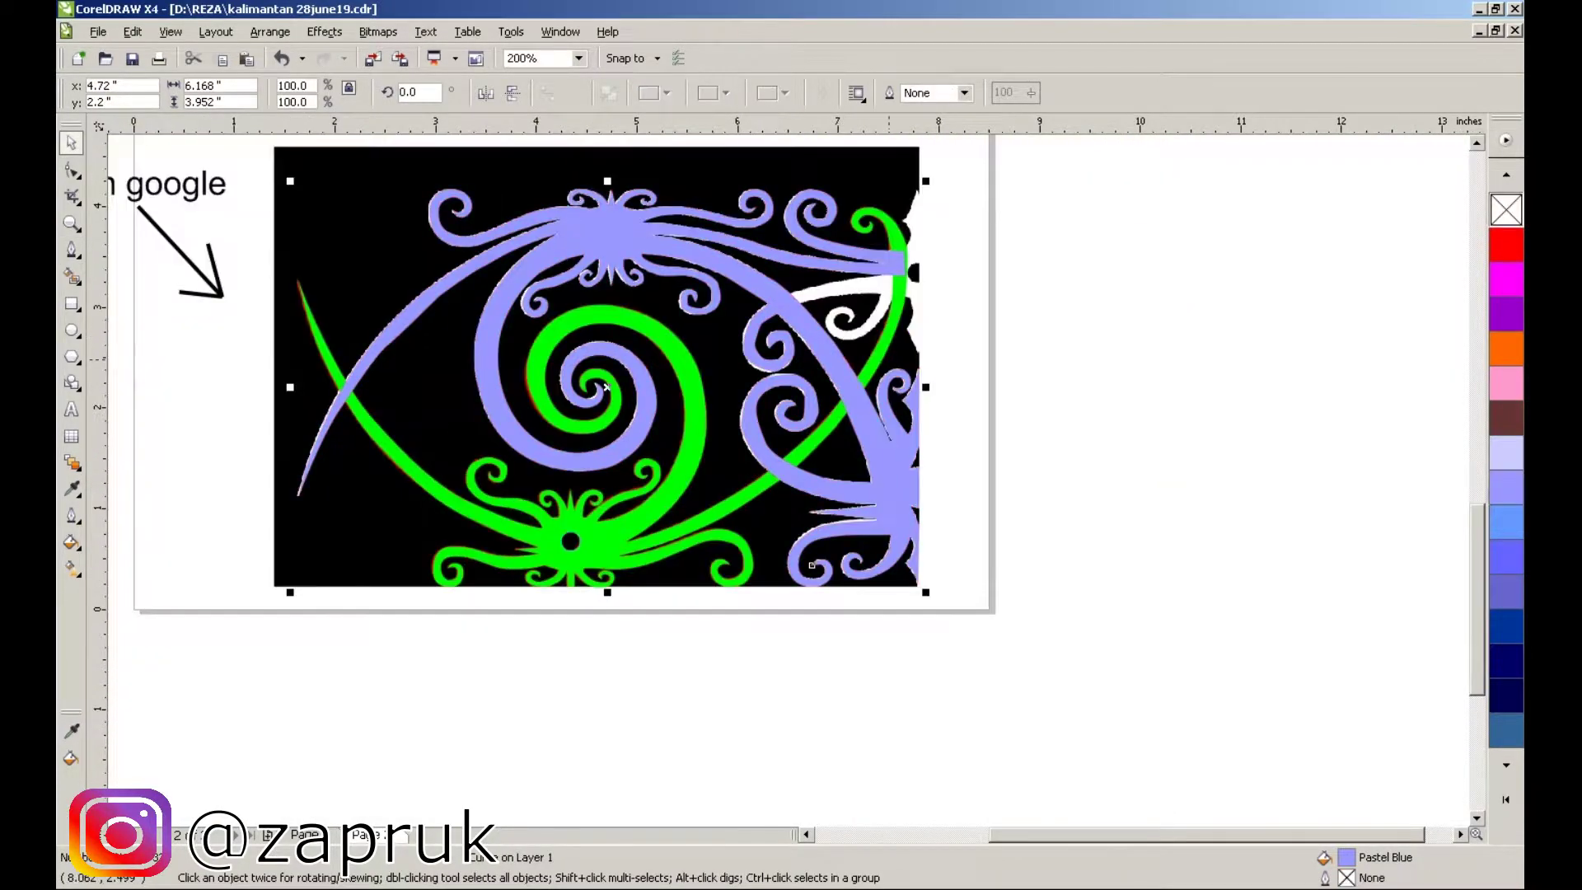
- Remove the traced curve's fill and open its nodes for editing over the bitmap
click(1506, 210)
scroll(911, 481, up, 1)
key(F10)
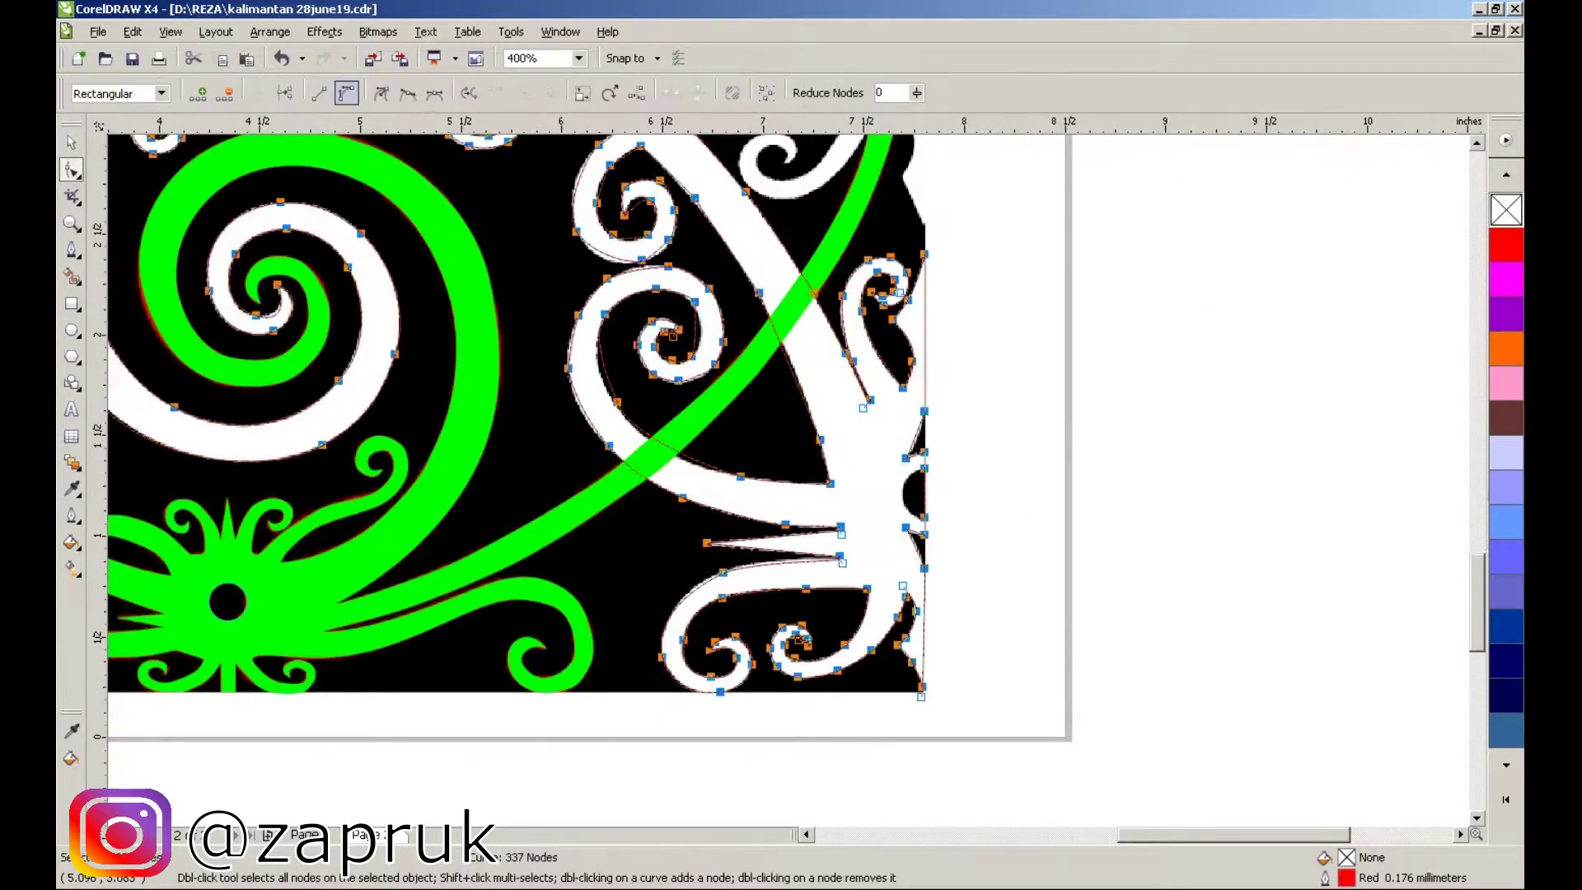
scroll(812, 664, up, 1)
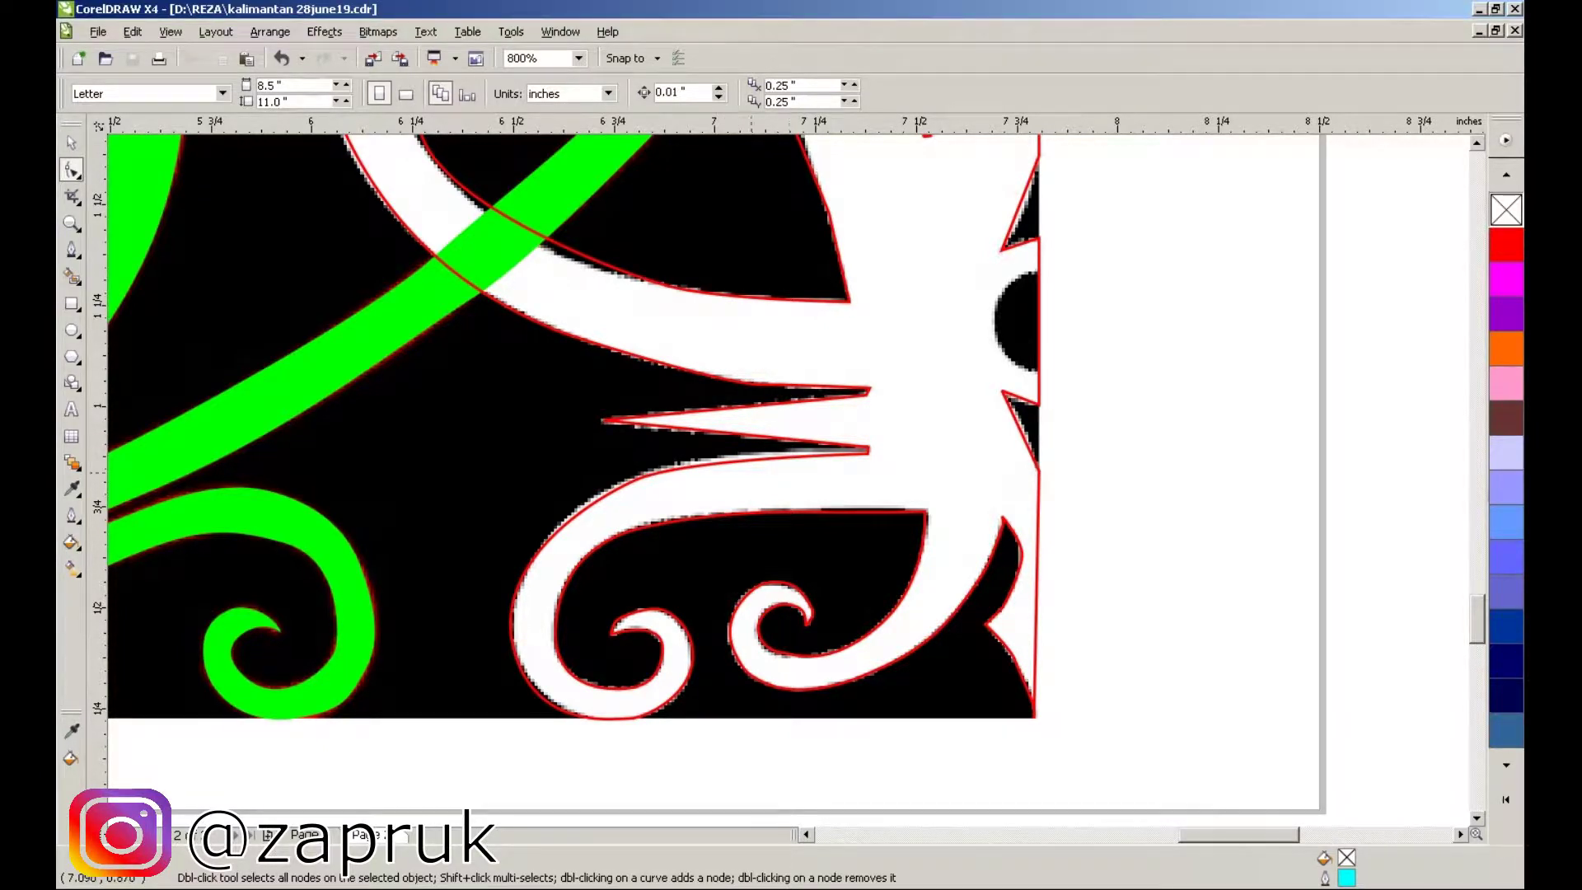
- Adjust the outer curve of the curled arm below the lower right flower and undo the last change
click(713, 471)
scroll(712, 471, up, 1)
scroll(577, 577, up, 1)
scroll(783, 478, down, 1)
click(784, 481)
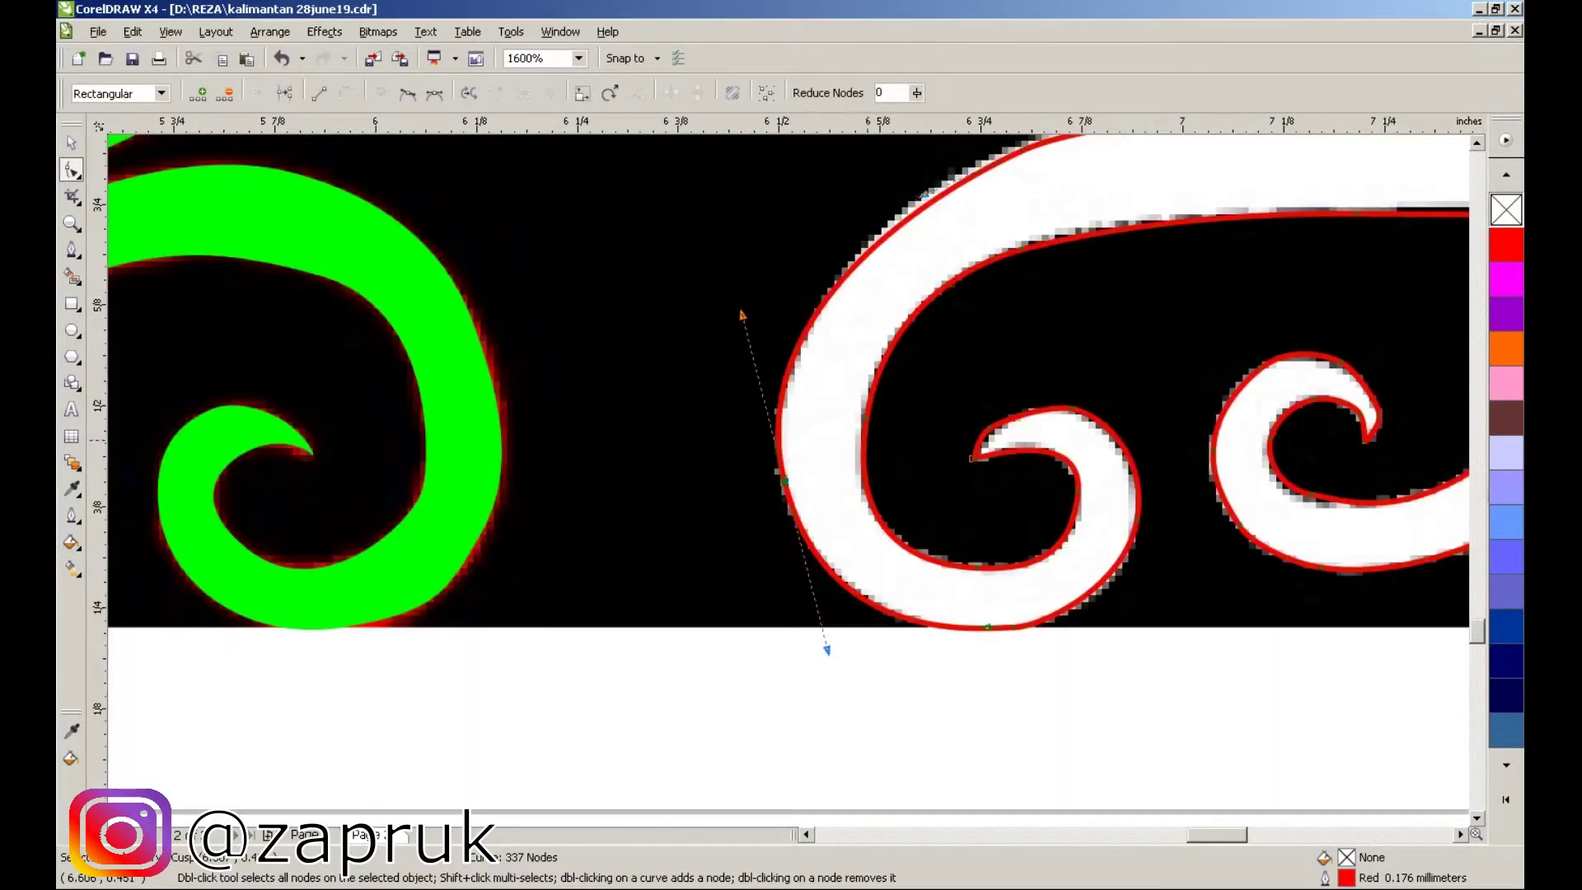
scroll(852, 445, up, 2)
key(ctrl+z)
- Delete surplus nodes around the inner corner of the lower right curled arm and reshape its upper inner edge to the bitmap
scroll(876, 325, up, 3)
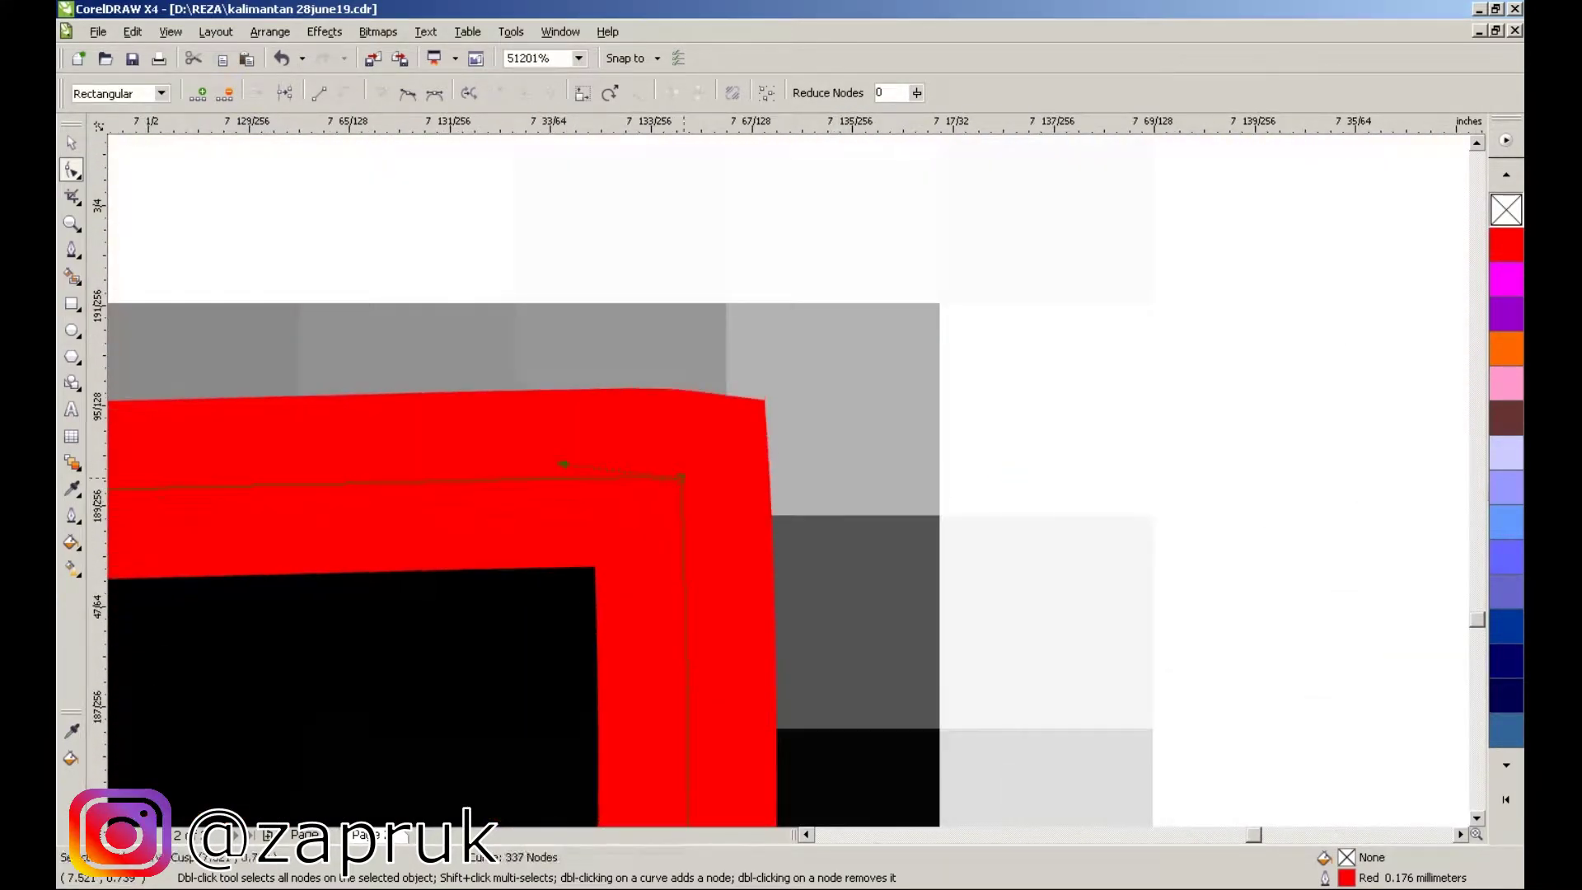
scroll(787, 478, down, 5)
scroll(787, 478, up, 1)
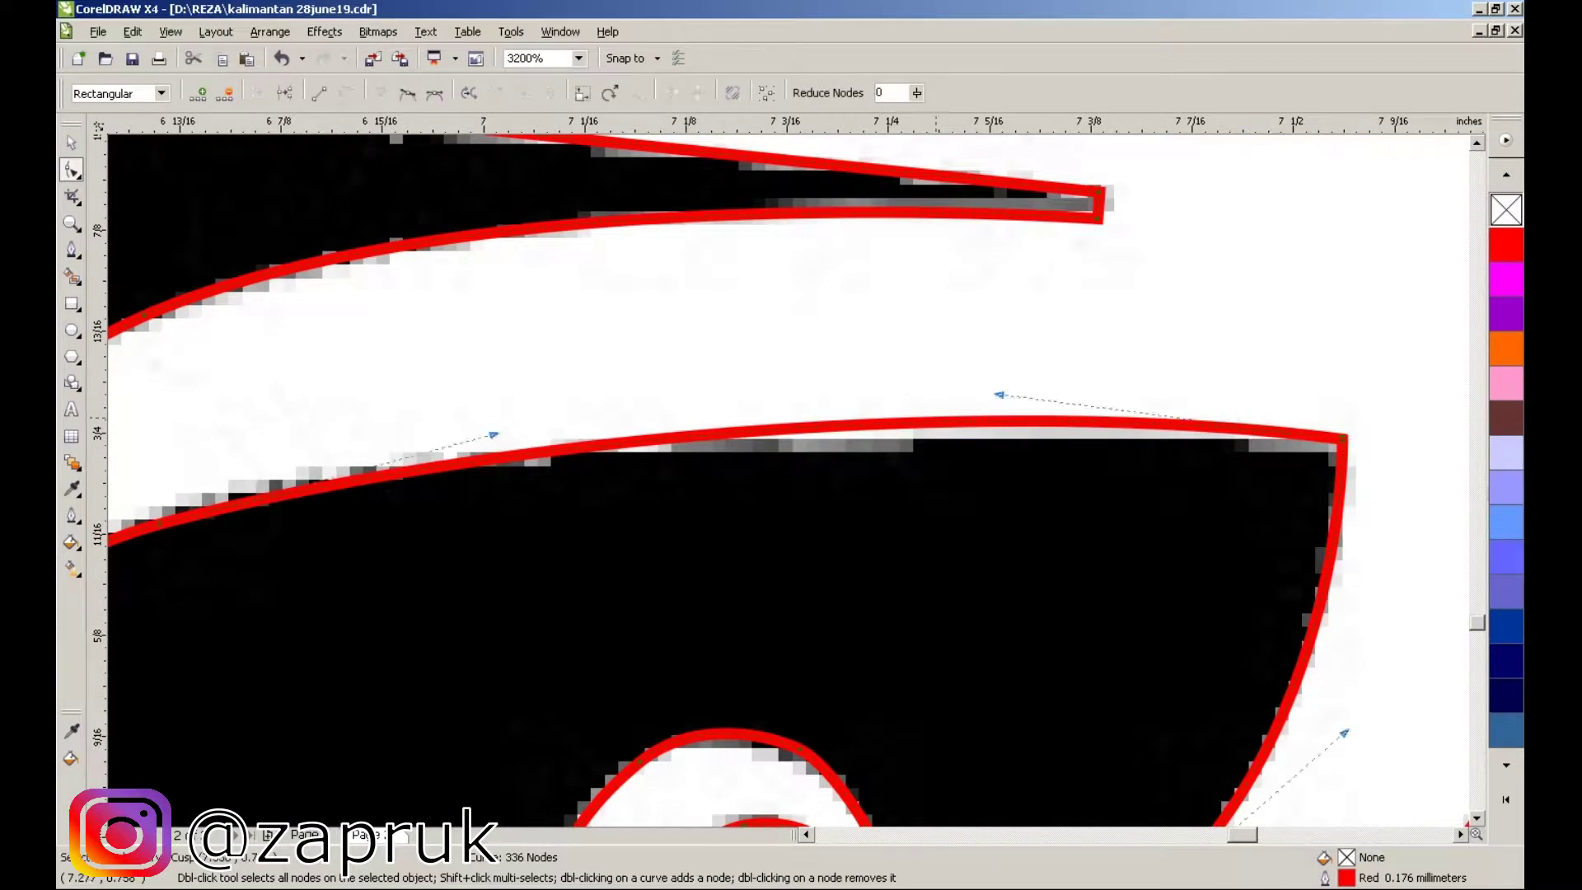
scroll(1014, 403, down, 2)
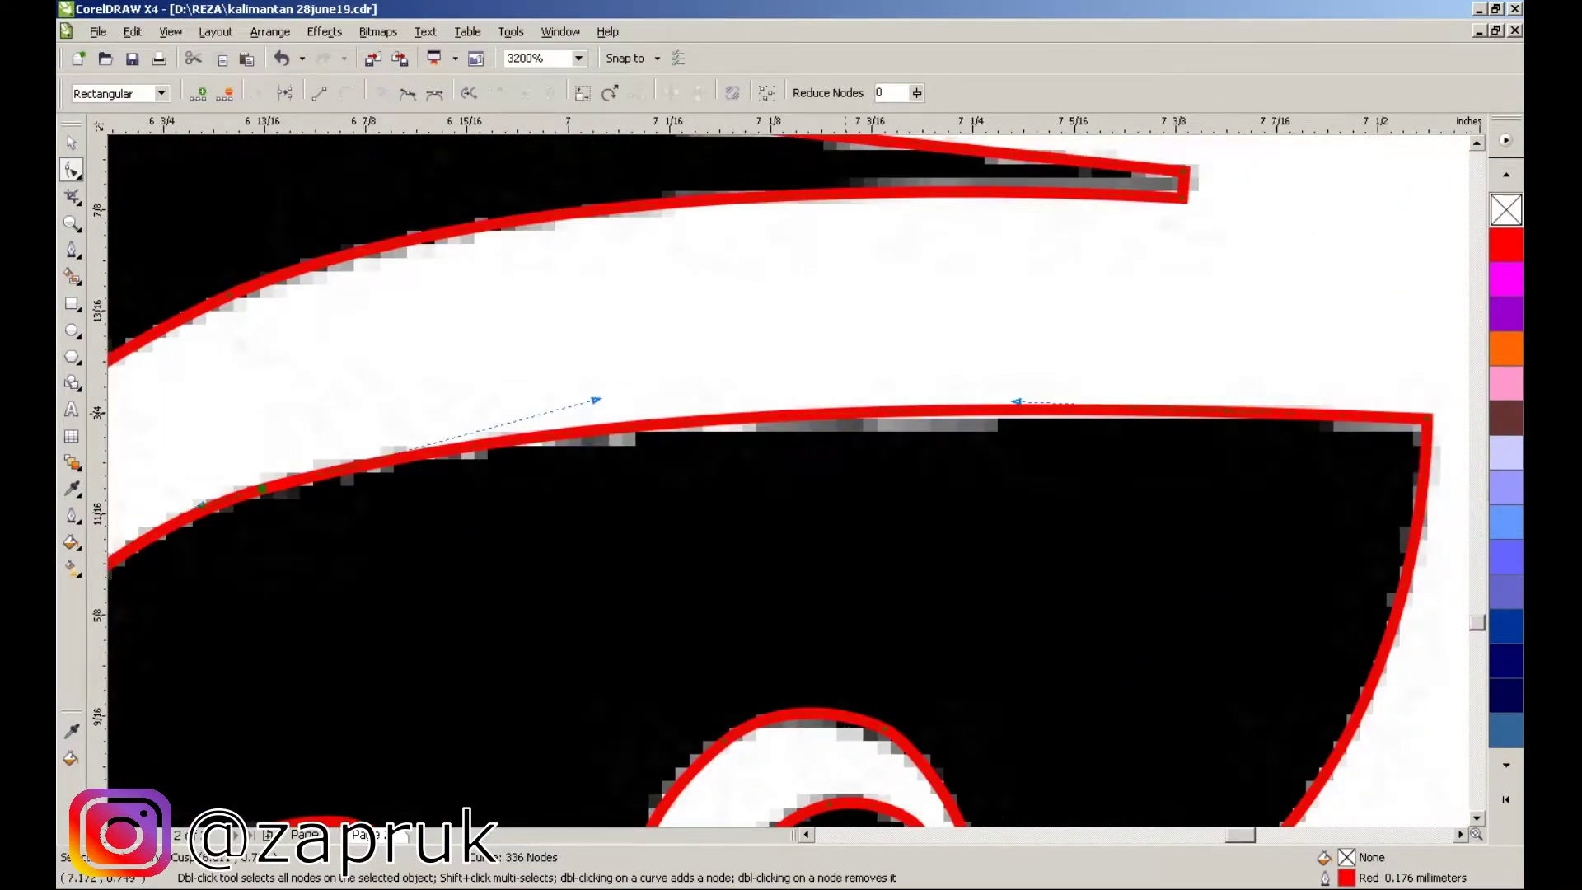
scroll(995, 272, up, 2)
key(Delete)
key(Delete)
scroll(787, 478, down, 3)
scroll(788, 478, up, 2)
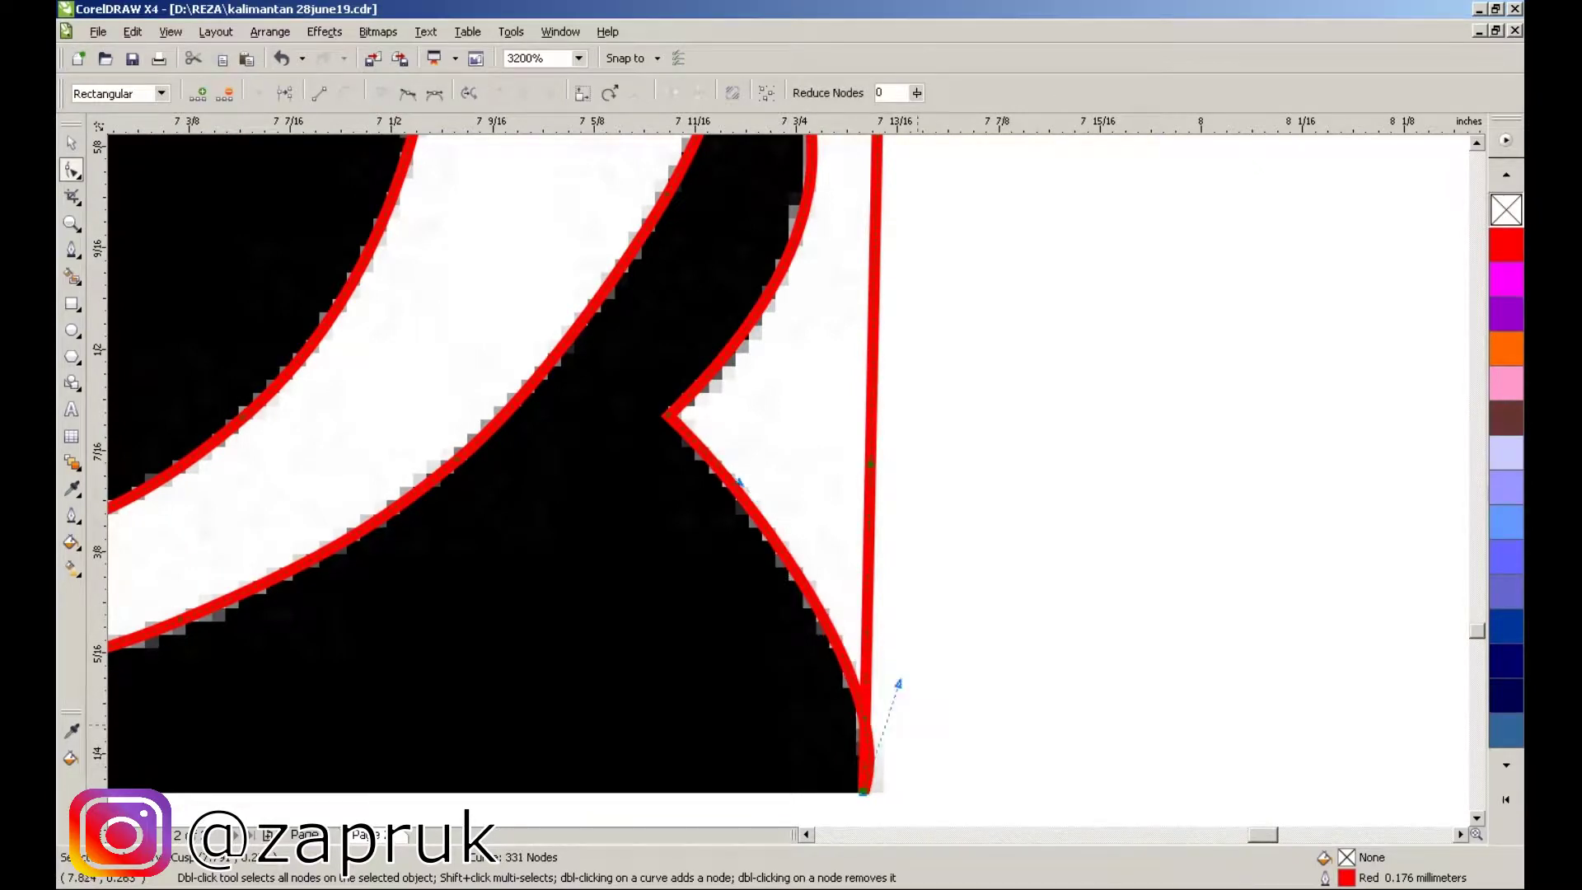
- Delete surplus nodes along the shape's right edge and on the small curl above the lower right flower
scroll(742, 486, down, 2)
scroll(775, 499, up, 1)
scroll(743, 459, up, 1)
key(Delete)
scroll(743, 459, down, 2)
scroll(744, 460, up, 1)
key(Delete)
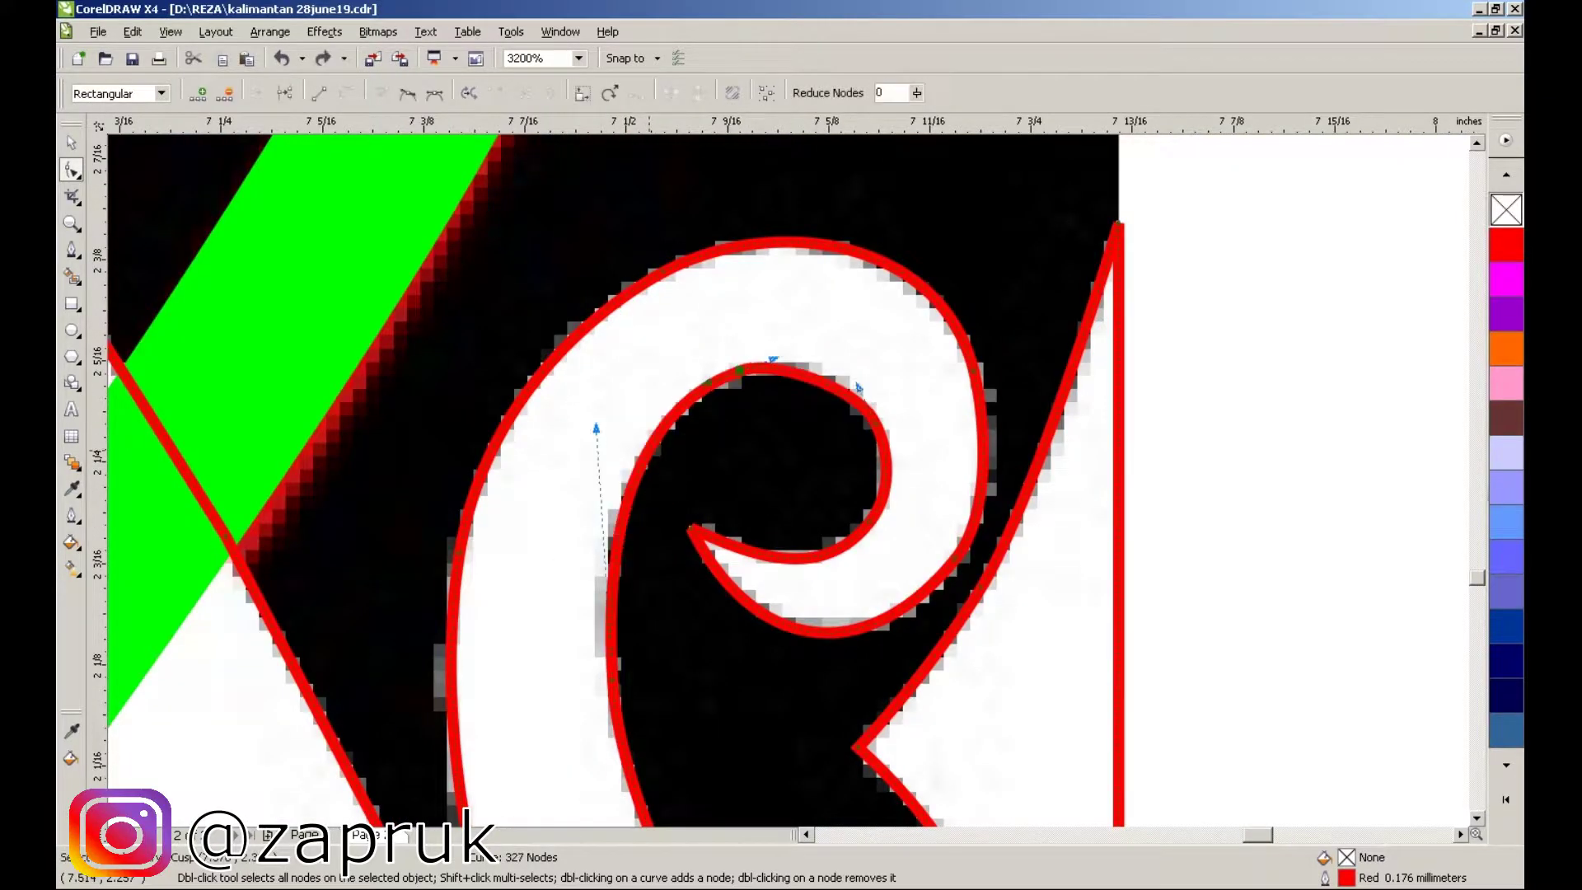
- Smooth the small curl above the lower right flower and remove further surplus nodes up to the upper spiral
scroll(594, 424, down, 1)
scroll(781, 429, up, 1)
scroll(781, 429, down, 2)
scroll(781, 429, up, 1)
key(Delete)
scroll(781, 429, up, 1)
scroll(792, 469, up, 1)
key(Delete)
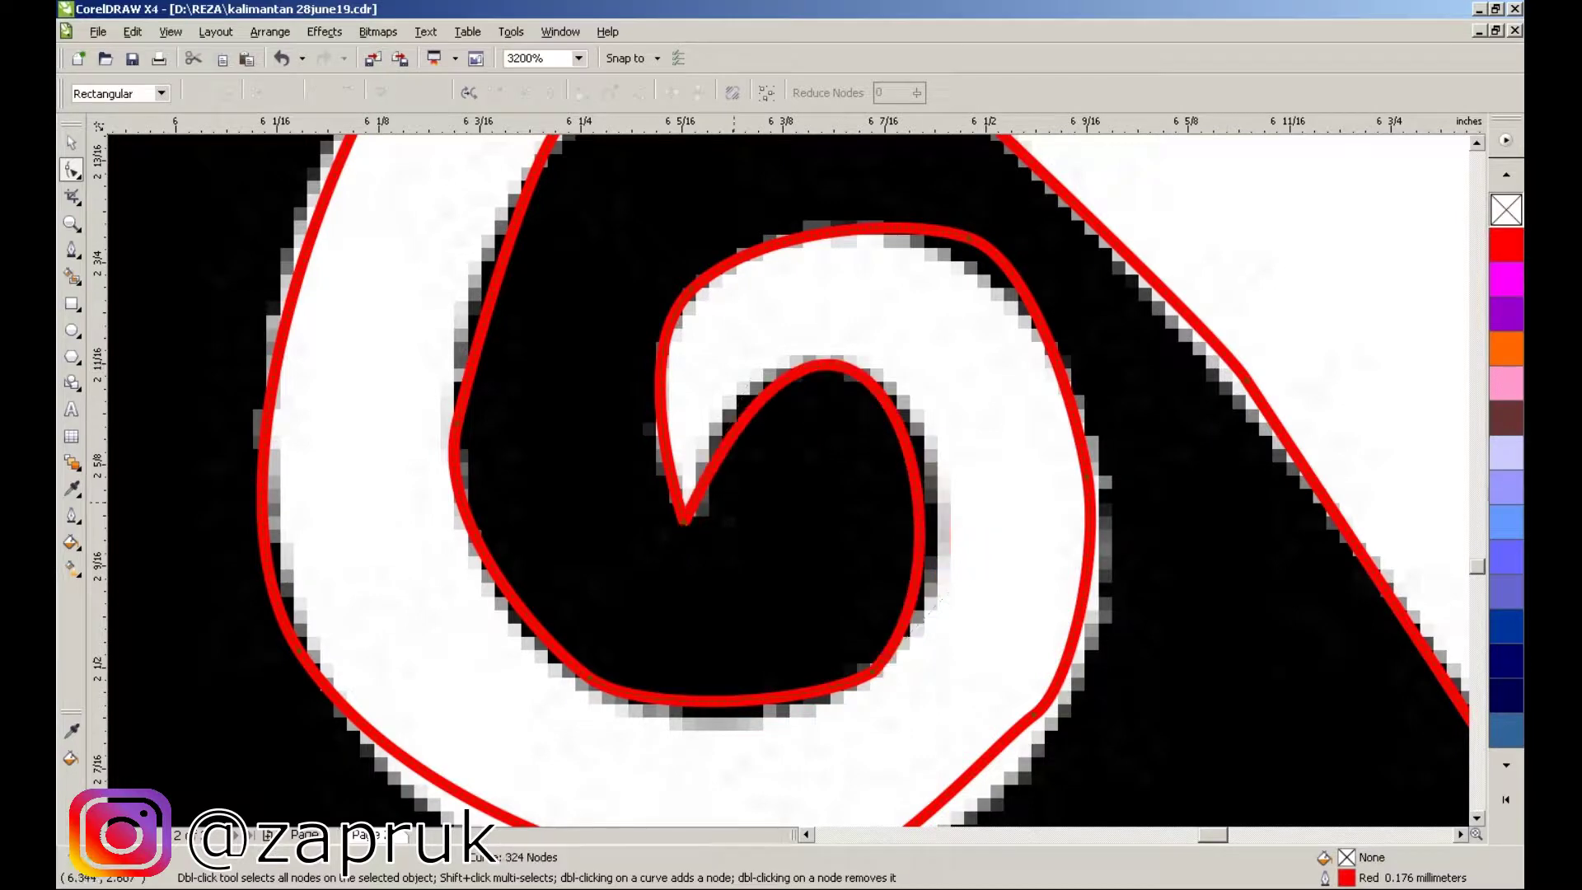
- Delete surplus nodes around the upper spiral and smooth its lower inner and outer curves to follow the bitmap
key(Delete)
key(Delete)
scroll(792, 470, down, 1)
scroll(961, 742, up, 1)
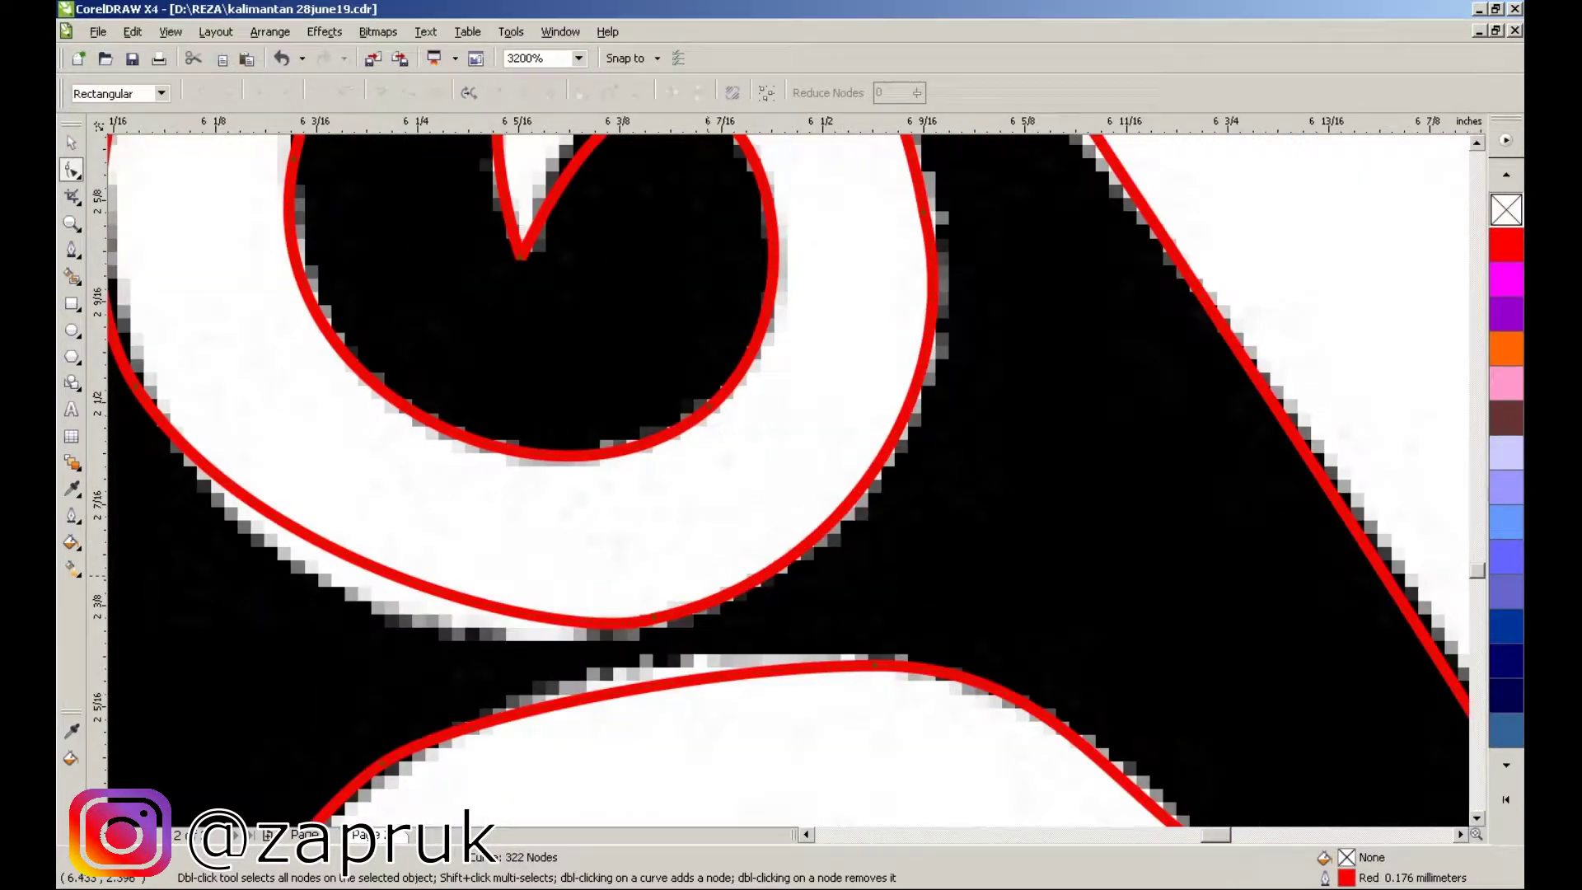
scroll(1227, 404, down, 1)
scroll(792, 478, up, 1)
key(Delete)
key(Delete)
key(Delete)
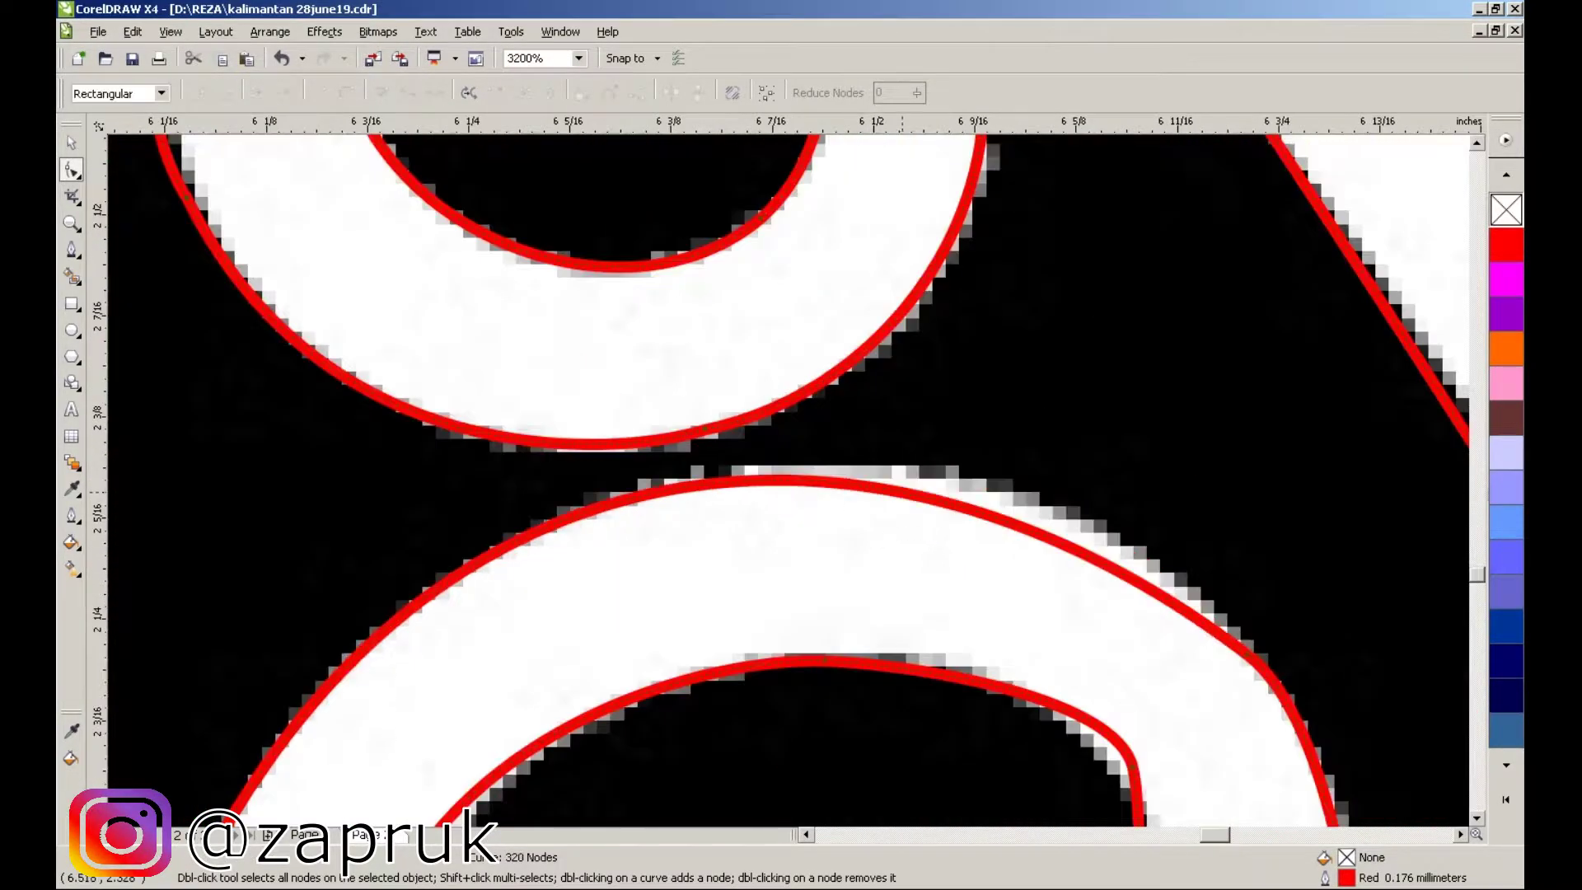
- Remove the surplus node on the lower spiral's upper outer edge and fit that curve to the bitmap
scroll(791, 478, down, 1)
scroll(809, 524, up, 1)
scroll(605, 538, up, 1)
double_click(606, 538)
scroll(791, 478, up, 1)
scroll(791, 478, down, 2)
scroll(791, 478, up, 1)
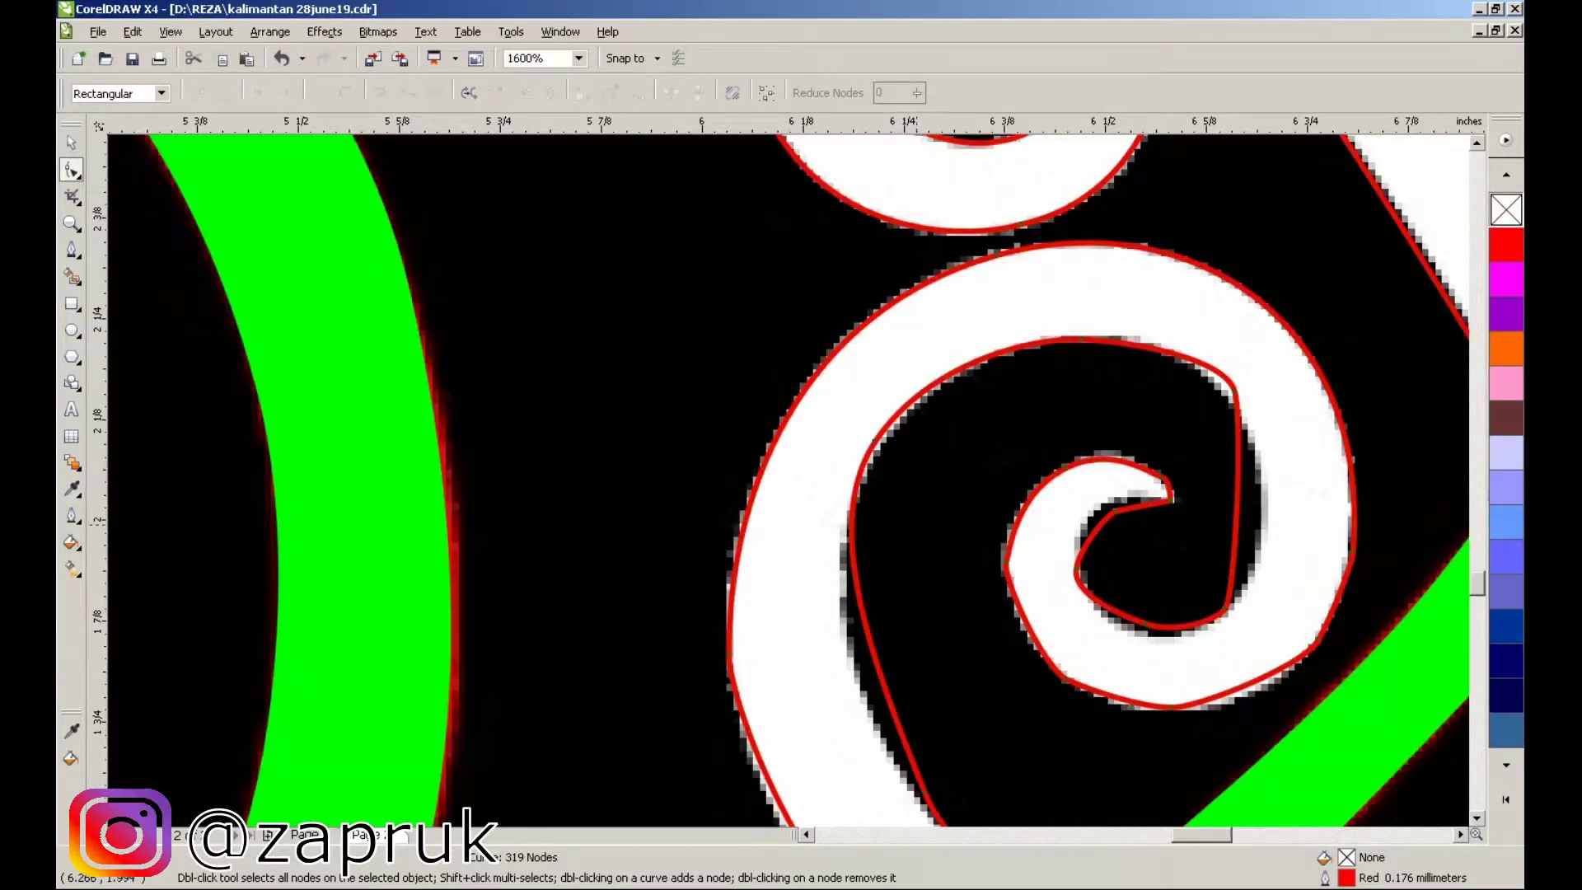
- Reshape the lower spiral's inner edge along its top and right side, deleting a surplus node
scroll(698, 406, up, 1)
drag(673, 385, 698, 406)
scroll(792, 478, down, 2)
scroll(791, 478, right, 2)
key(Delete)
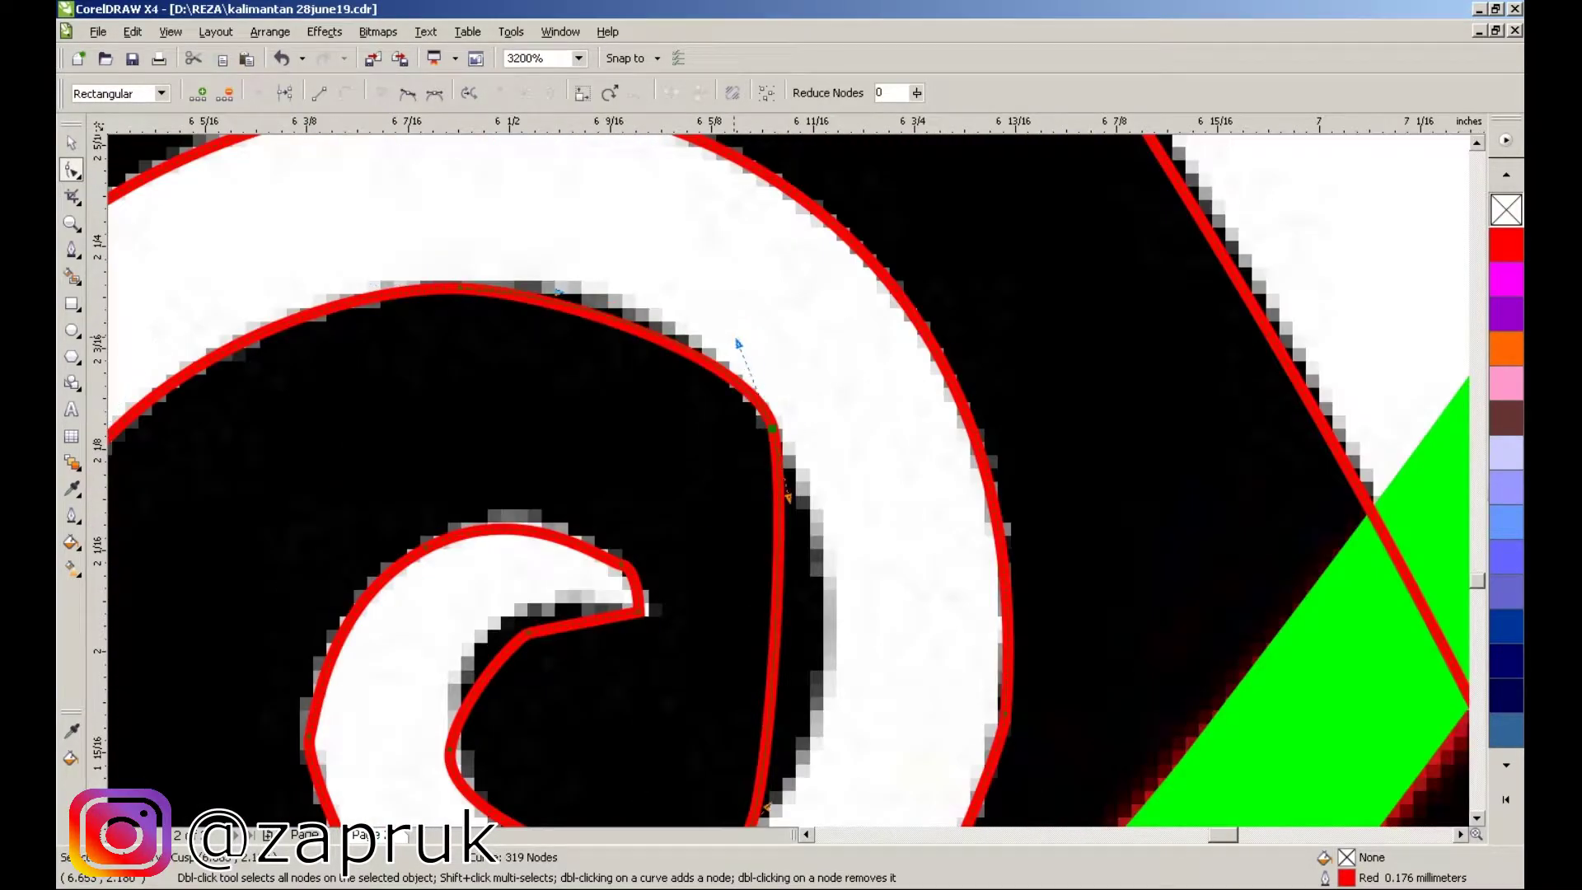
scroll(791, 478, up, 1)
scroll(848, 572, down, 1)
scroll(820, 541, up, 1)
- Delete the surplus nodes at the bottom of the lower spiral's curl and round its outer curve to the bitmap
drag(477, 689, 618, 759)
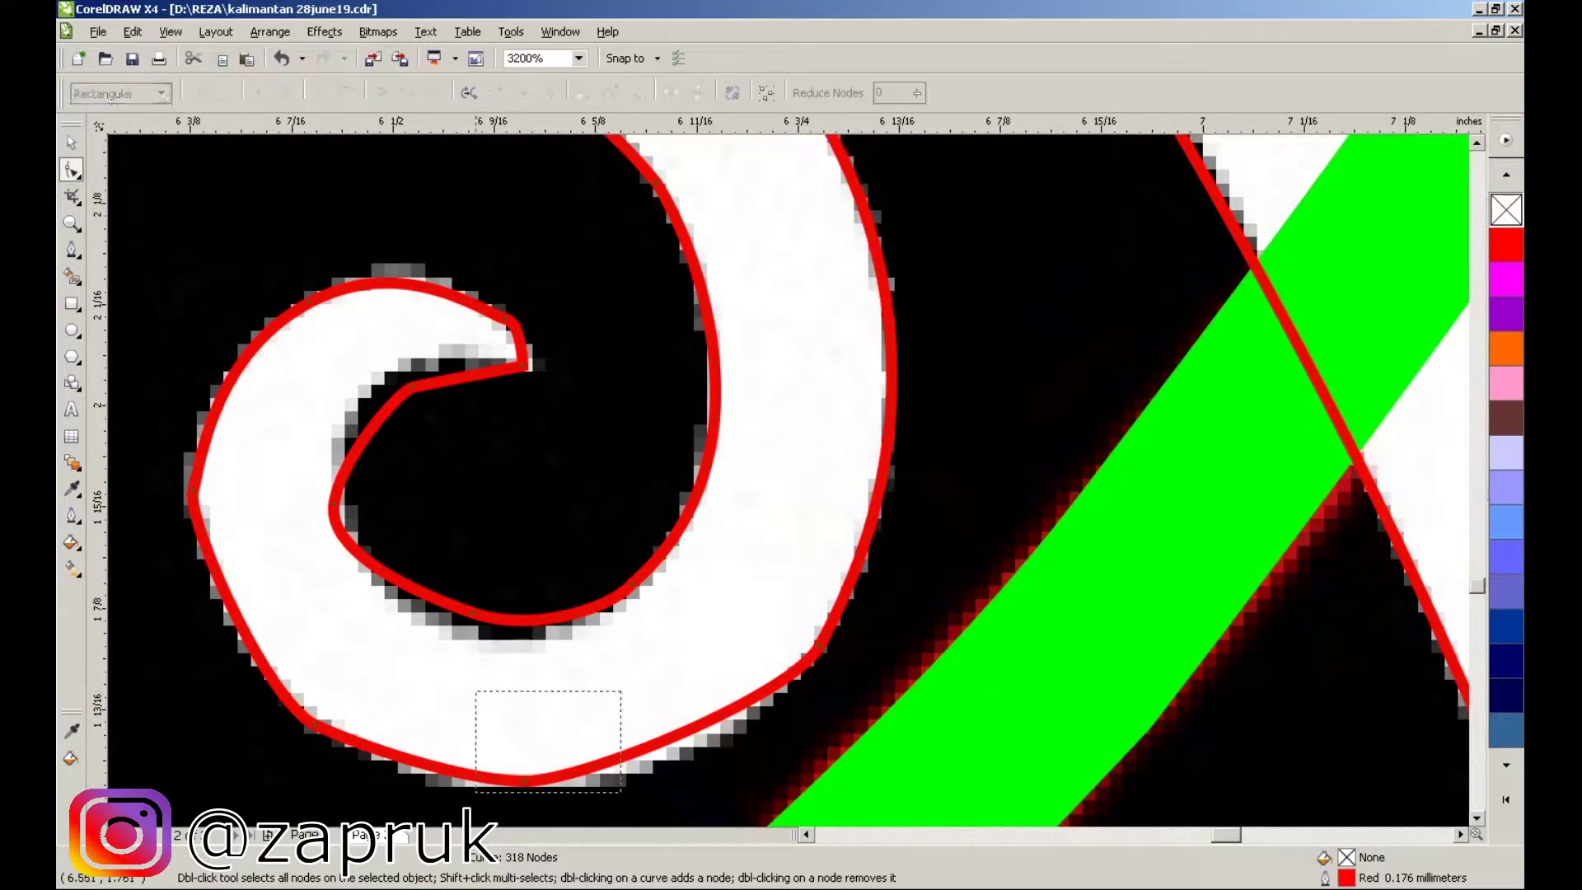
key(Delete)
drag(239, 517, 174, 428)
scroll(791, 478, down, 1)
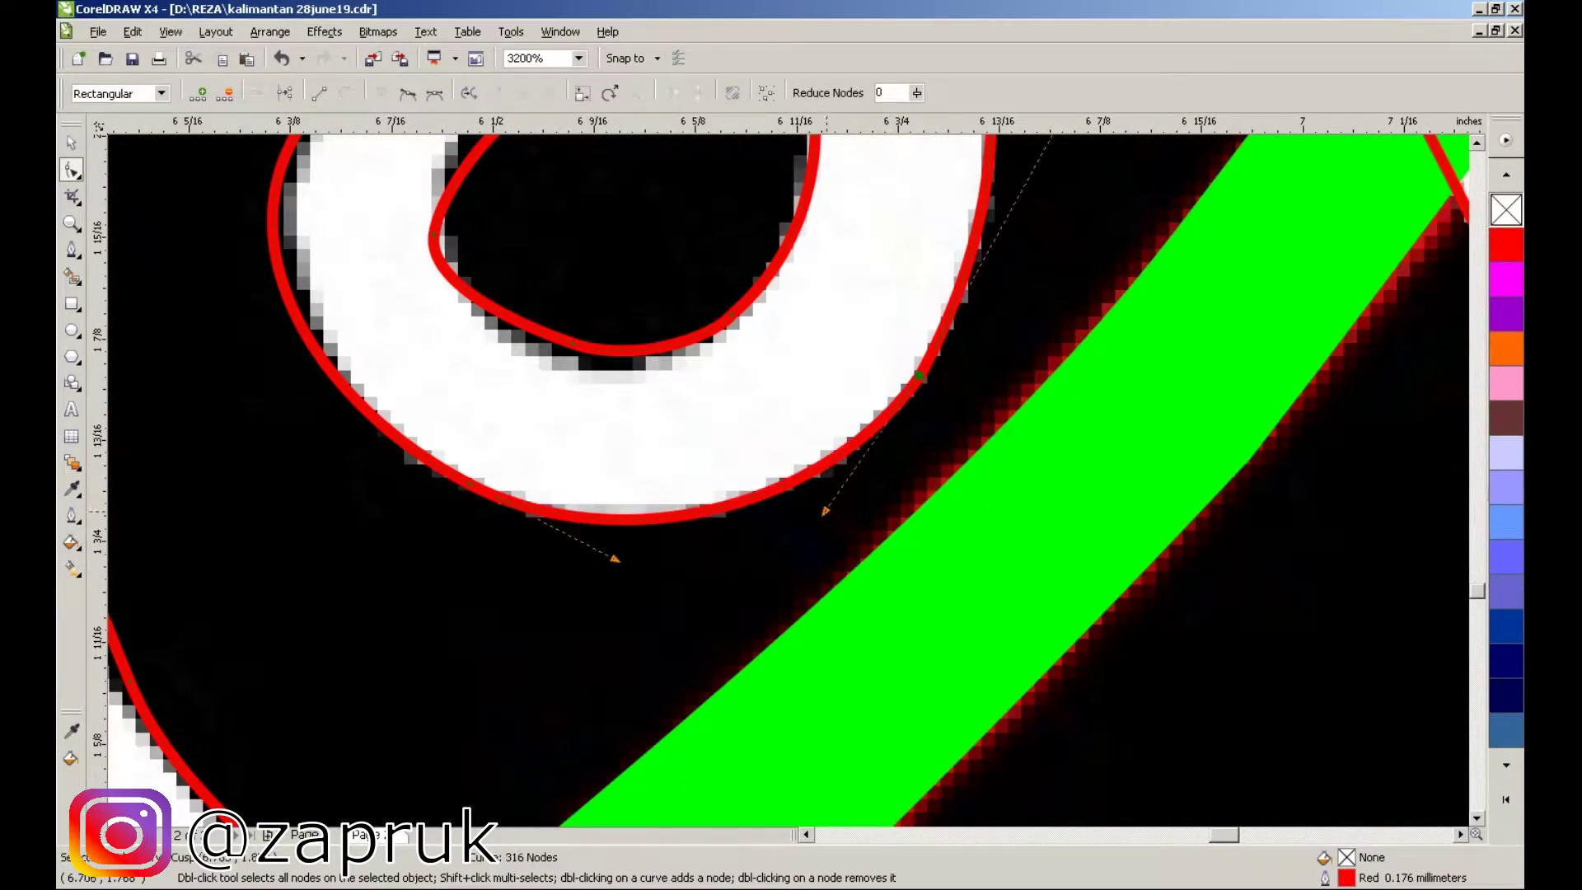
scroll(791, 478, left, 2)
scroll(792, 478, right, 2)
scroll(791, 478, up, 1)
- Adjust the nodes on the right and top of the lower spiral's outer edge to follow the bitmap
click(767, 548)
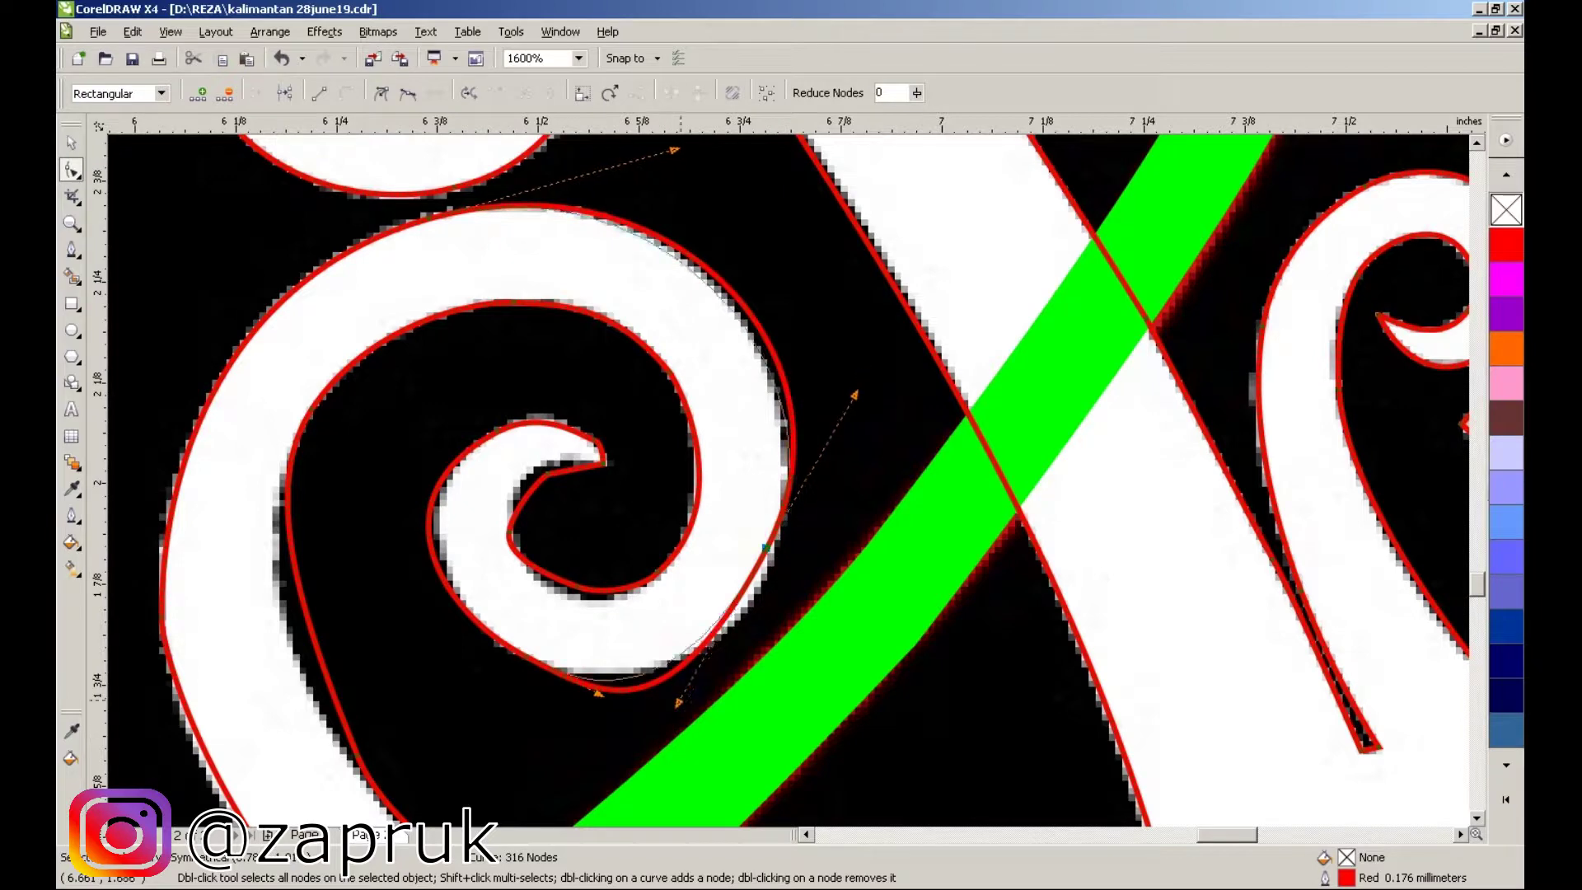
scroll(791, 478, up, 2)
scroll(791, 478, down, 2)
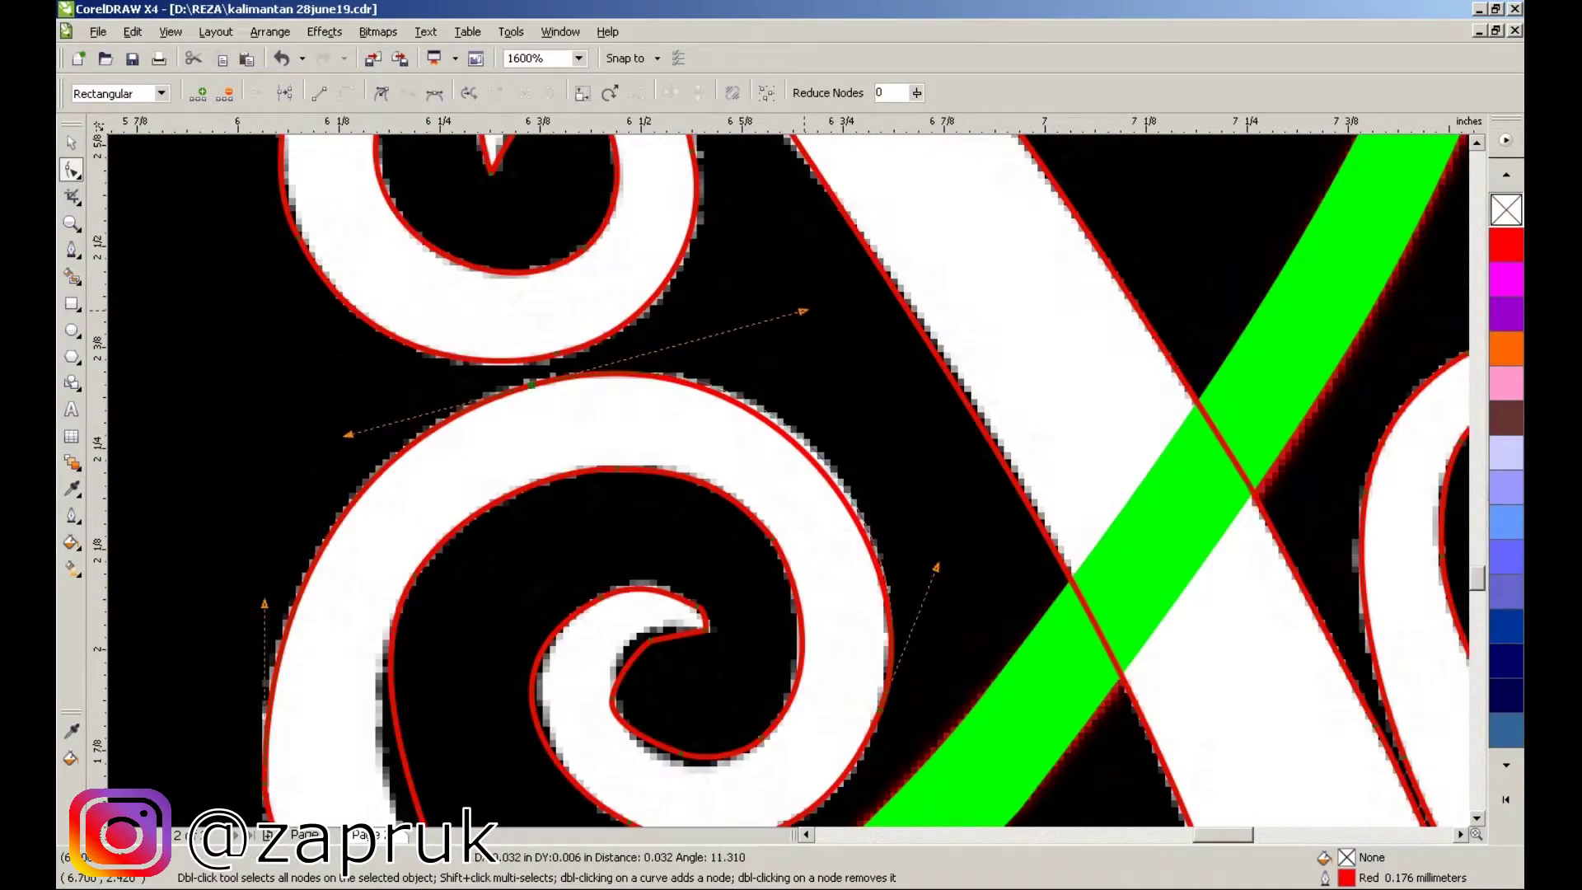
scroll(791, 478, up, 1)
mouse_move(871, 390)
mouse_down()
mouse_move(862, 404)
mouse_move(875, 384)
mouse_up()
scroll(933, 414, up, 2)
scroll(772, 481, down, 2)
- Delete surplus nodes near the lower spiral's tip and smooth the inner curl around it
key(Delete)
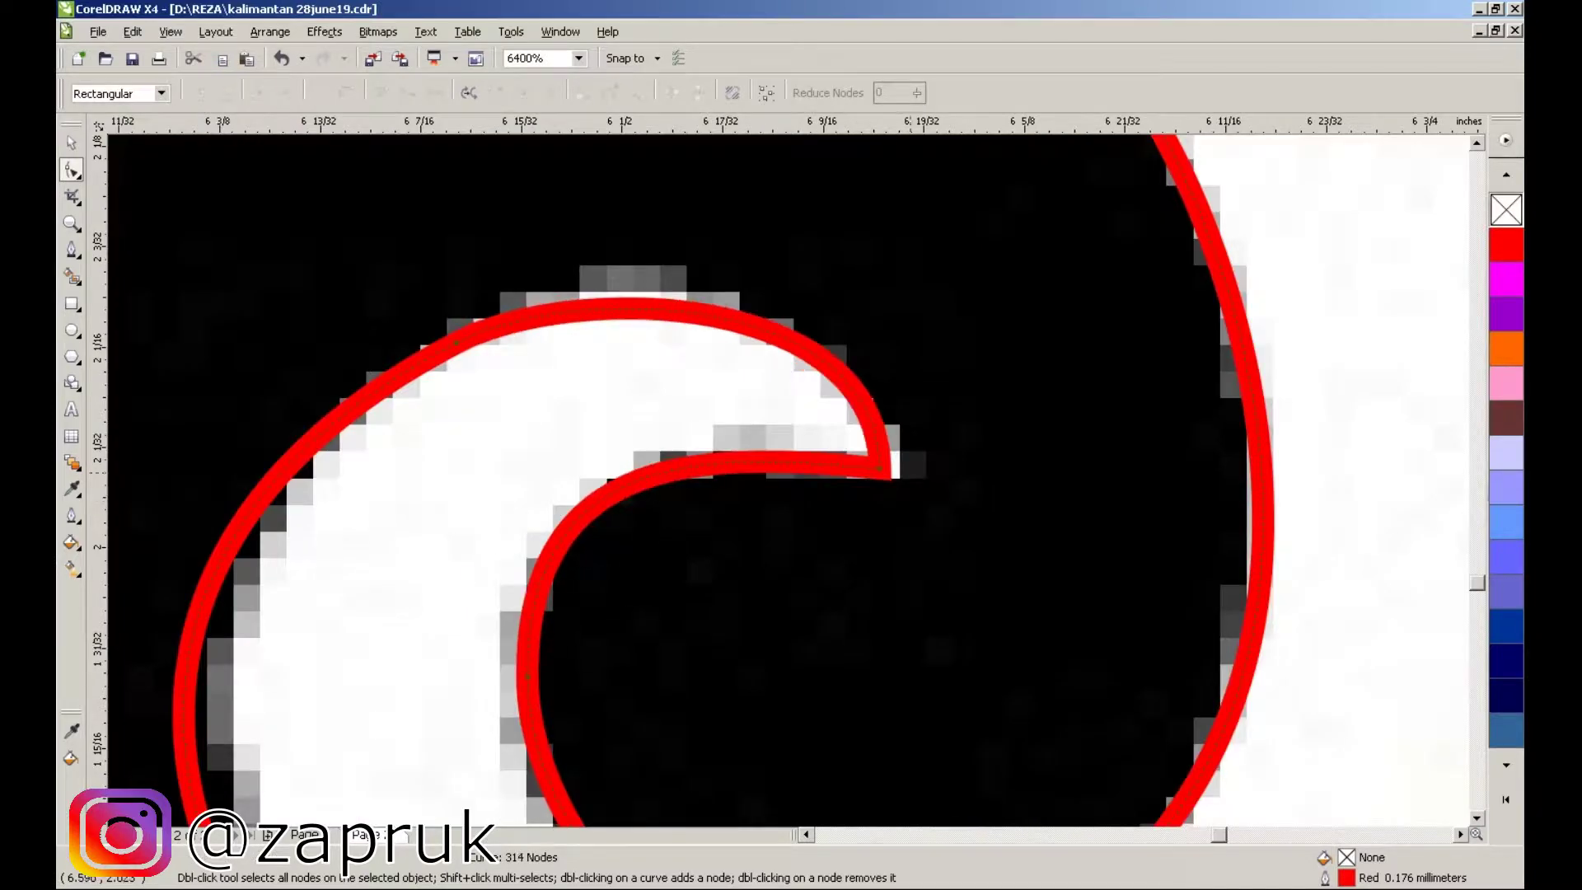
scroll(850, 486, down, 1)
scroll(788, 480, down, 2)
key(Delete)
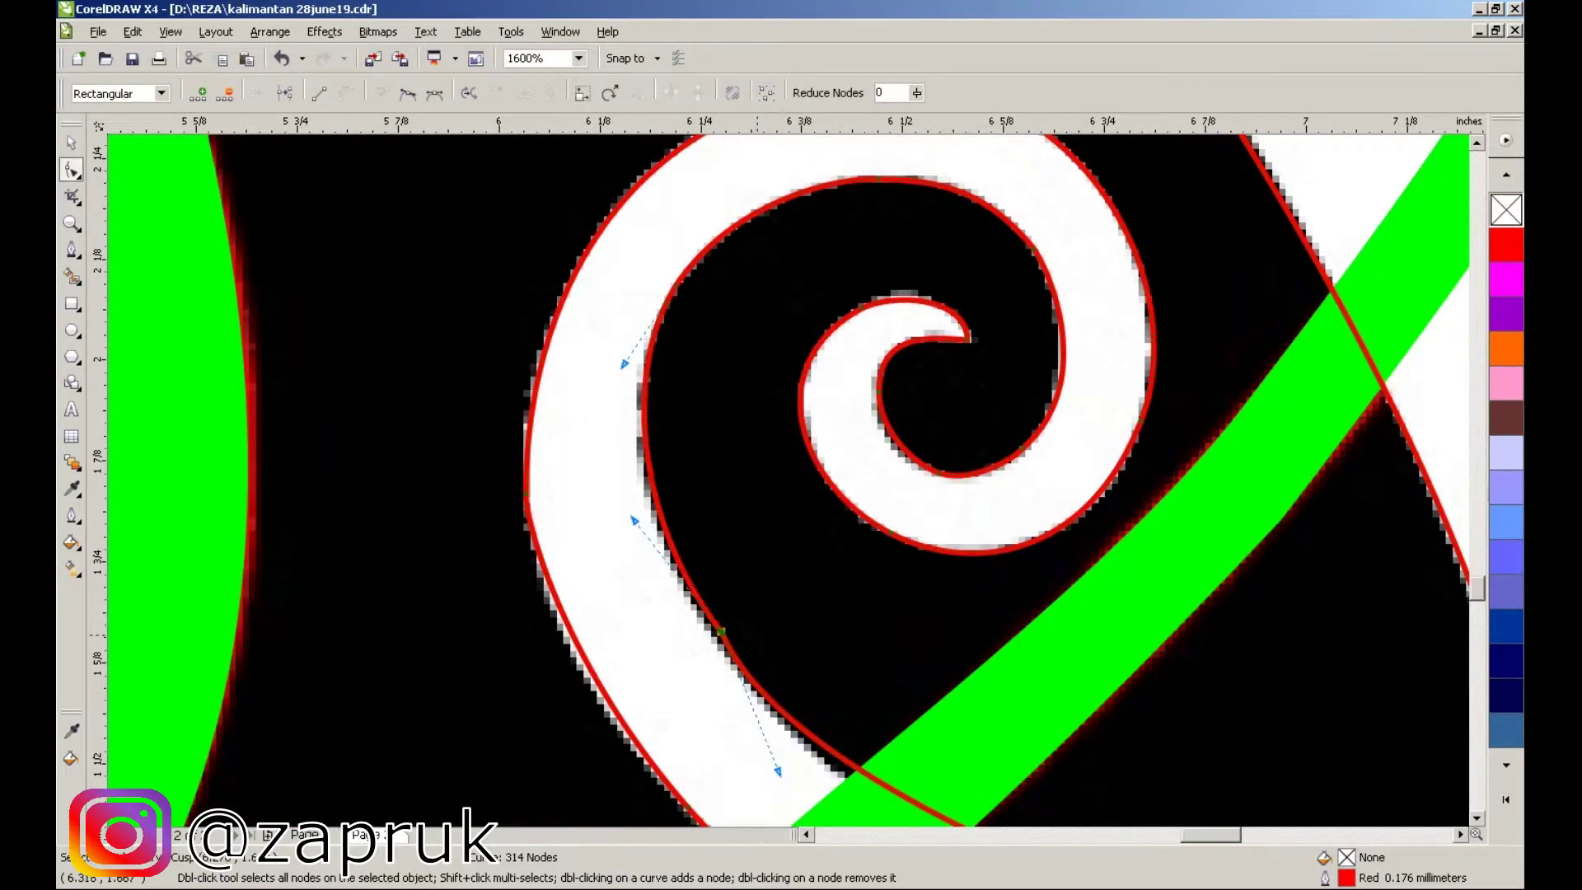
- Delete surplus nodes on the left of the lower spiral and fit its outer left curve to the bitmap
scroll(789, 480, down, 3)
key(Delete)
scroll(1199, 617, down, 1)
scroll(831, 451, up, 1)
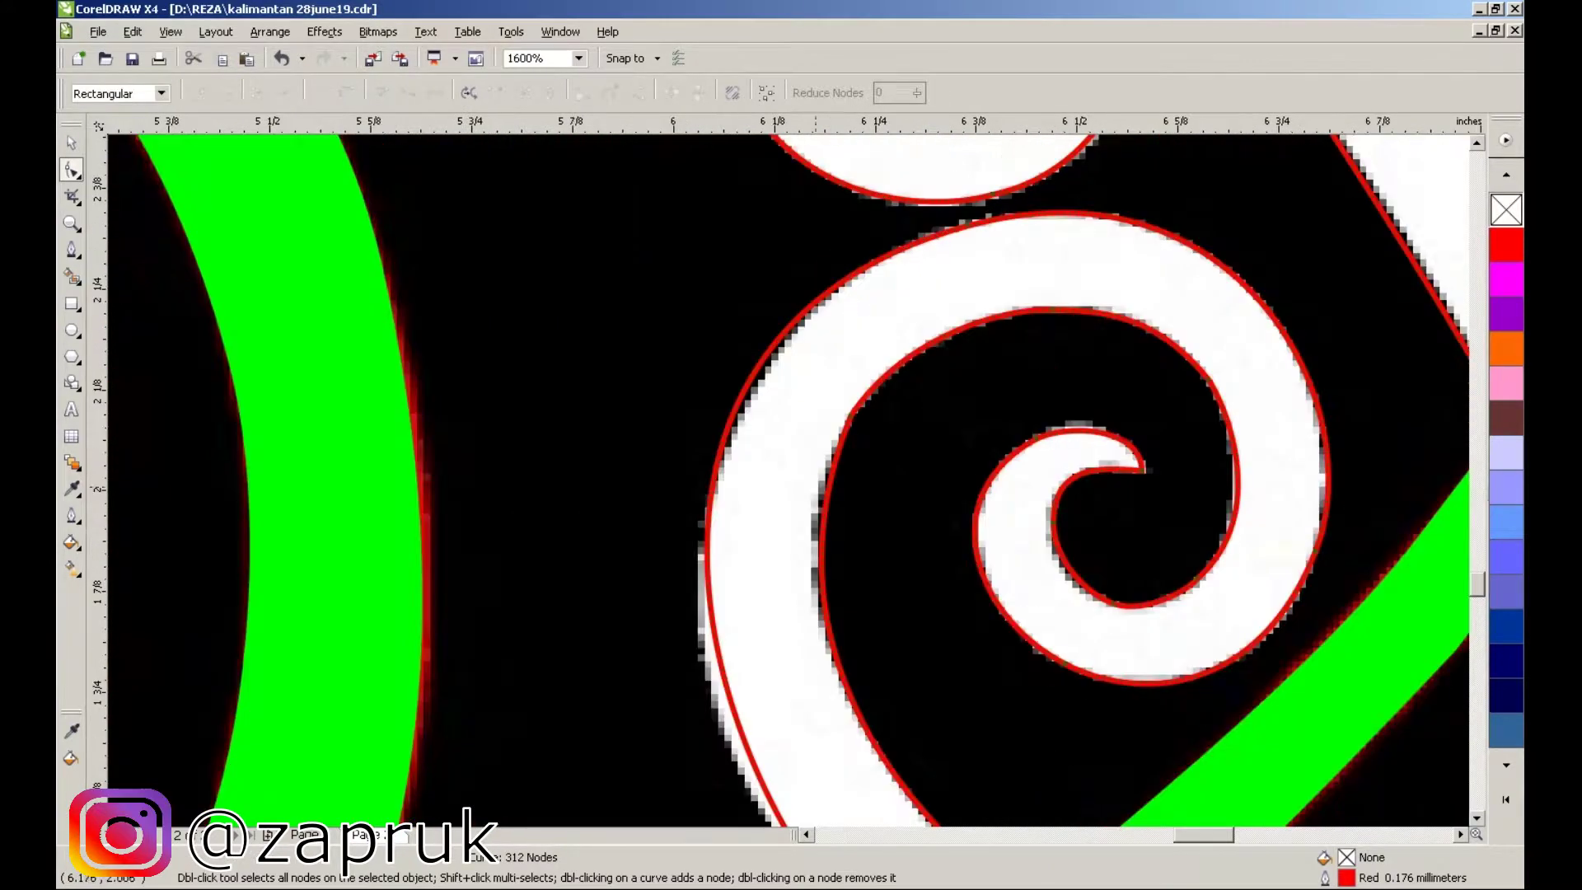
scroll(832, 451, down, 1)
scroll(947, 472, up, 1)
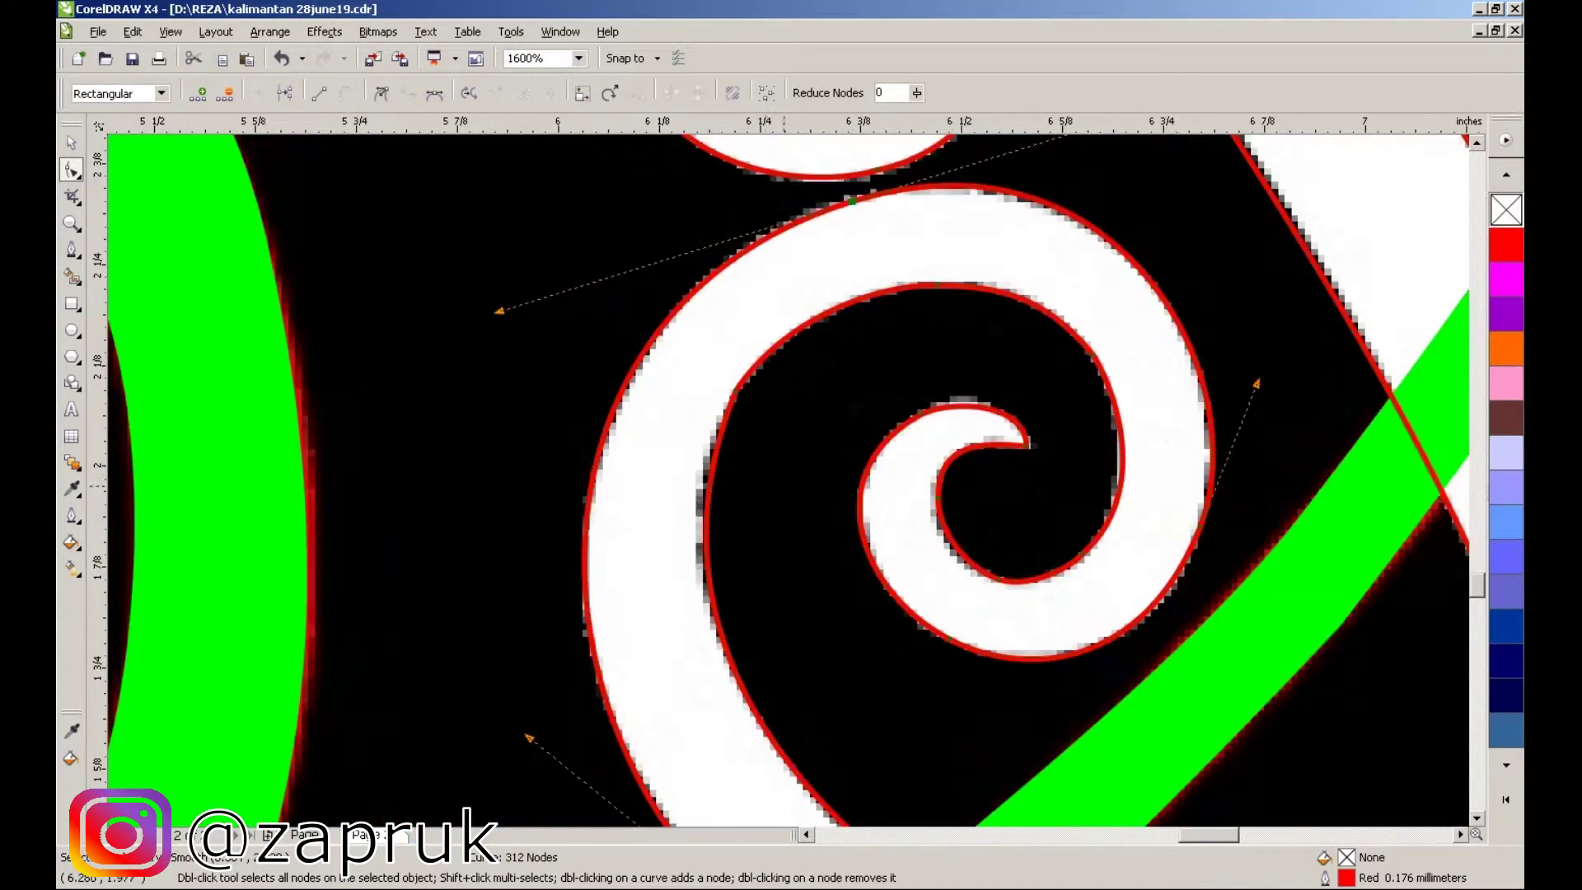
- Reshape the lower spiral's inner left edge with a symmetrical node so it follows the bitmap down to the flower arm
drag(572, 746, 621, 629)
key(ctrl+z)
scroll(824, 495, down, 1)
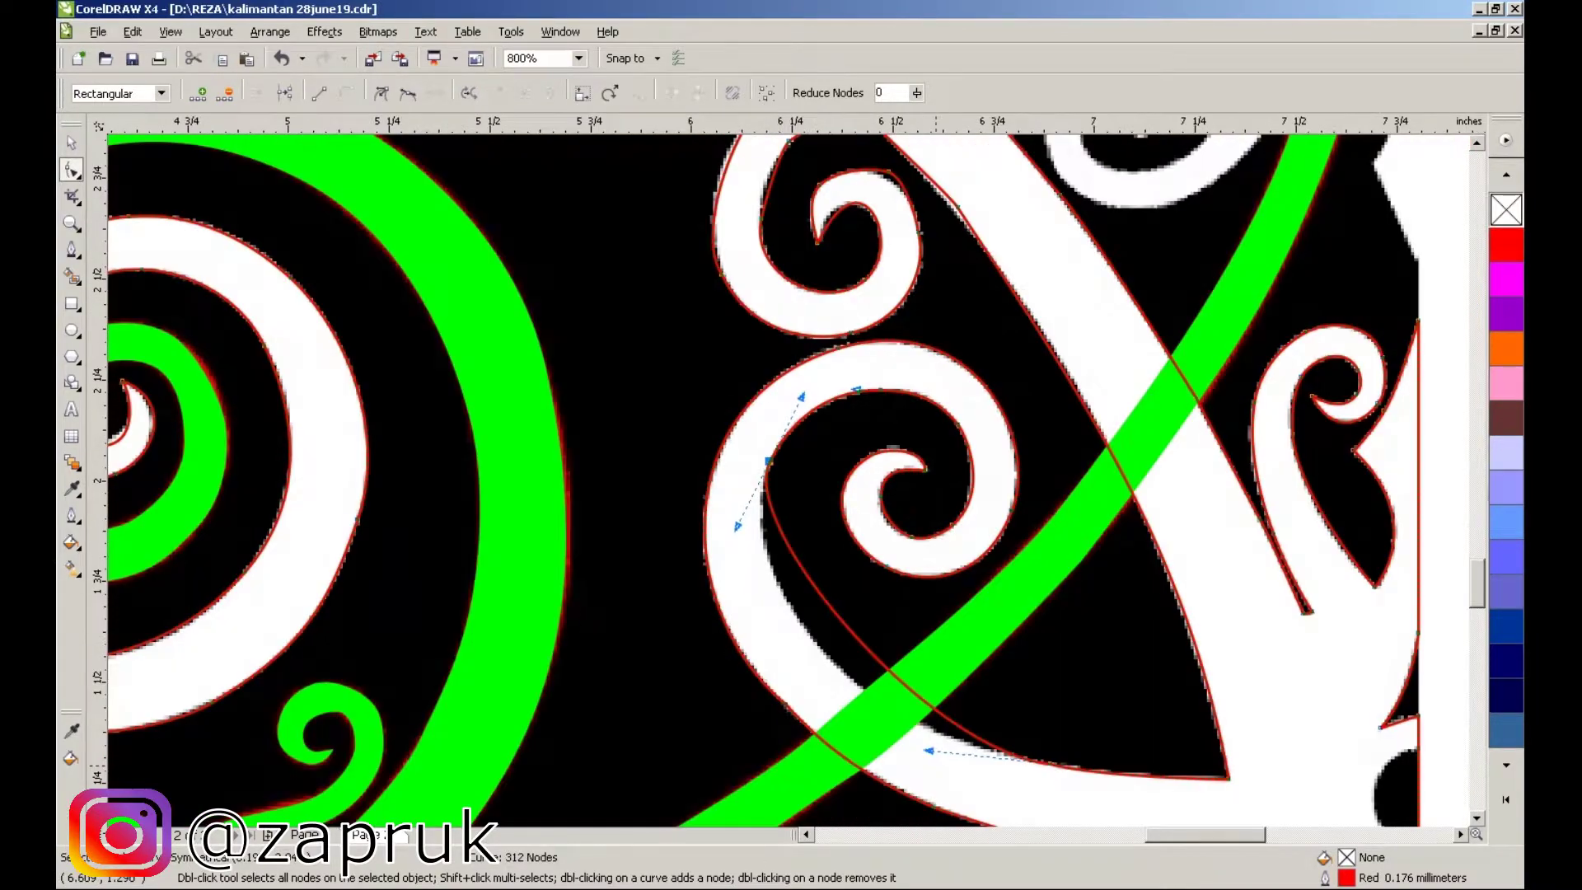
drag(822, 739, 797, 731)
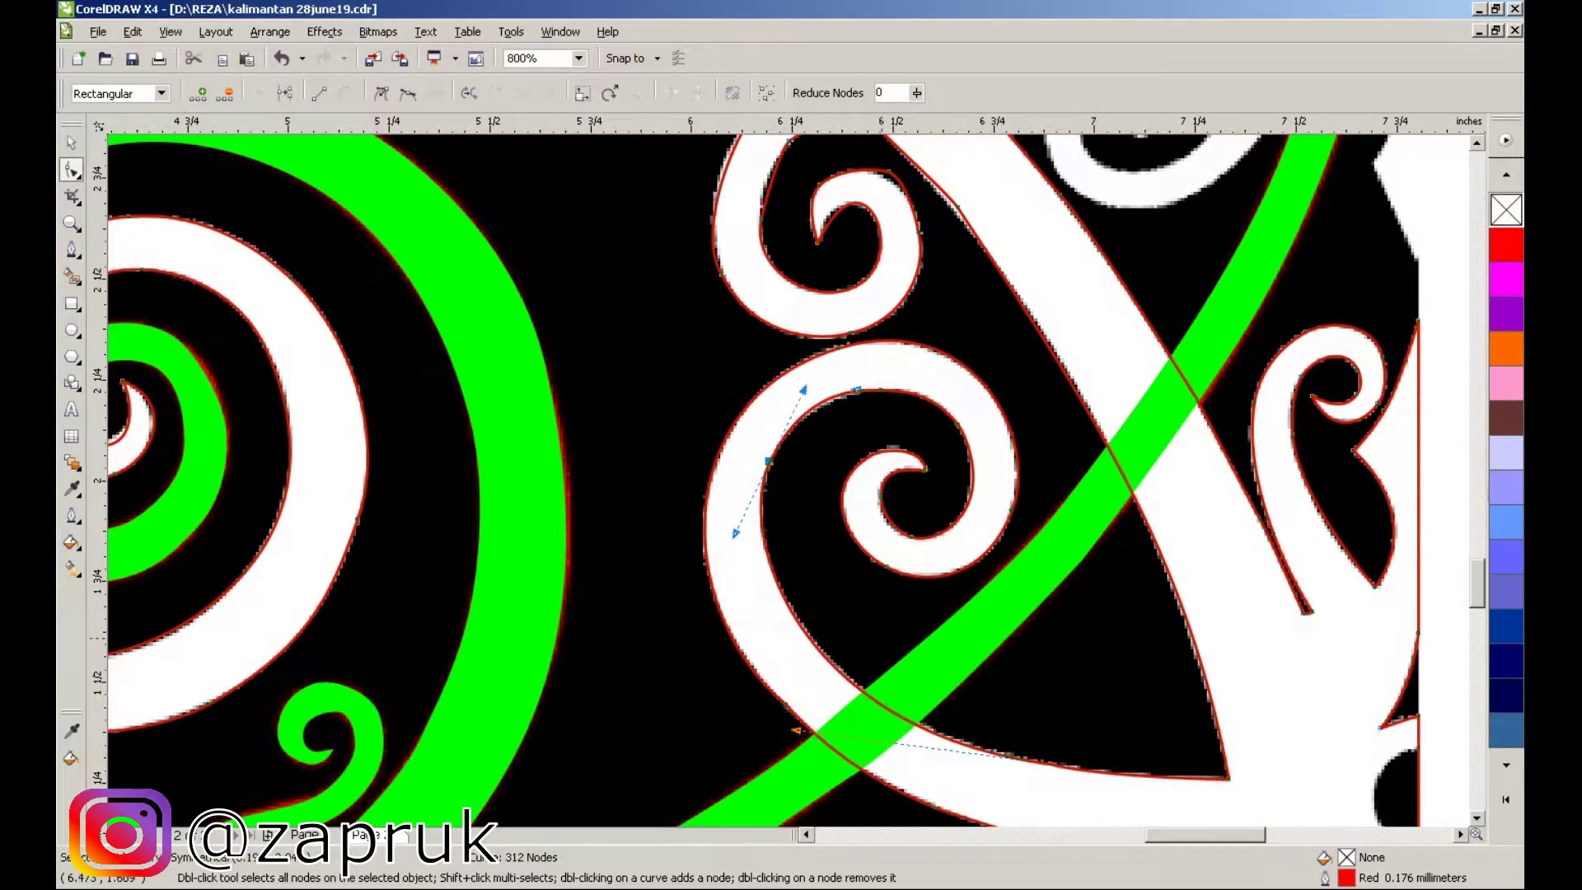
scroll(797, 731, up, 1)
- Delete surplus nodes on the upper spiral and reshape its curl, inner edge and outer left edge to the bitmap
key(space)
scroll(443, 468, down, 2)
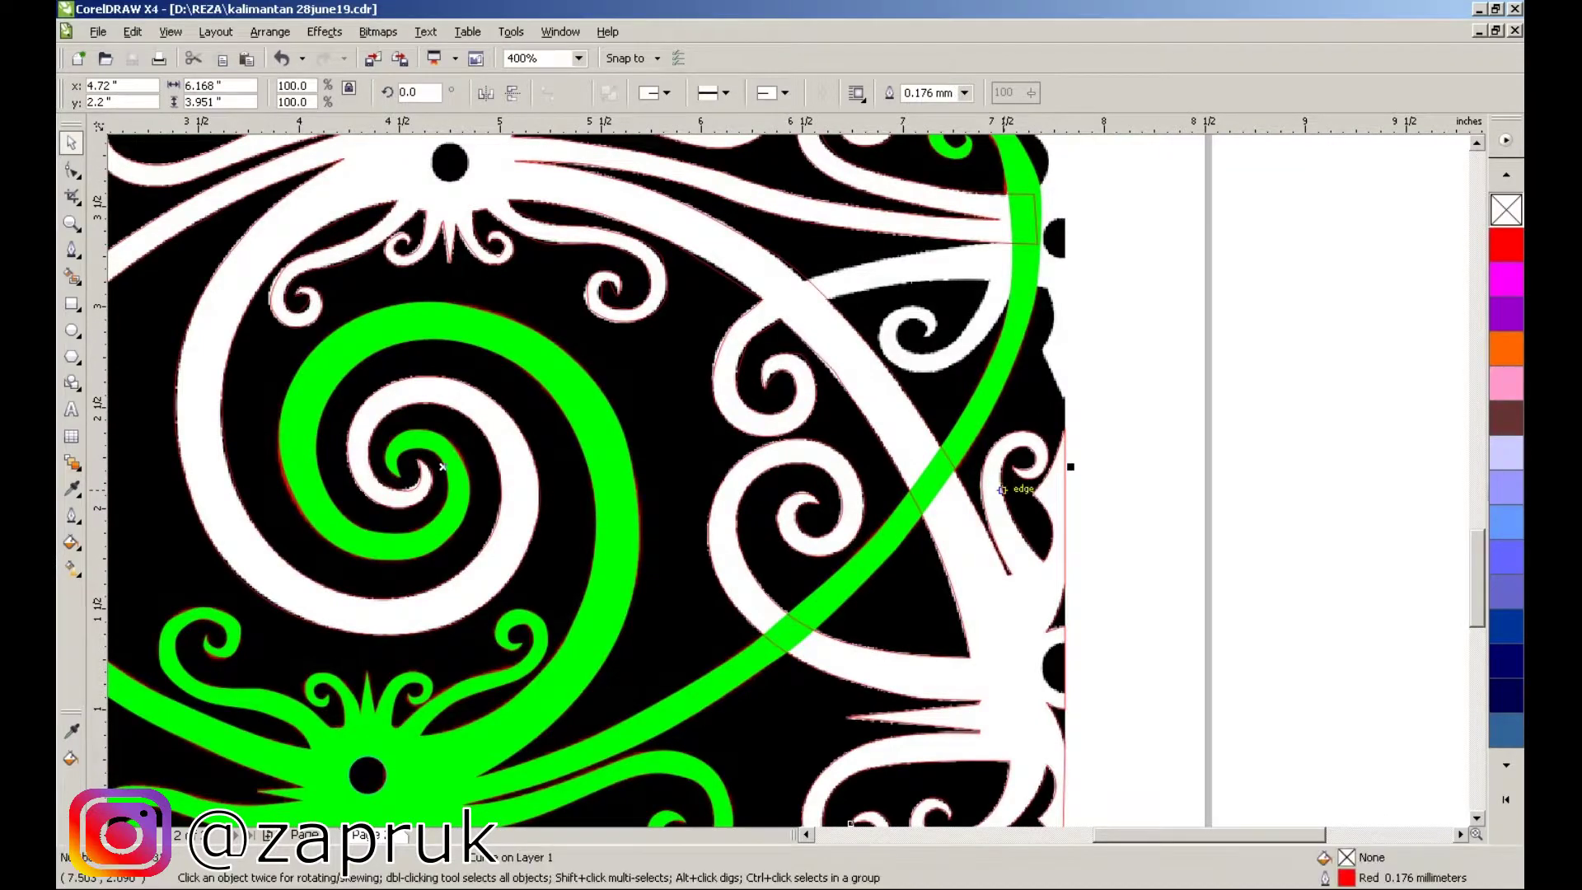
scroll(791, 402, up, 2)
key(F10)
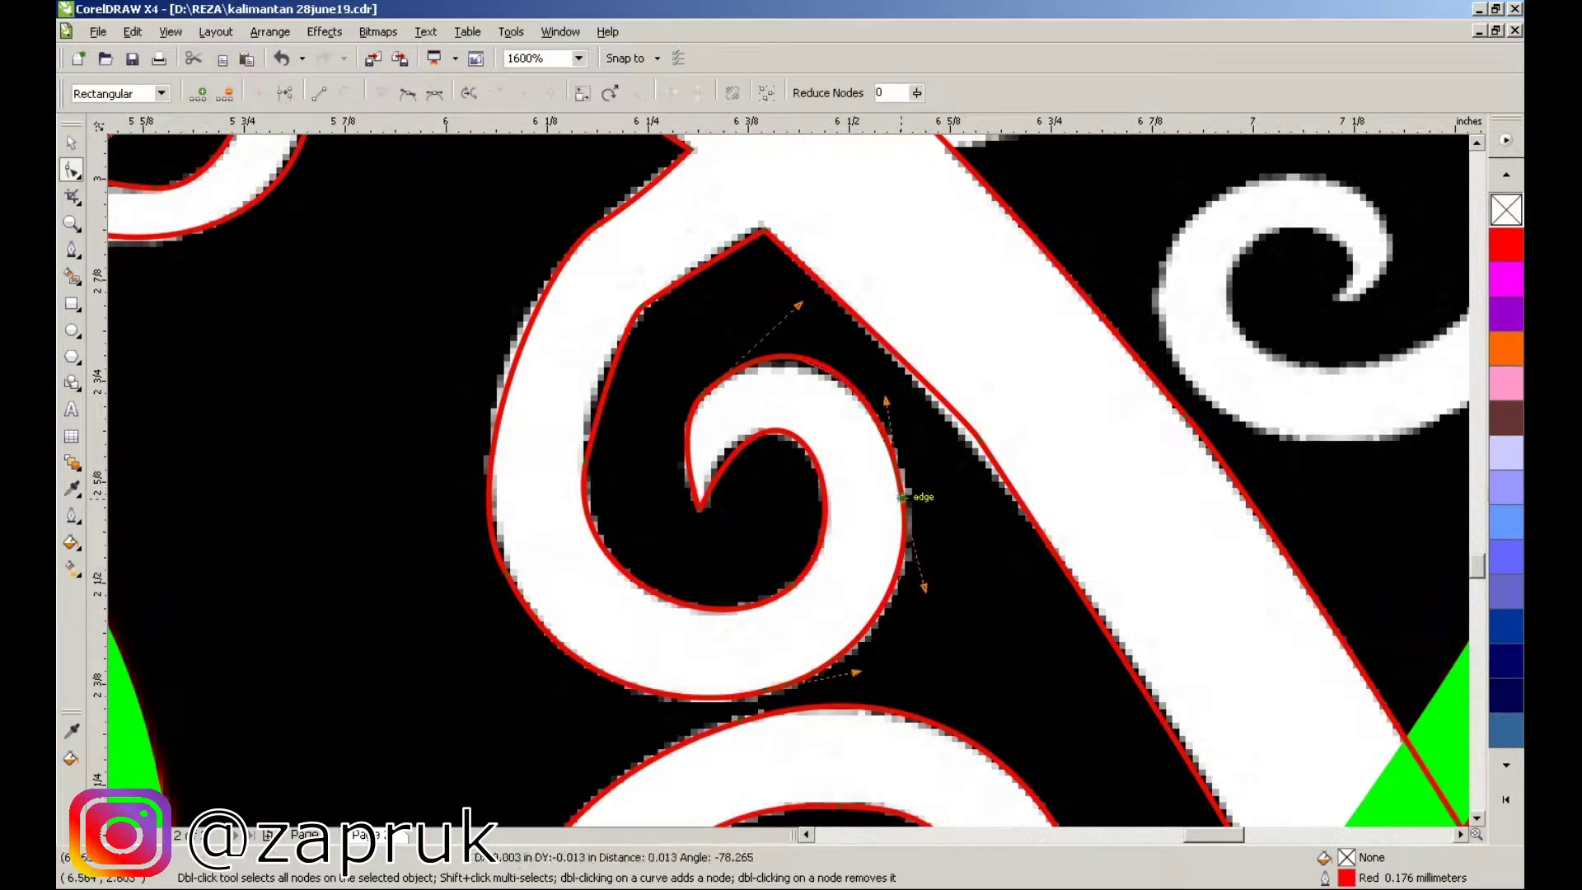
key(Delete)
key(ctrl+z)
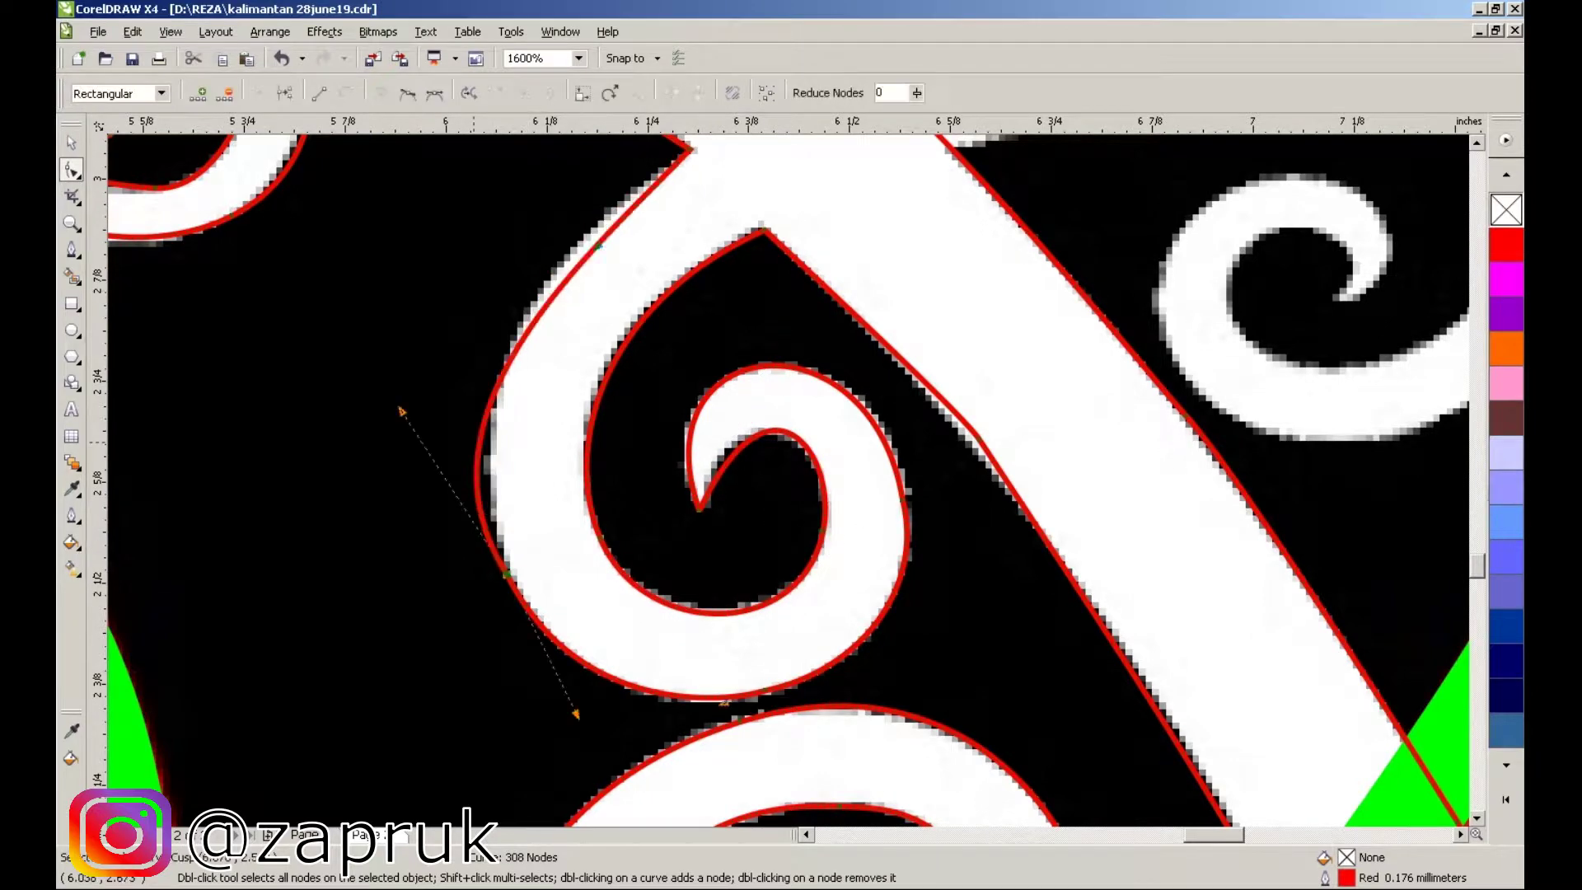
scroll(744, 814, down, 2)
scroll(744, 814, up, 2)
- Reshape the lower edge of the thick branch between the upper flower and the upper spiral to follow the bitmap
scroll(745, 813, down, 2)
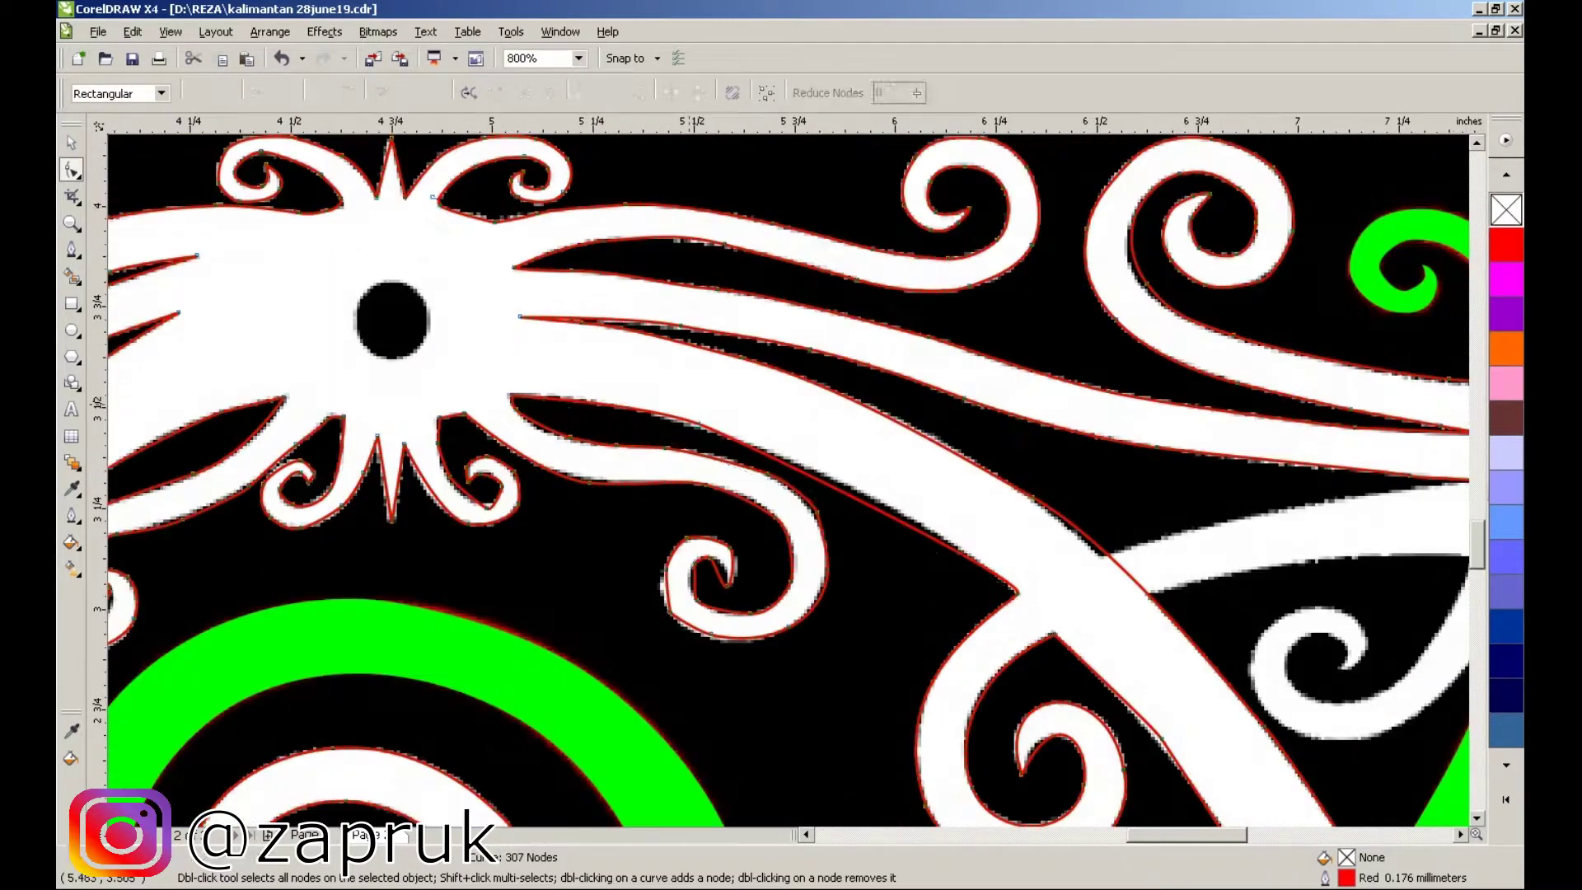
scroll(744, 813, up, 2)
drag(1144, 641, 712, 319)
scroll(744, 494, down, 2)
scroll(745, 495, up, 2)
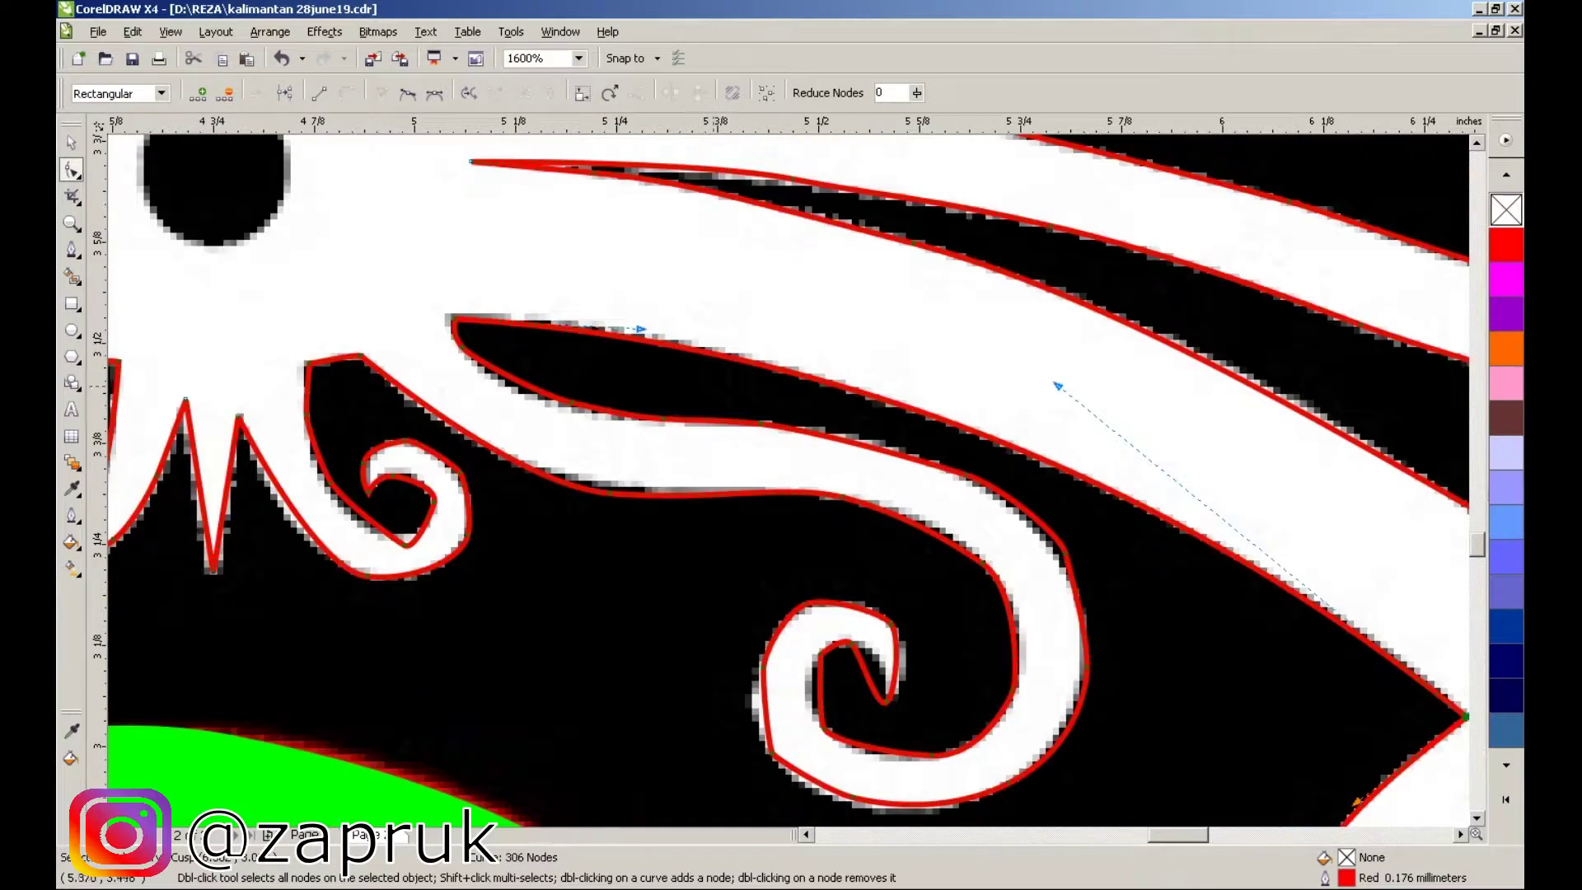
- Delete surplus nodes along the curved arm from the upper flower to the right hanging spiral and fit its edges to the bitmap
scroll(843, 498, down, 2)
key(Delete)
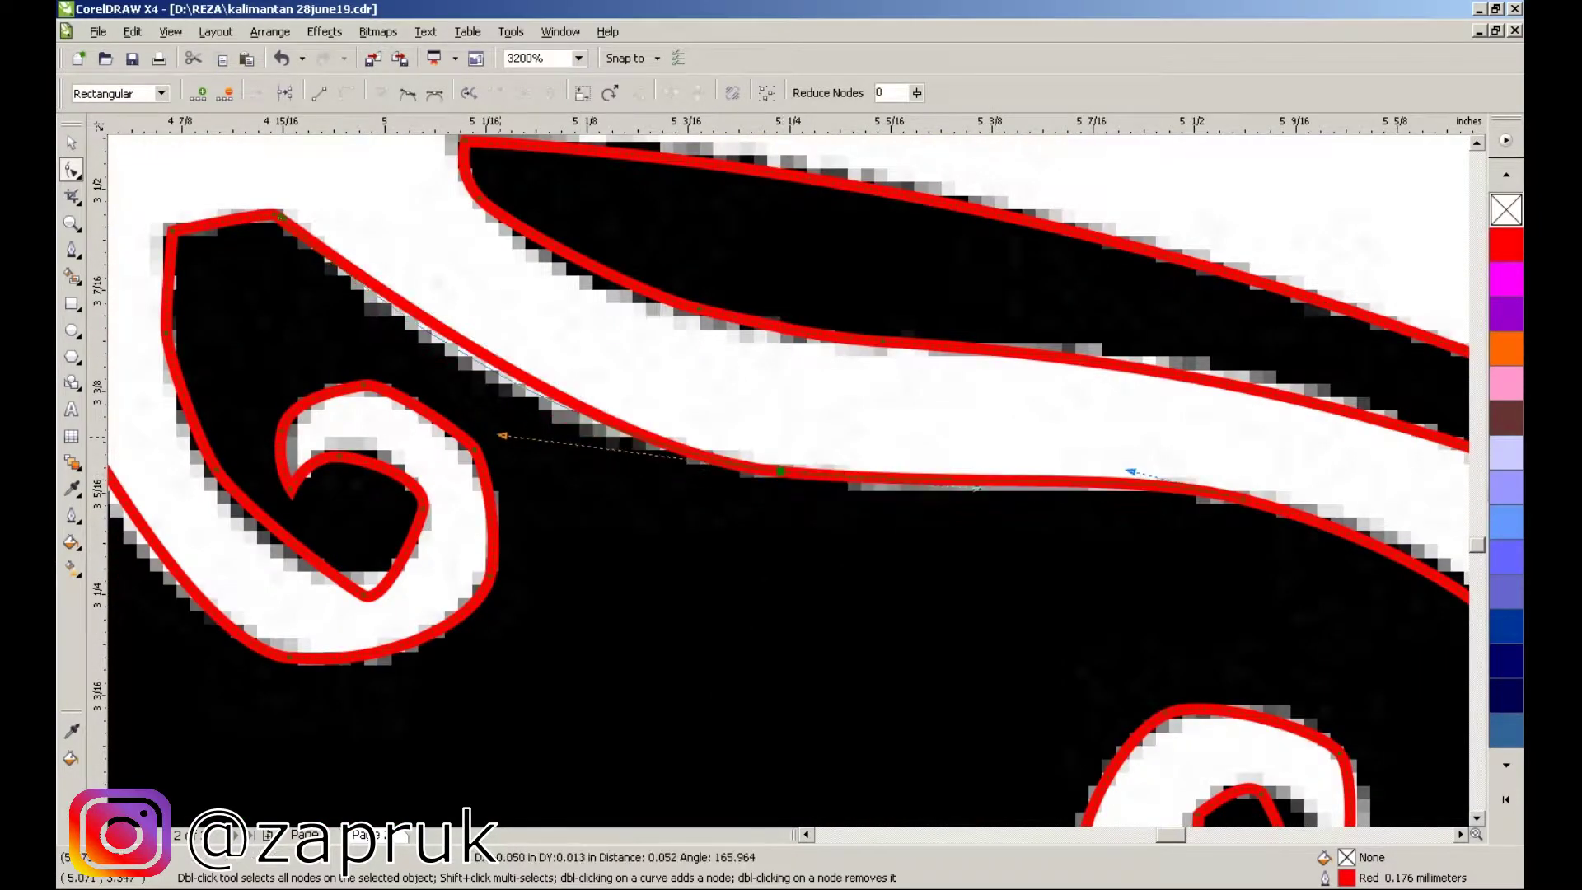
scroll(960, 429, up, 2)
key(Delete)
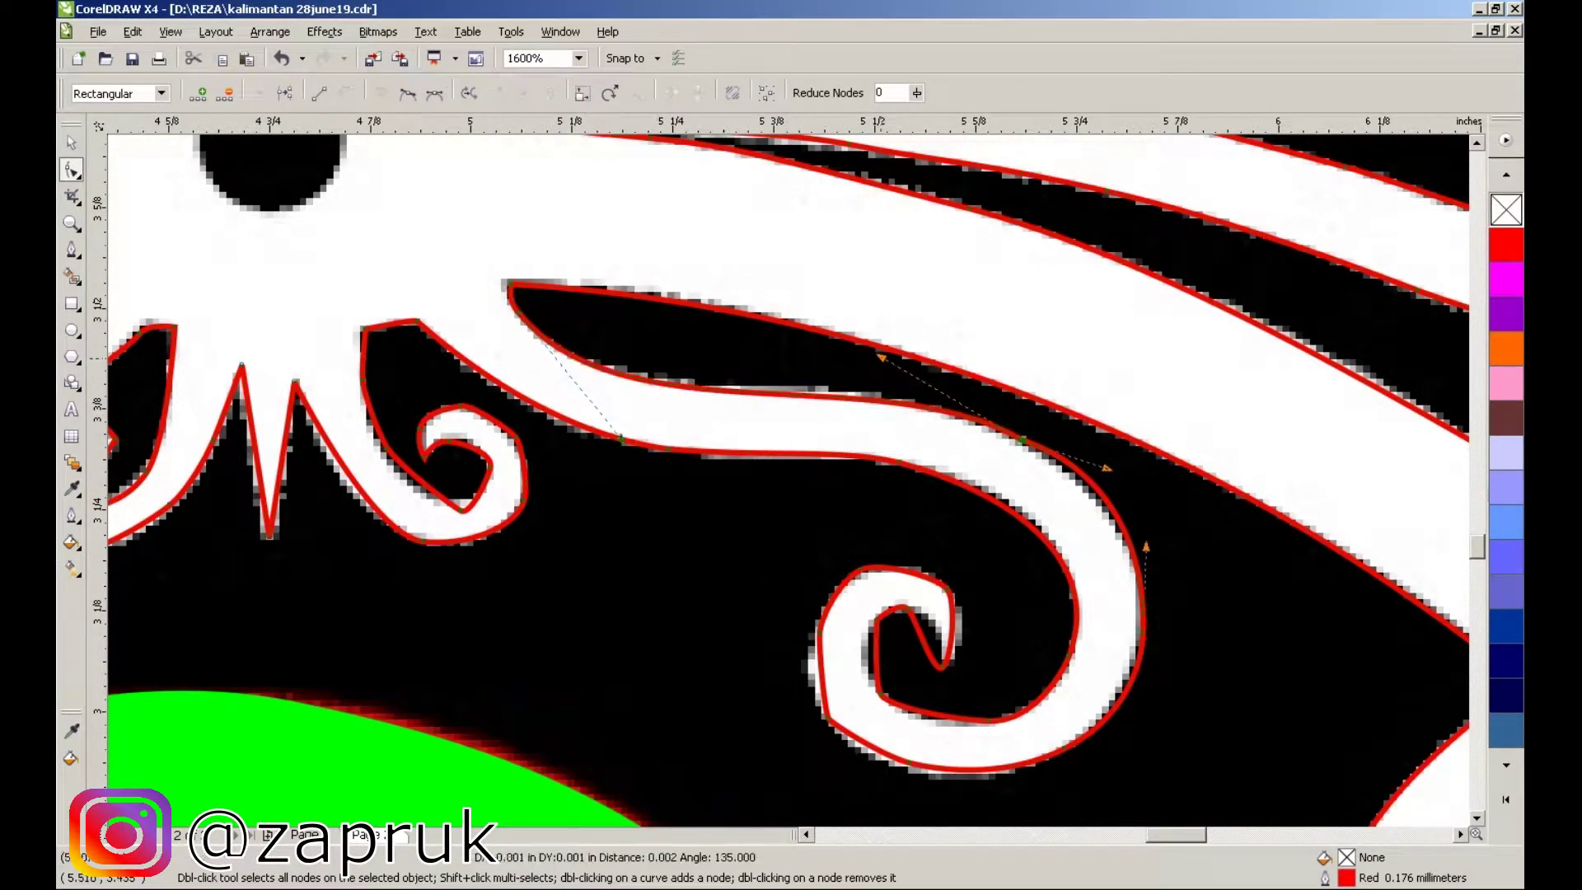
scroll(808, 612, up, 2)
key(Delete)
key(Delete)
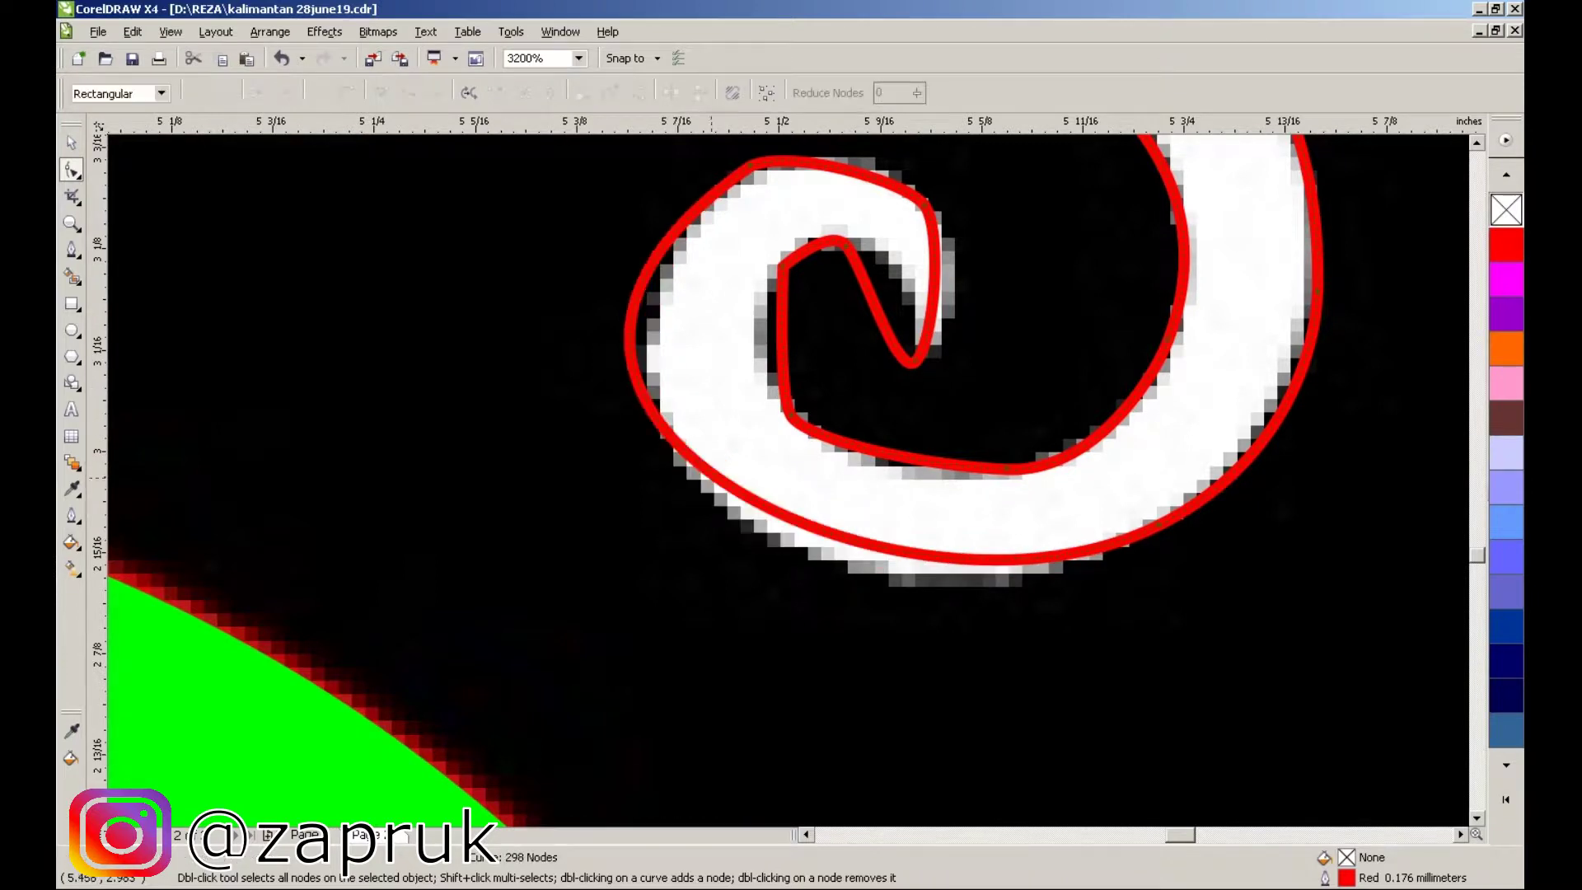
- Delete surplus nodes on the right hanging spiral and reshape its inner curl, outer edge and pointed tip to the bitmap
key(Delete)
key(Delete)
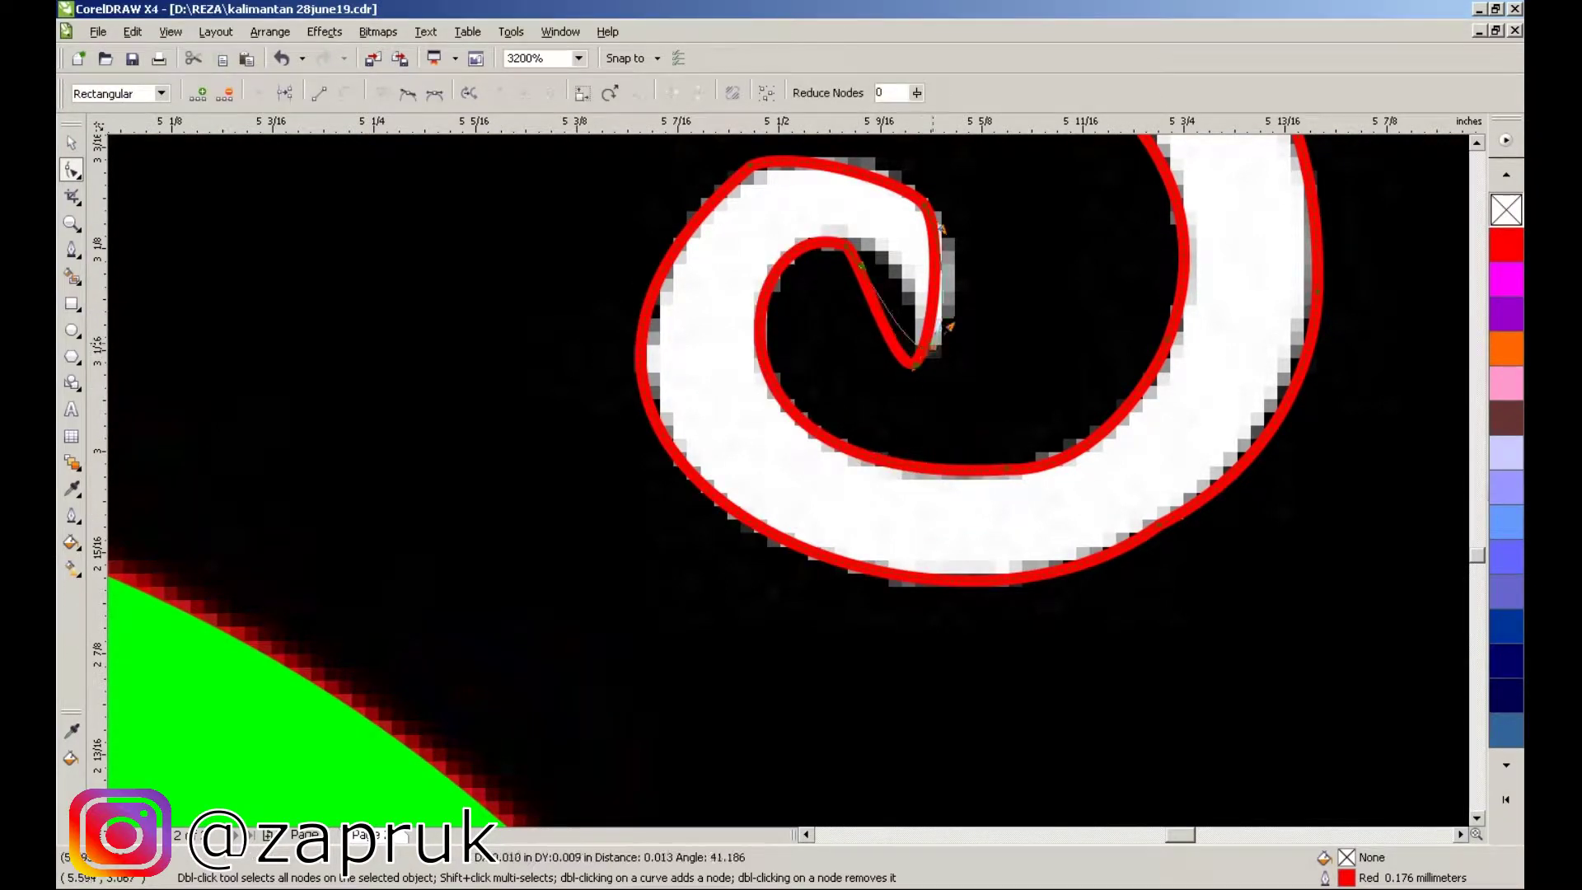
drag(932, 347, 932, 346)
click(901, 257)
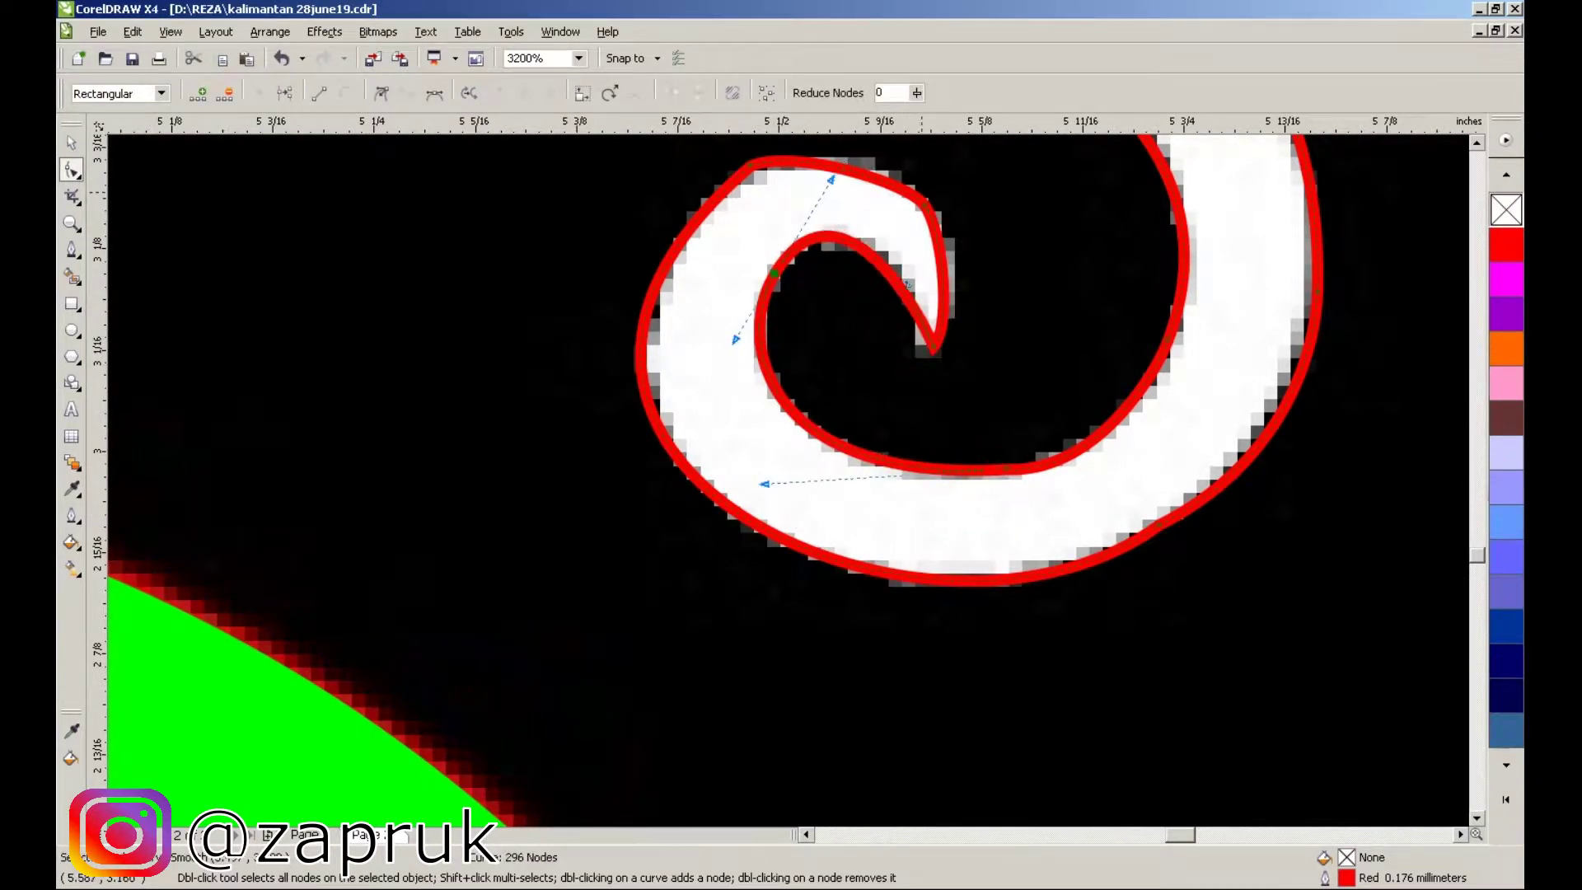
scroll(906, 284, up, 1)
click(943, 221)
- Delete surplus nodes on the small curl below the upper flower's right side and round its inner and outer edges
scroll(788, 478, down, 4)
scroll(788, 478, up, 4)
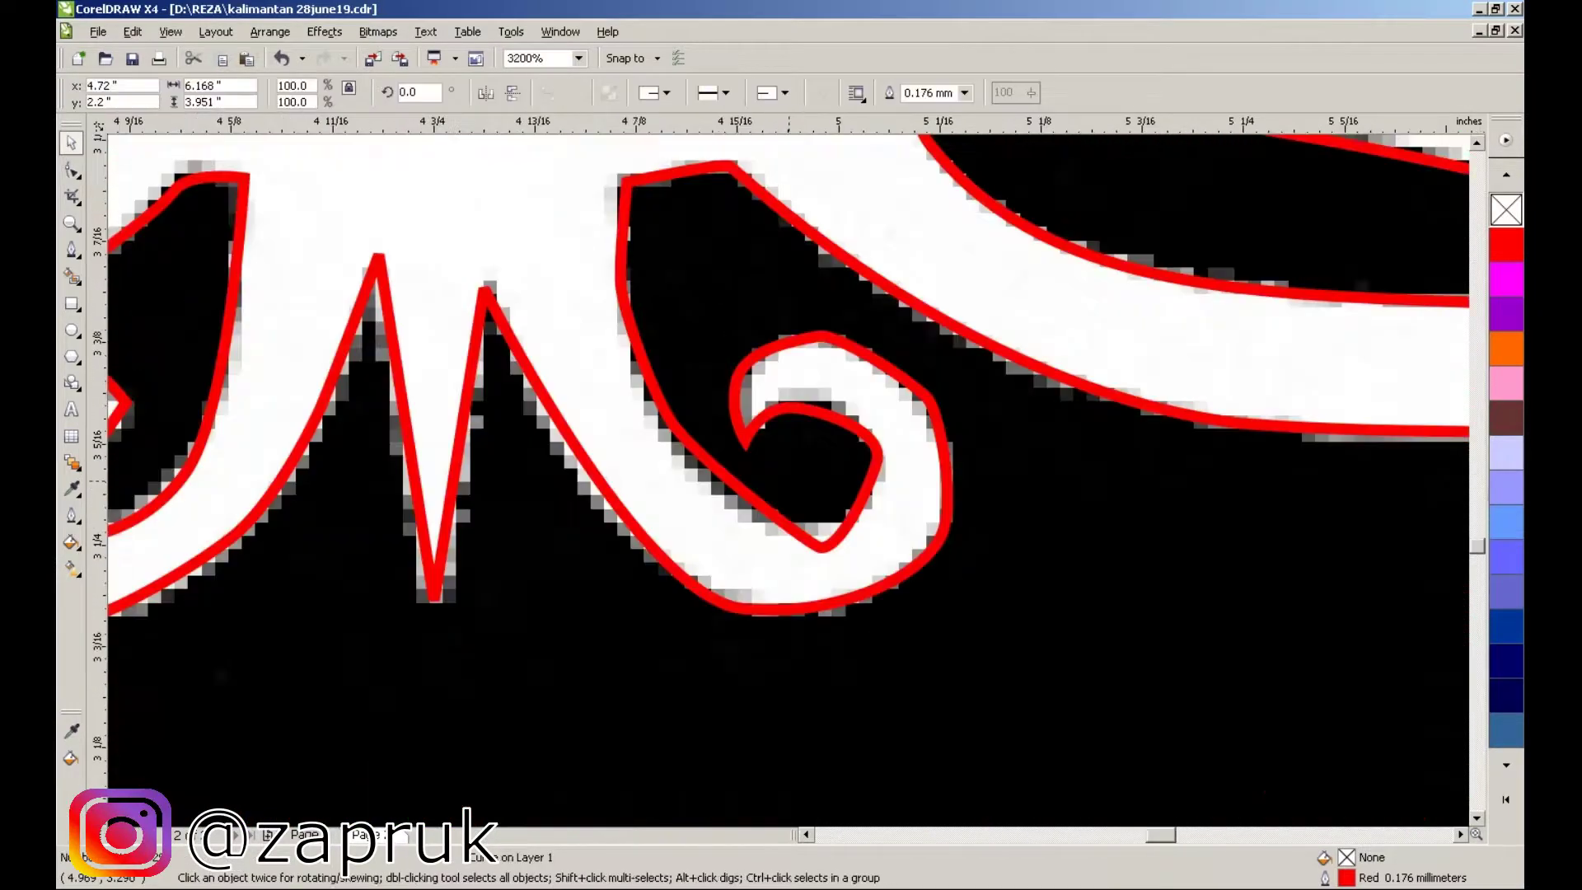
key(Delete)
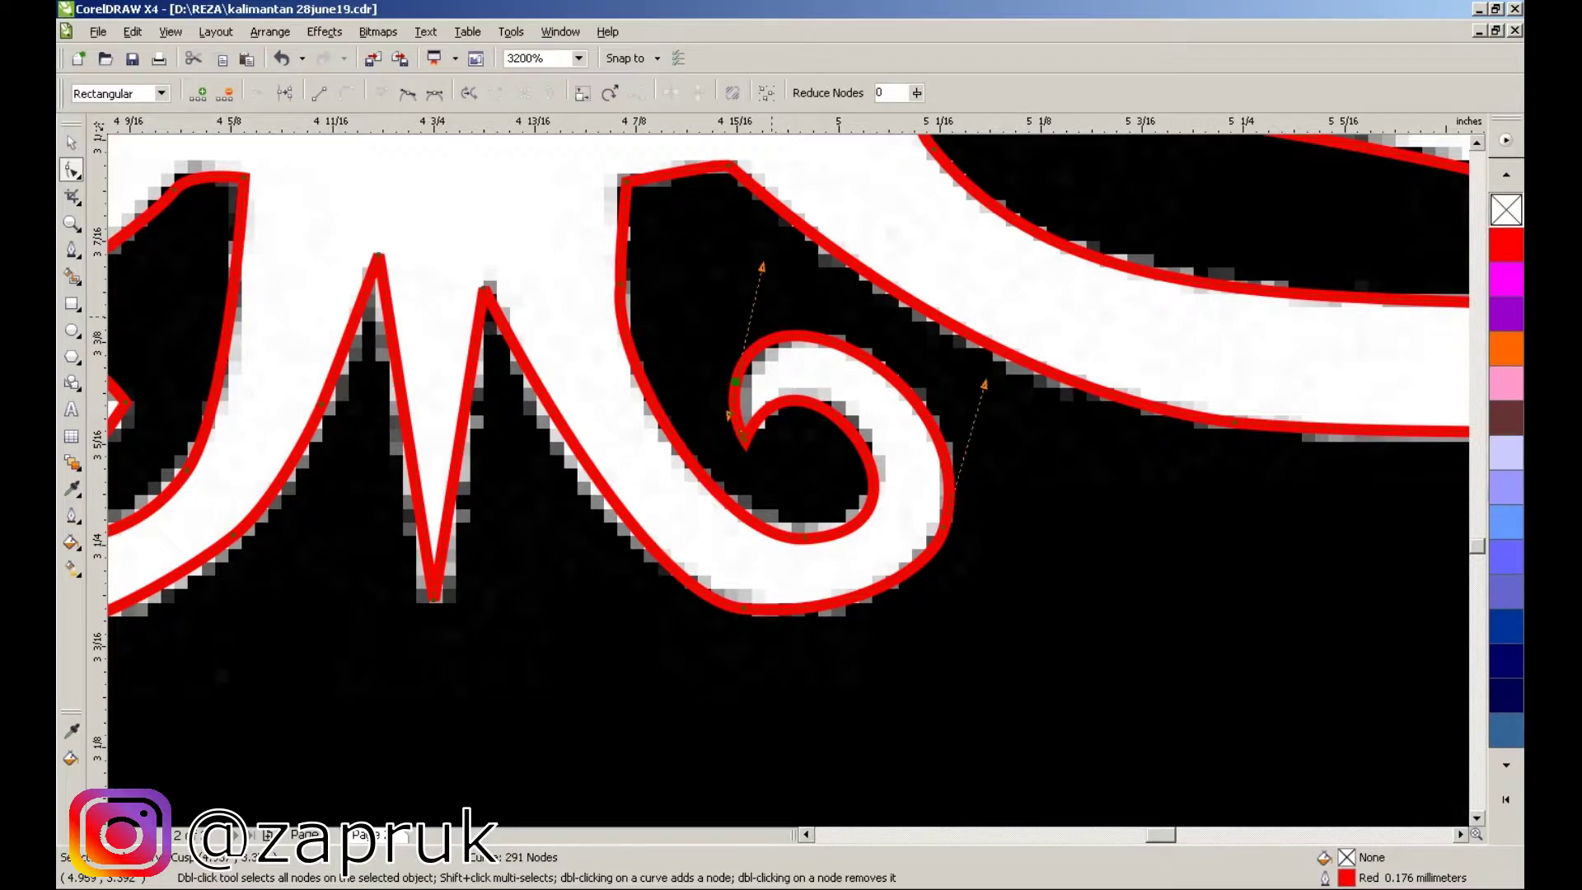
scroll(772, 310, up, 2)
- Remove surplus nodes from the left hanging spiral and its arm, and reshape the inner curl and outer left edge to the bitmap
scroll(772, 310, down, 5)
scroll(839, 491, up, 3)
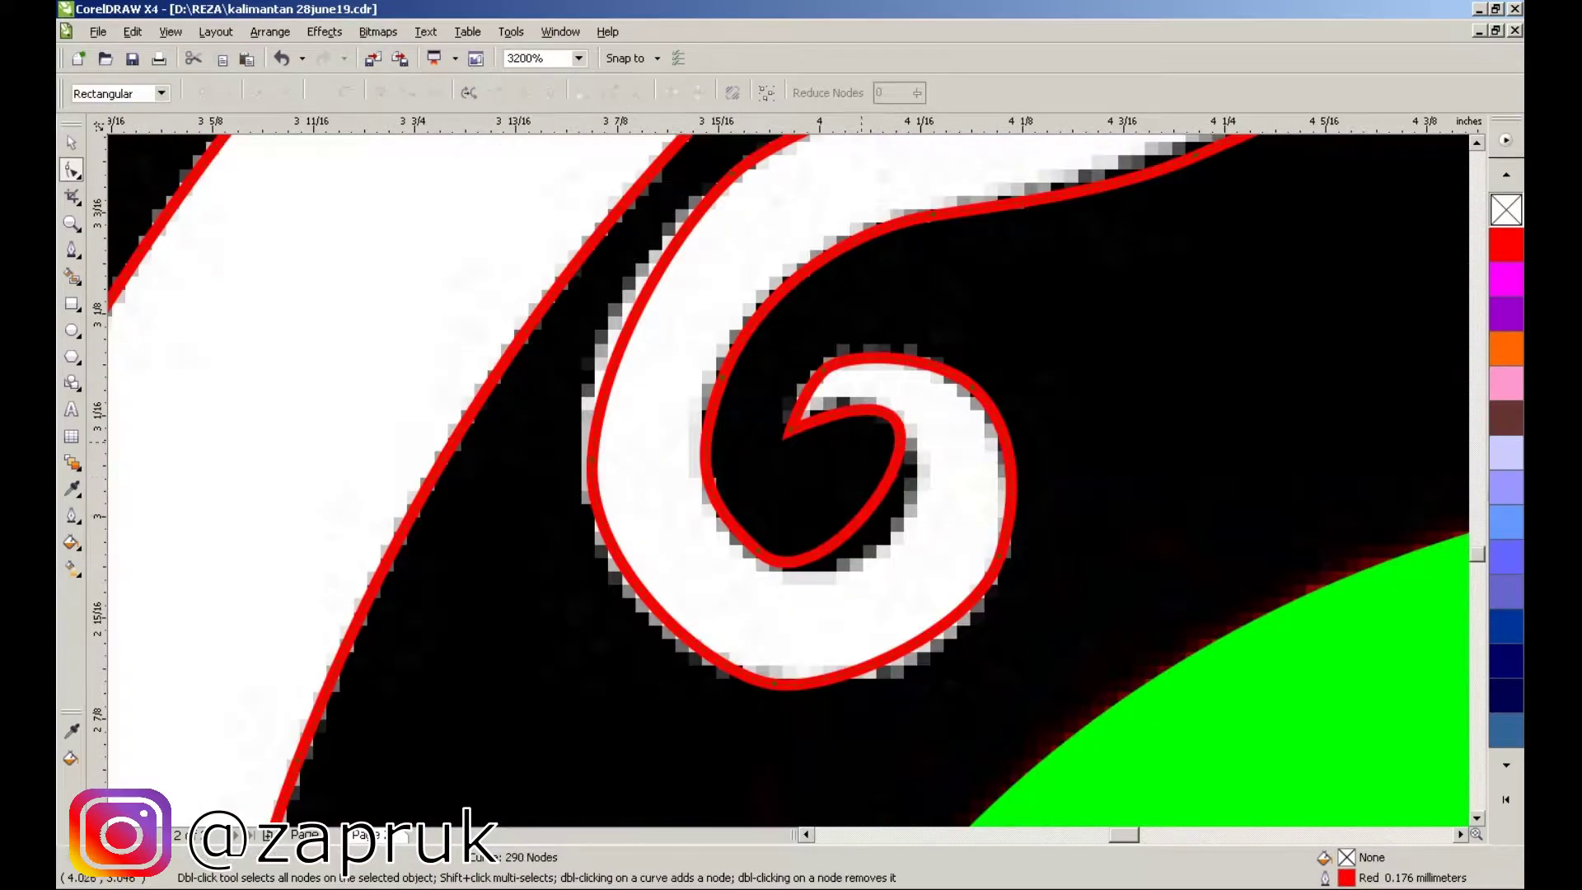
key(Delete)
scroll(788, 478, down, 3)
scroll(788, 478, up, 4)
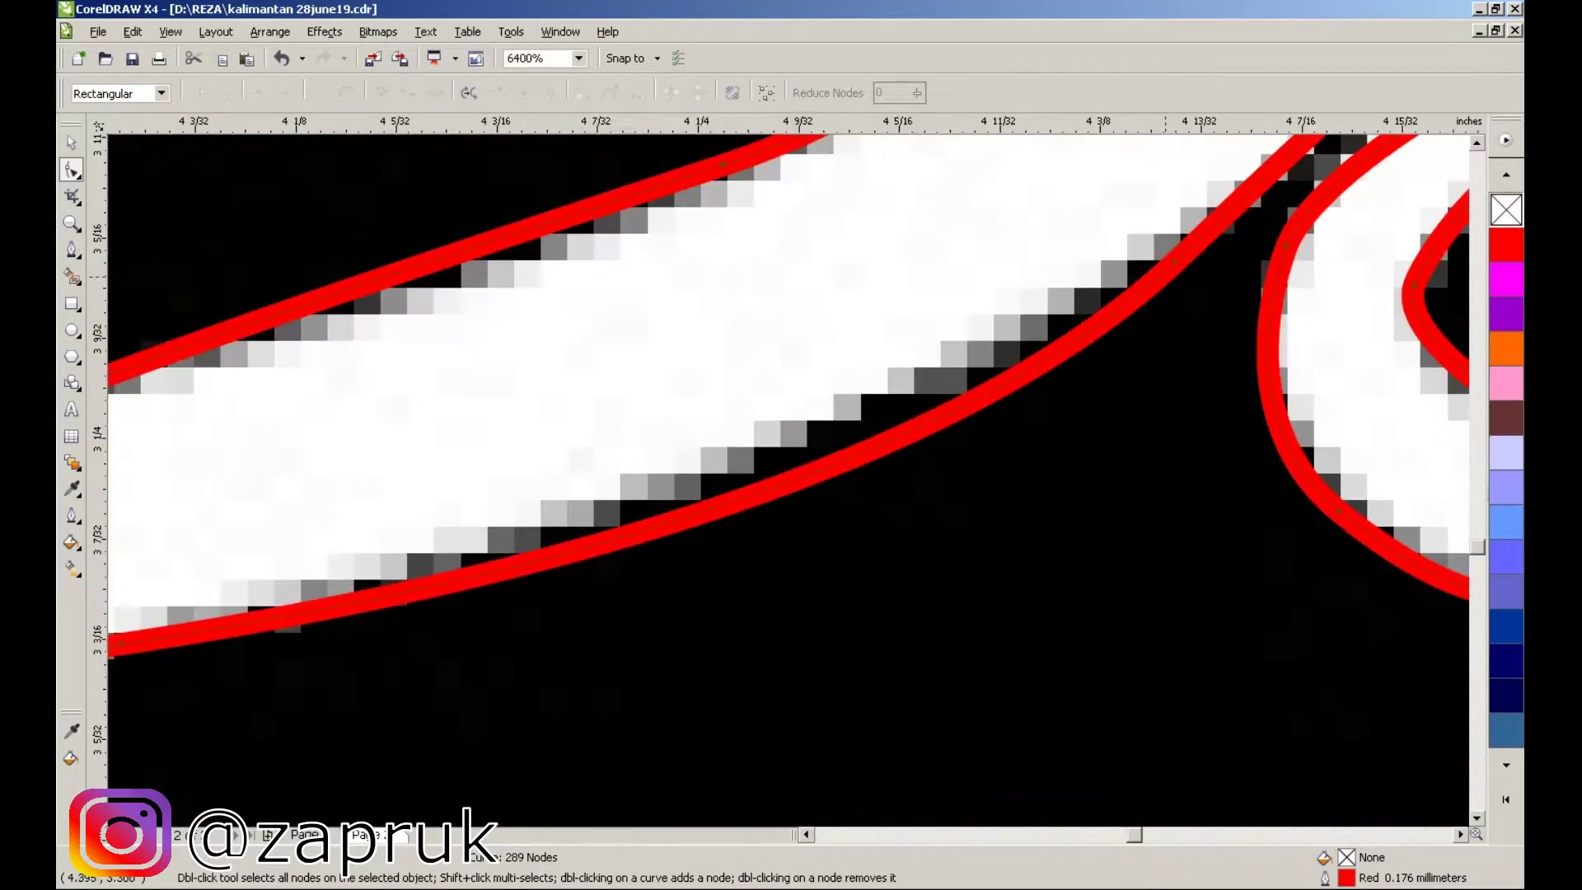
scroll(788, 478, down, 1)
scroll(849, 511, down, 2)
scroll(901, 696, up, 2)
key(Delete)
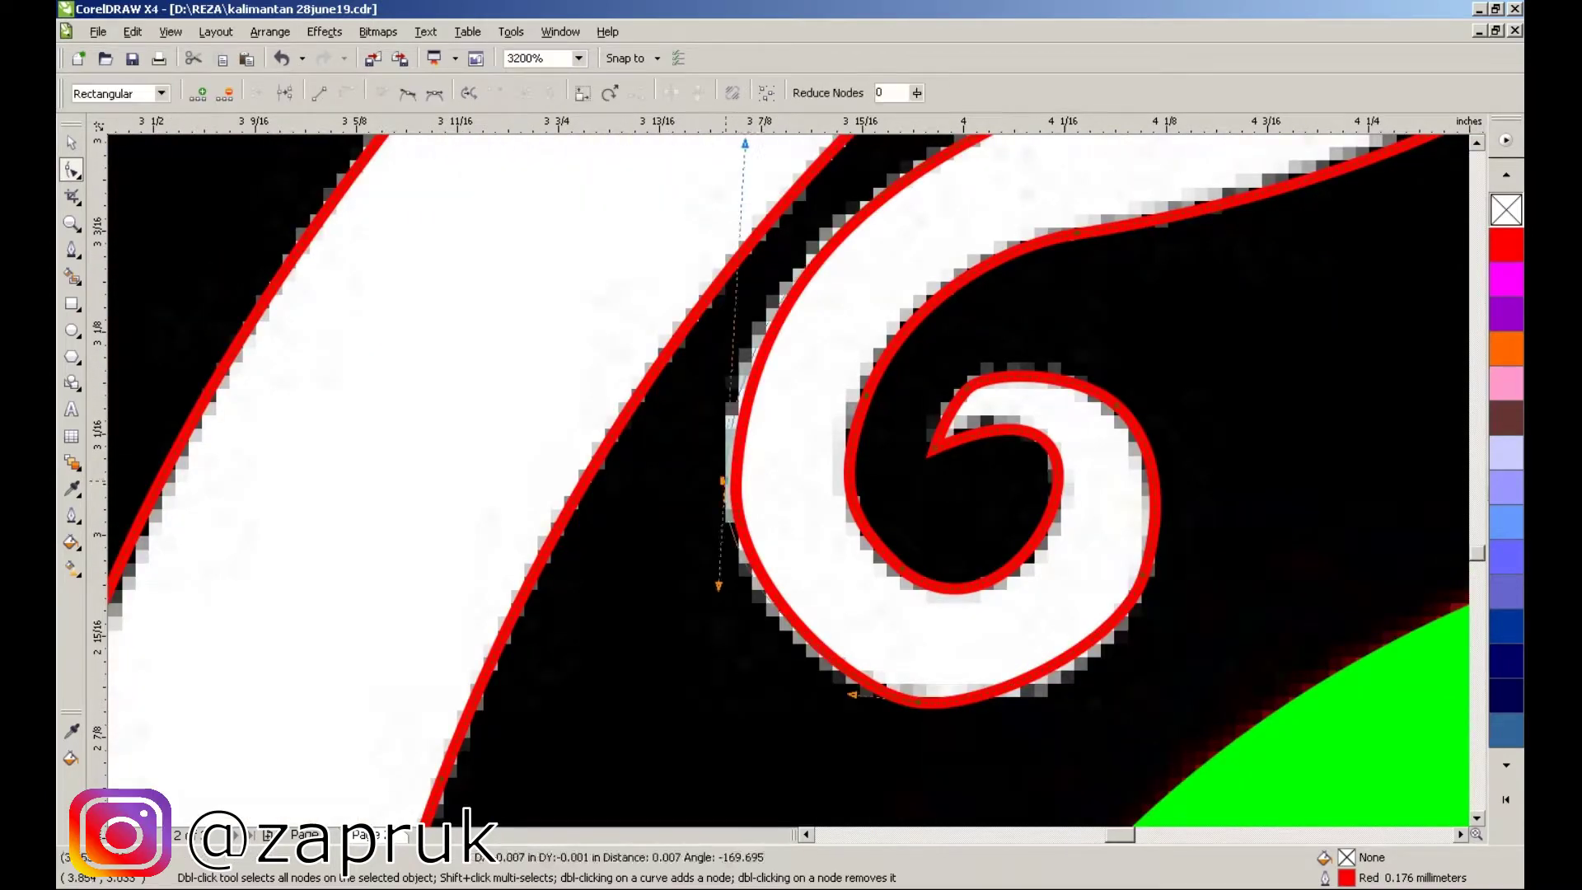
scroll(788, 473, down, 2)
scroll(789, 473, up, 2)
scroll(789, 473, up, 1)
double_click(788, 473)
- Delete surplus nodes on the small curl below the upper flower's left side and smooth its tip, inner edge and outer edge
scroll(789, 473, down, 2)
scroll(791, 478, up, 2)
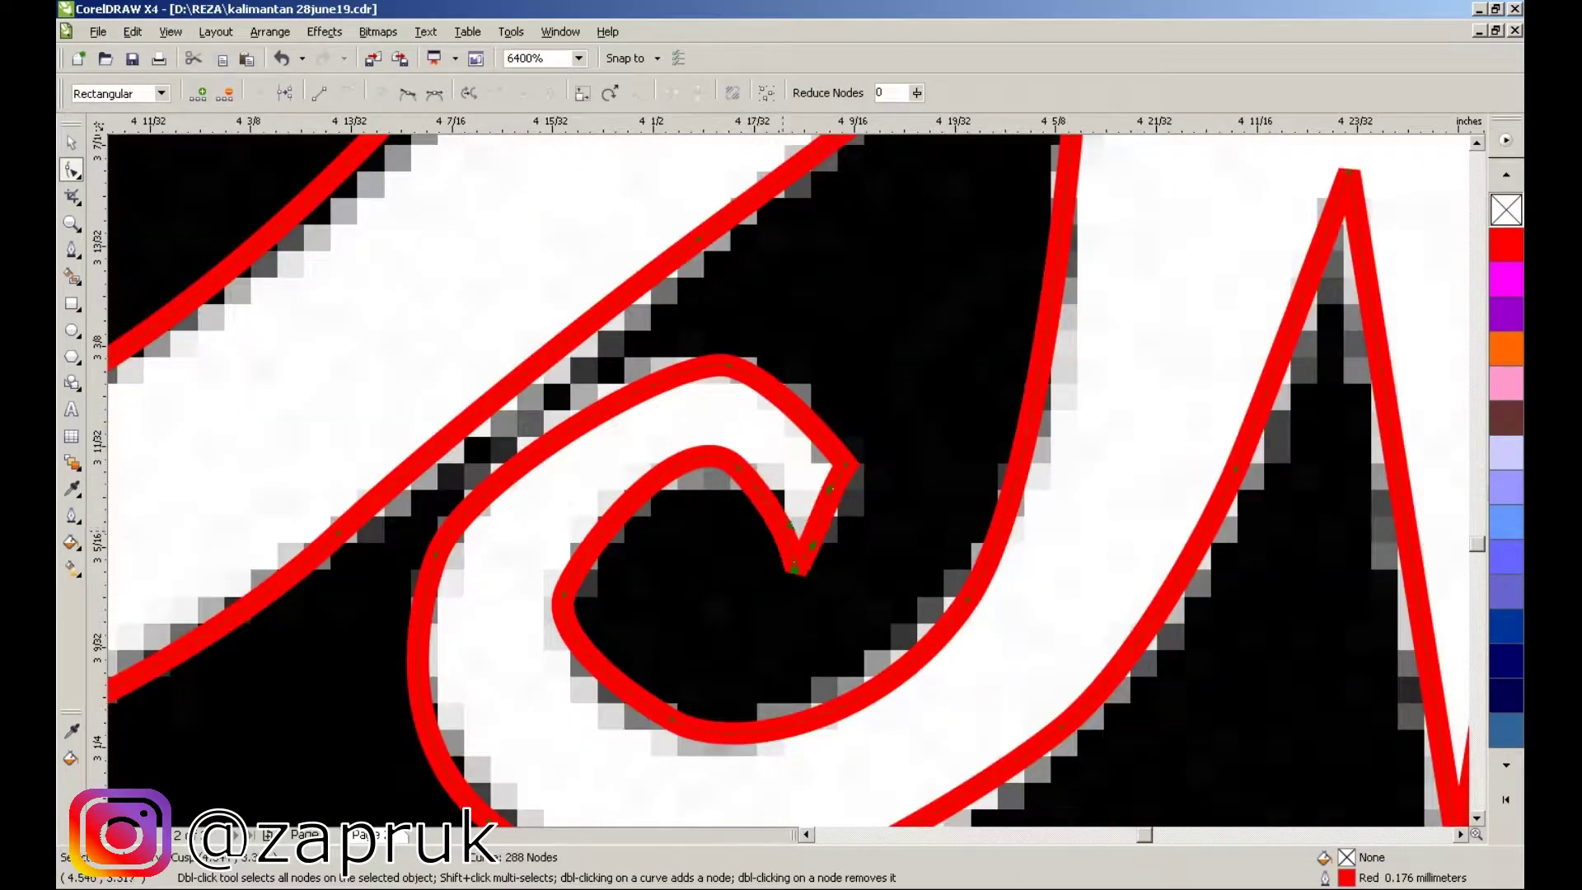
key(Delete)
key(Delete)
scroll(997, 311, down, 1)
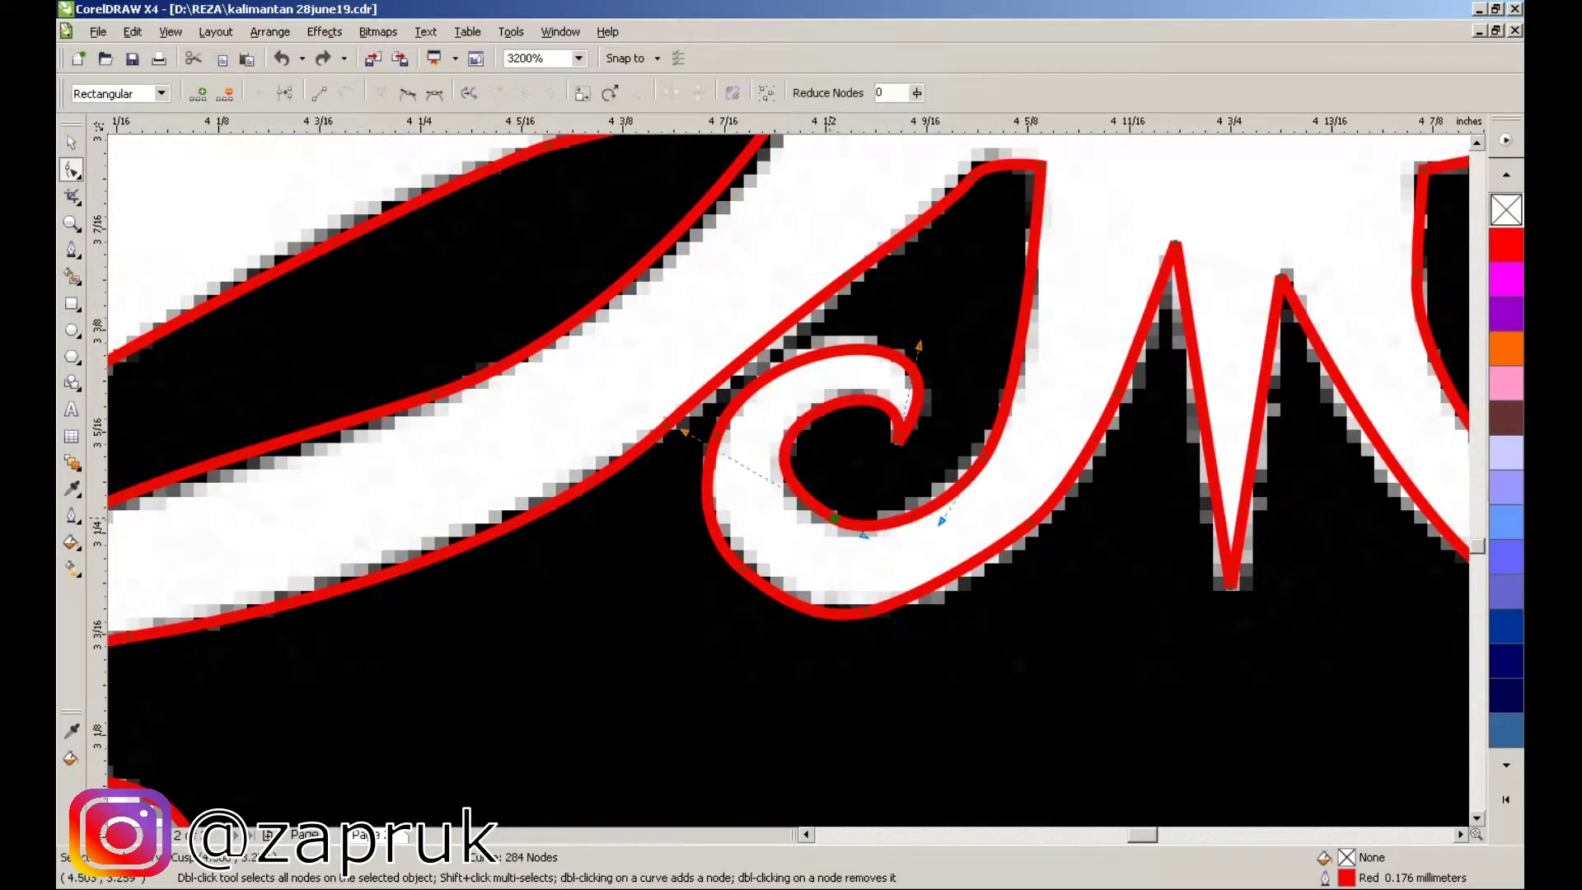
key(Delete)
key(Delete)
key(Delete)
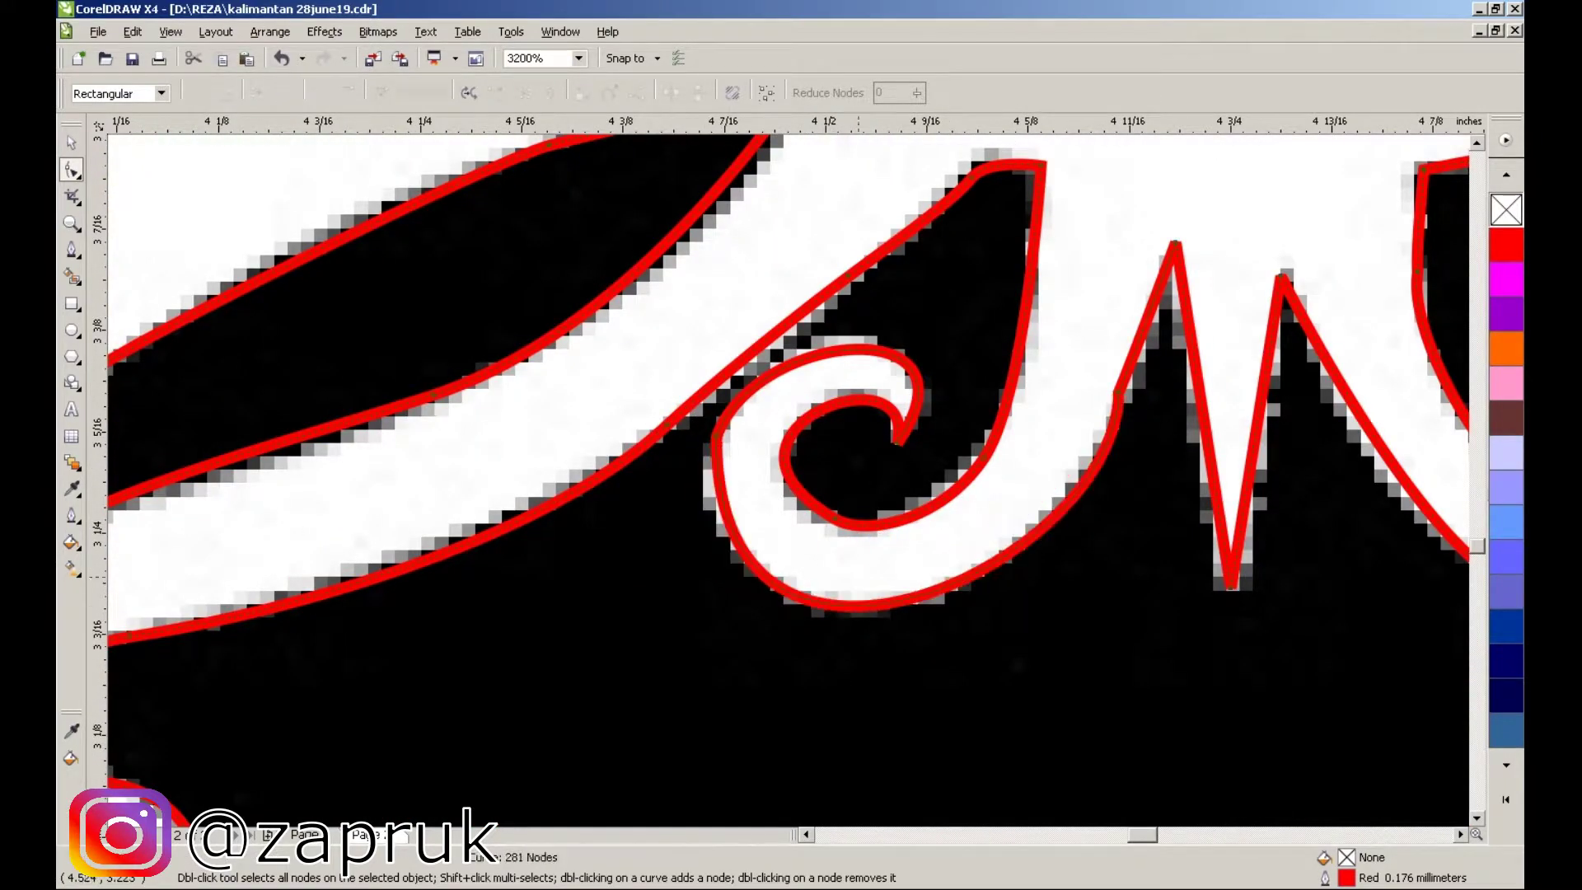
key(ctrl+z)
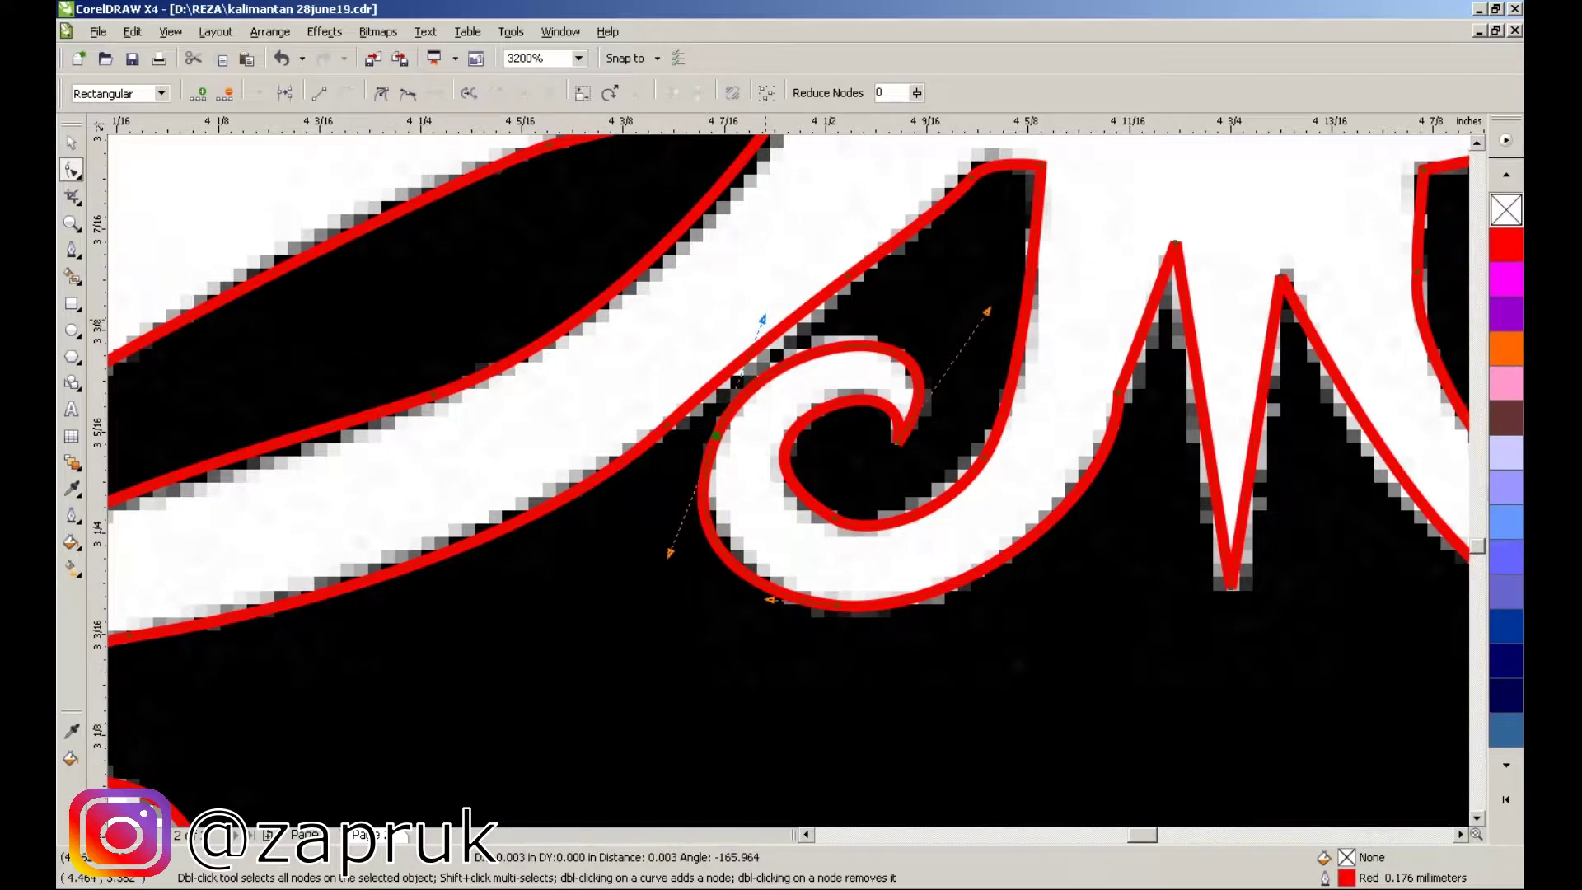
key(Delete)
- Draw a circle over the round black centre of the upper flower
scroll(759, 328, down, 5)
scroll(760, 328, up, 7)
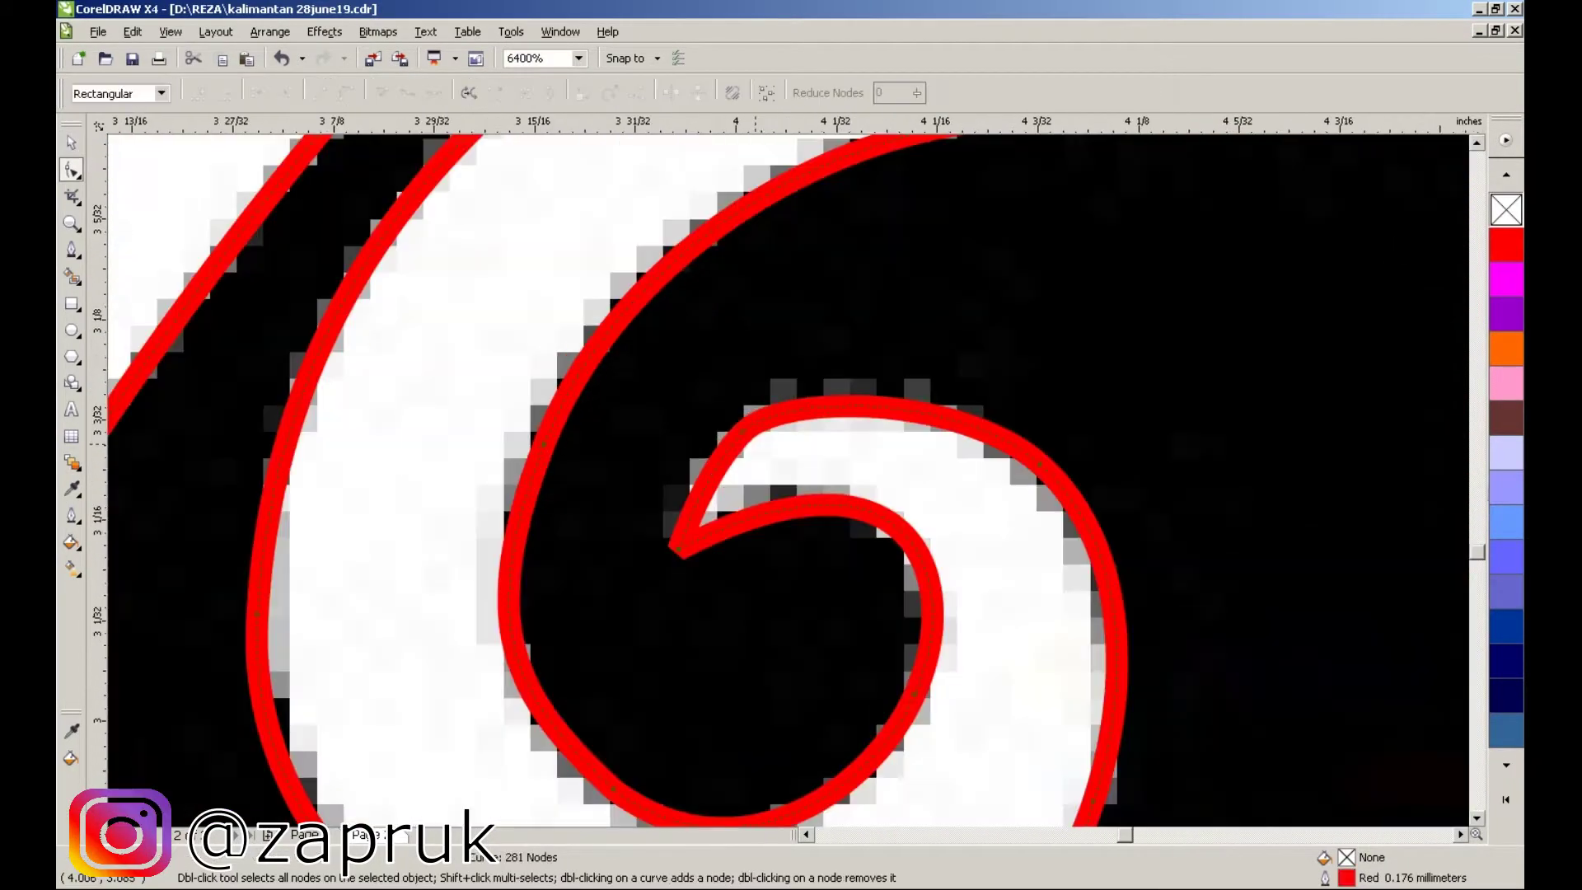
scroll(759, 329, down, 4)
scroll(697, 373, up, 4)
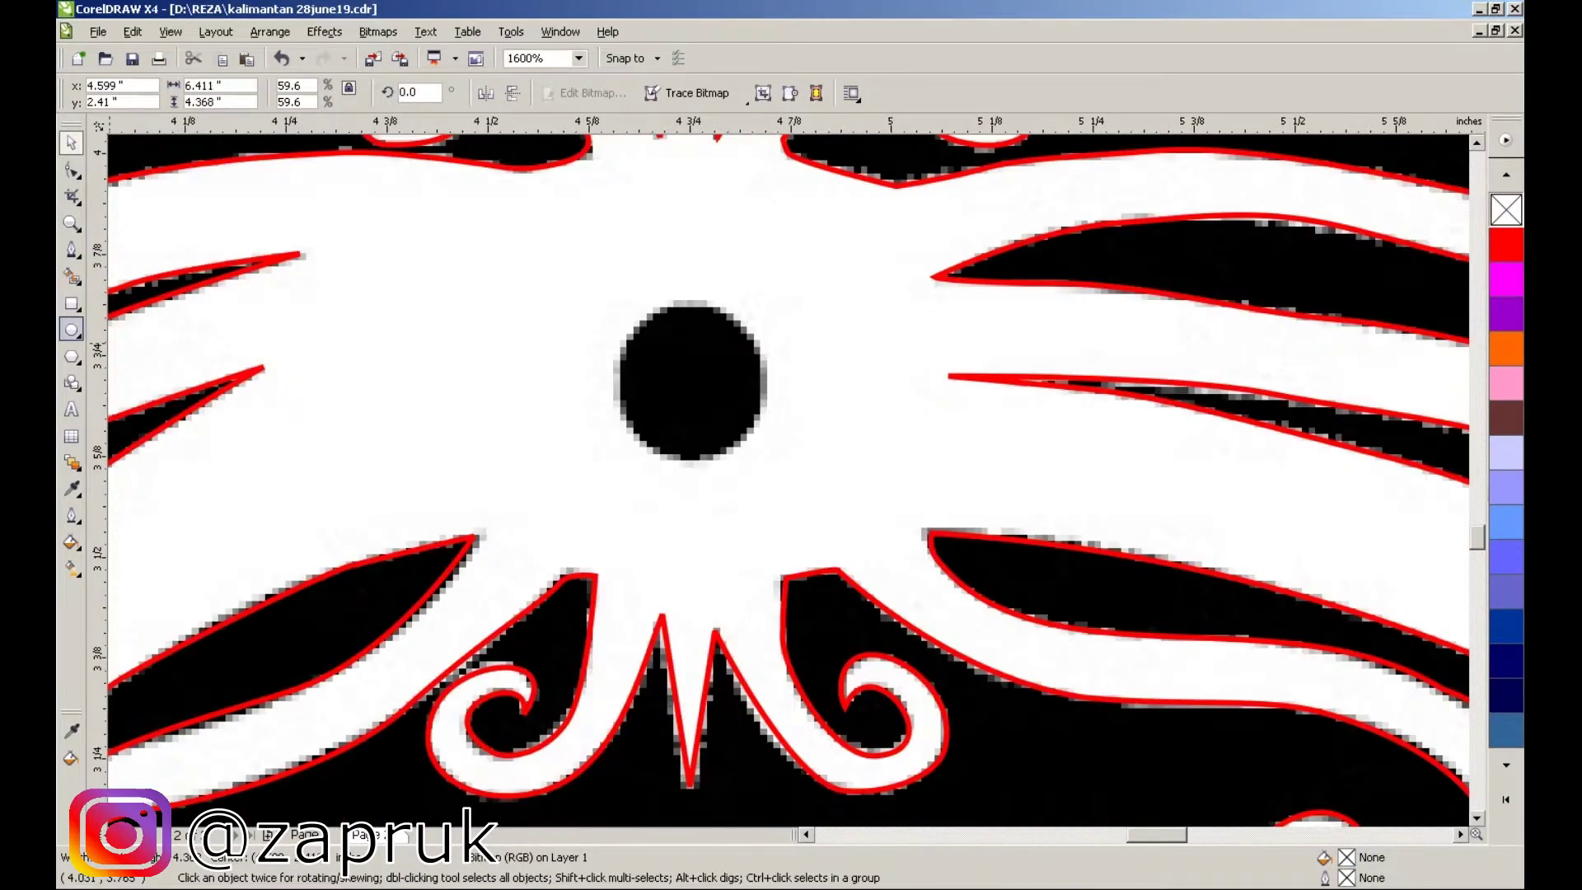
key(F7)
drag(617, 295, 776, 453)
- Trace the lower edge of the untraced right-hand branch and its attached spiral with Bézier curves, starting inside the thick diagonal branch
scroll(791, 478, down, 4)
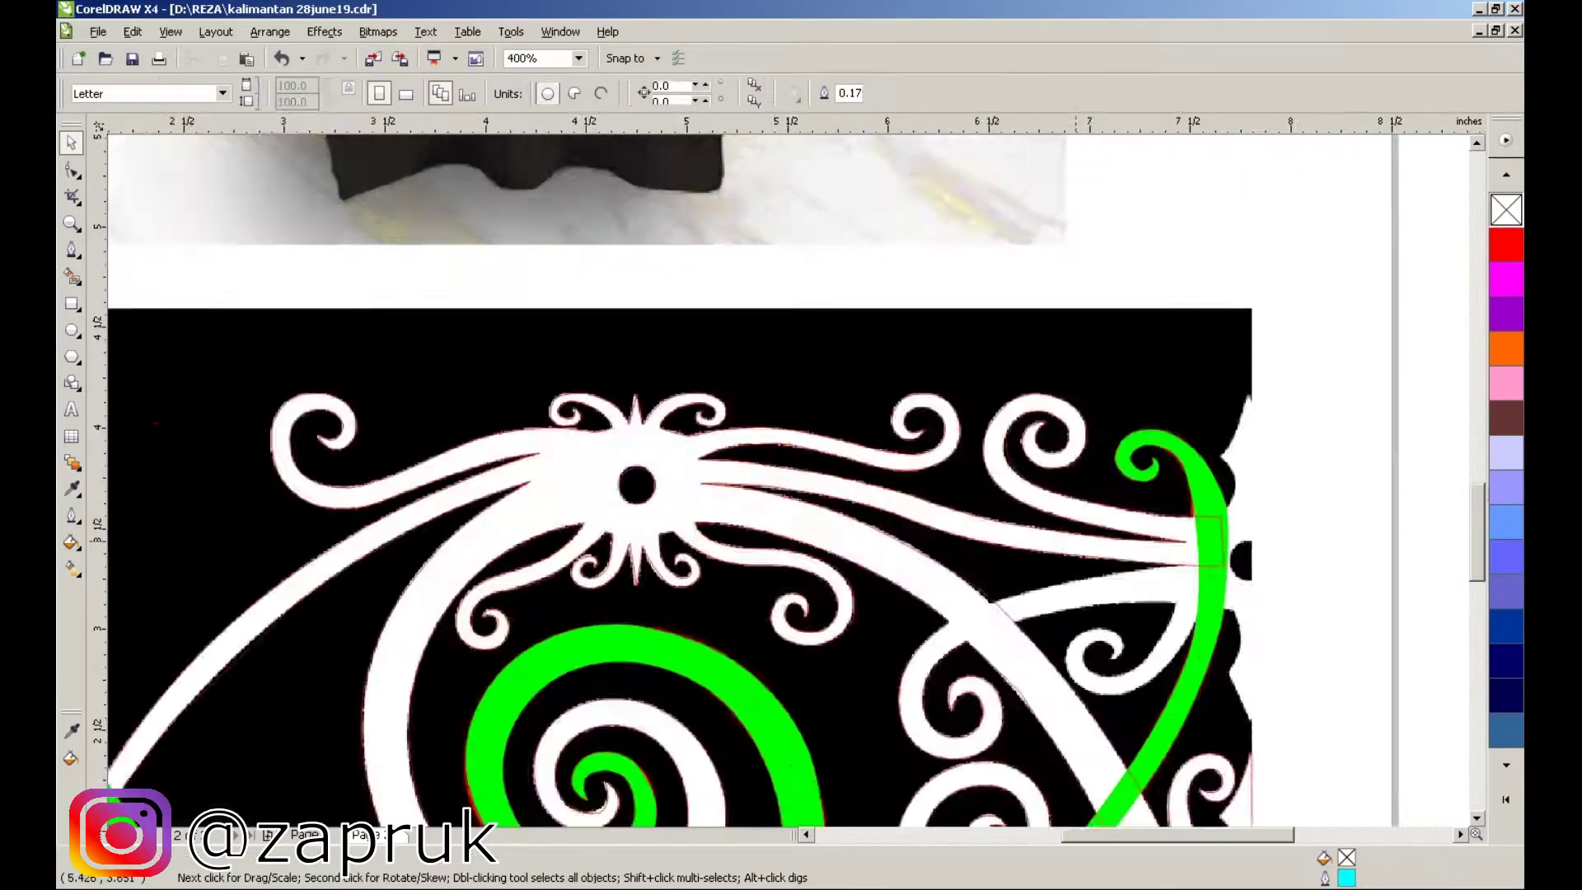
scroll(494, 577, up, 2)
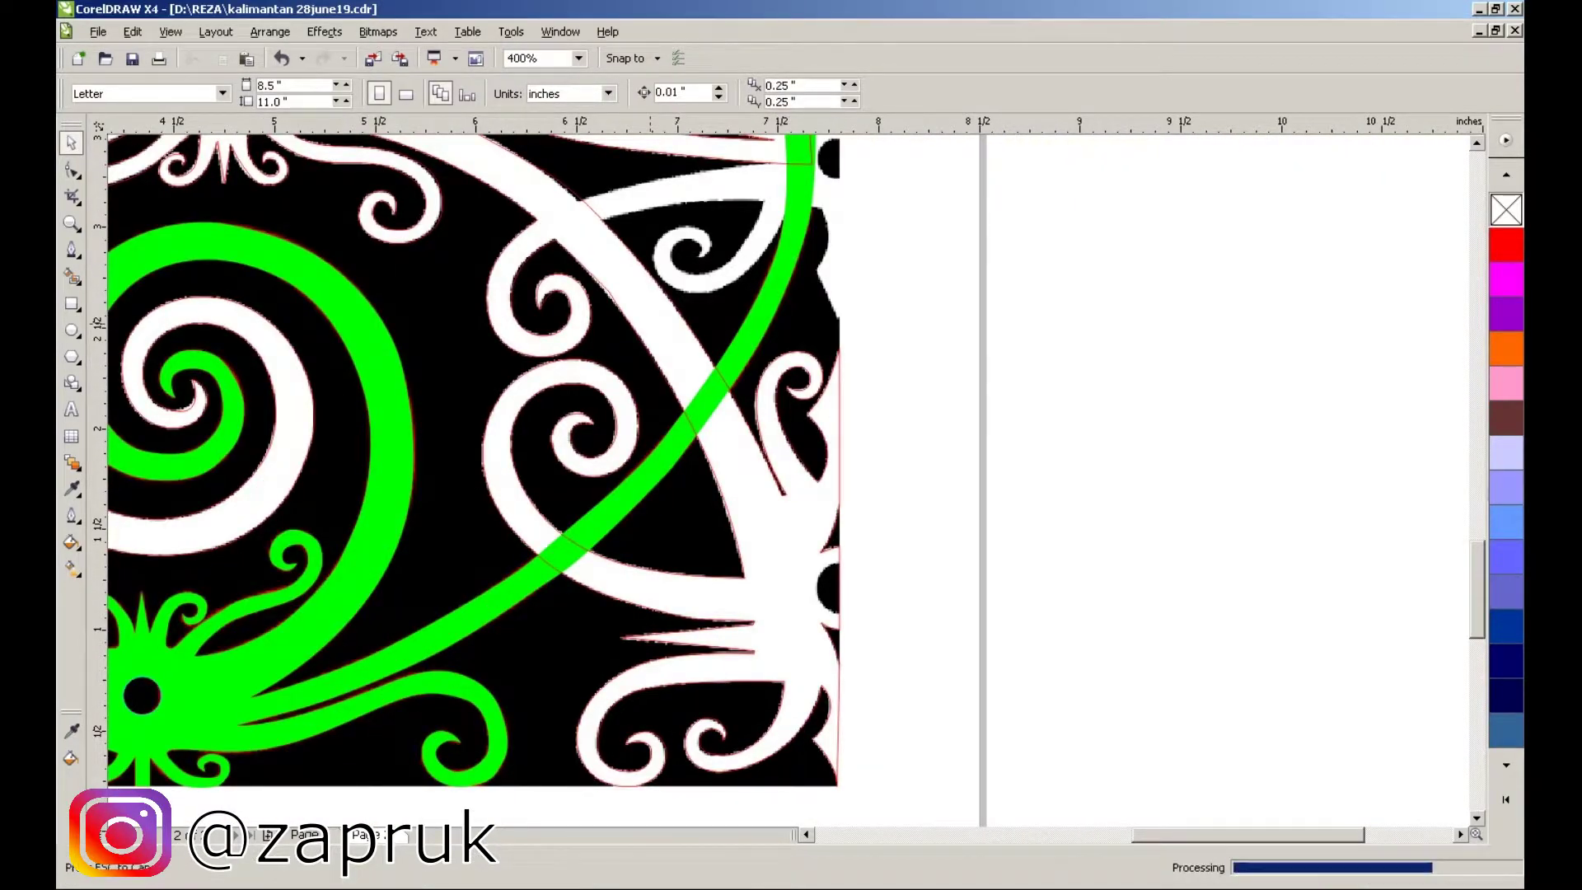
scroll(650, 323, up, 3)
key(F5)
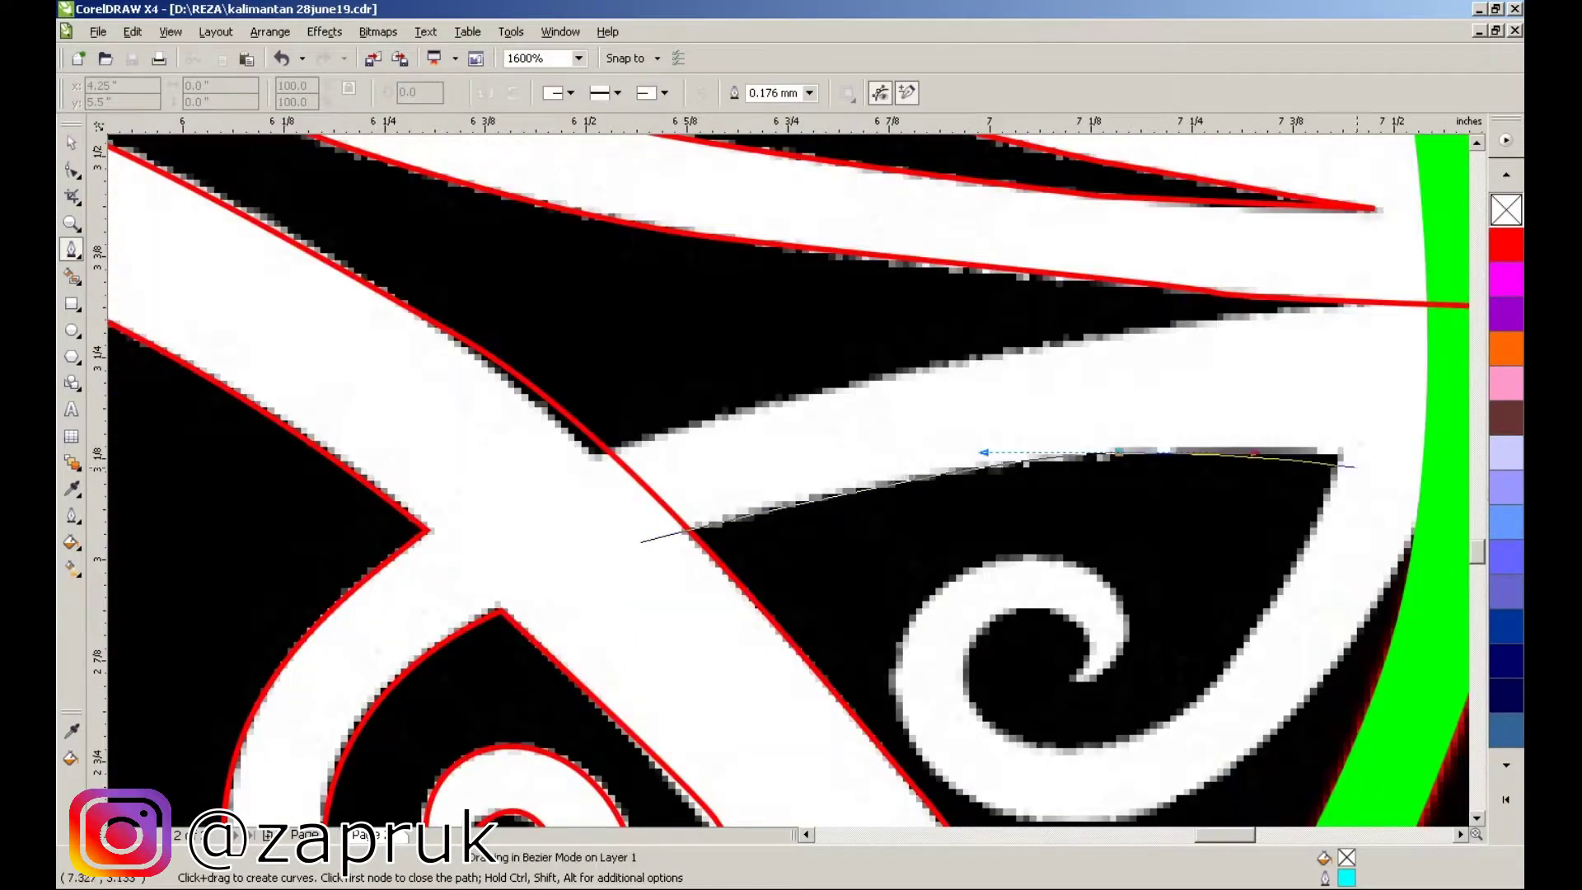
click(1340, 455)
drag(1158, 723, 1090, 750)
drag(965, 628, 964, 628)
scroll(1035, 608, up, 1)
drag(1035, 607, 1096, 626)
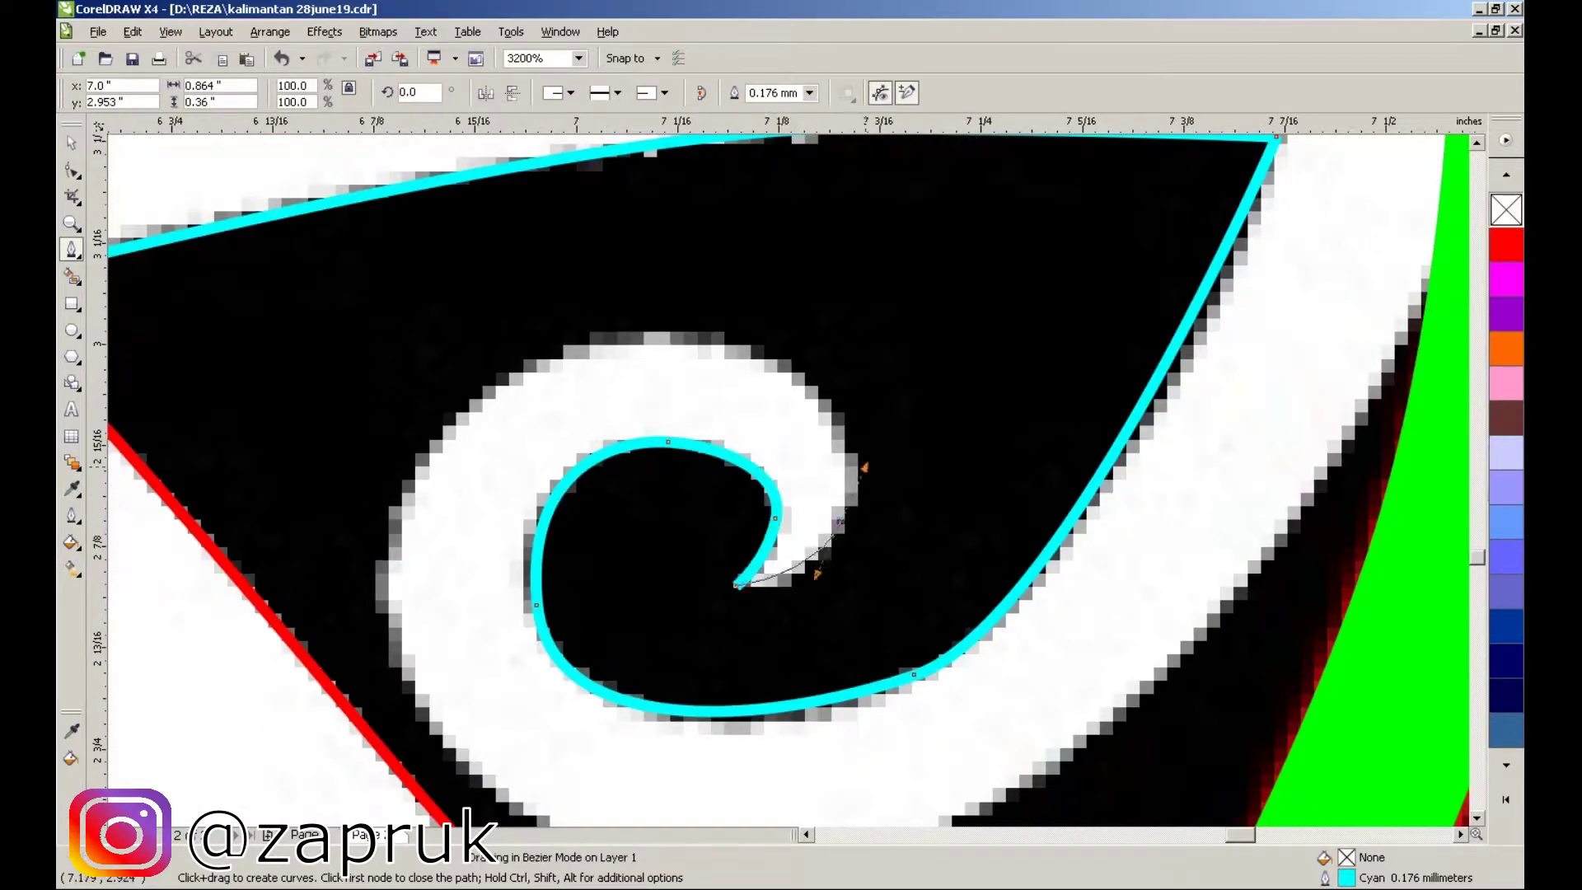
scroll(837, 456, down, 1)
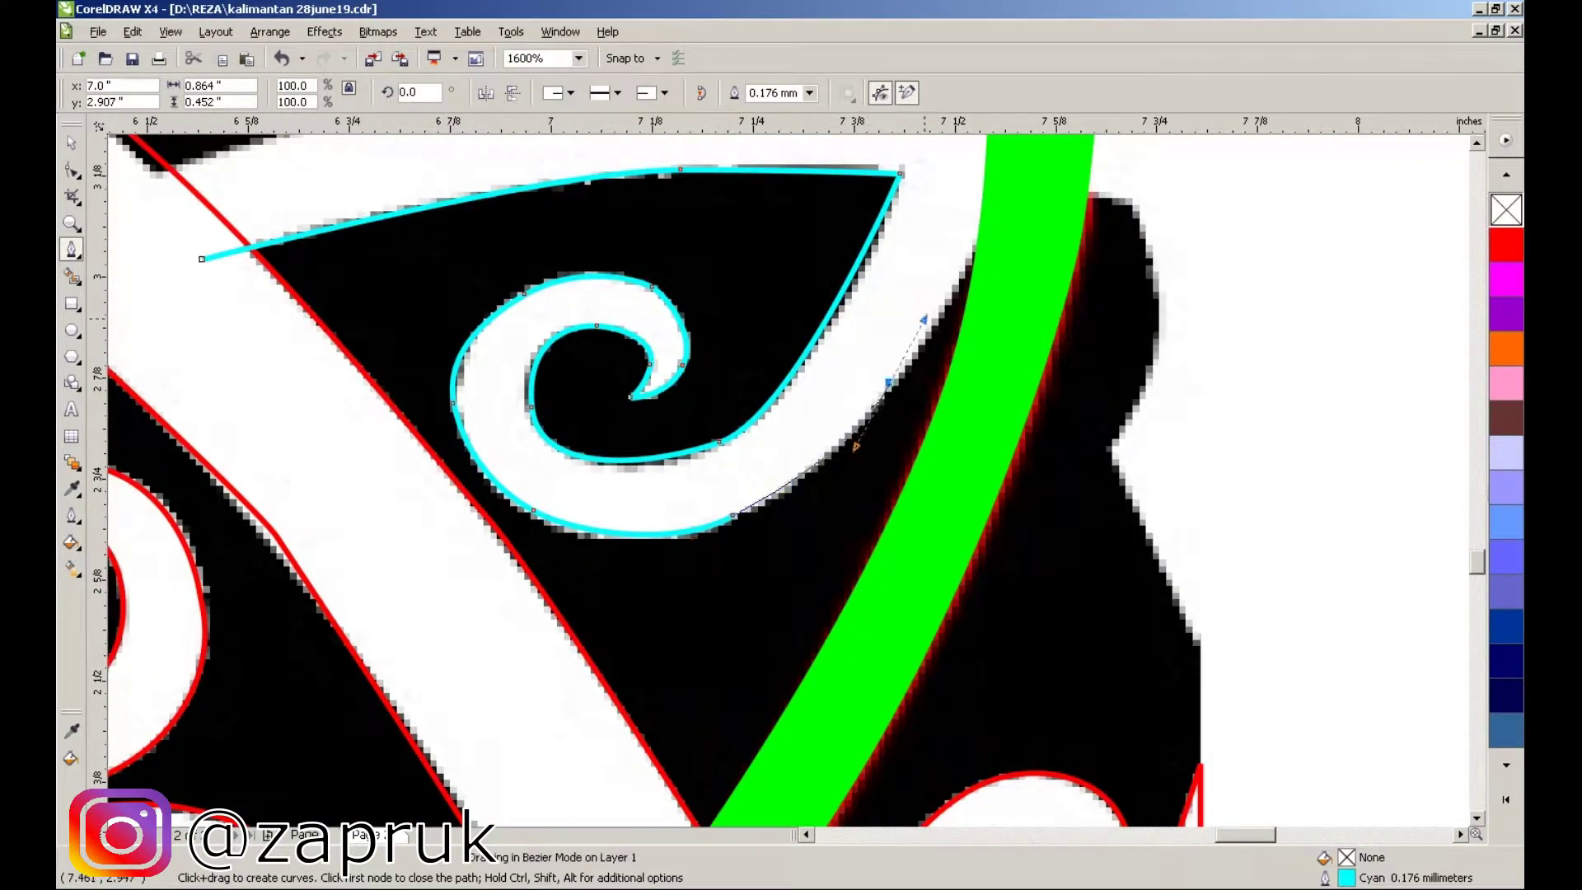
- Continue the trace along the bitmap's right border and scalloped edge, and return along the branch's upper edge to close the shape
scroll(981, 615, up, 3)
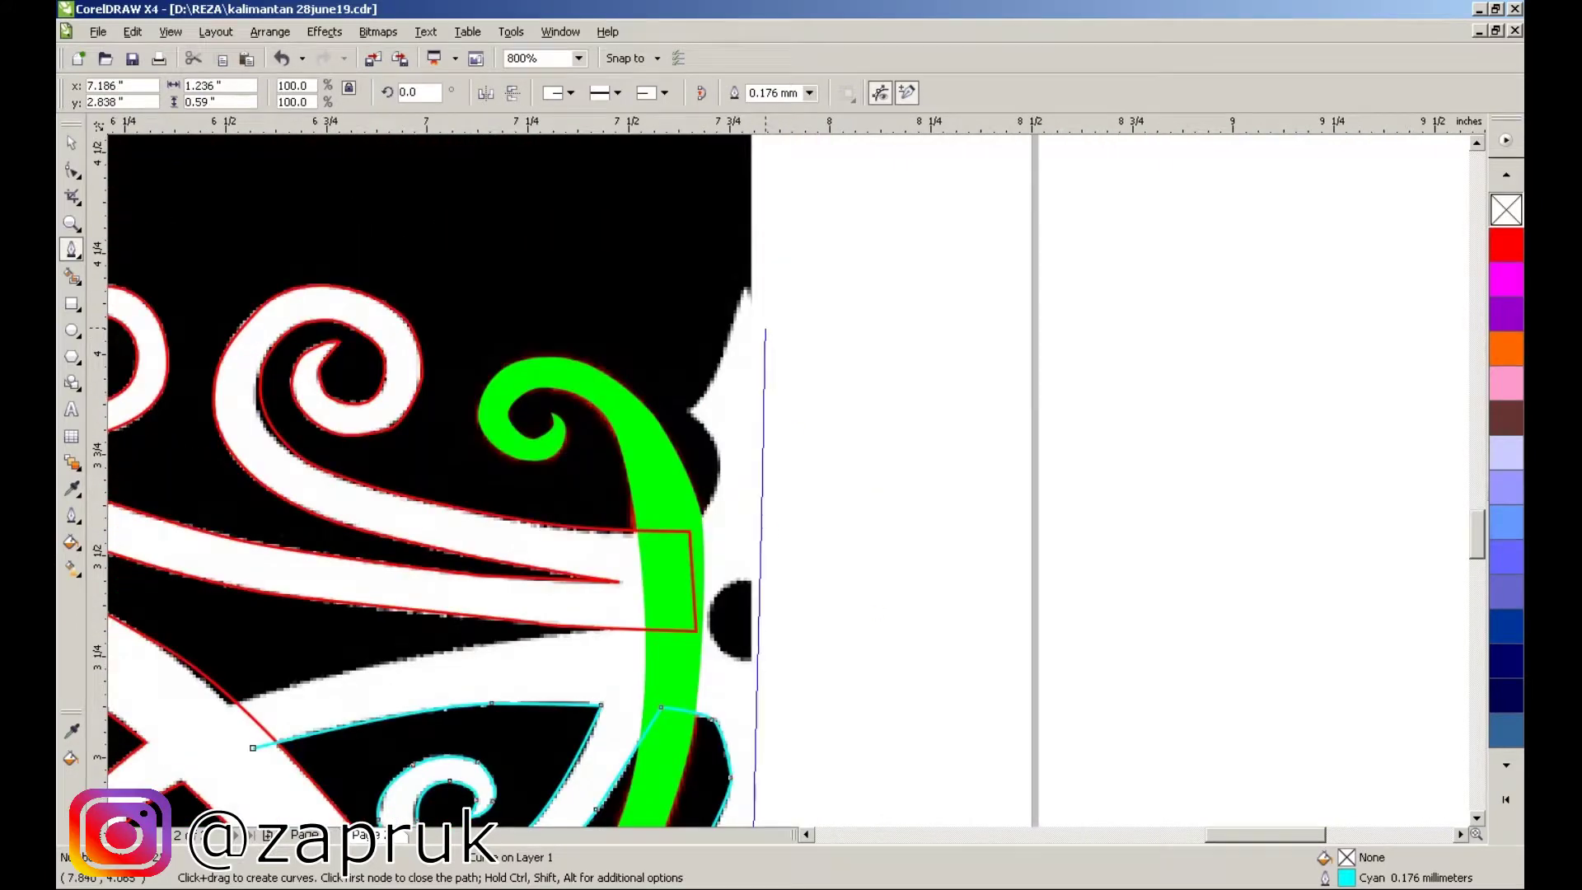
drag(893, 221, 787, 474)
scroll(824, 577, up, 1)
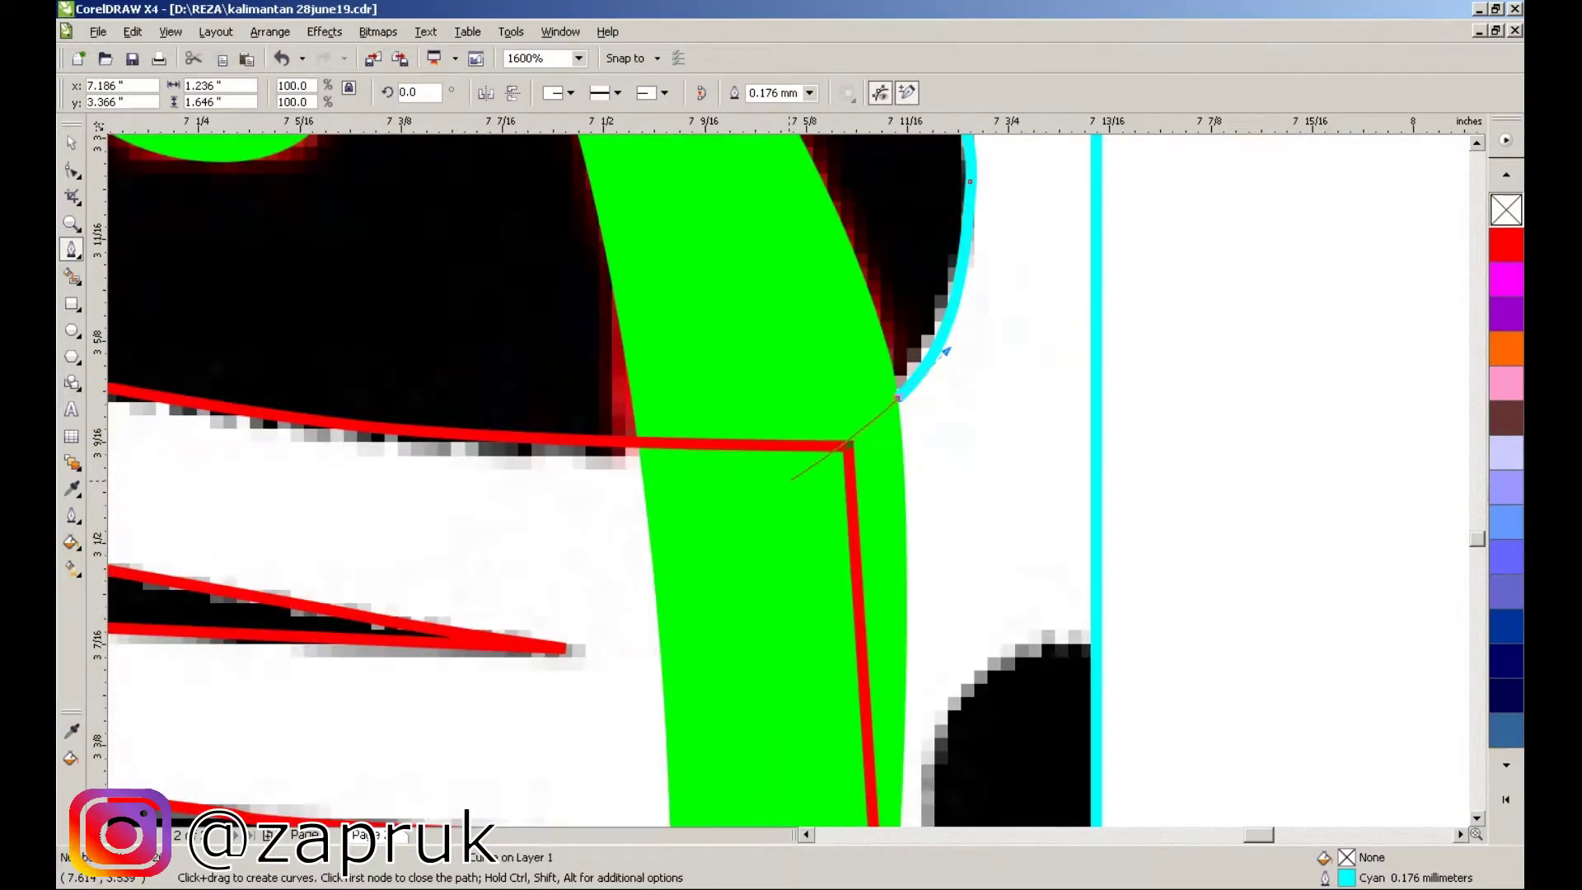
scroll(824, 495, down, 1)
scroll(819, 459, up, 1)
click(1220, 399)
scroll(657, 480, down, 1)
scroll(657, 480, up, 1)
click(735, 519)
click(593, 601)
- Weld the new shape to the white ornament's outline and draw a circle about 0.2 in wide over the upper half-round hole at the right border
key(space)
scroll(805, 682, down, 3)
scroll(791, 494, up, 2)
click(781, 511)
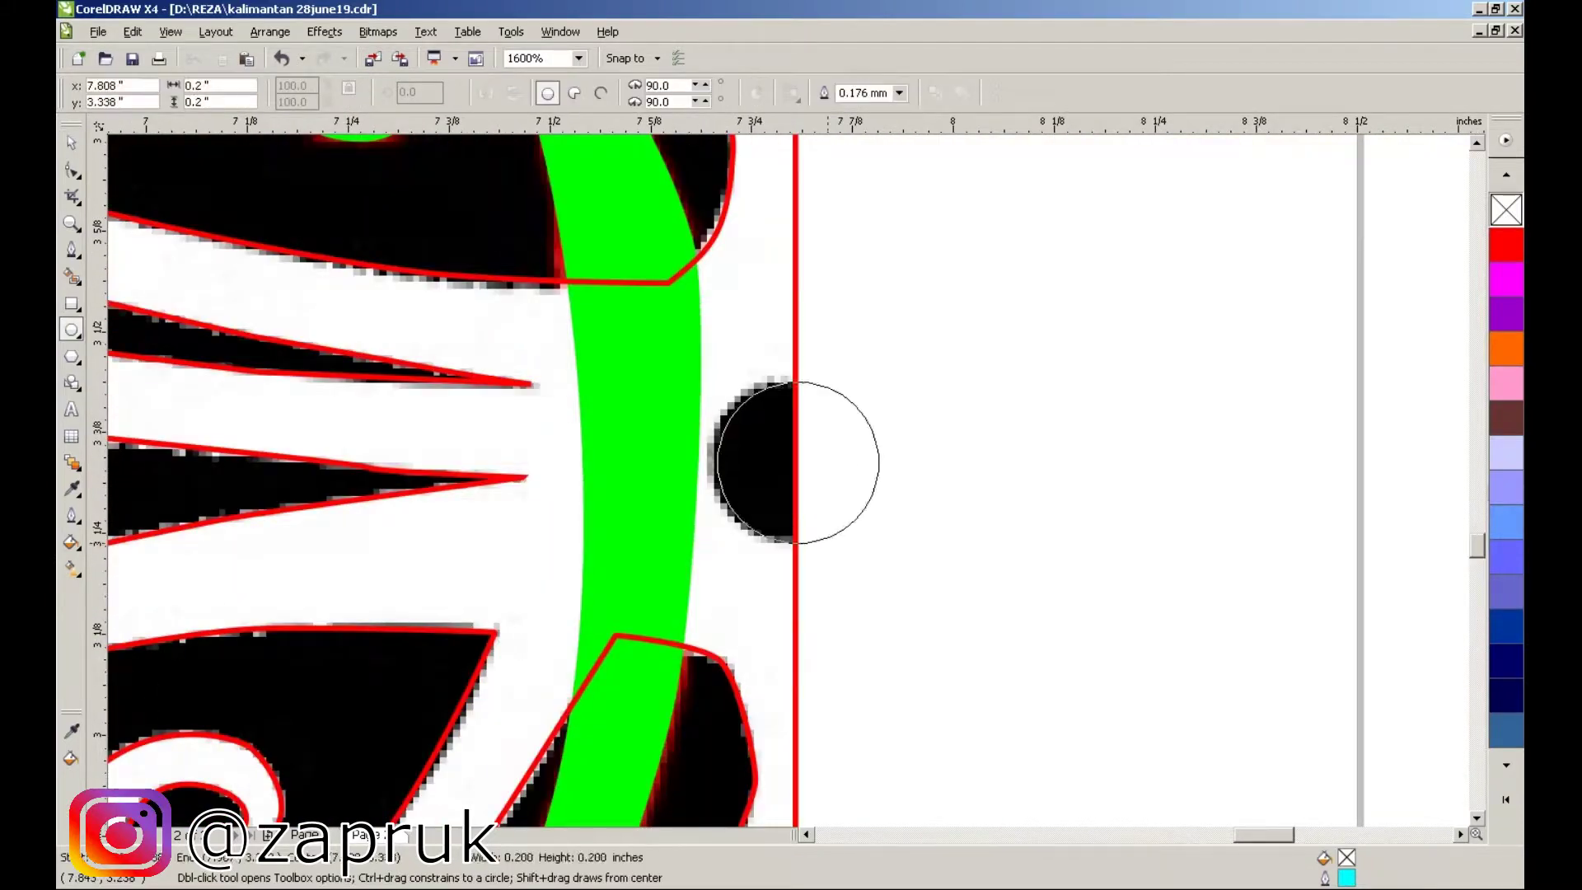
scroll(782, 510, down, 1)
scroll(782, 510, up, 1)
- Fit a circle about 0.227 in wide over the lower half-round hole at the right border and cut the circular holes out of the ornament
scroll(758, 495, down, 2)
scroll(741, 475, up, 3)
scroll(473, 383, down, 4)
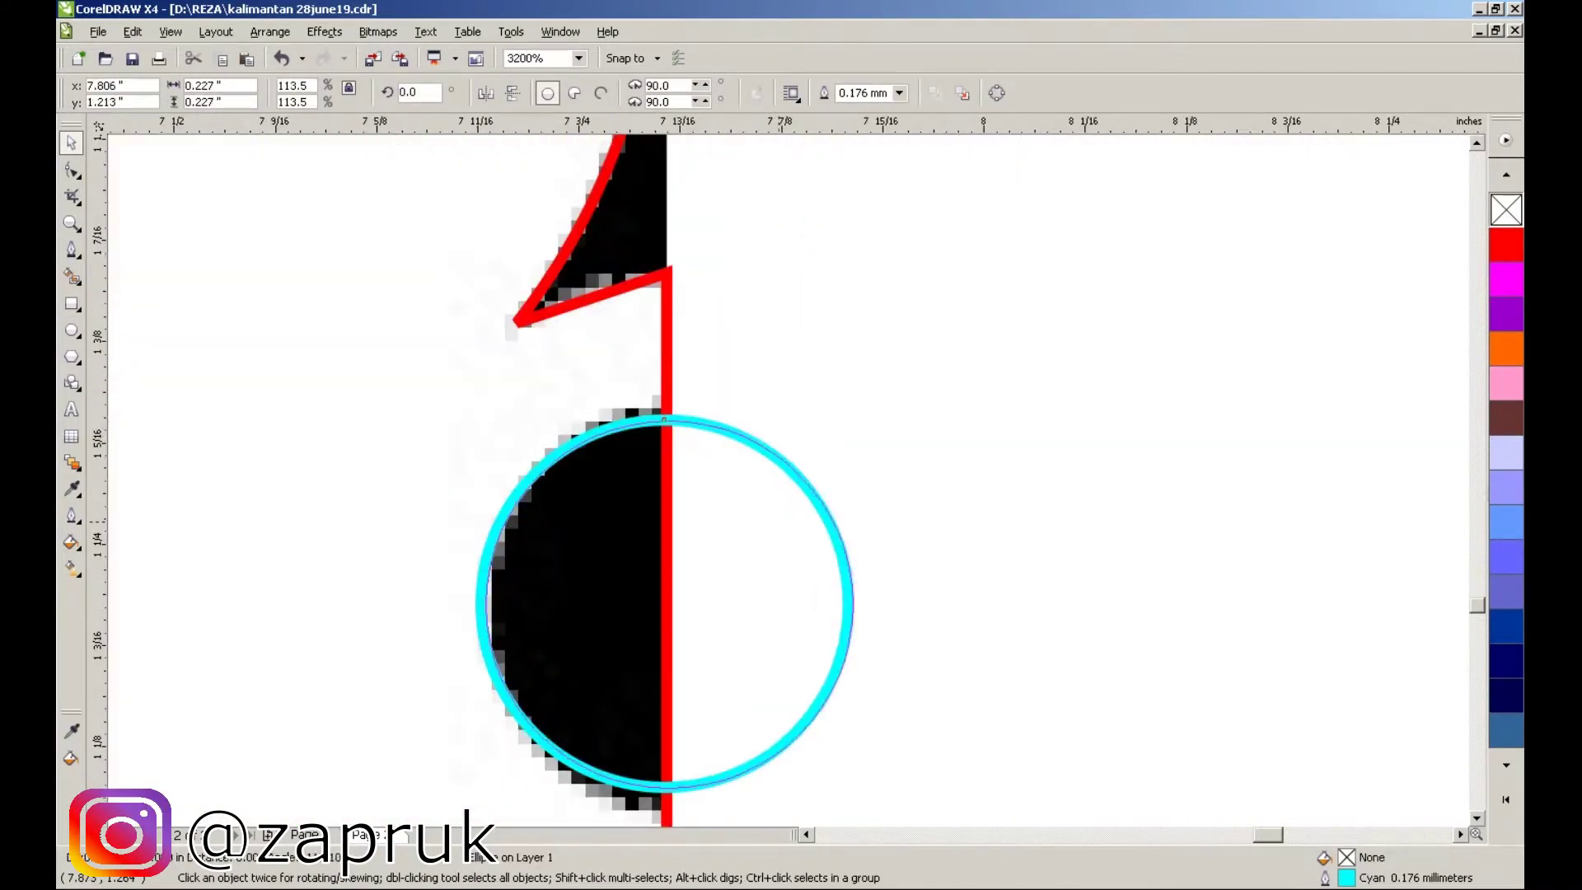
click(473, 384)
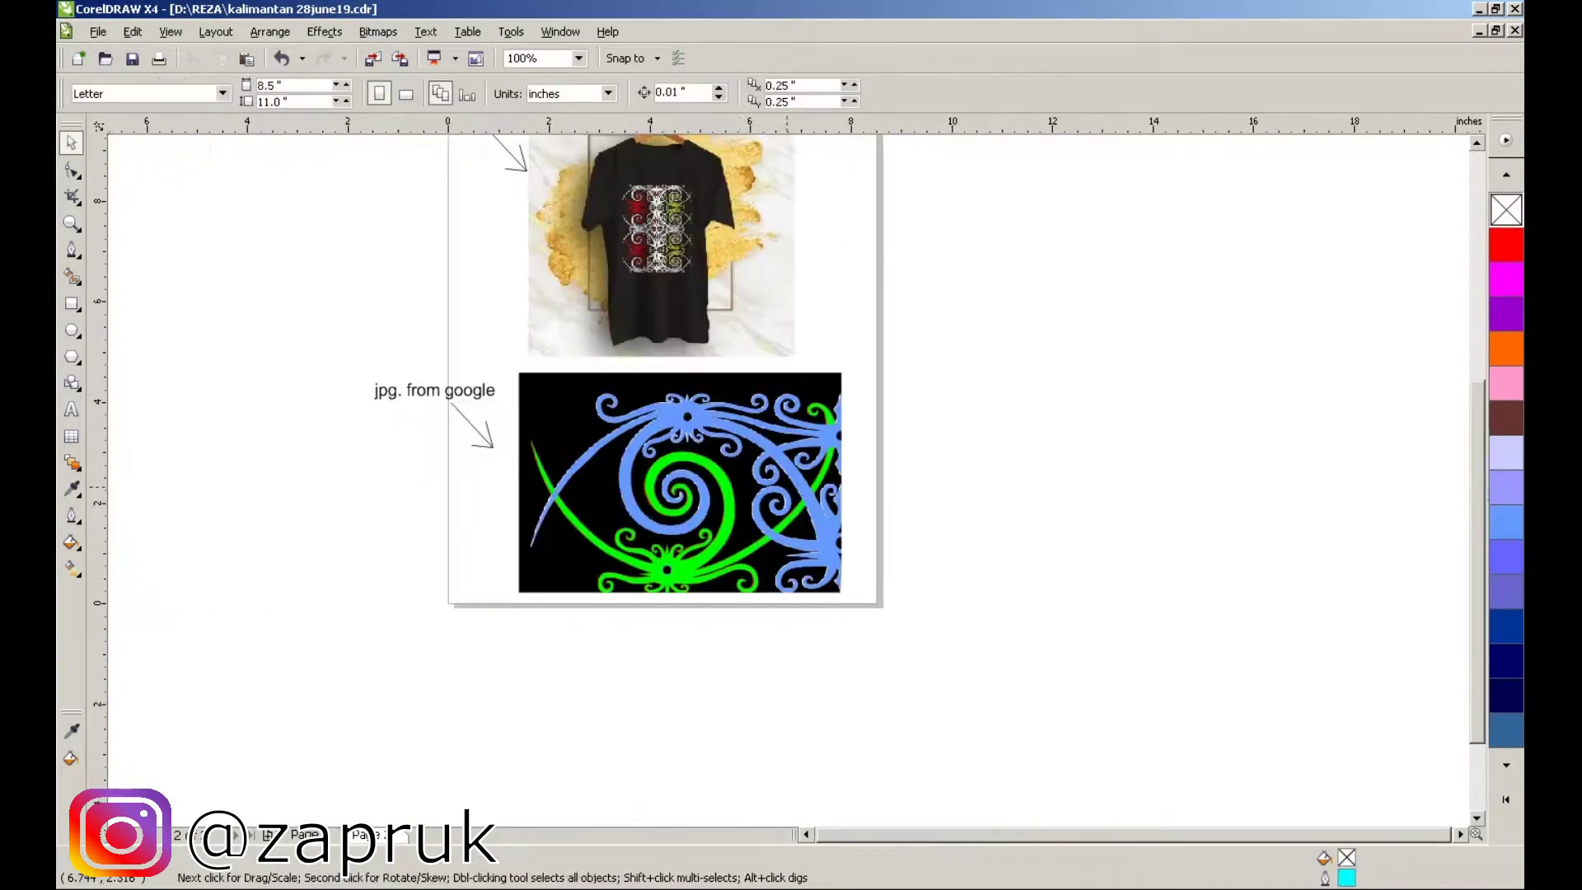
- Delete surplus nodes on the small curl above the upper flower's left side and smooth its inner and outer edges
scroll(685, 470, up, 1)
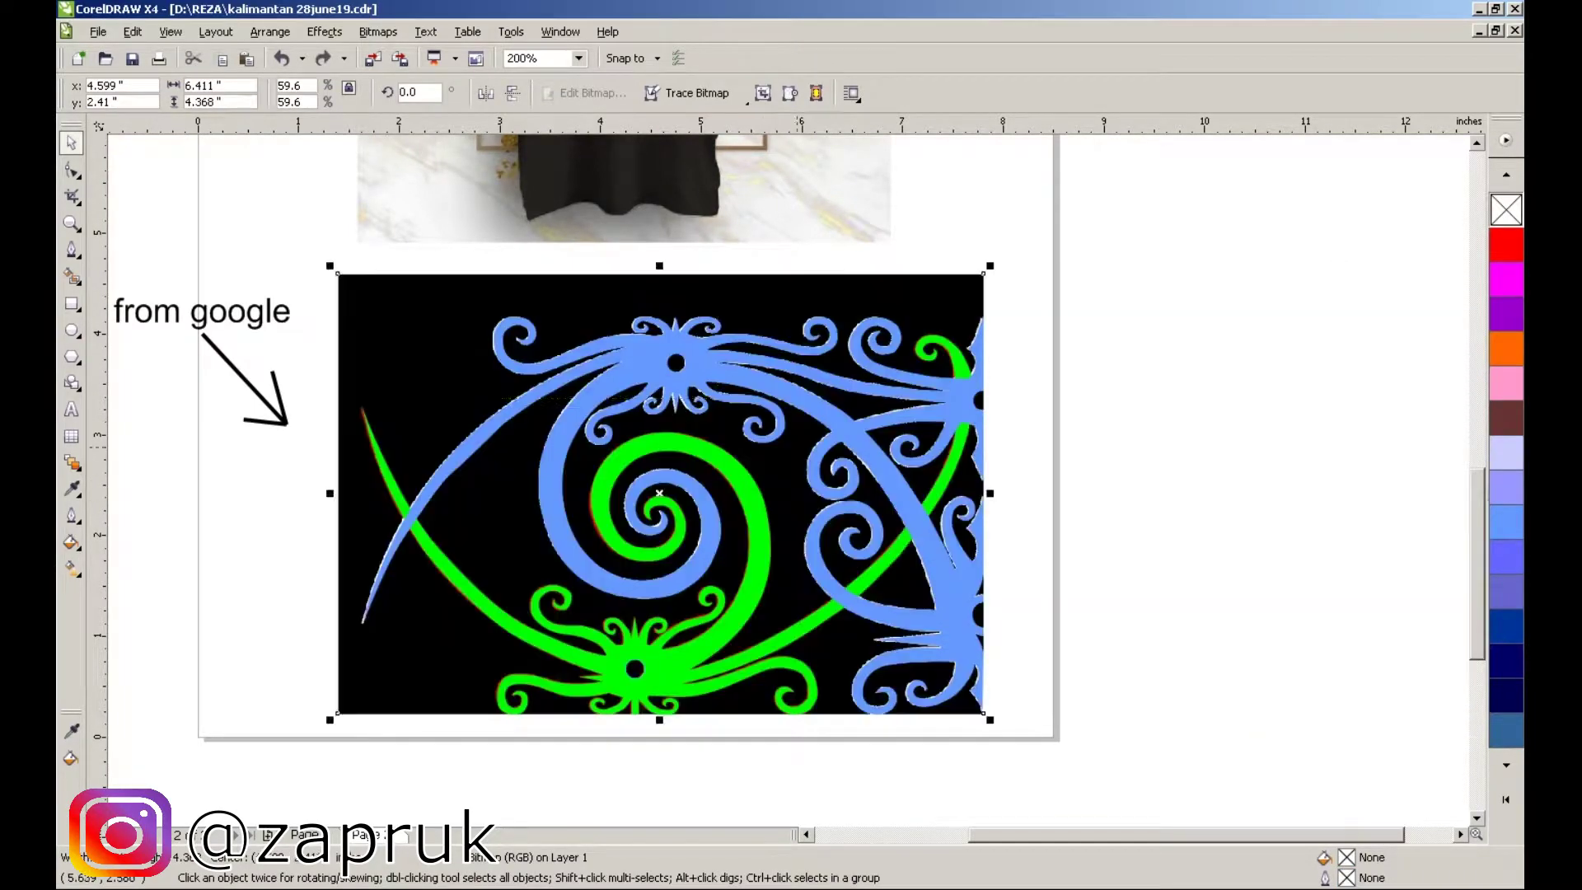
scroll(789, 478, up, 4)
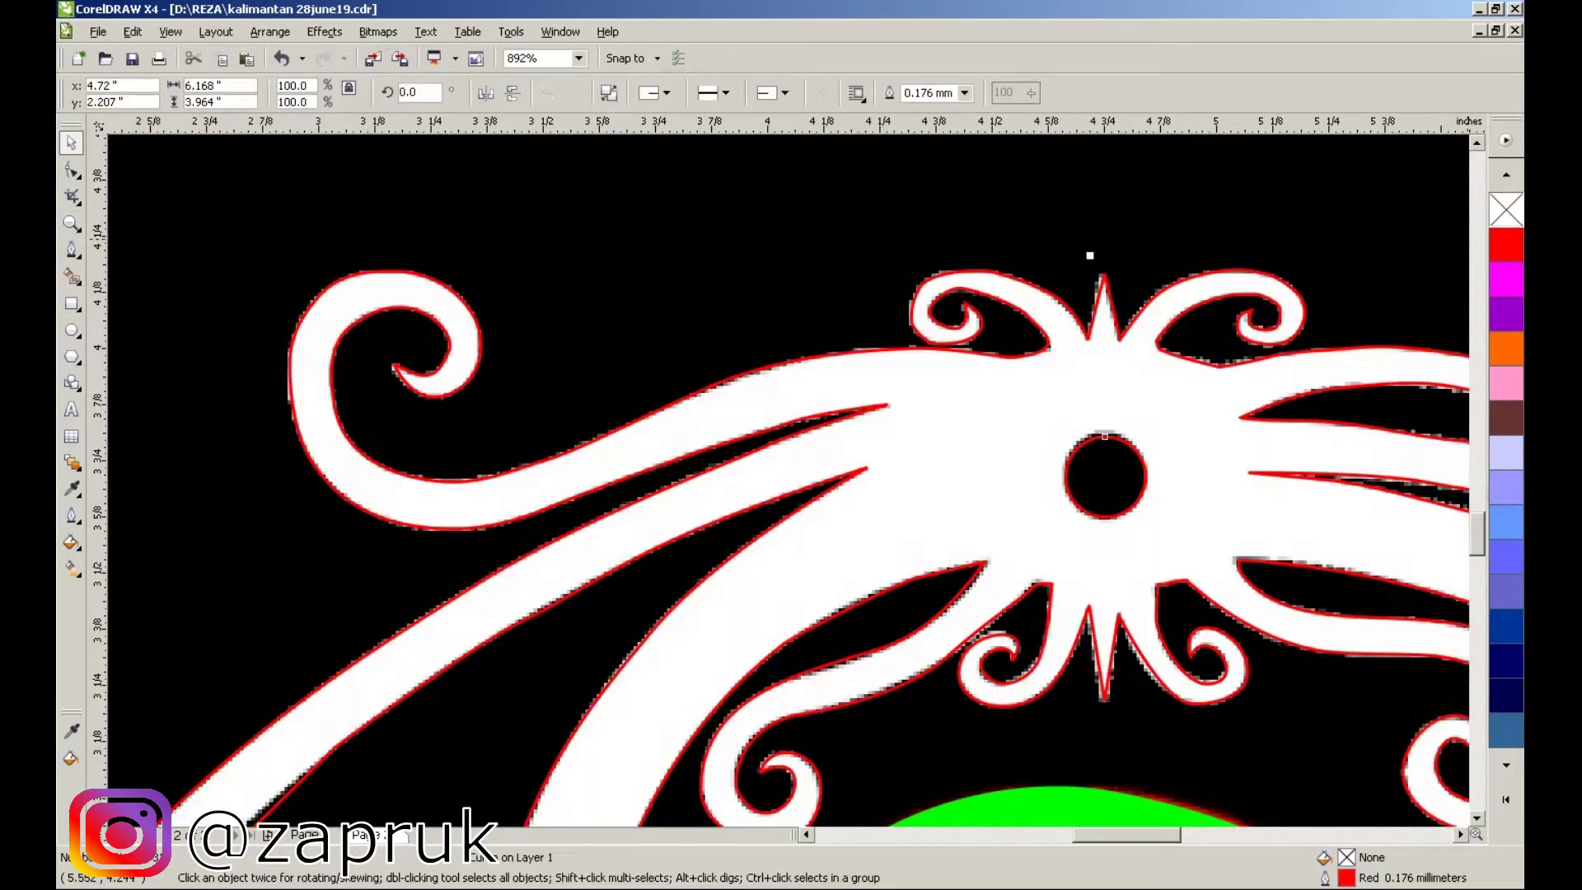
key(F10)
scroll(788, 478, up, 1)
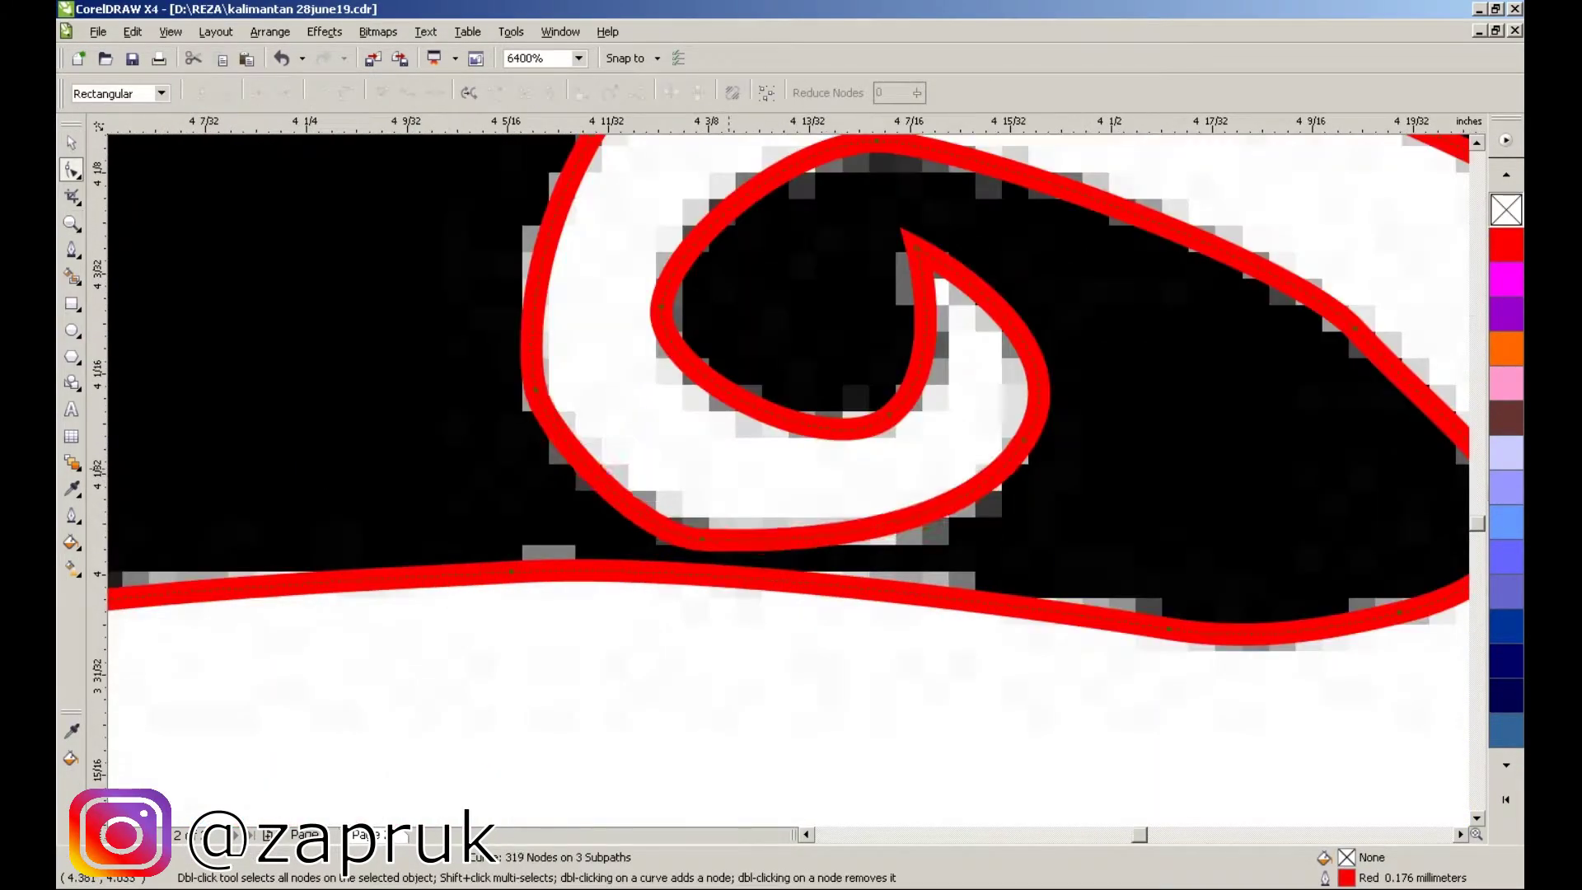
scroll(635, 307, up, 1)
scroll(991, 523, up, 1)
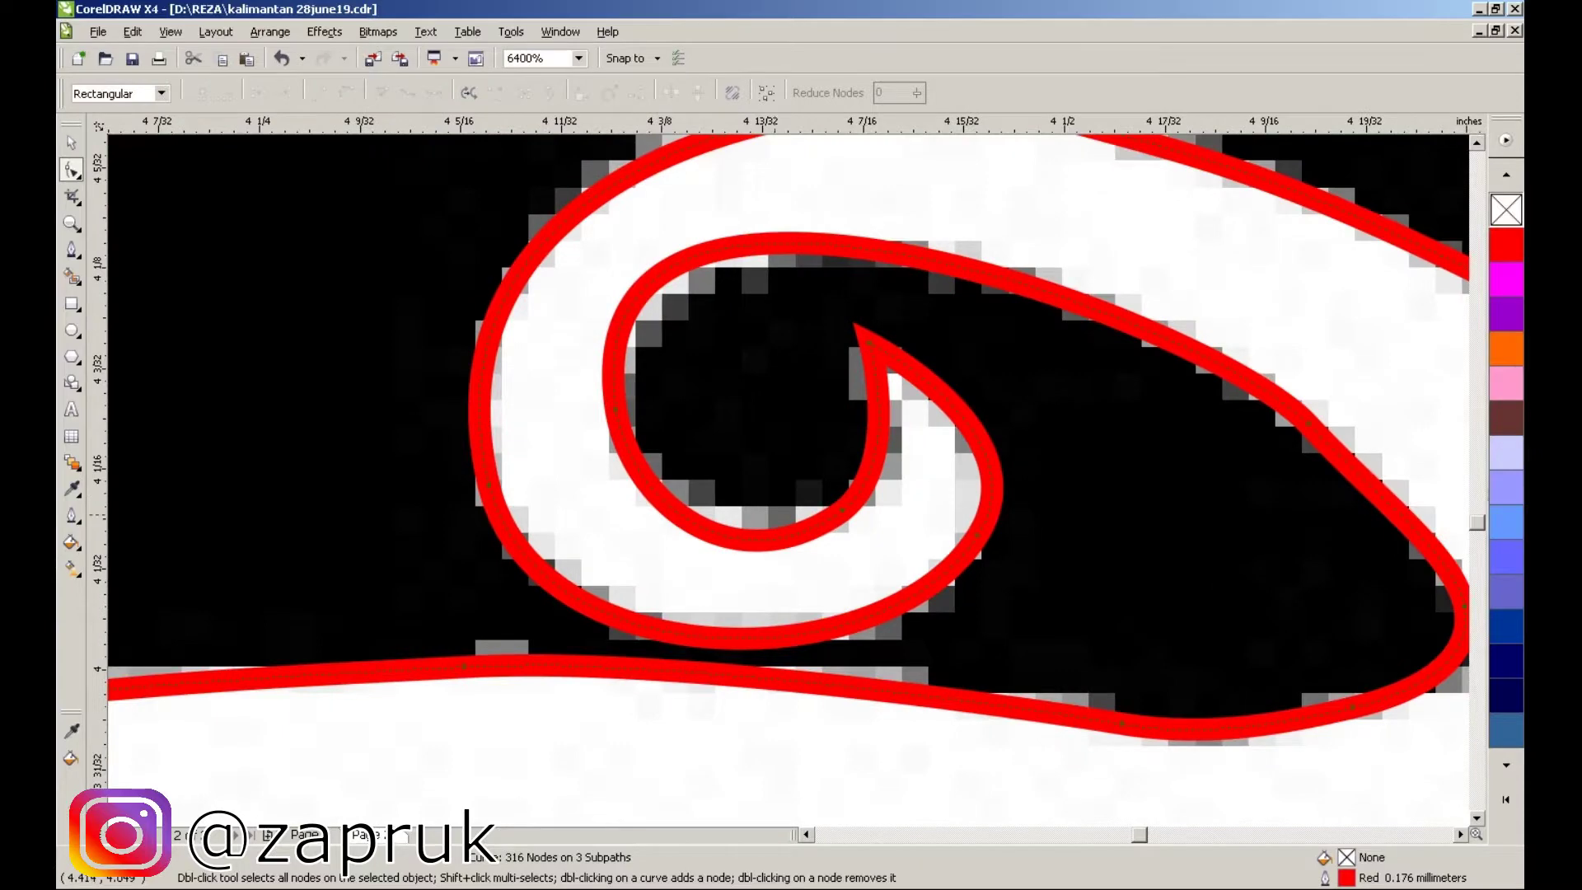
scroll(799, 511, down, 1)
scroll(789, 478, down, 1)
scroll(789, 478, up, 2)
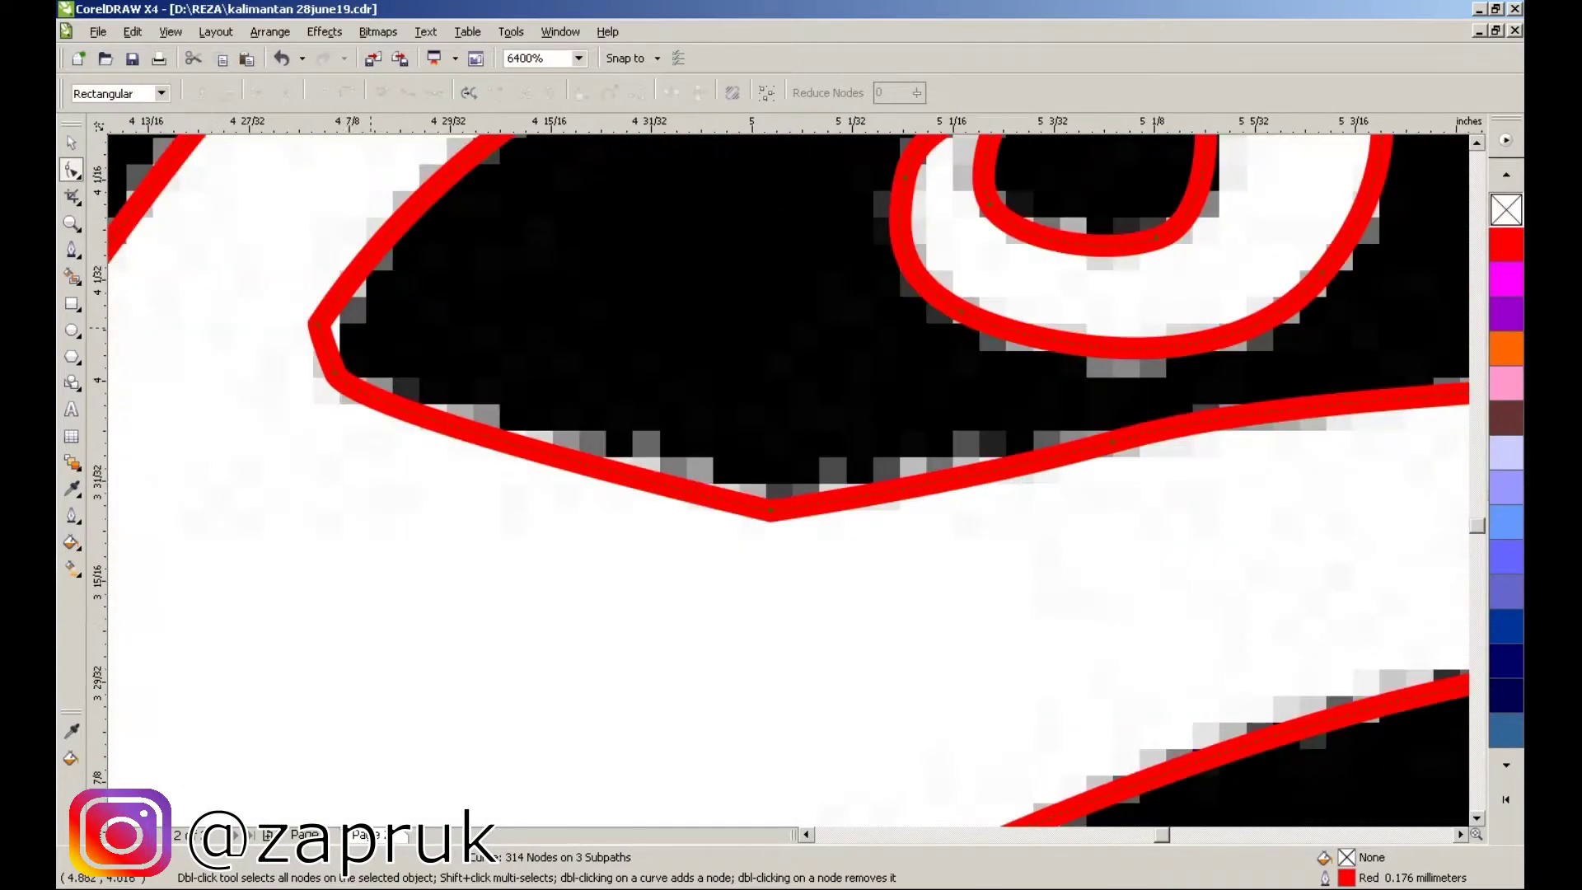
- Delete surplus nodes on the small curl above the upper flower's right side and reshape its inner corner and rounded end
scroll(759, 452, down, 1)
click(754, 540)
key(Delete)
scroll(1180, 392, up, 1)
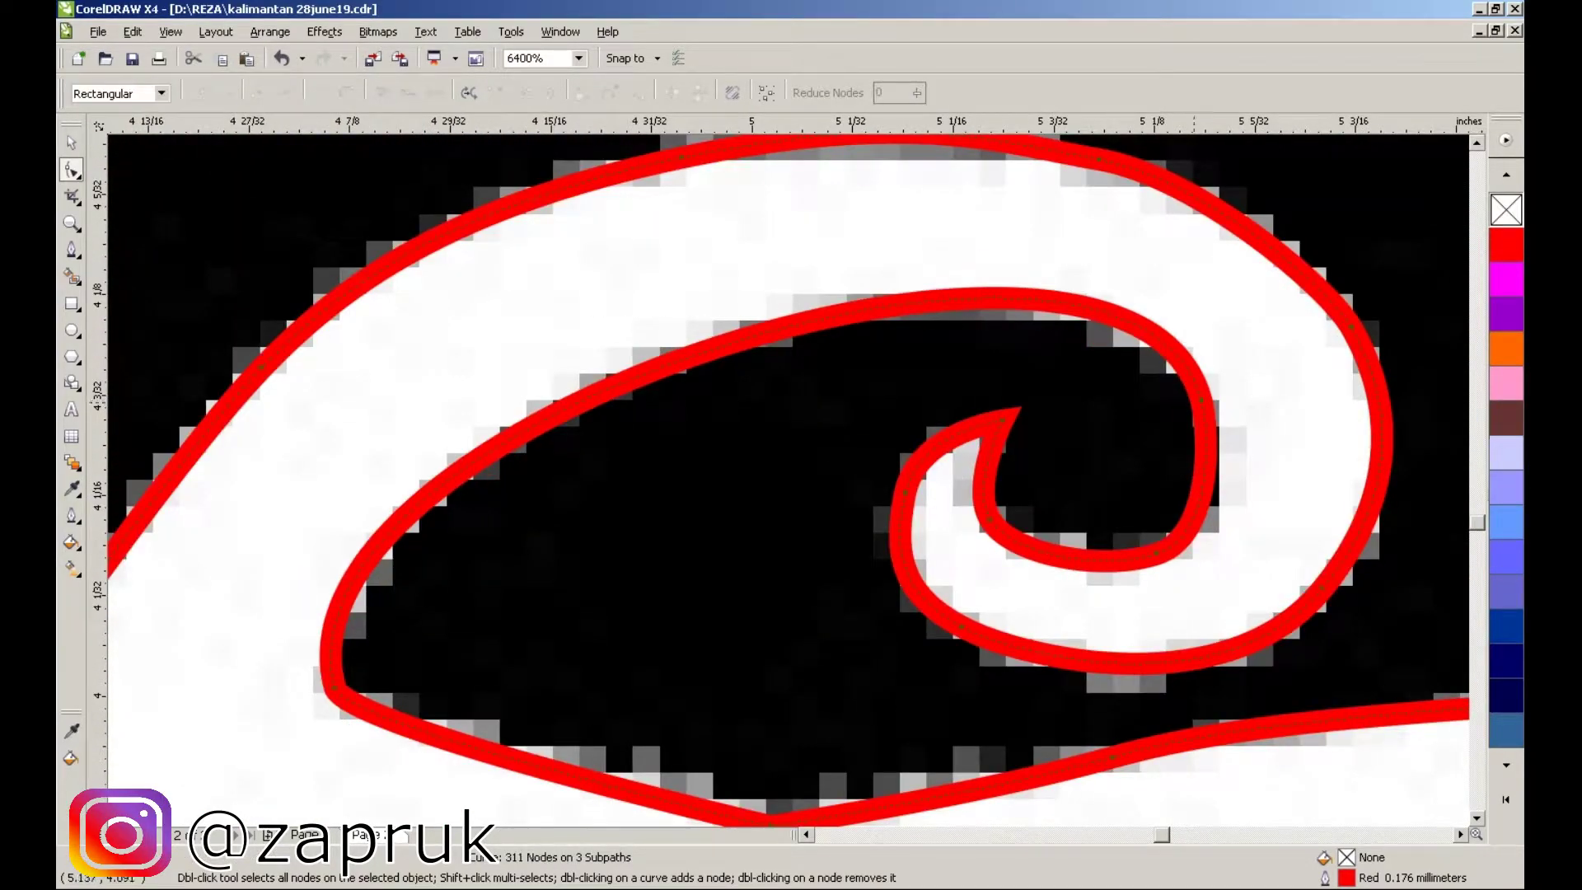
click(1203, 412)
key(Delete)
scroll(1059, 530, down, 2)
scroll(1059, 530, up, 2)
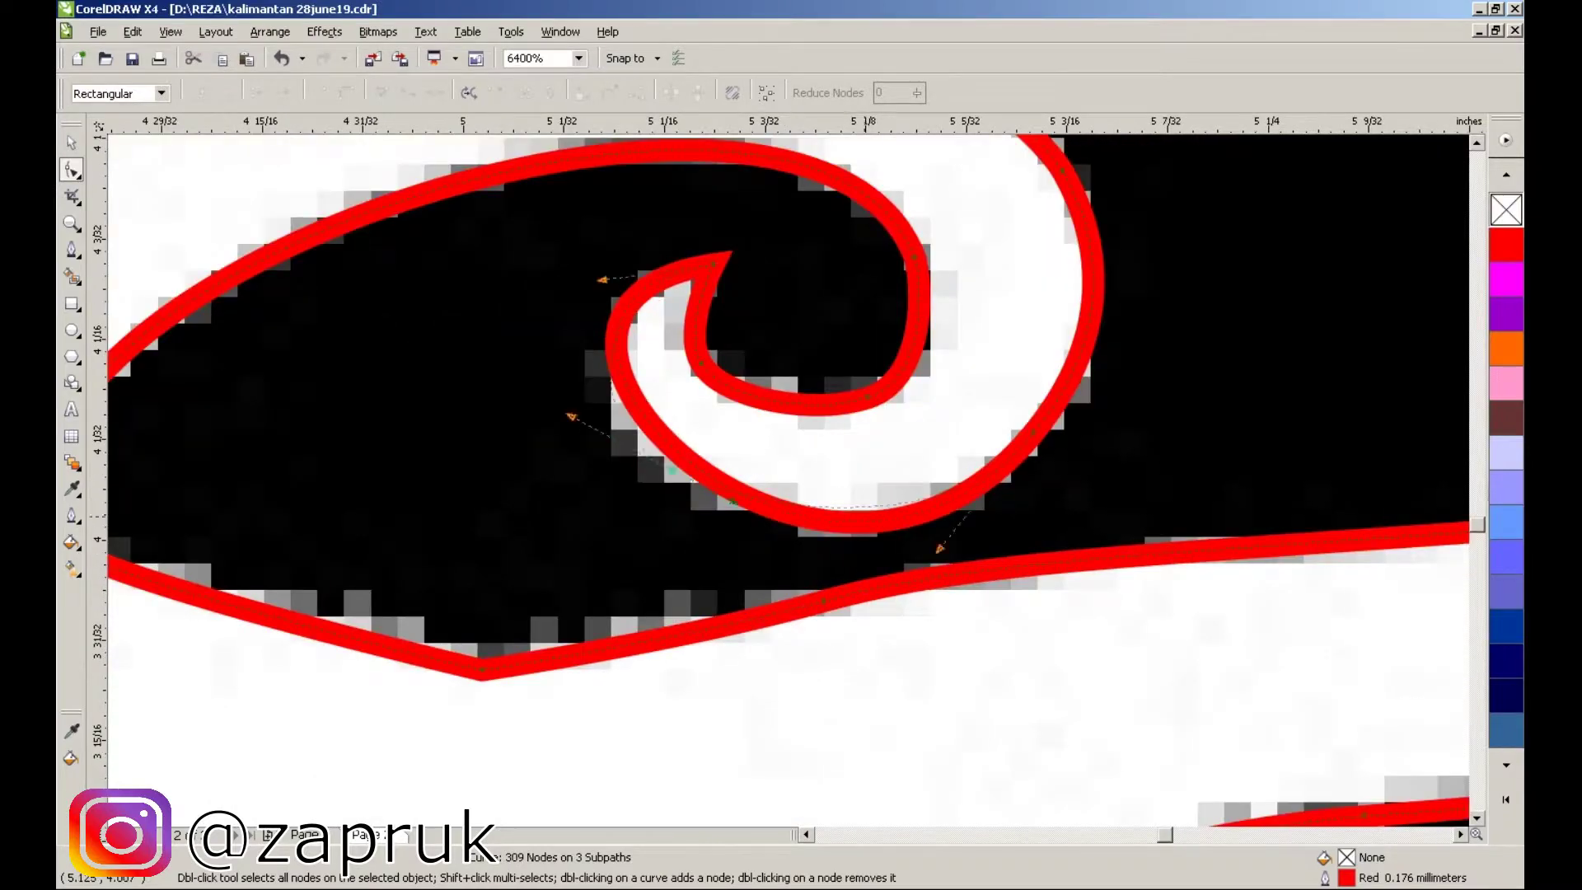
- Delete surplus nodes along the edges of the long arm to the right of the upper flower
scroll(538, 330, down, 2)
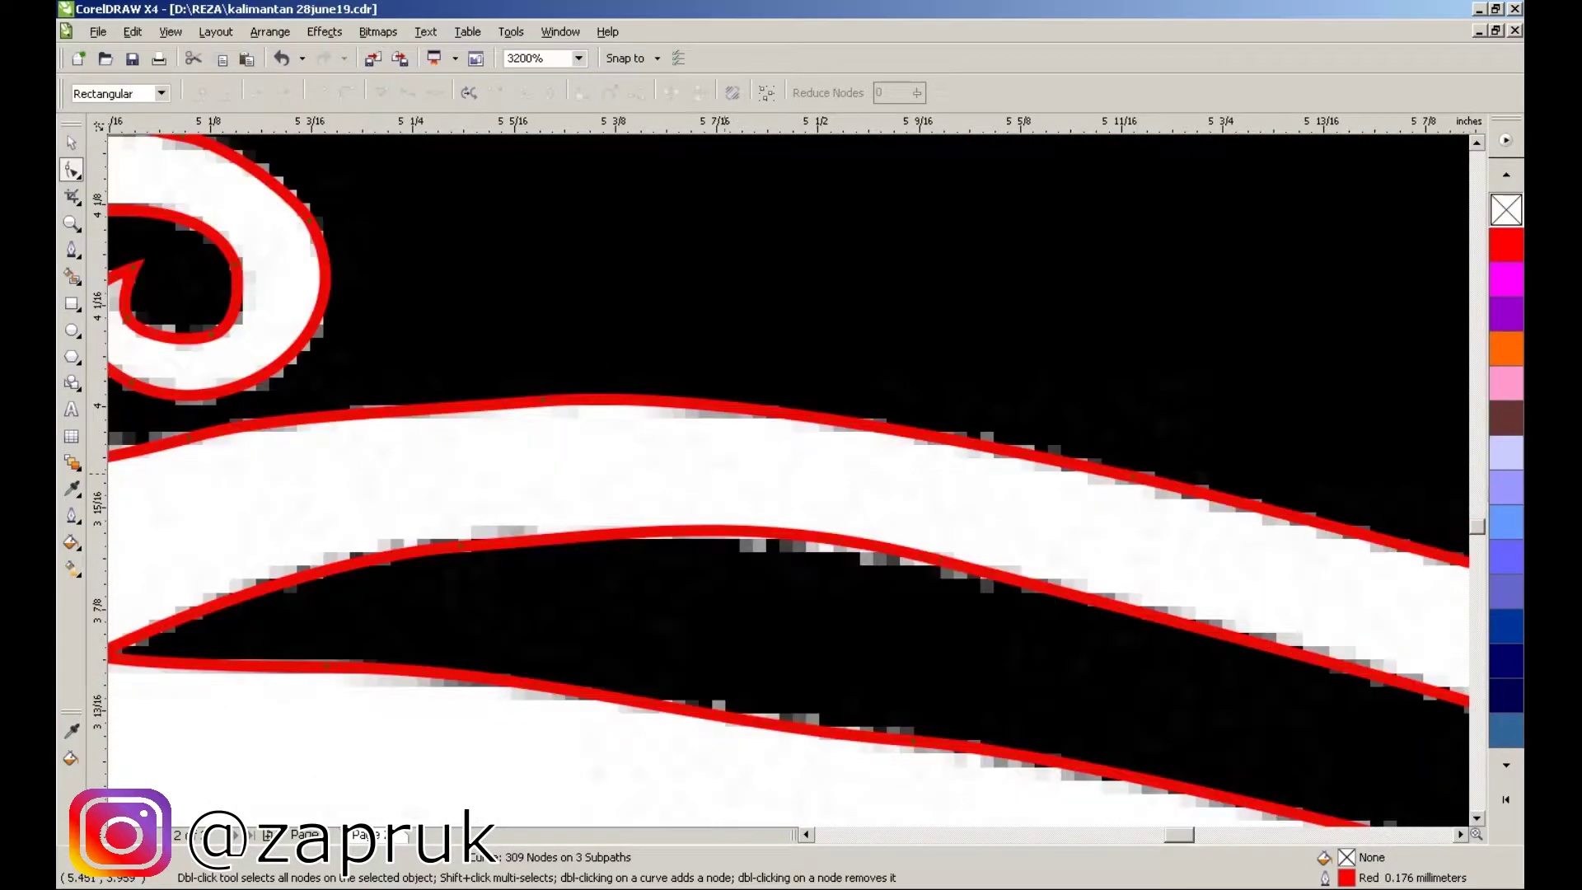
scroll(538, 330, up, 1)
click(804, 434)
scroll(779, 483, down, 2)
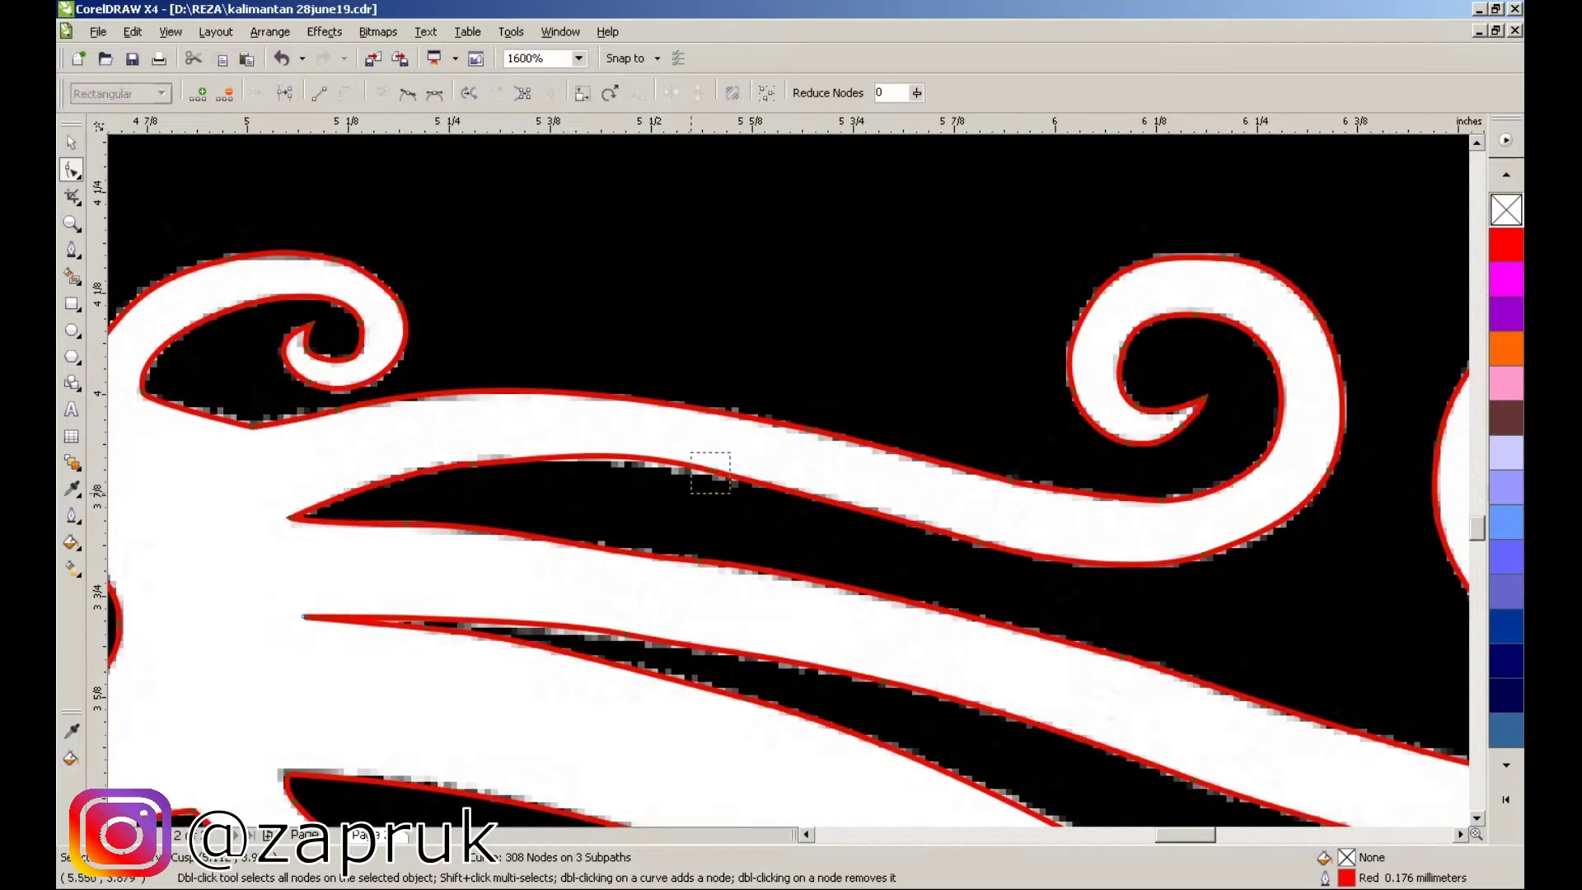
key(Delete)
- Delete surplus nodes on the inner and outer edges of the large curl near the green stem
scroll(747, 457, up, 2)
scroll(789, 480, down, 2)
scroll(789, 480, up, 2)
click(754, 676)
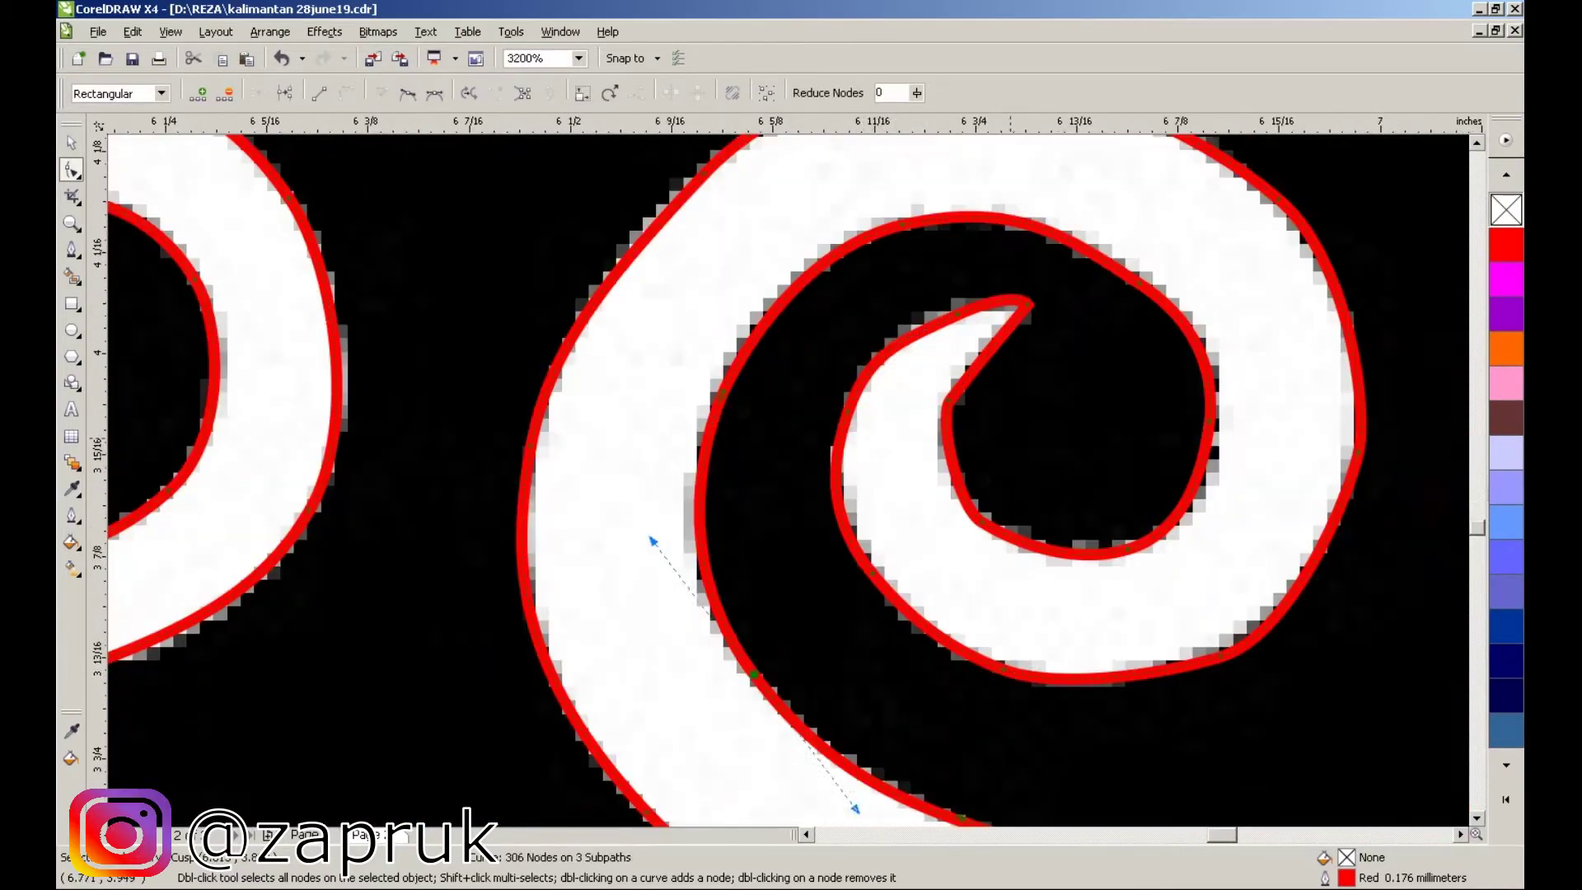
key(Delete)
scroll(789, 480, down, 3)
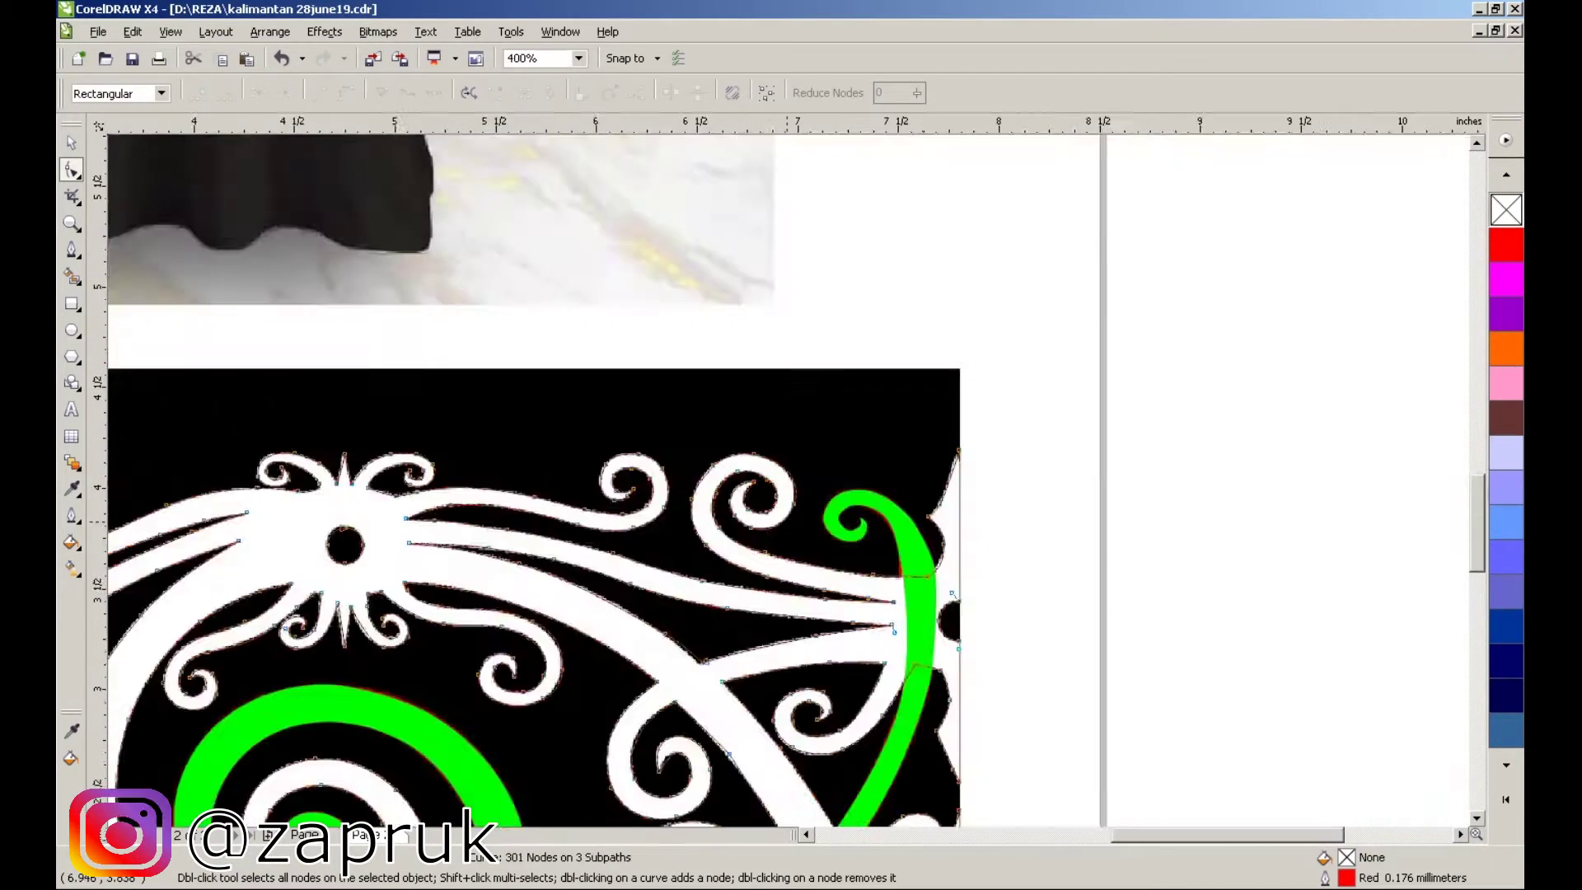
- Delete the surplus node on the outer edge of the small curl below the upper flower's right side
scroll(788, 480, up, 2)
scroll(460, 354, up, 1)
click(700, 513)
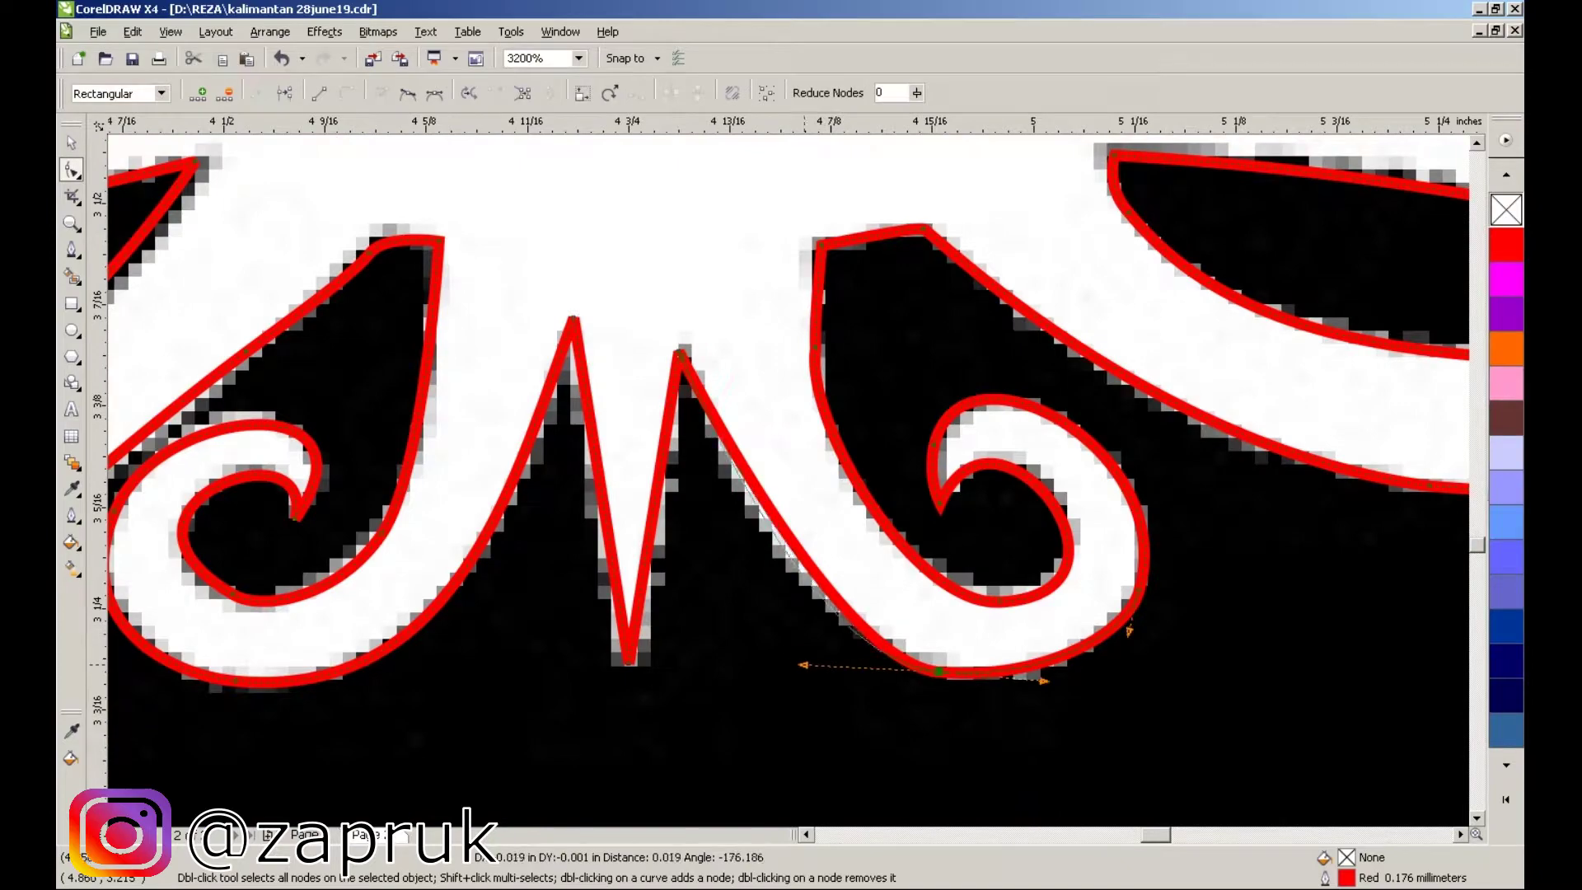
key(Delete)
scroll(789, 479, down, 5)
scroll(789, 479, up, 2)
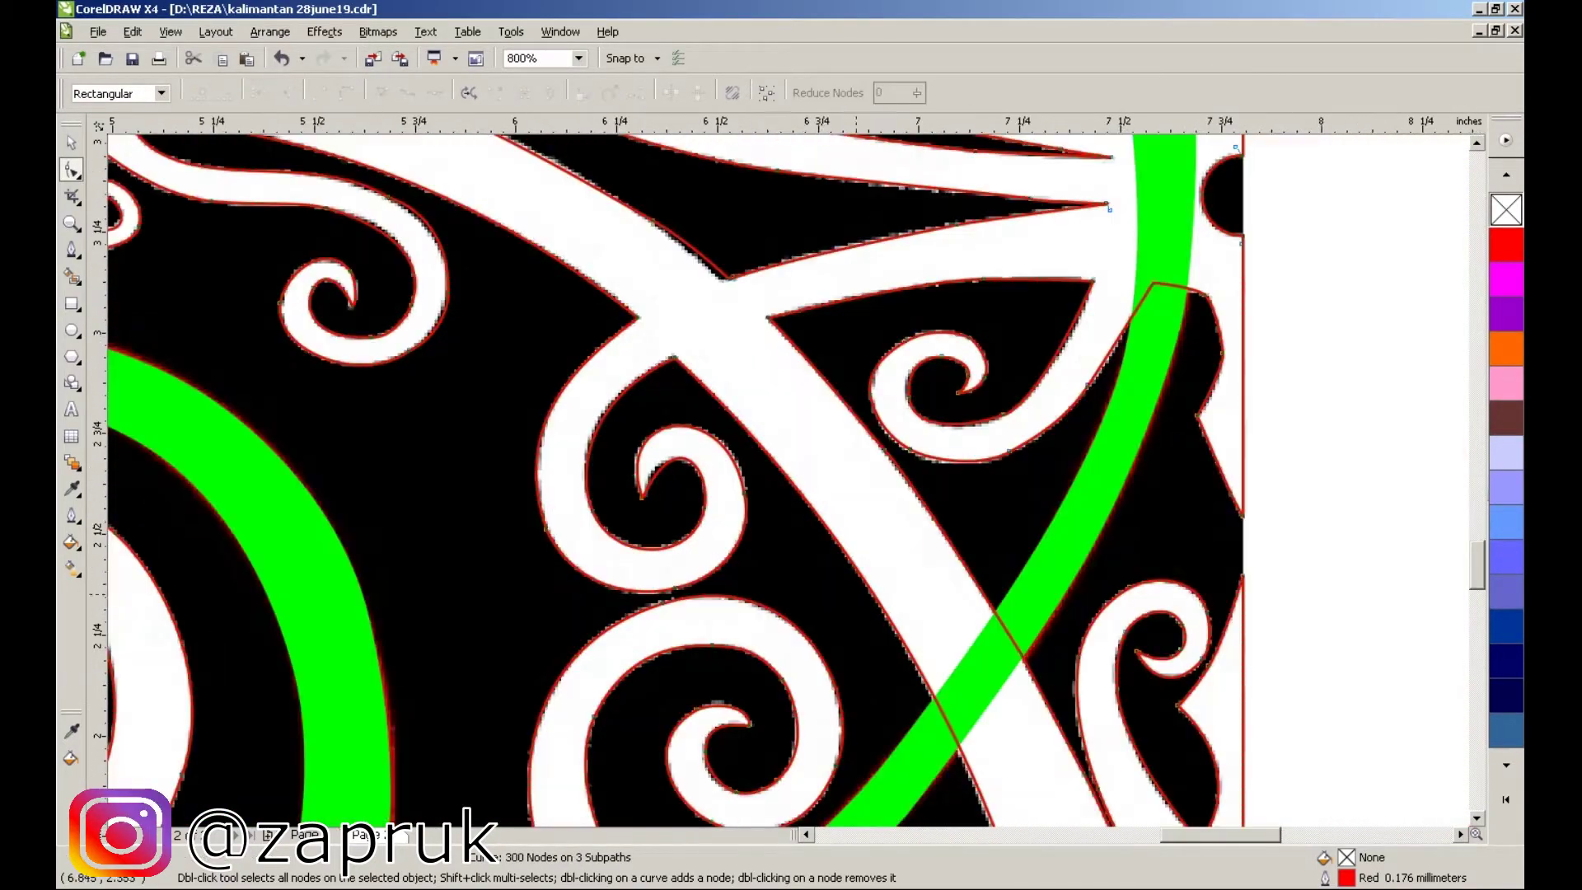
- Fill the traced white ornament with red
scroll(751, 567, down, 2)
scroll(789, 480, up, 5)
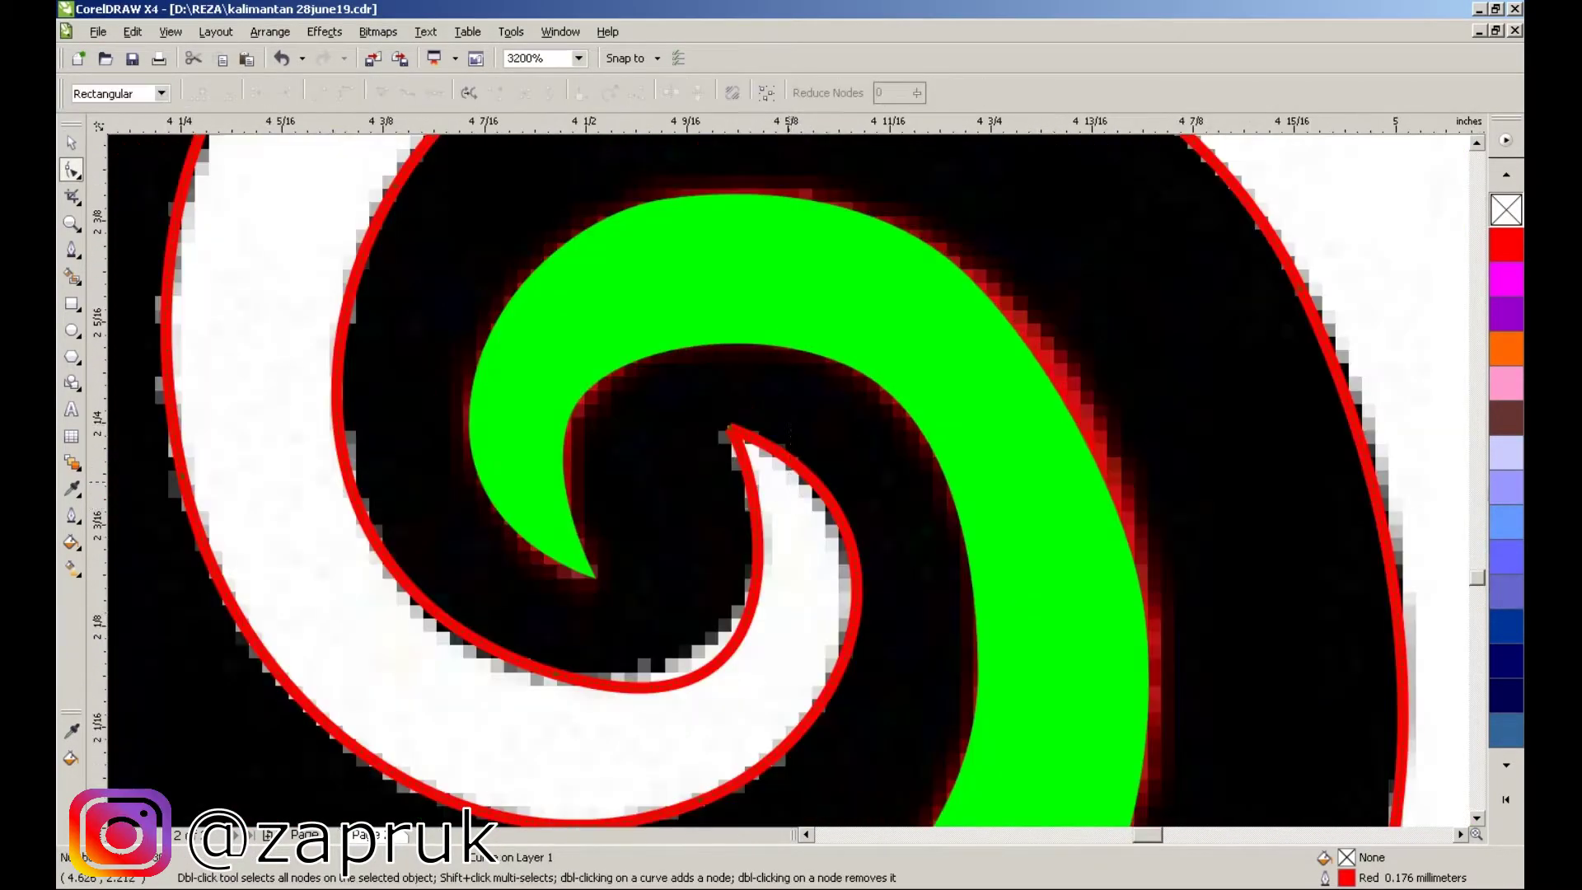
scroll(789, 480, down, 4)
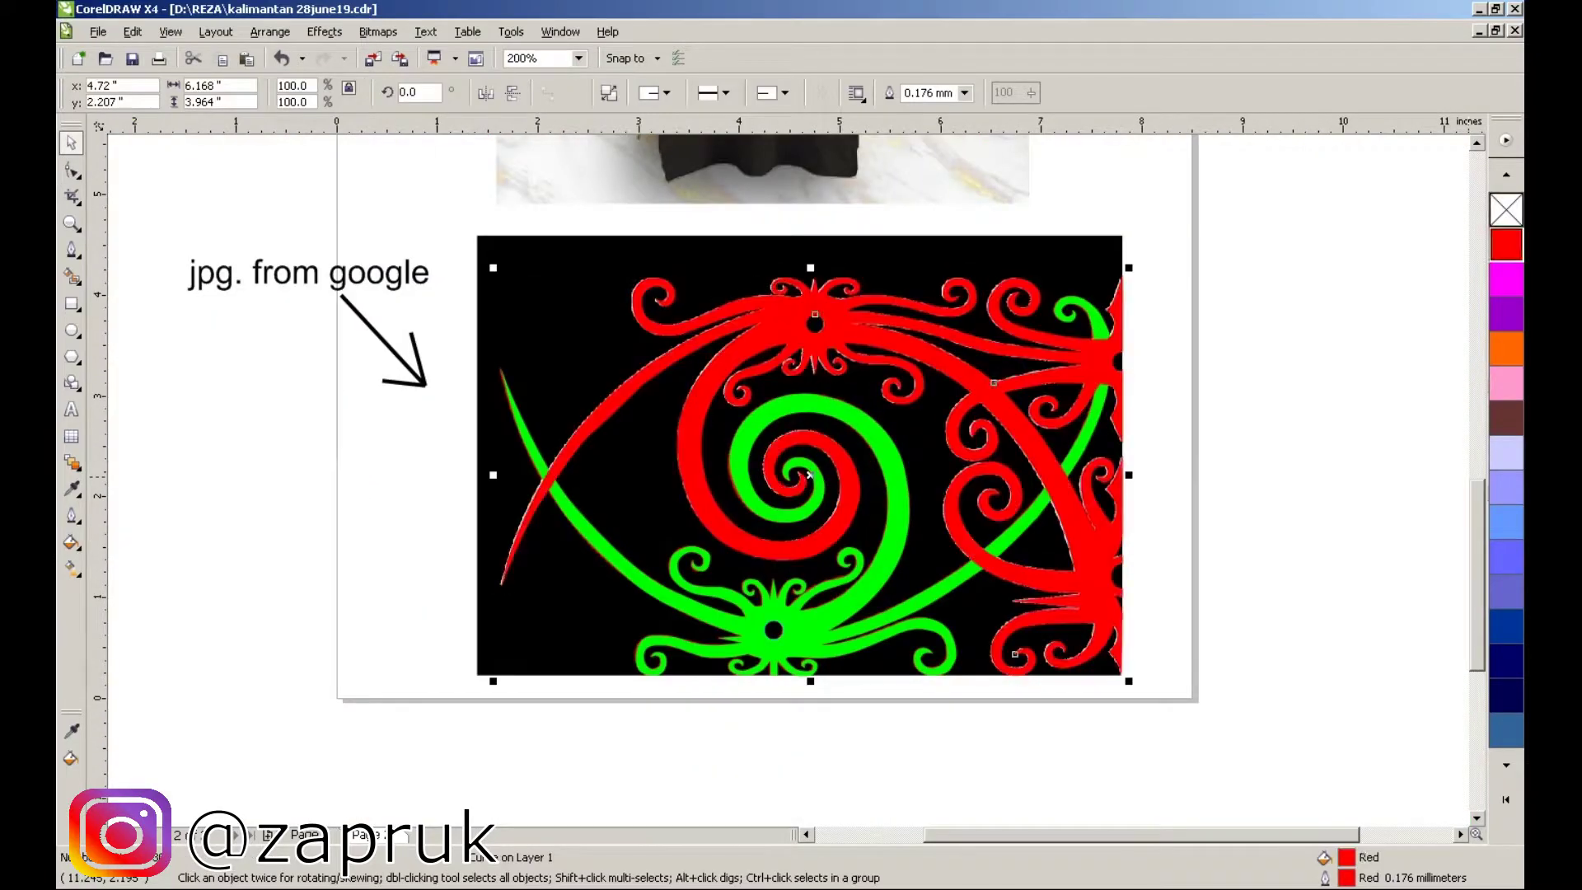
scroll(895, 577, down, 1)
- Move the grouped ornament onto the shirt photo and scale it to about 0.767 by 0.493 in over the print's upper-left motif
mouse_move(848, 516)
mouse_down()
mouse_move(1211, 531)
mouse_move(802, 269)
mouse_up()
scroll(802, 269, up, 2)
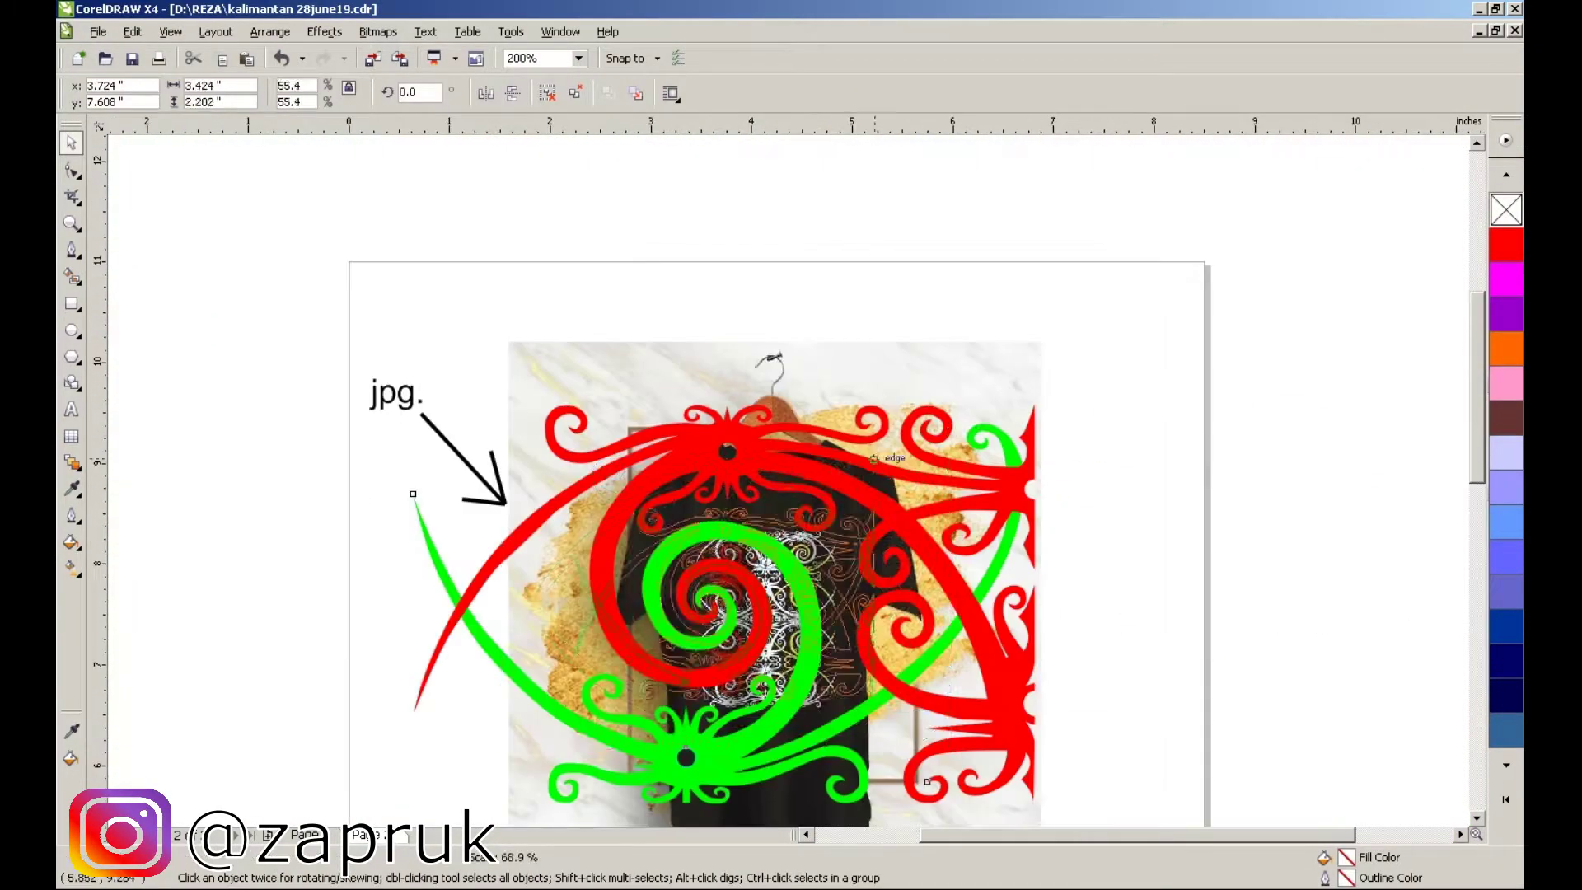
scroll(812, 272, up, 3)
scroll(543, 258, up, 2)
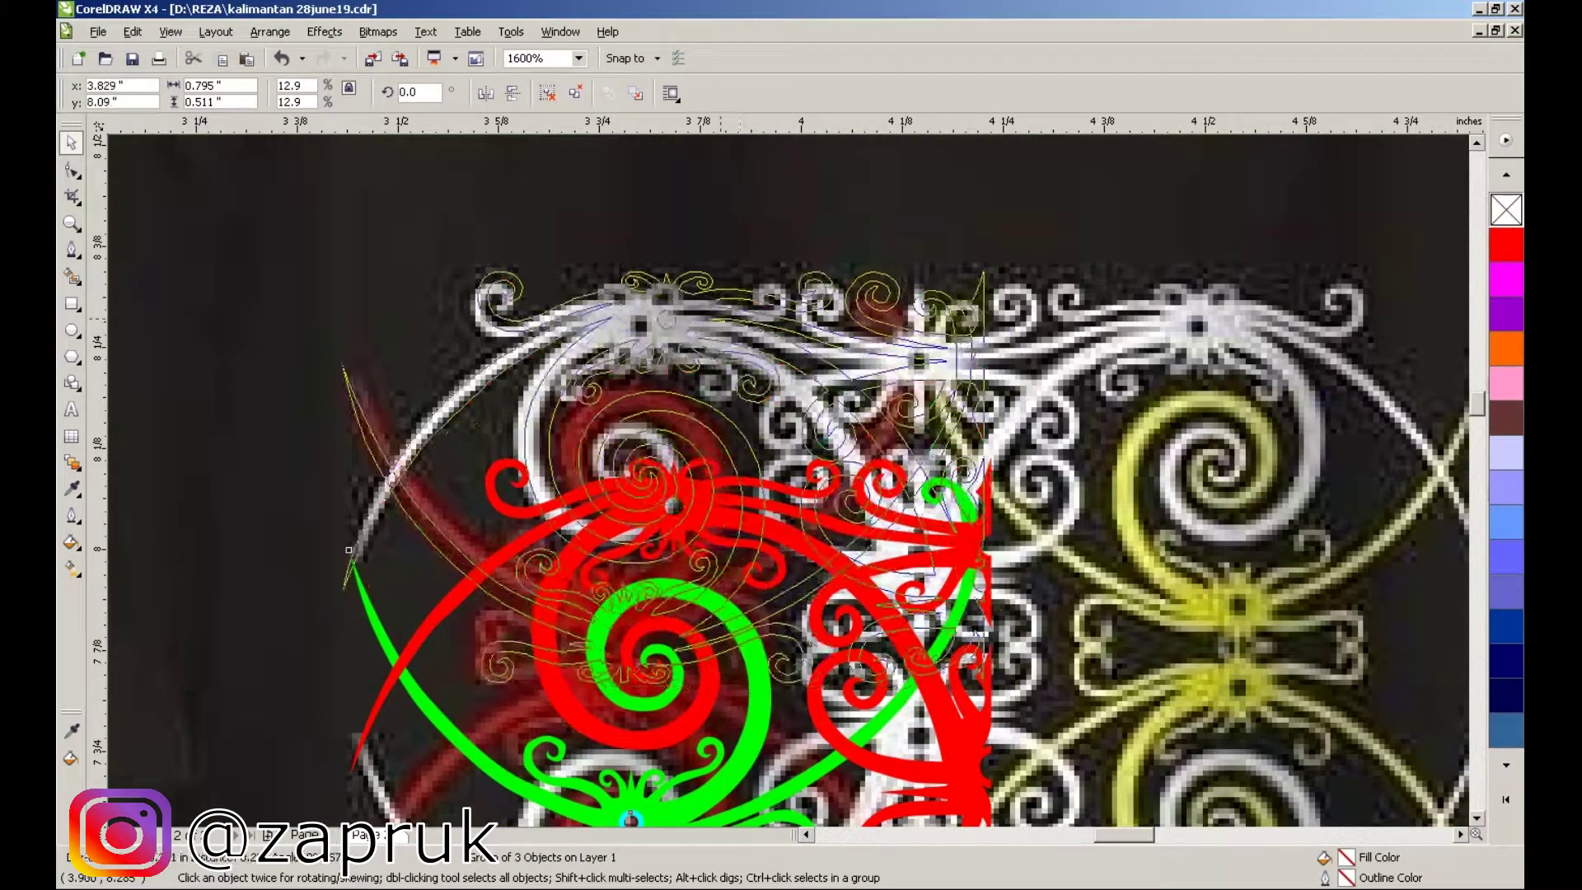
drag(338, 442, 343, 367)
scroll(343, 368, up, 1)
scroll(756, 392, down, 1)
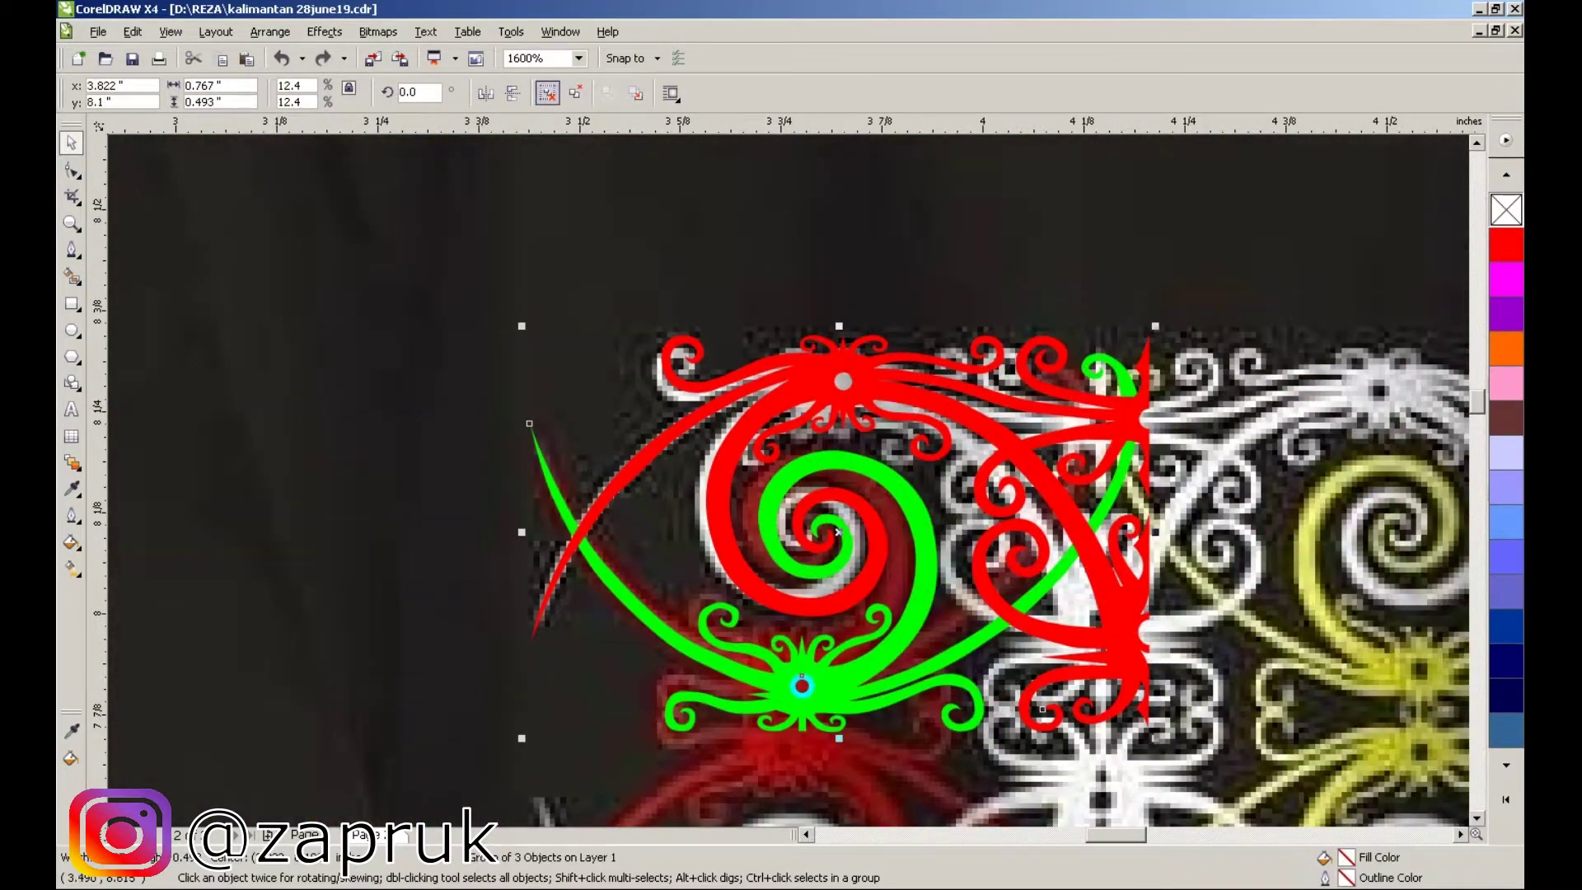
- Mirror a copy of the ornament horizontally so that the two halves meet at the centre flower
scroll(494, 548, down, 1)
scroll(769, 629, up, 1)
drag(248, 451, 1467, 451)
scroll(733, 360, up, 4)
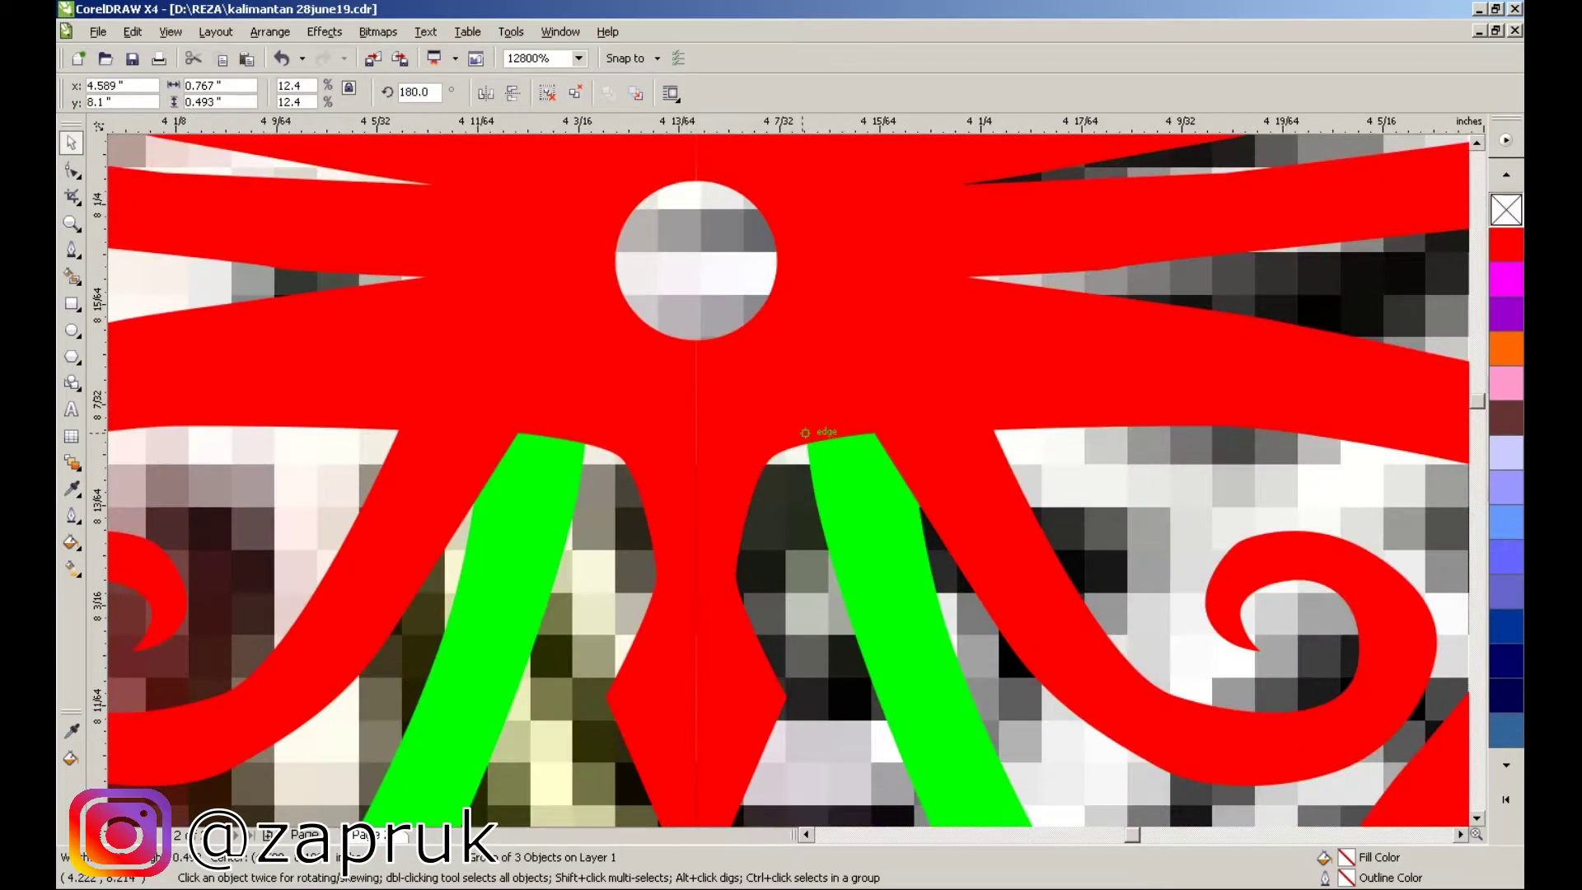
scroll(734, 360, down, 4)
scroll(791, 478, down, 2)
scroll(791, 478, up, 1)
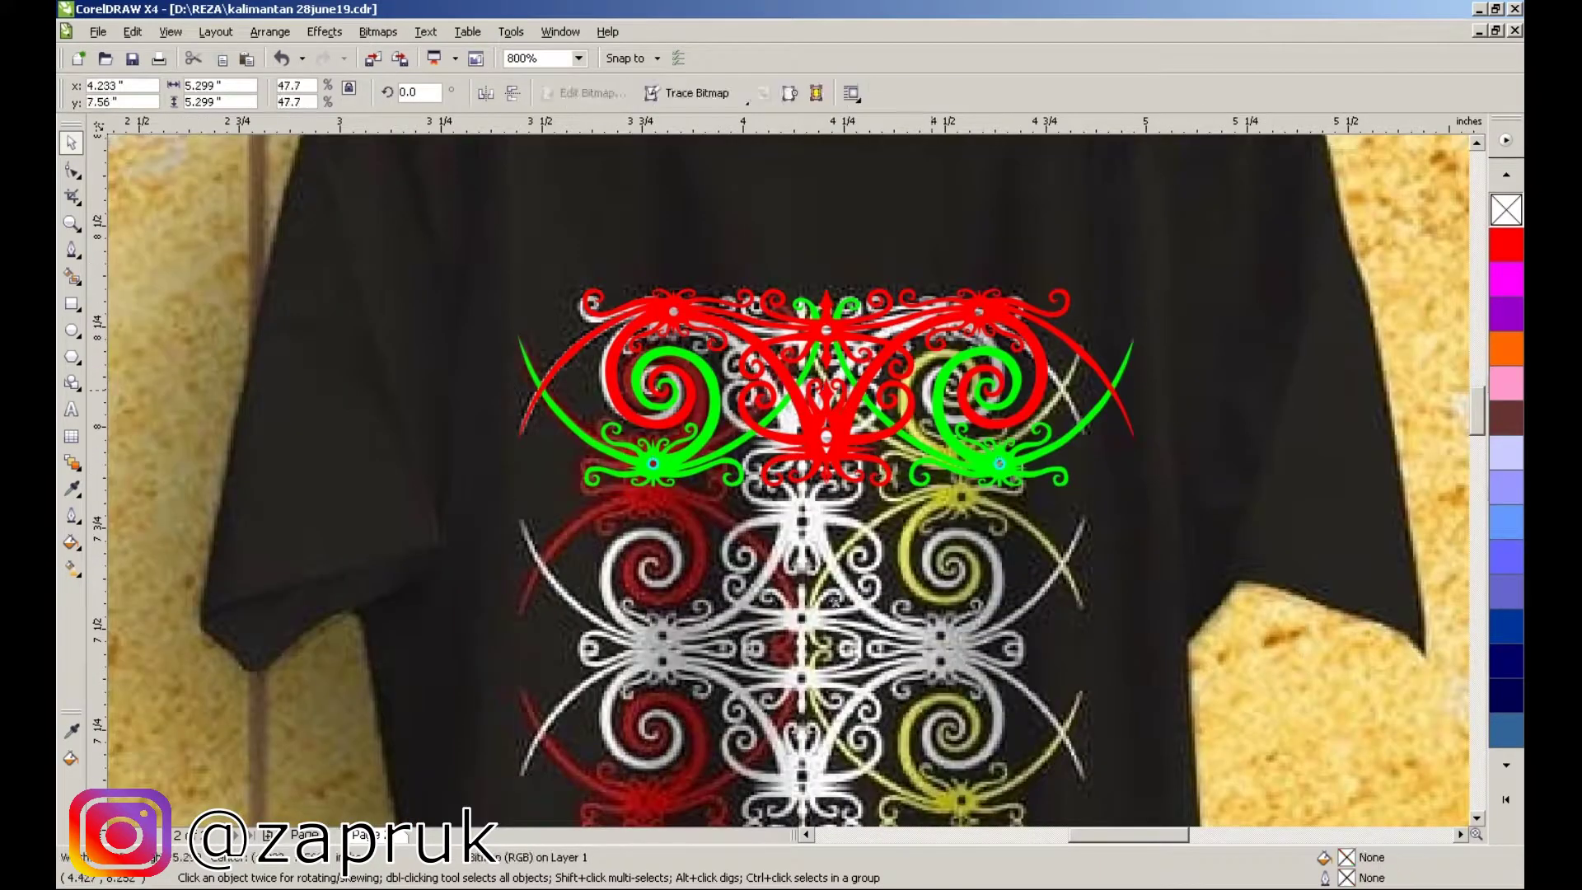
- Recolour the left green part red, the right green part yellow and the original red parts of both halves white
click(1506, 140)
click(1507, 244)
click(660, 387)
click(1506, 140)
click(981, 388)
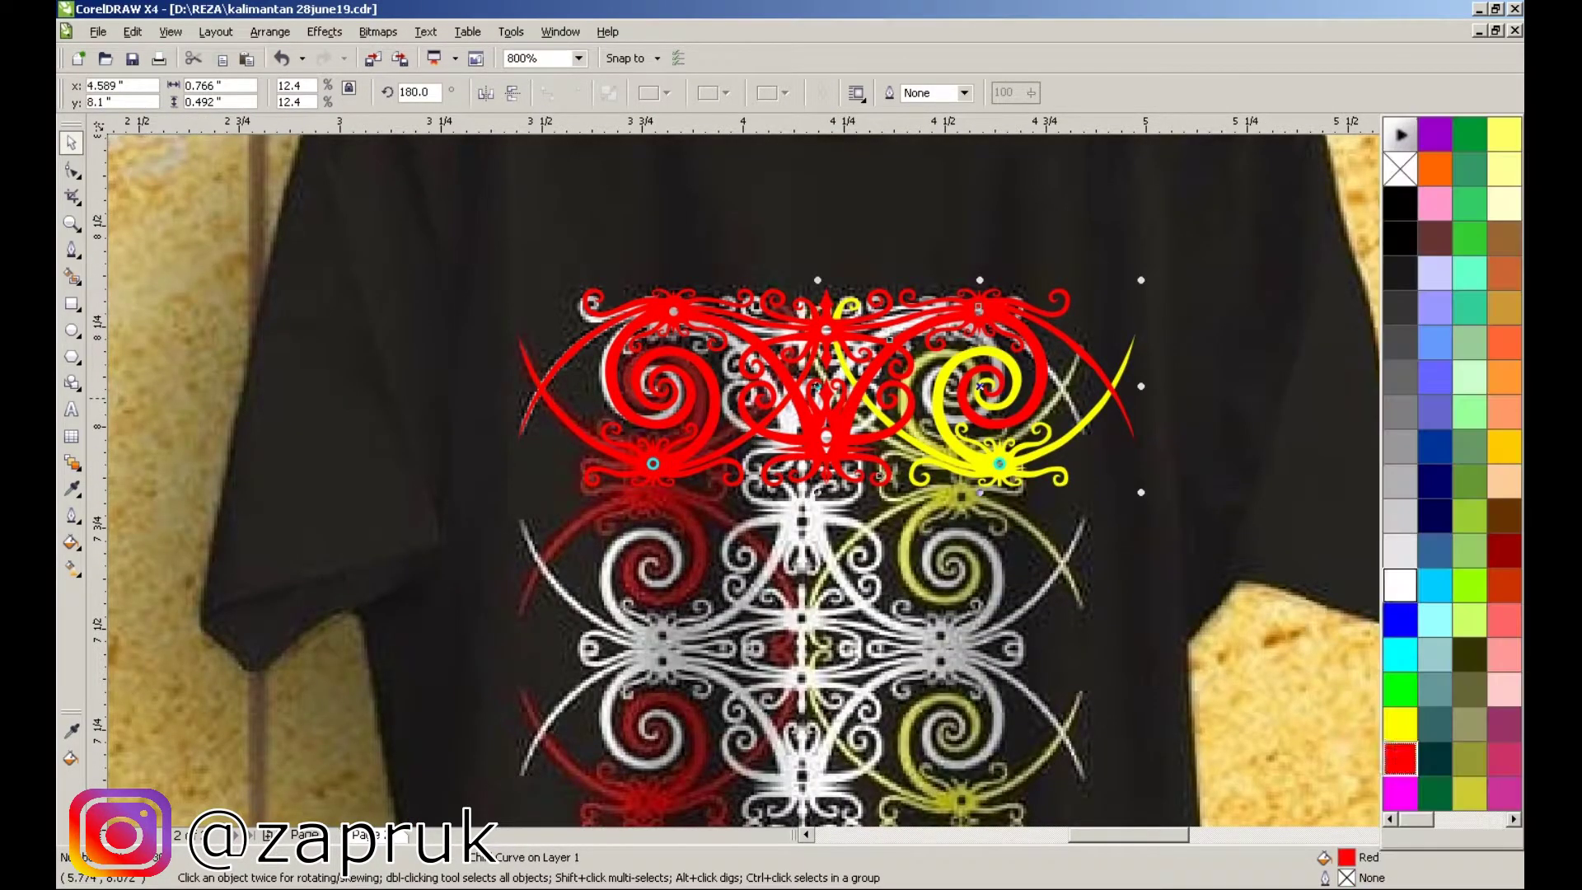
click(1507, 626)
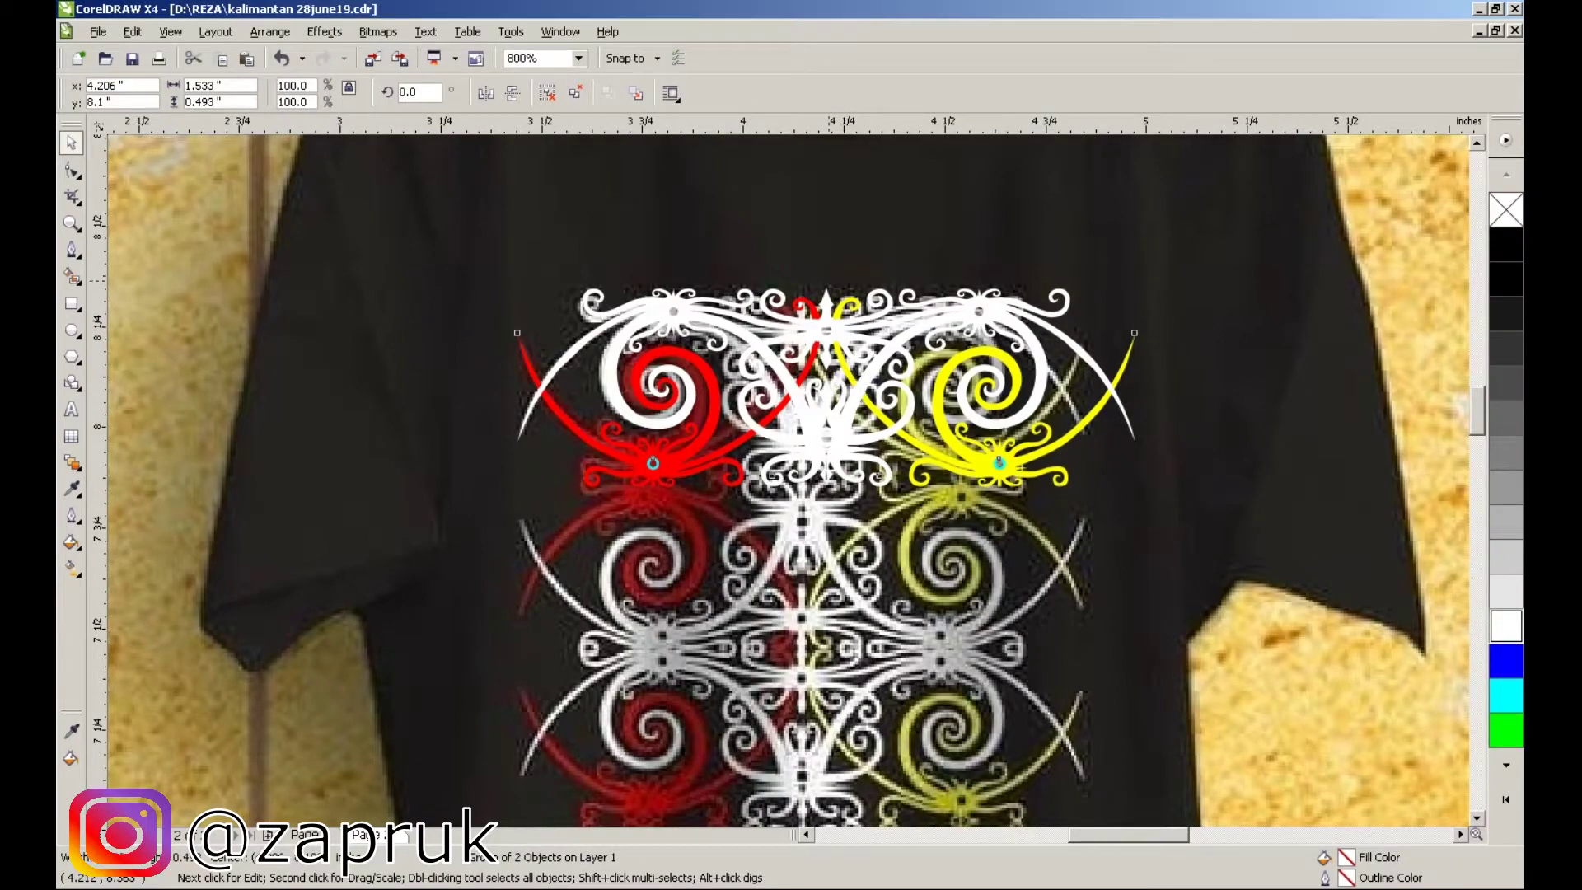
- Mirror the coloured row downwards and repeat the pair below it to cover the shirt print with four rows
scroll(818, 487, up, 4)
scroll(818, 486, down, 3)
scroll(818, 486, up, 1)
scroll(788, 528, down, 3)
key(ctrl+r)
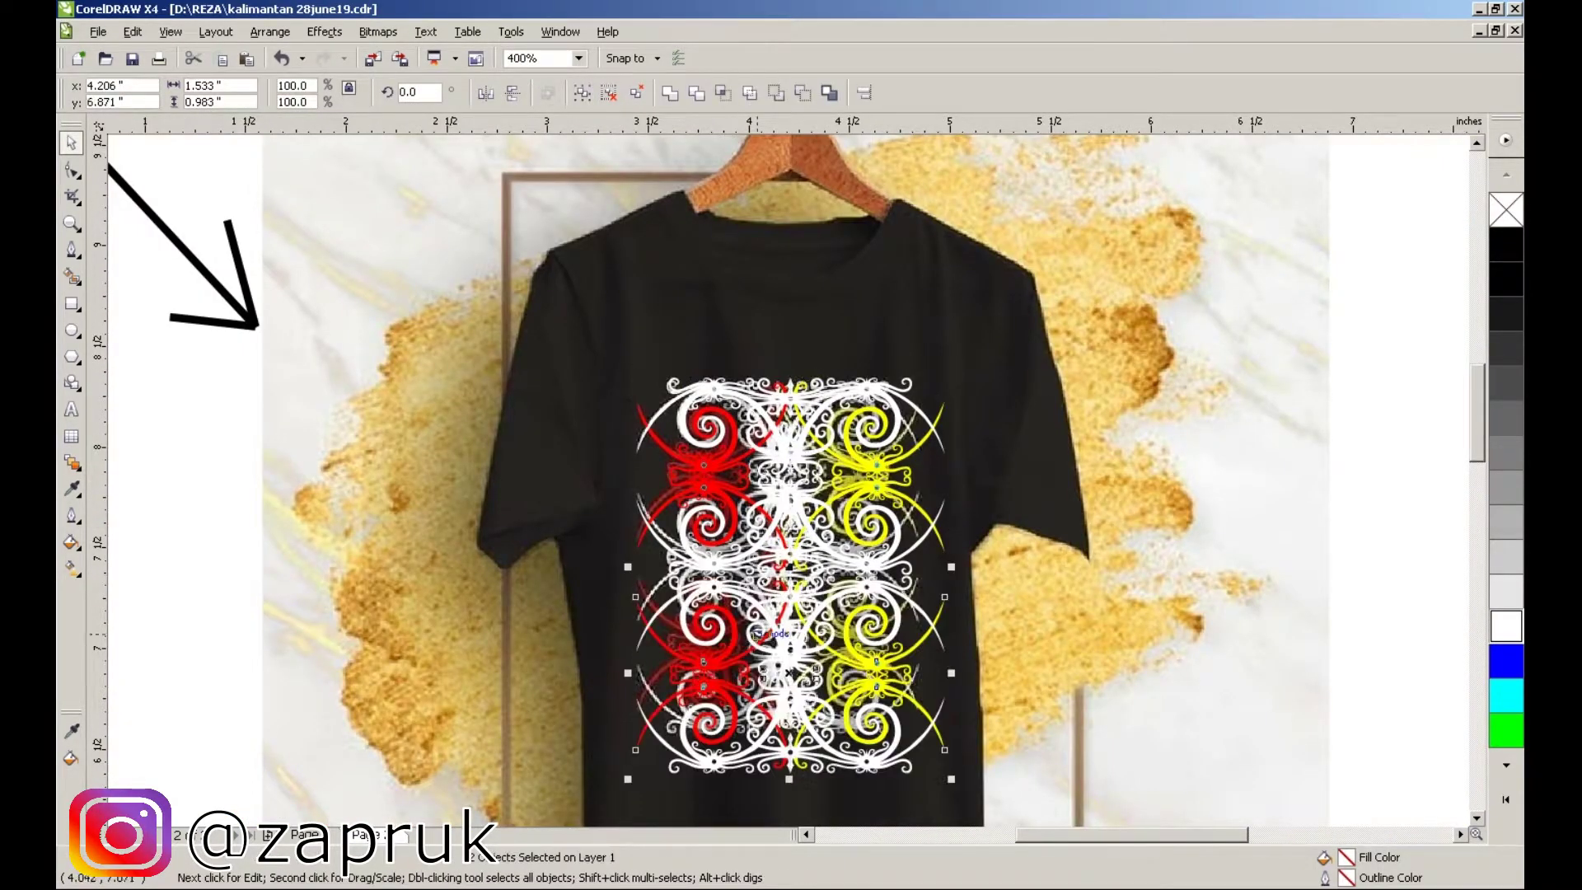
scroll(791, 519, down, 1)
- Move the pattern off the shirt and place it beside the photo on a black background rectangle
drag(799, 526, 1528, 549)
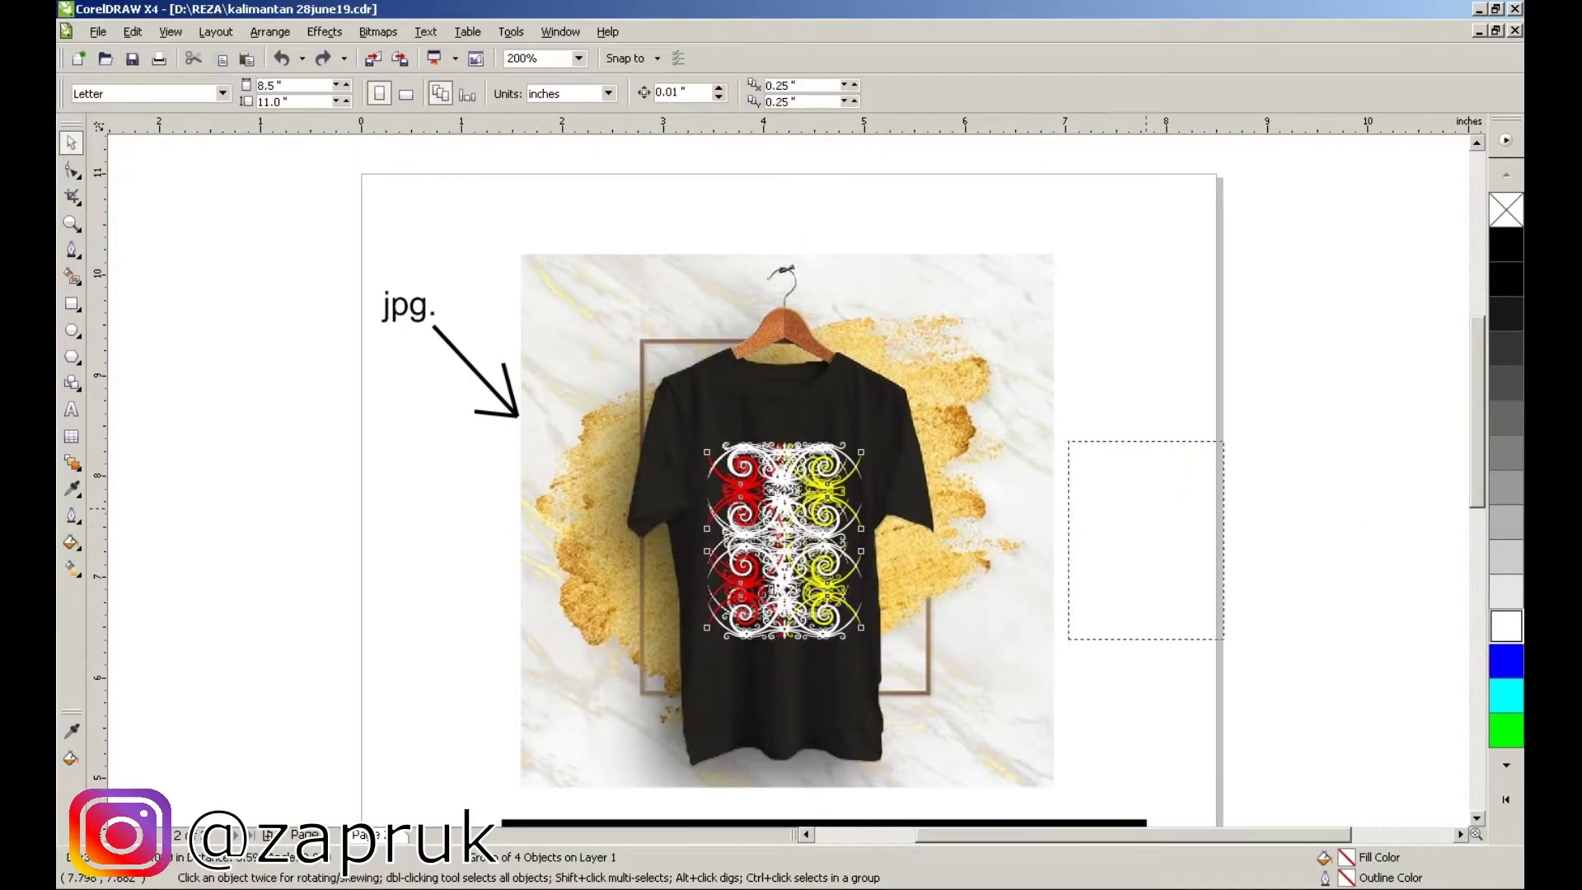
click(1177, 498)
scroll(1176, 497, up, 3)
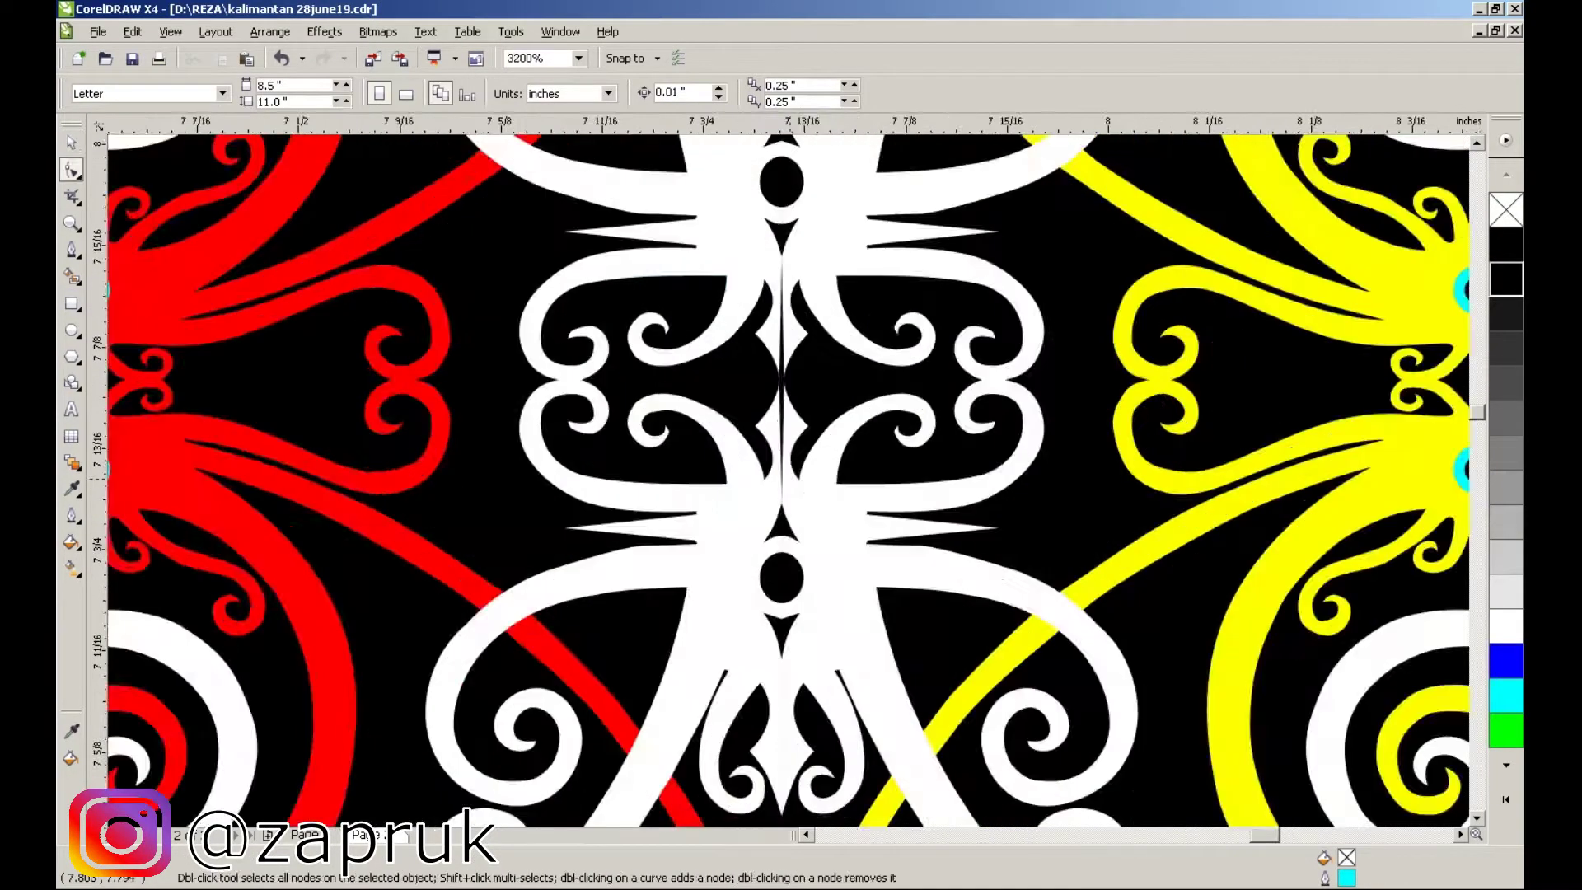
- Examine the centre seam between the mirrored halves and the join between the upper and lower rows
scroll(1176, 497, down, 2)
scroll(849, 490, up, 2)
ctrl+click(849, 489)
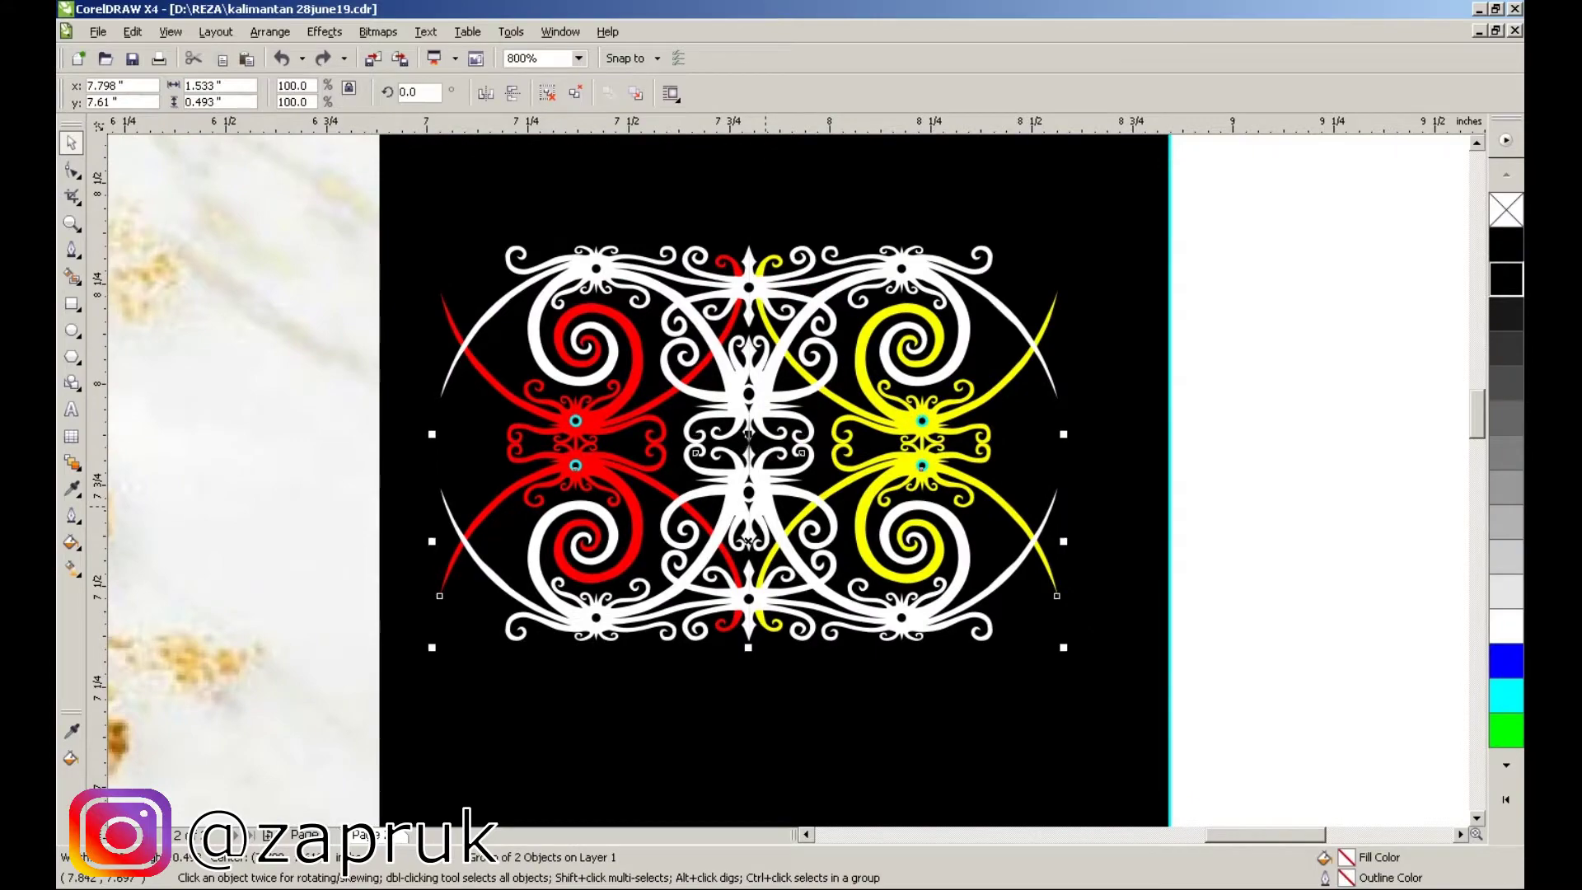
scroll(849, 490, up, 2)
scroll(1071, 801, down, 3)
scroll(664, 547, up, 3)
scroll(664, 547, down, 3)
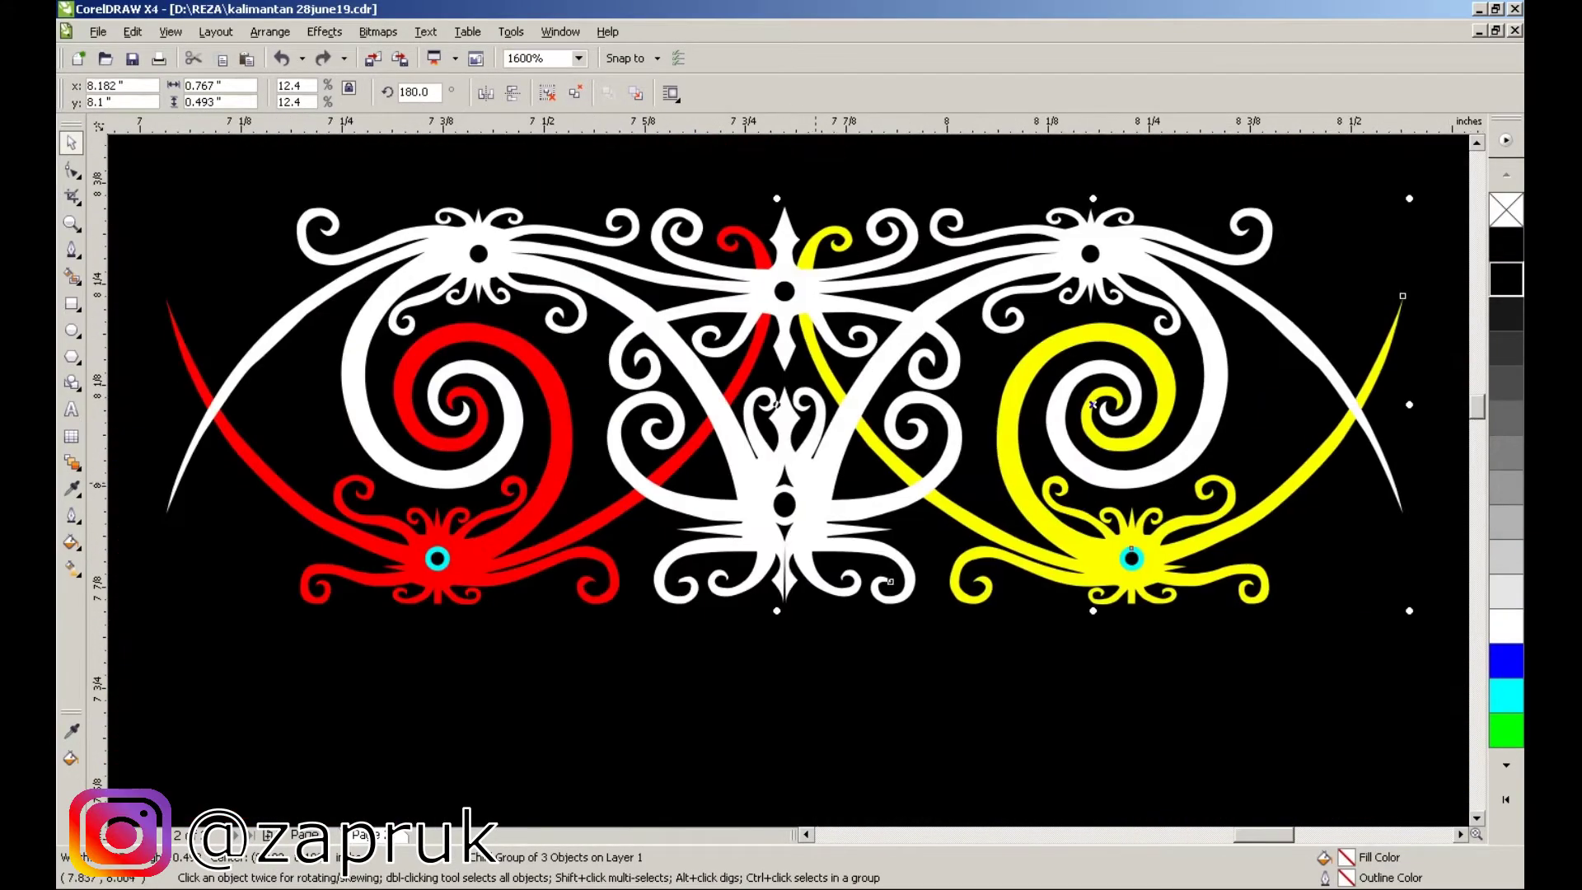
scroll(799, 539, up, 2)
scroll(800, 538, up, 5)
- Adjust the right white shape's node where the two rows meet to narrow the gap along the centre seam
key(F10)
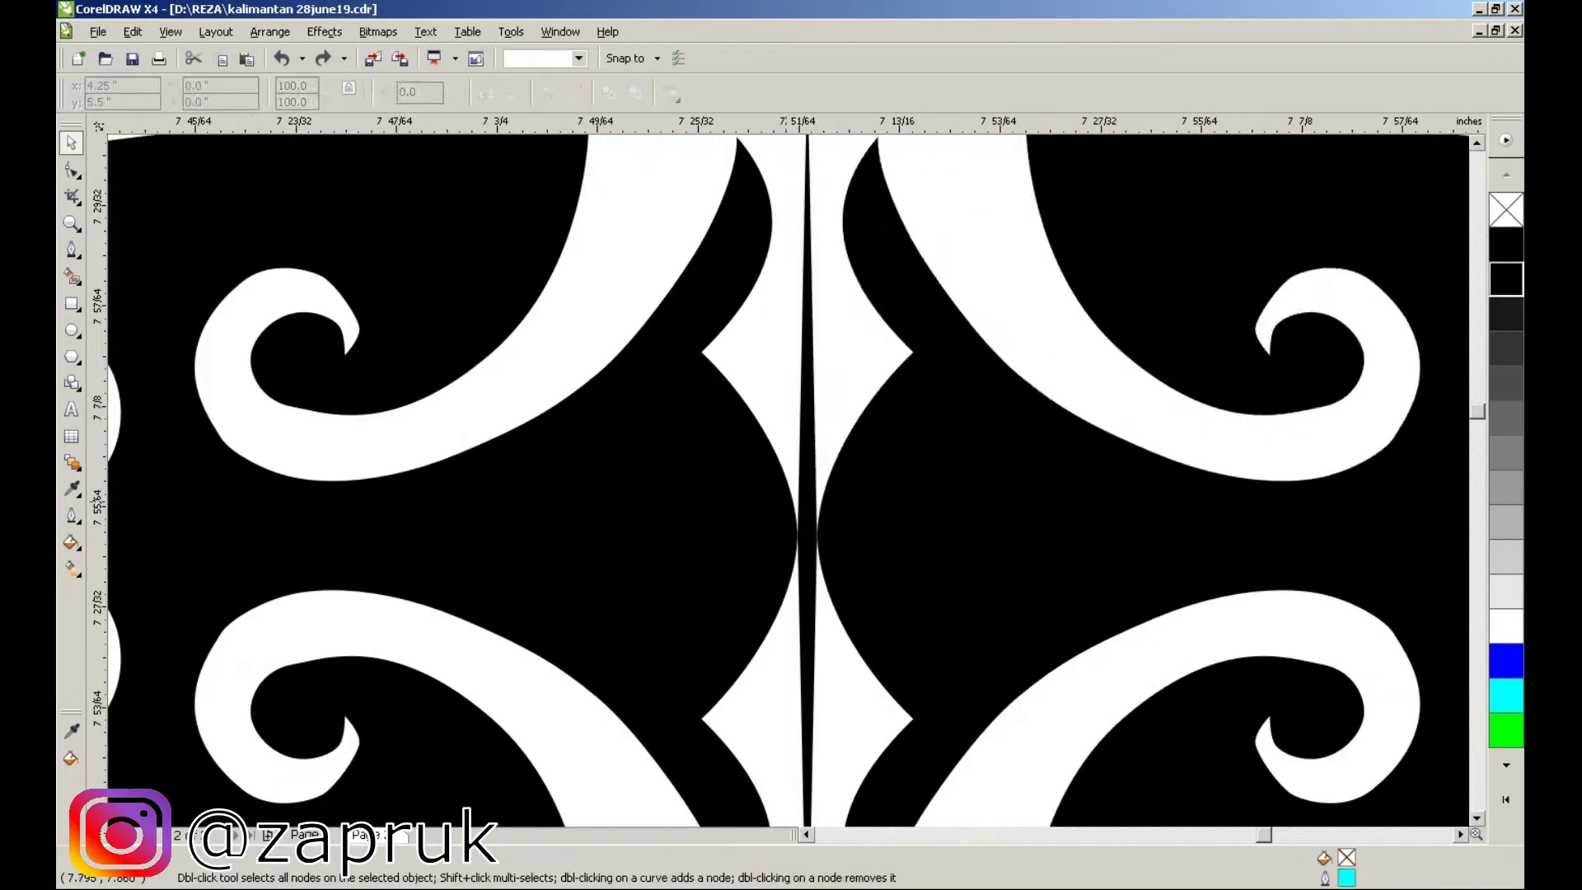
click(857, 554)
scroll(857, 554, down, 1)
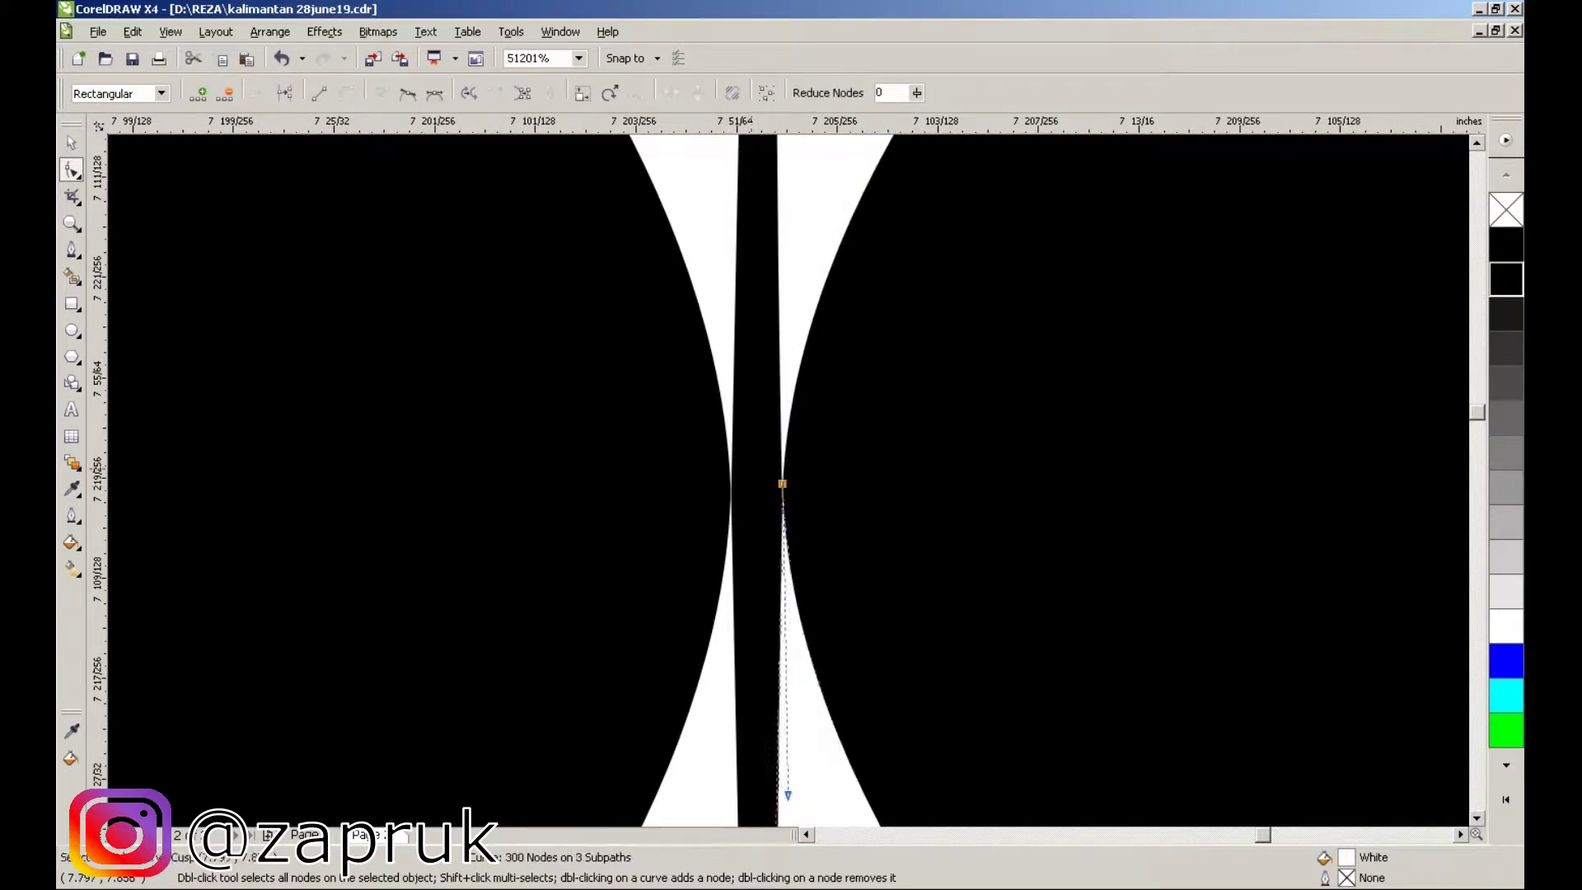
scroll(750, 494, down, 4)
scroll(750, 495, up, 5)
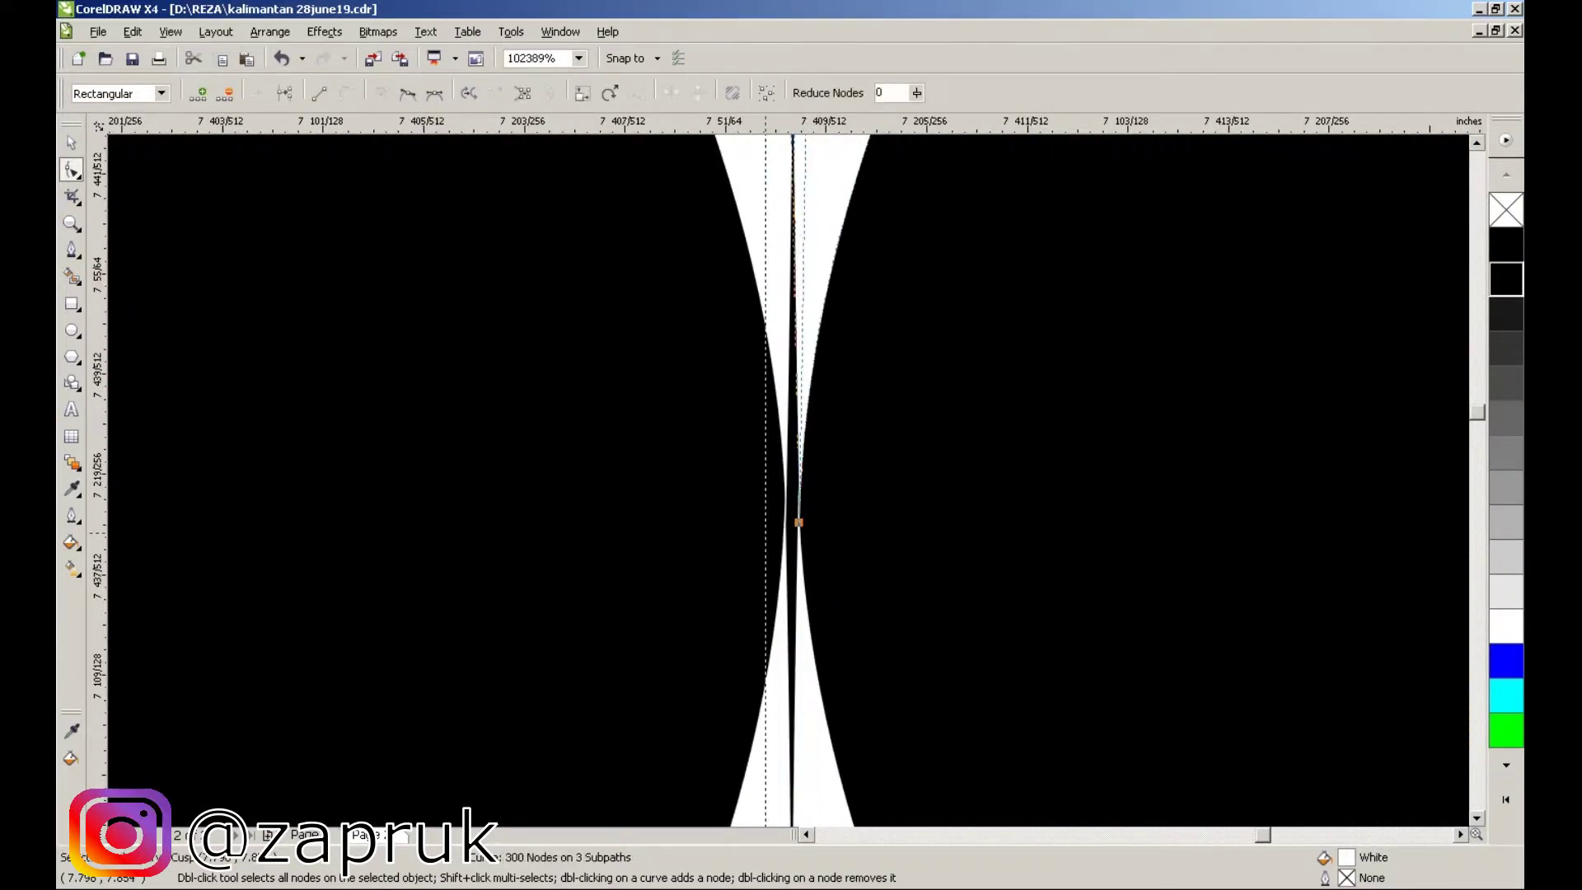
scroll(785, 576, up, 2)
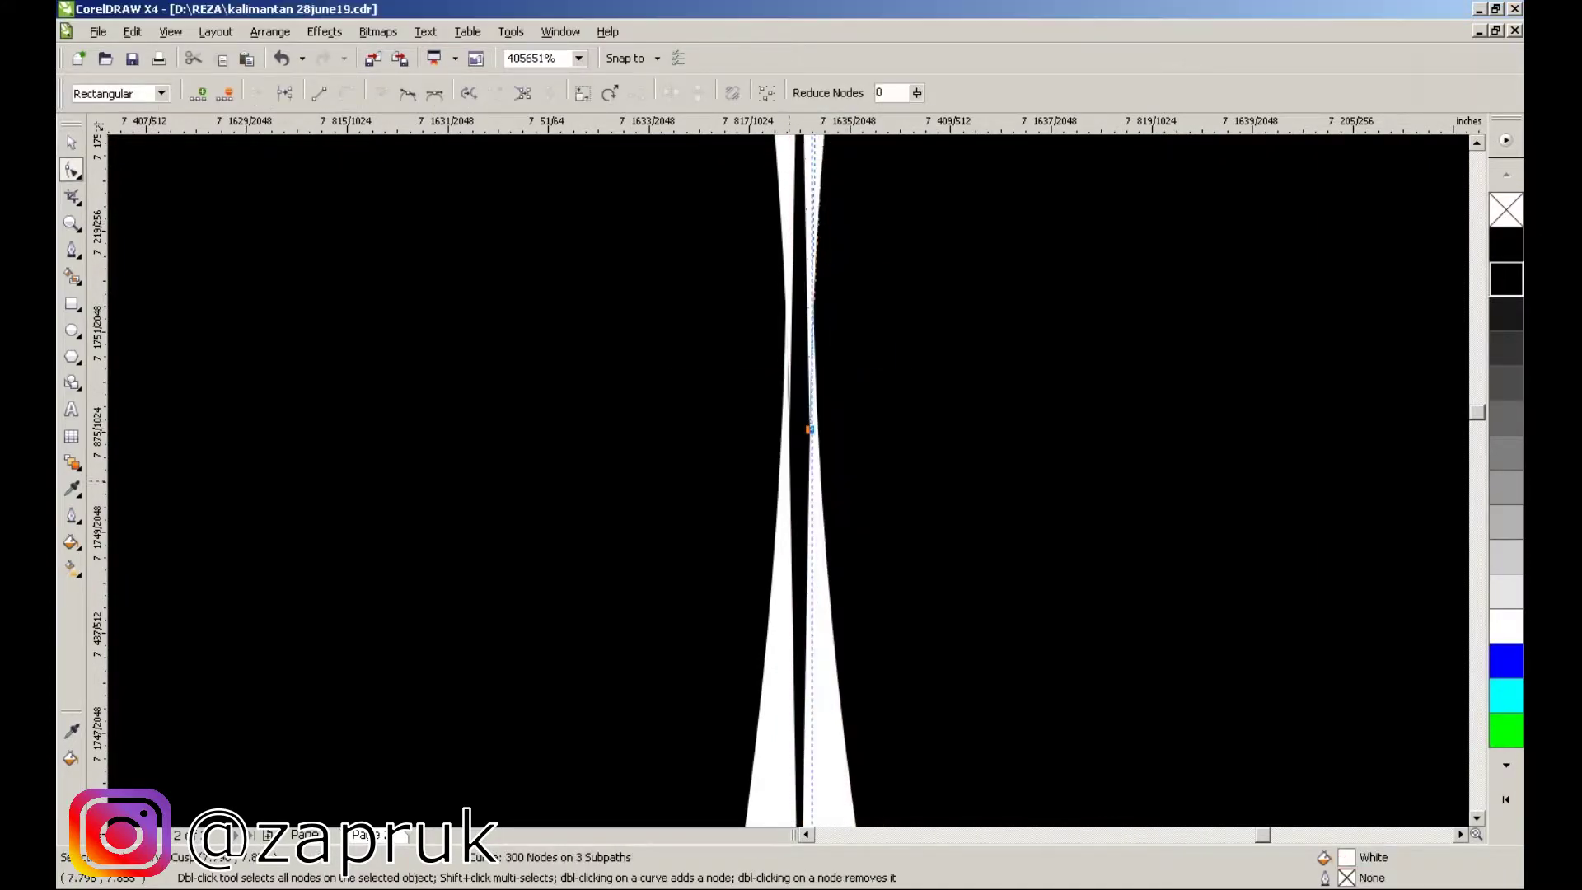
- Straighten the right white shape's edge along the centre line below the lower centre flower's round hole
scroll(810, 430, down, 5)
key(space)
scroll(791, 461, up, 3)
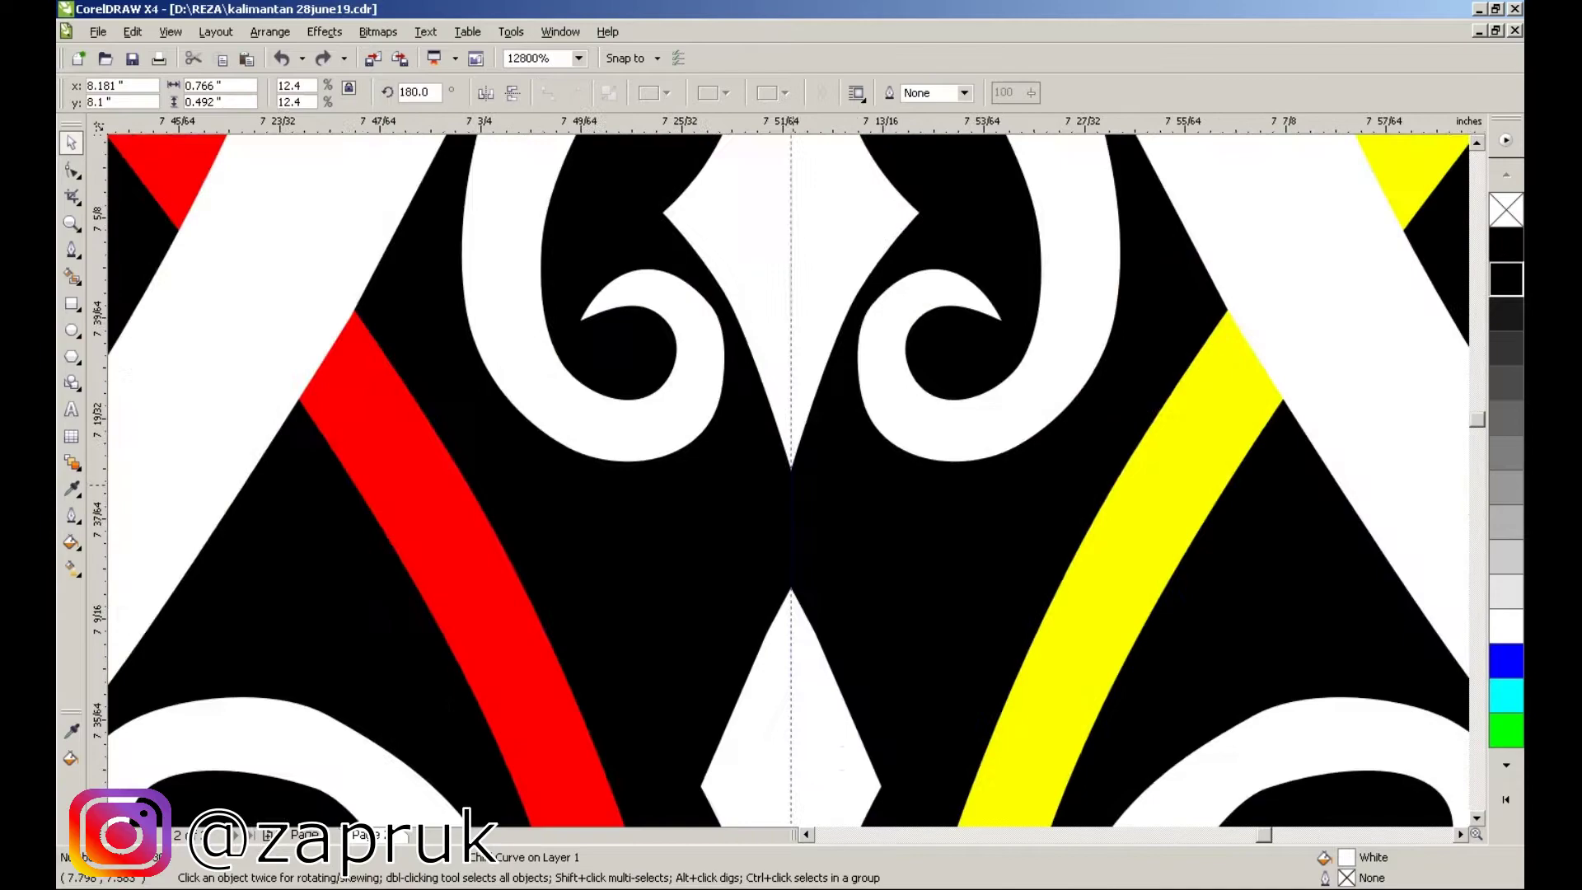
scroll(785, 478, down, 4)
key(F10)
scroll(784, 478, up, 4)
scroll(785, 478, down, 1)
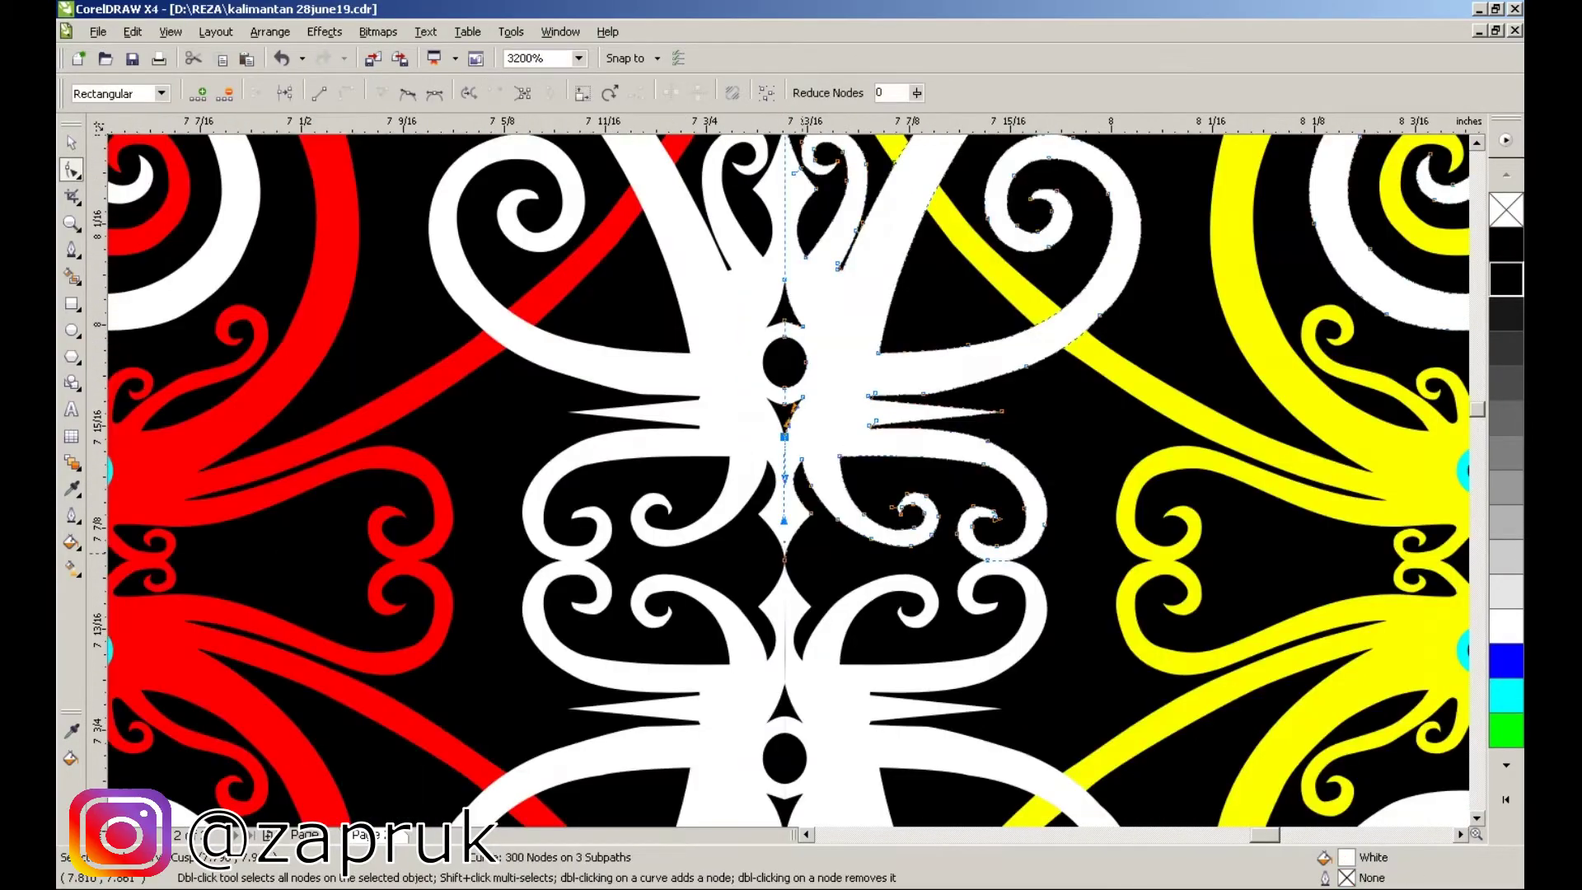
scroll(785, 478, up, 1)
scroll(785, 479, down, 3)
- Remove the cyan outline from the small circles at the centres of the yellow and red flowers
key(space)
scroll(785, 478, up, 3)
scroll(1113, 488, down, 3)
scroll(824, 462, up, 4)
click(725, 504)
click(1506, 210)
scroll(782, 460, down, 3)
scroll(782, 460, up, 3)
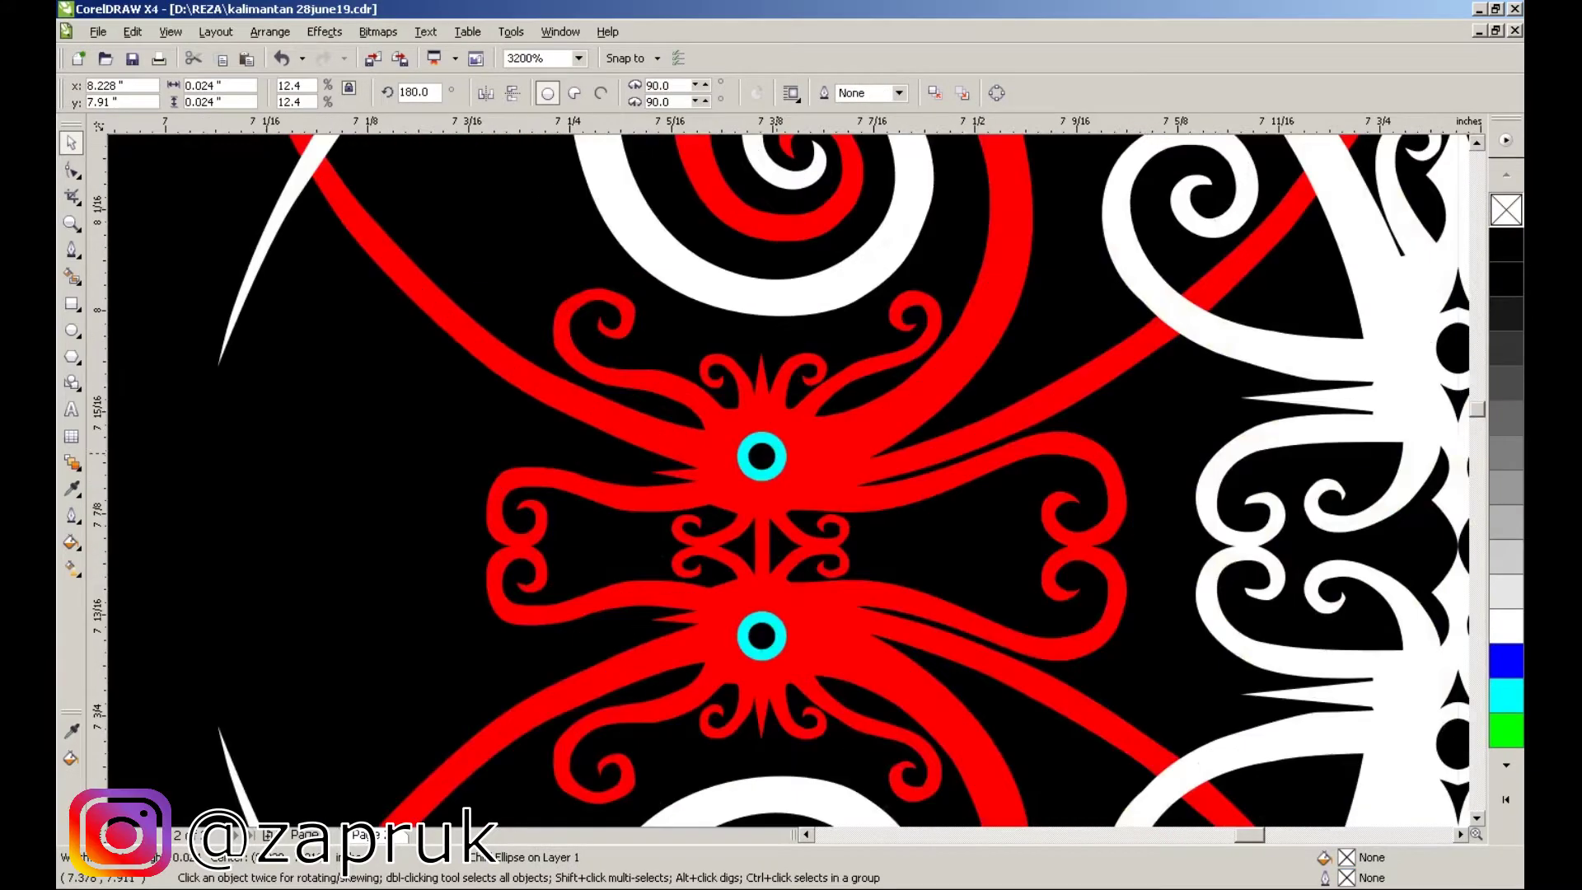
scroll(762, 461, down, 3)
scroll(762, 462, up, 3)
scroll(722, 372, down, 4)
- Copy the two-row pattern directly below itself on the black background to make four rows
click(722, 372)
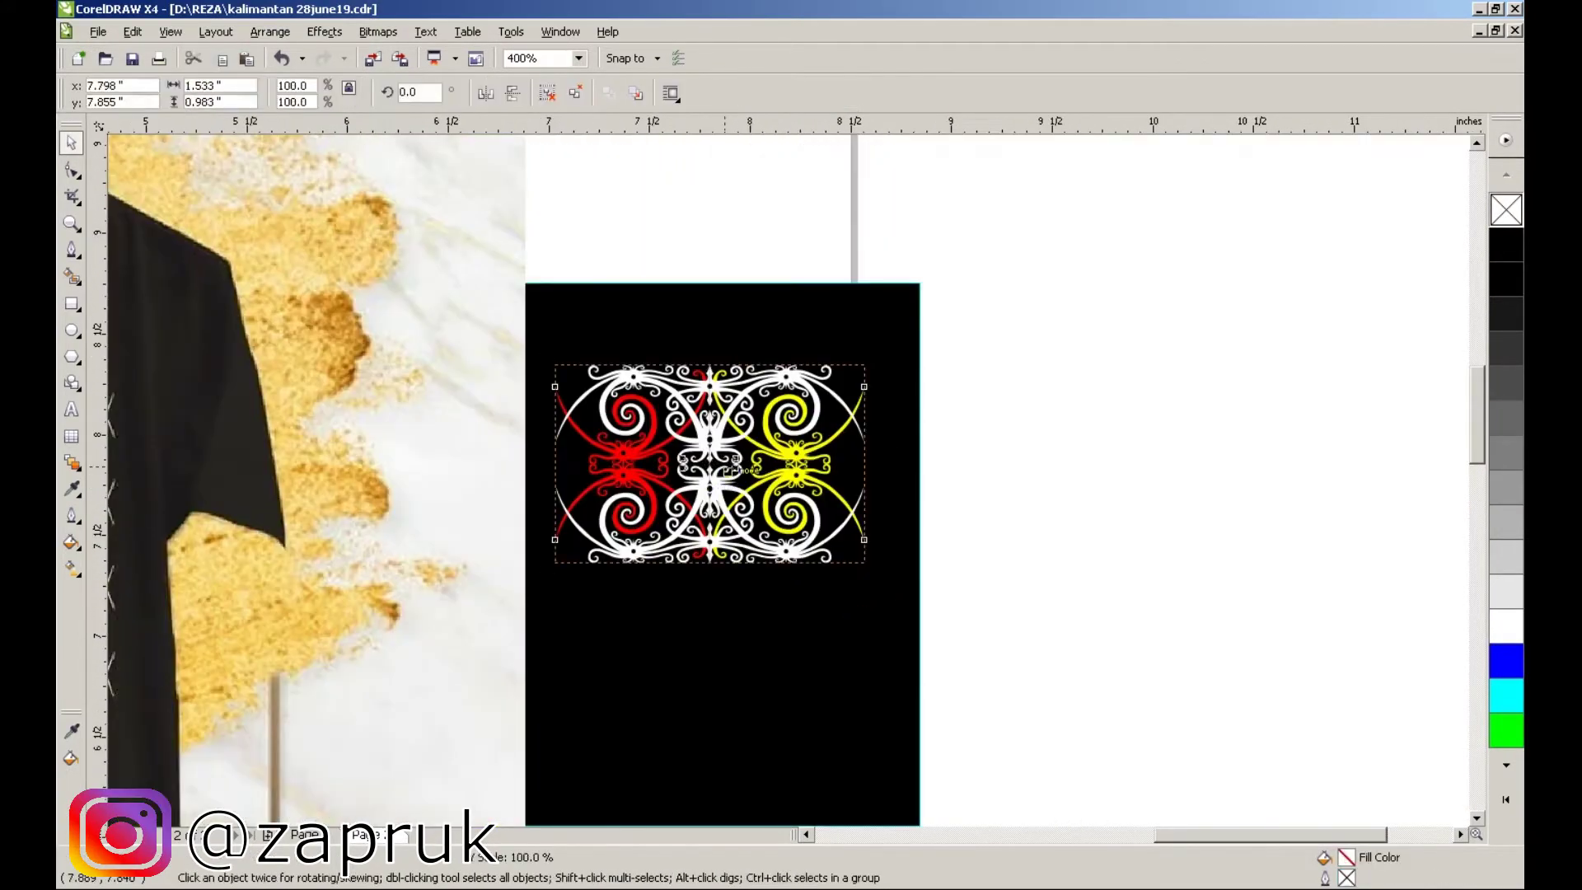
drag(730, 597, 725, 592)
key(z)
drag(434, 783, 434, 783)
key(space)
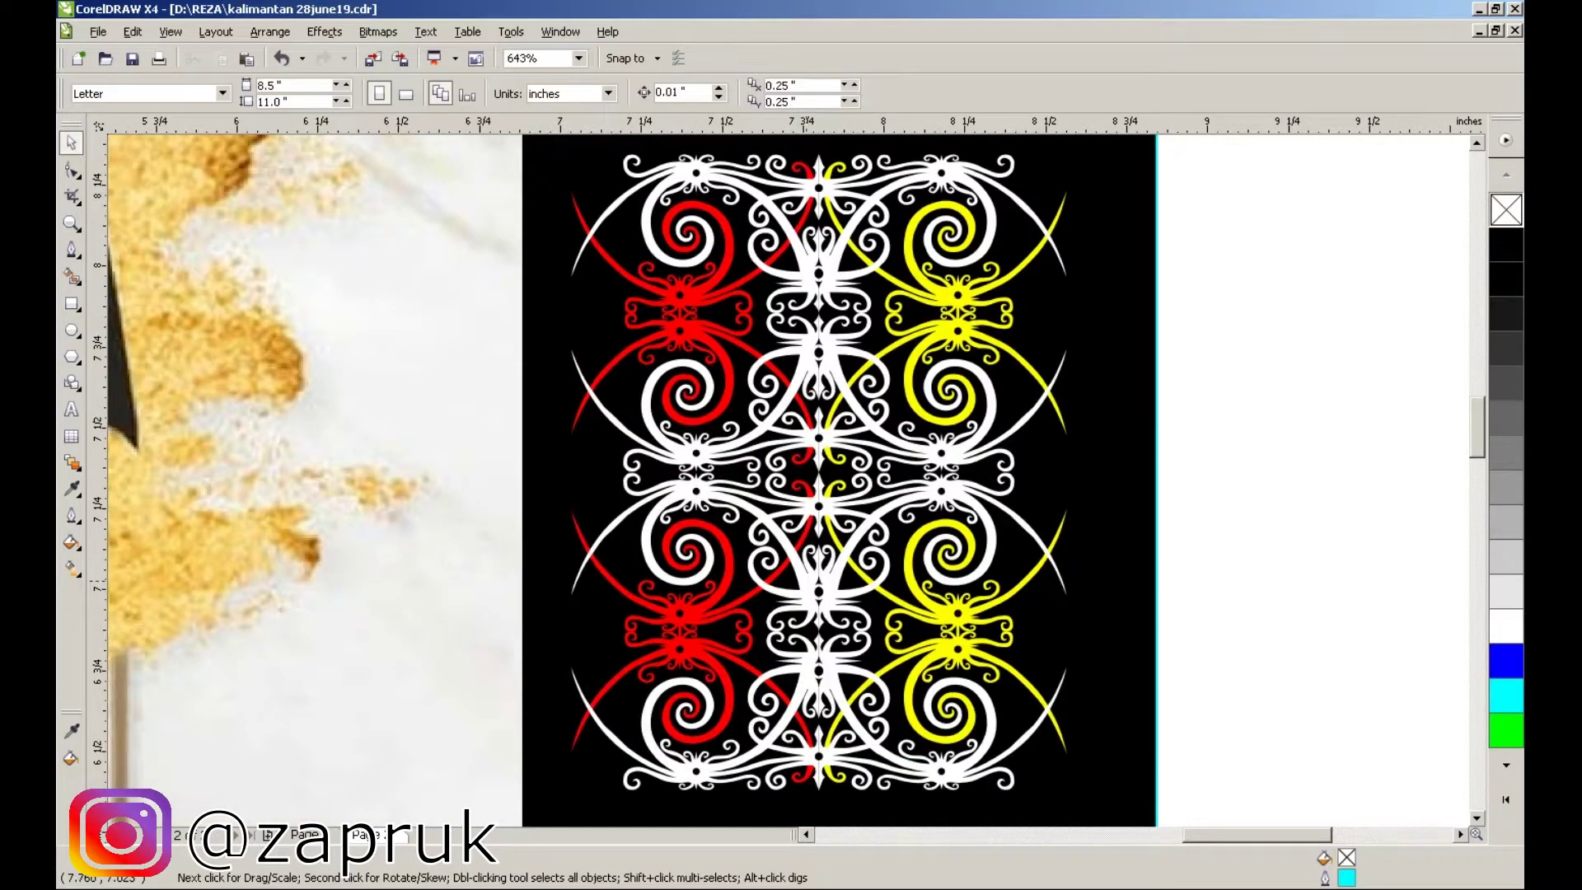
- Widen the black background rectangle behind the pattern to about 2.281 in and deselect it
scroll(788, 480, down, 2)
key(z)
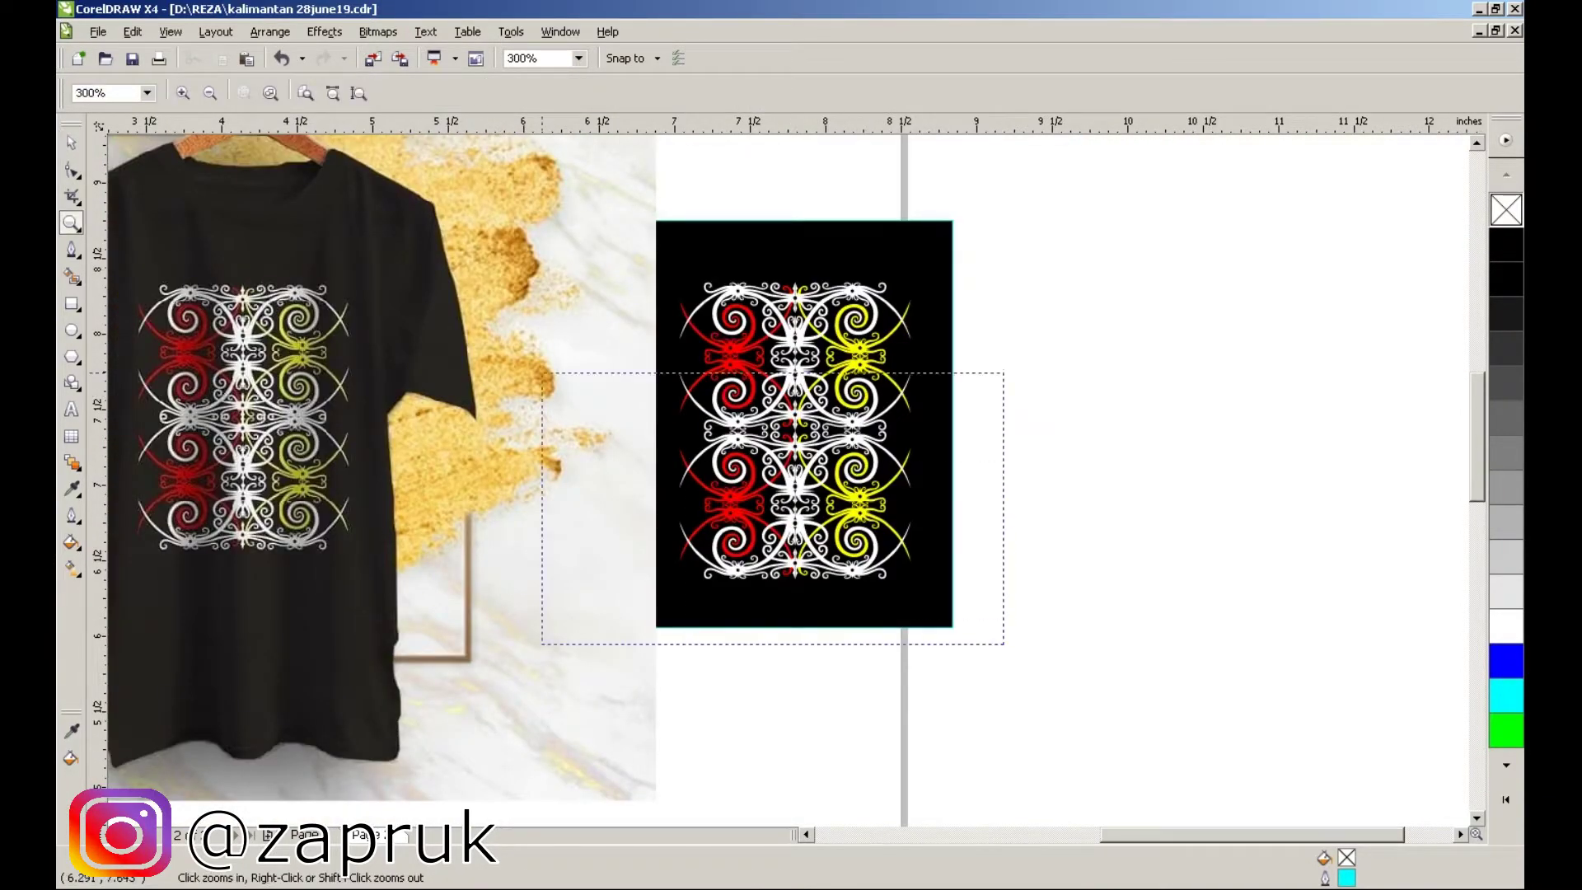
scroll(788, 481, left, 2)
scroll(255, 215, up, 1)
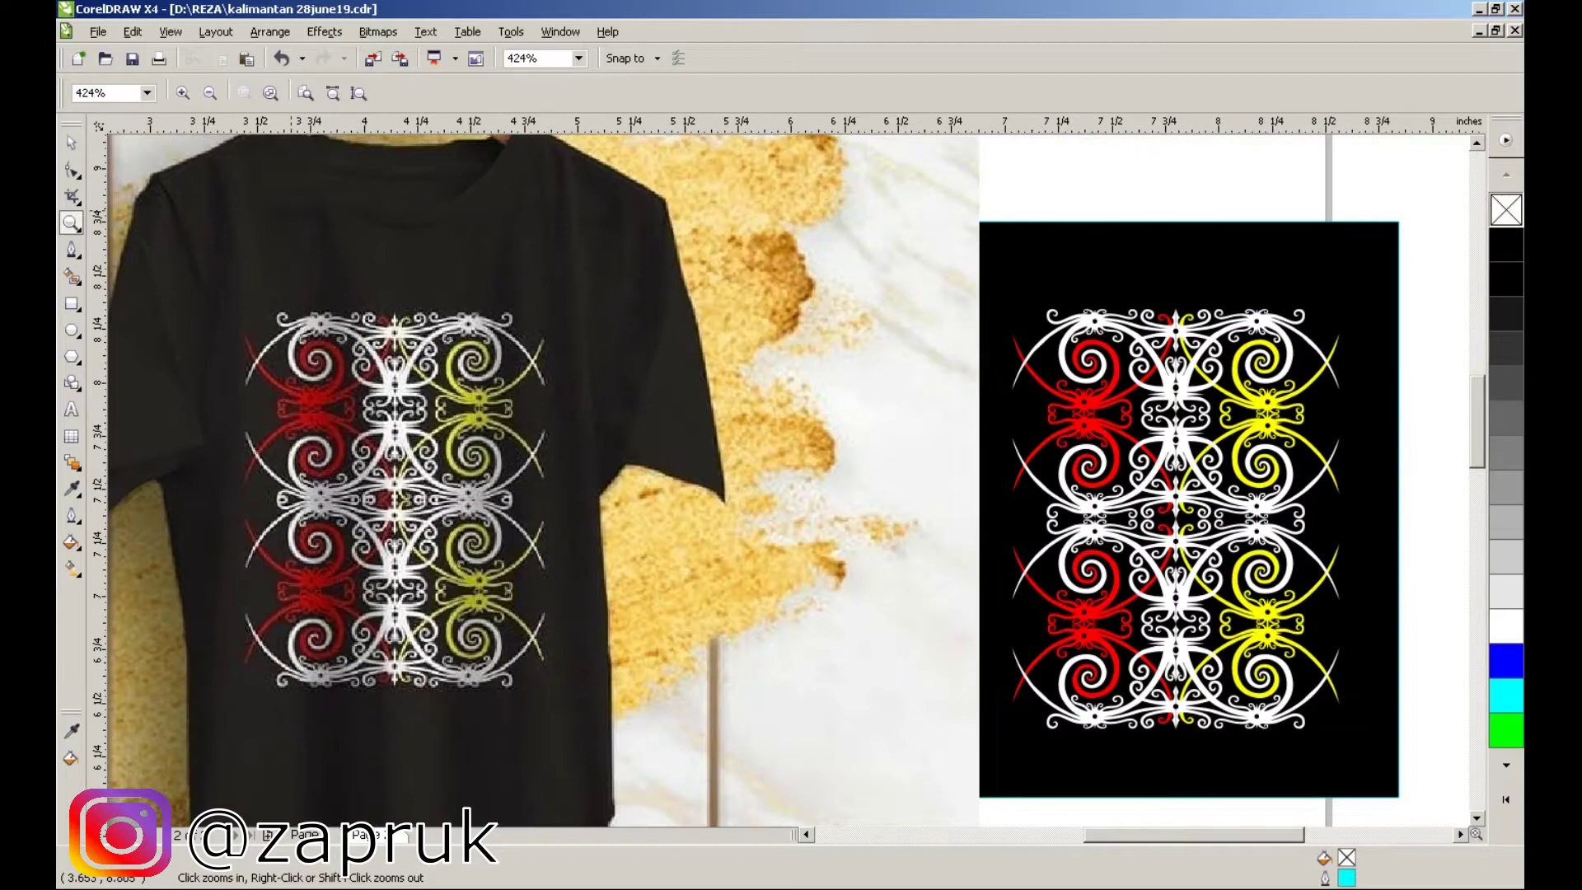
key(space)
click(981, 508)
drag(981, 509, 892, 508)
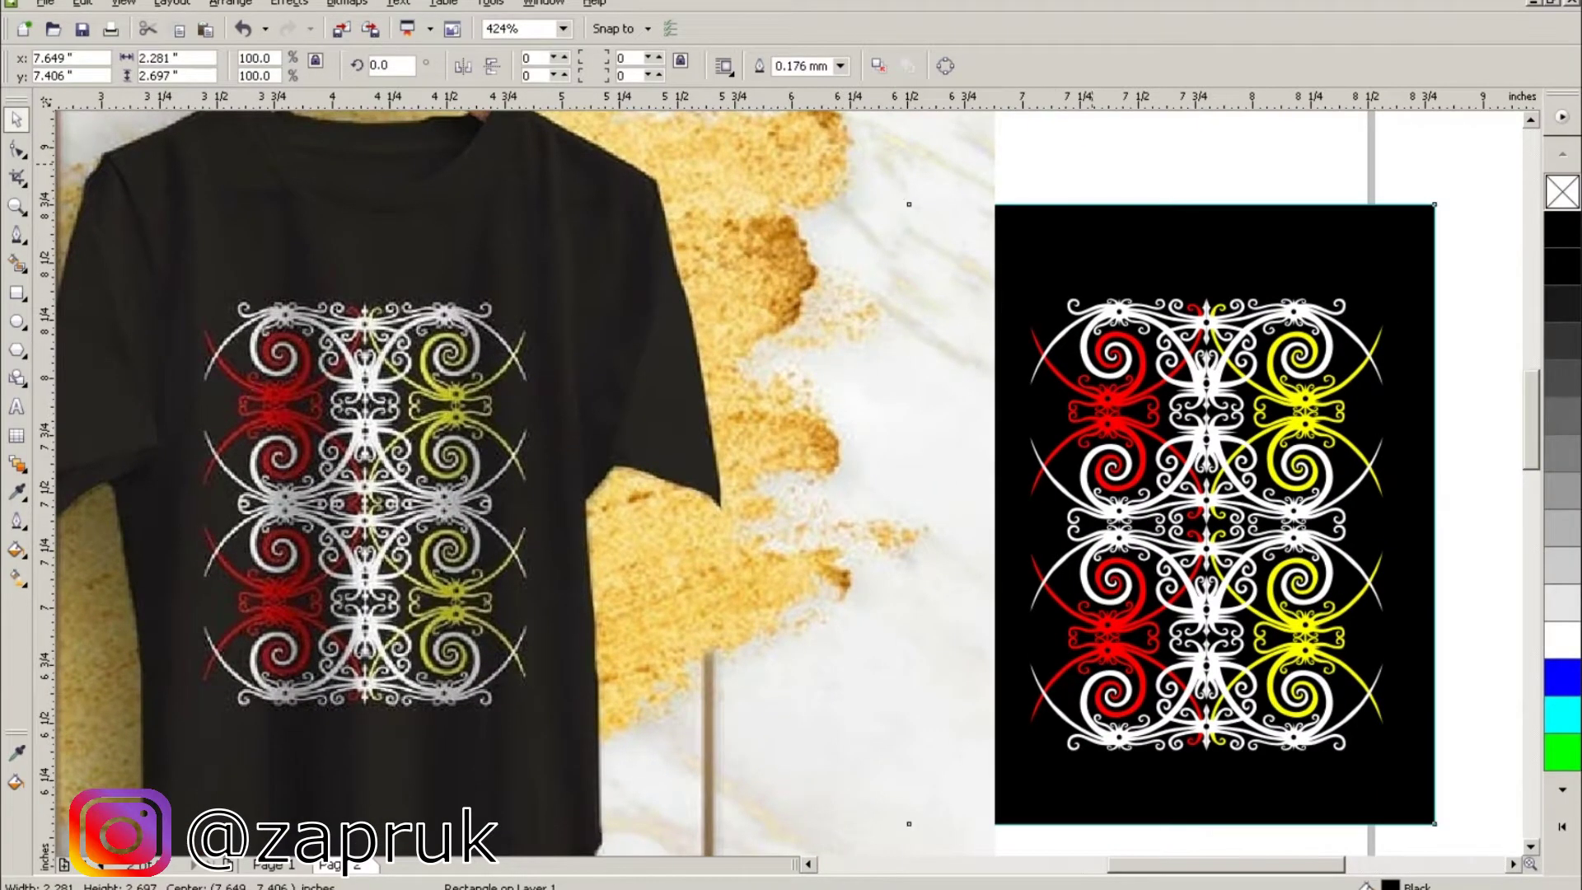
key(Escape)
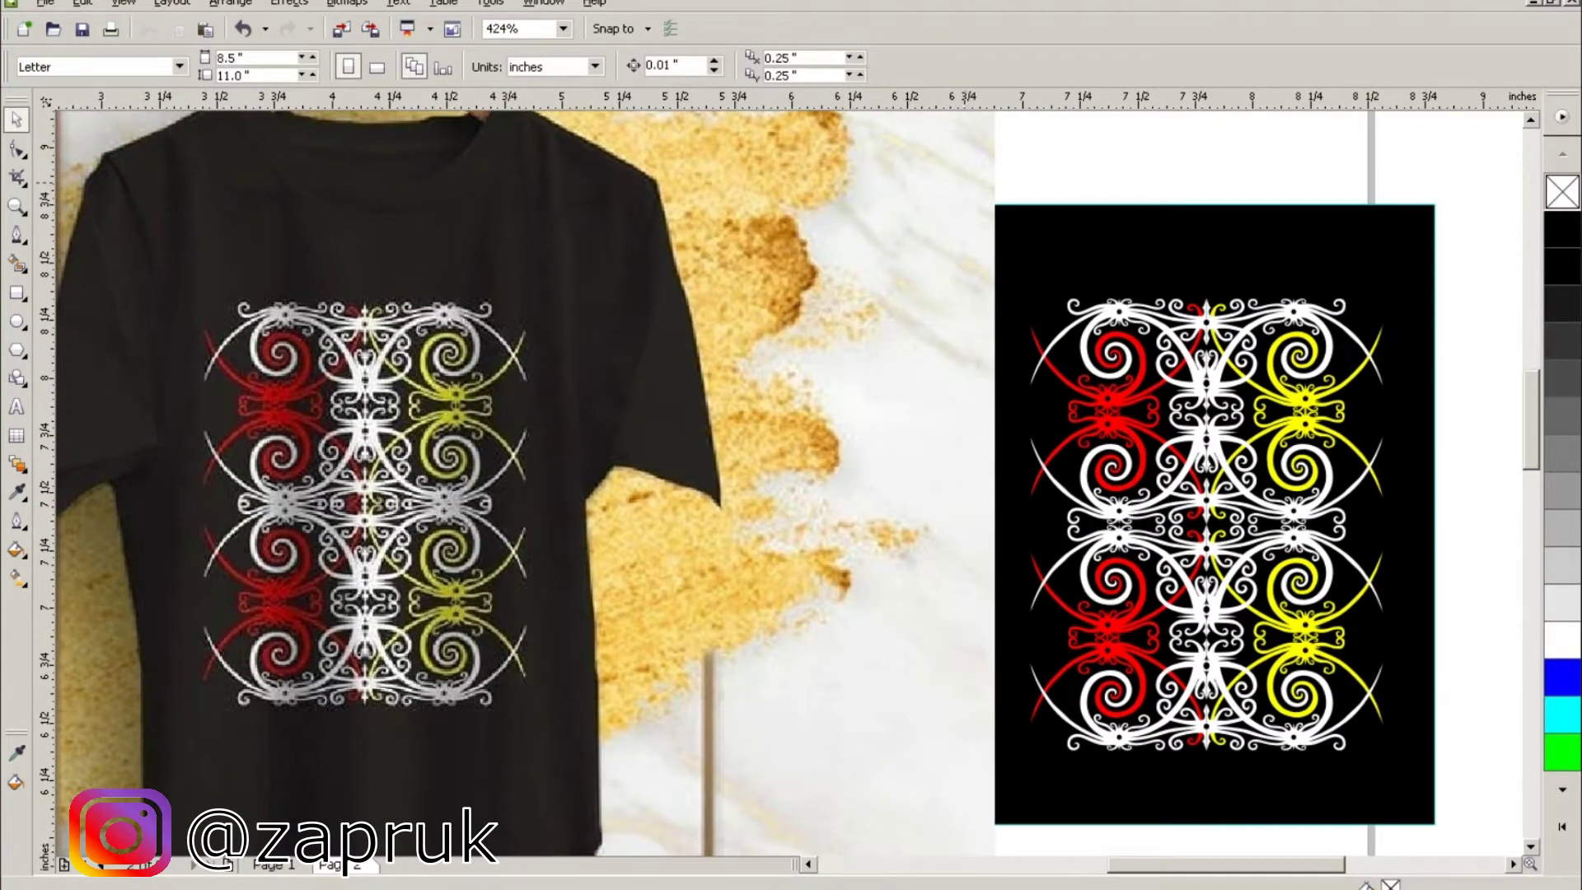